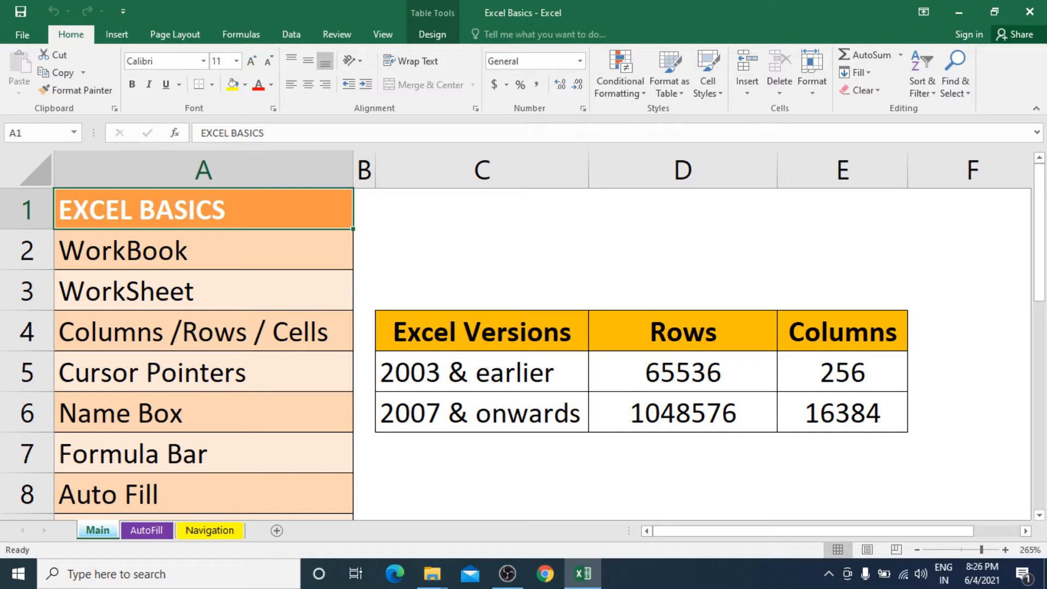
Step: Select whole columns A, C, D and C in turn, finishing with column A selected
click(830, 577)
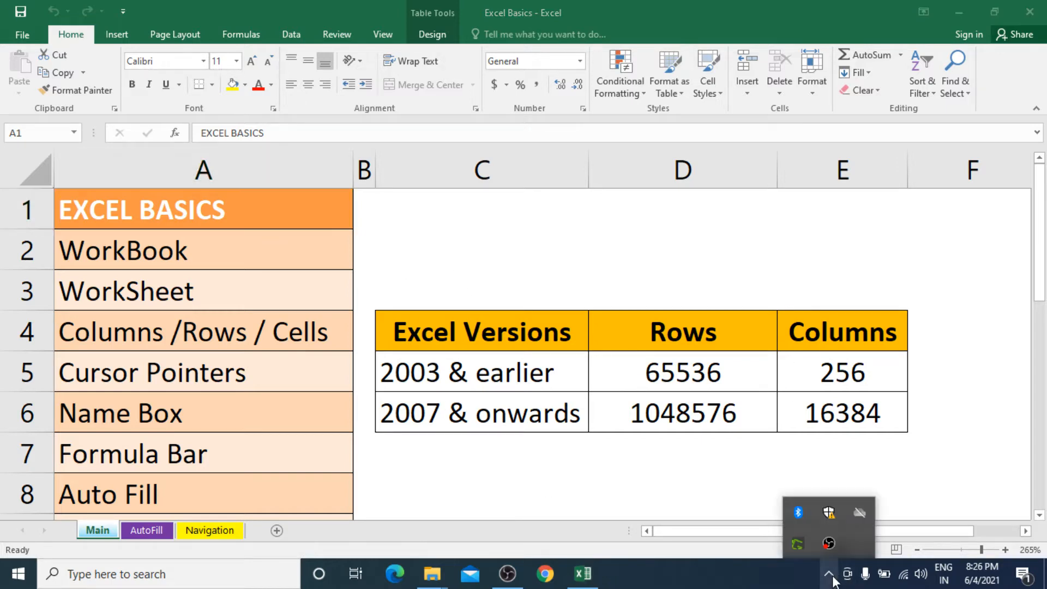
click(922, 467)
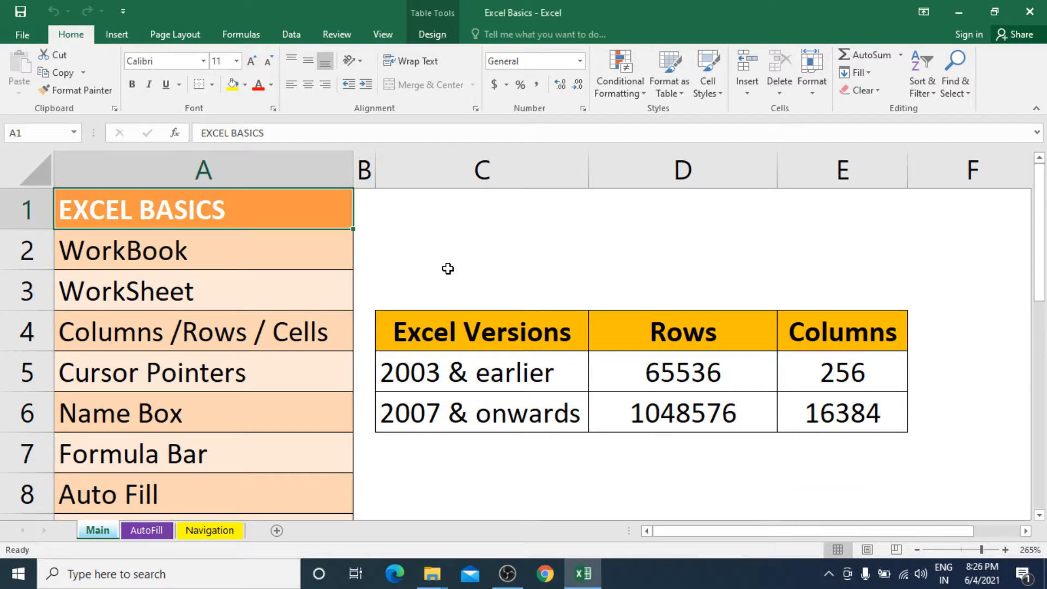
click(244, 169)
click(432, 166)
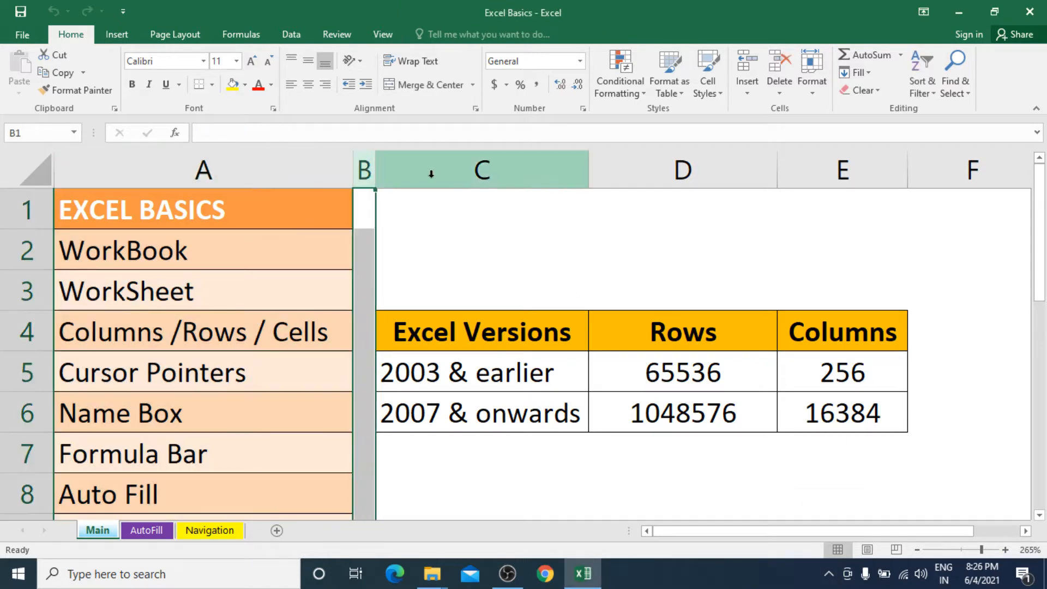
click(632, 169)
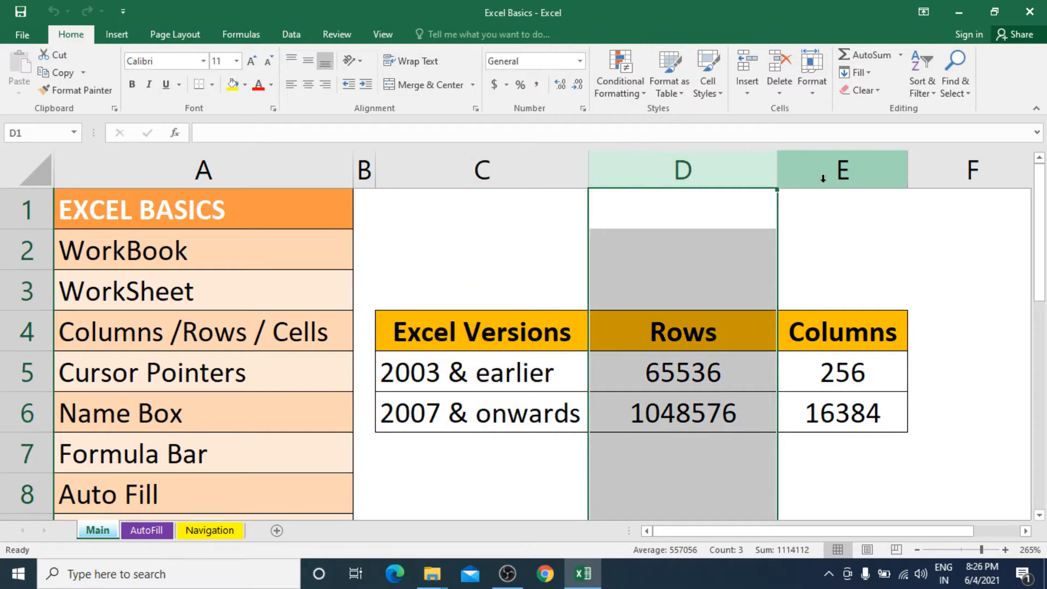
click(485, 168)
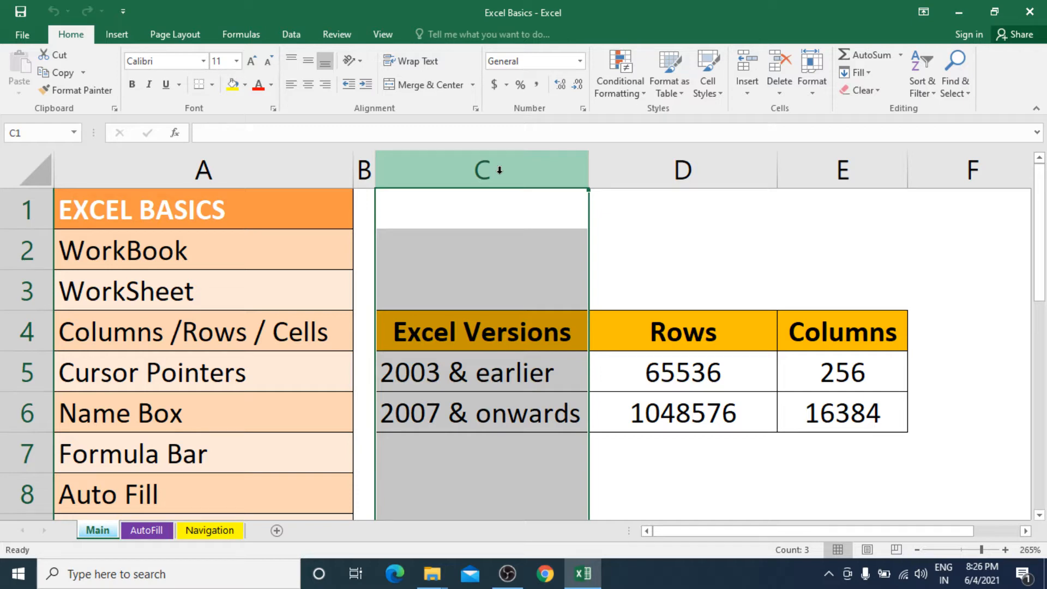
click(323, 168)
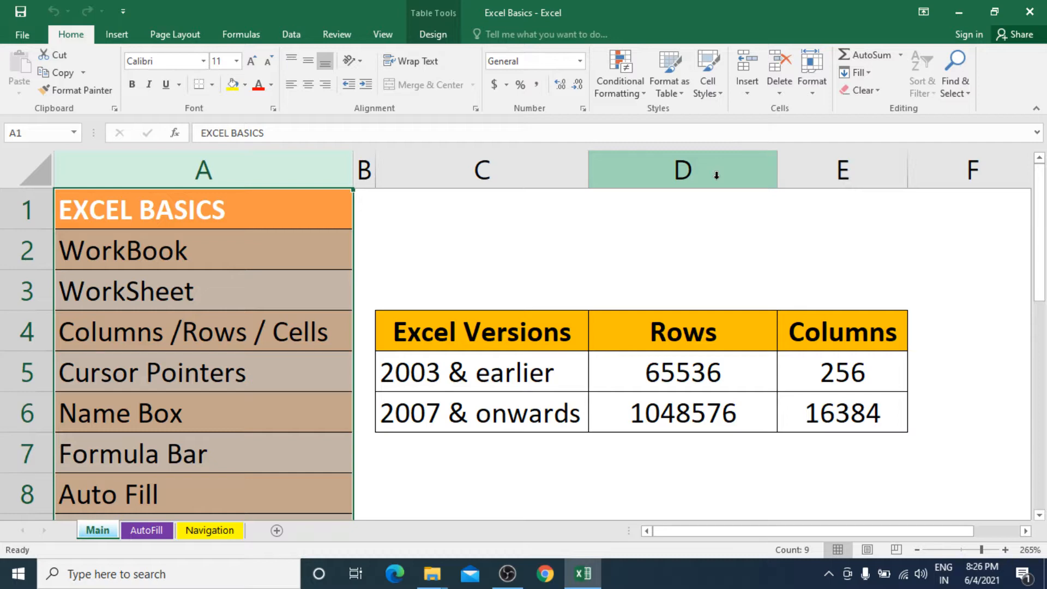
Step: Select the top rows, then cells A4 and C2 and all of column C, ending on C2
drag(32, 213, 18, 411)
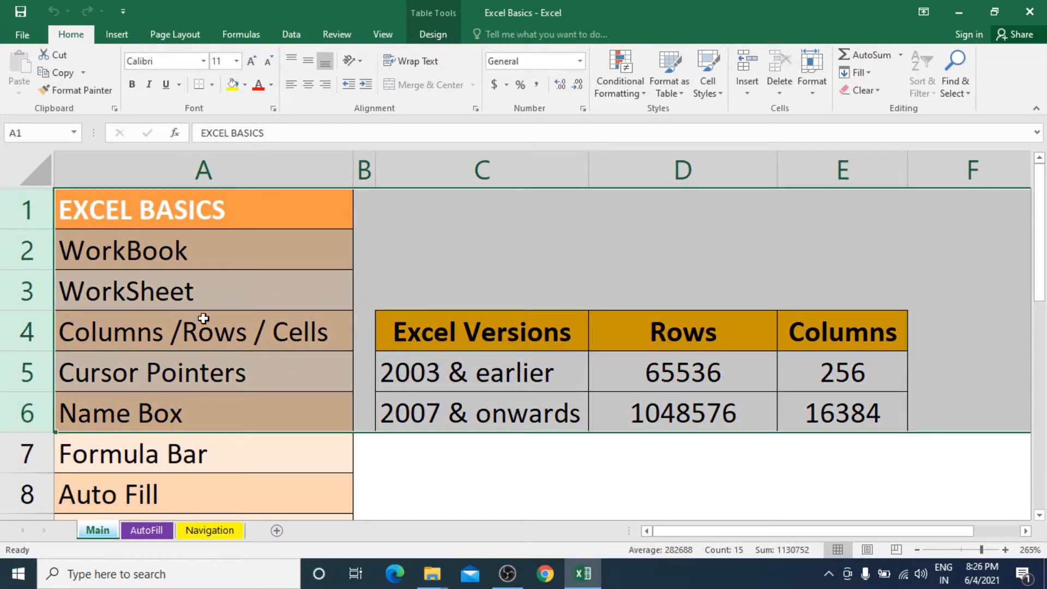
click(298, 331)
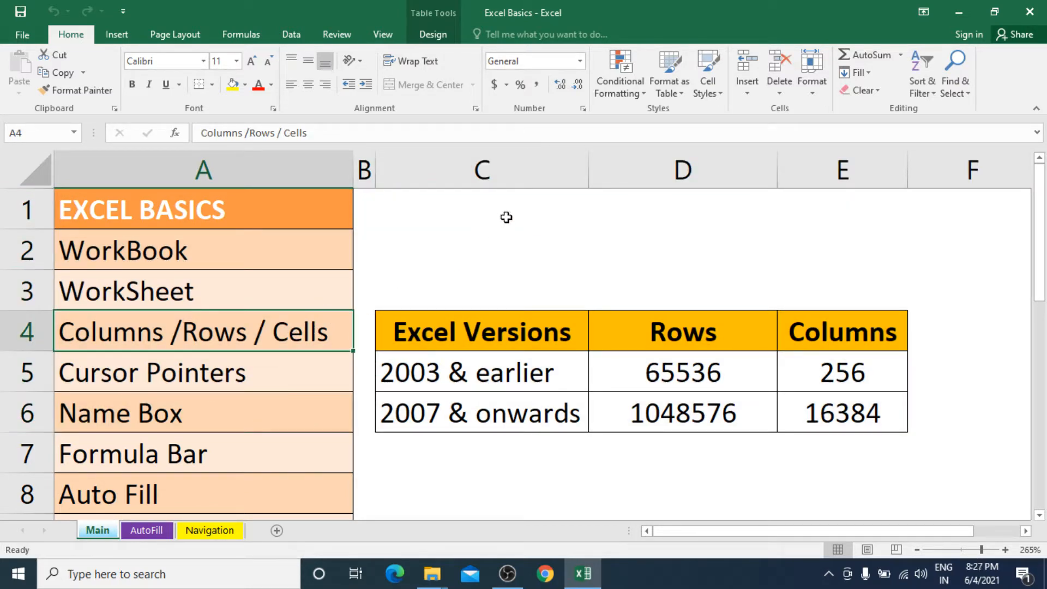
click(515, 241)
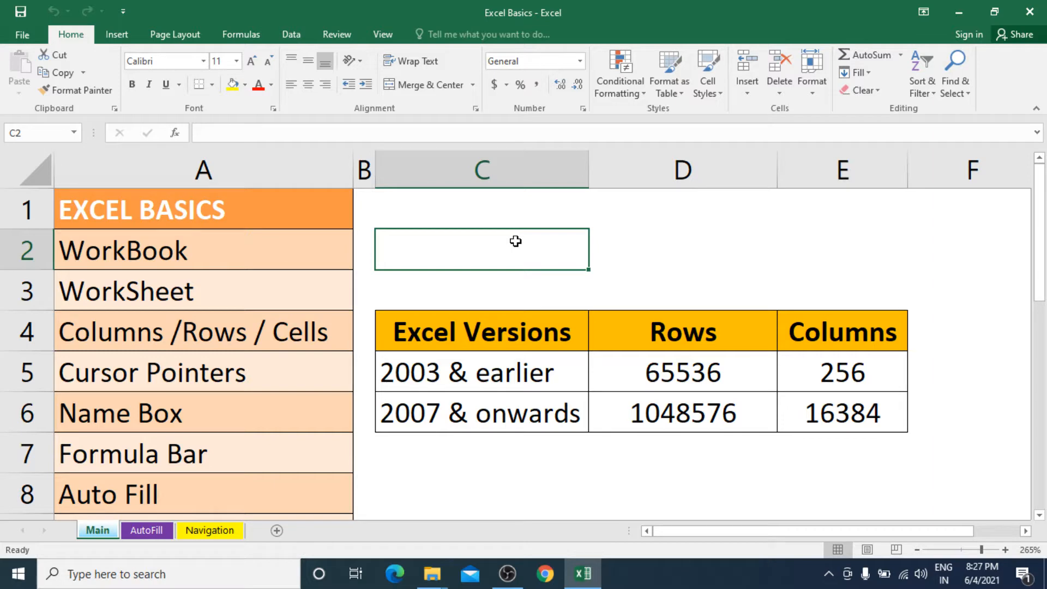
click(498, 158)
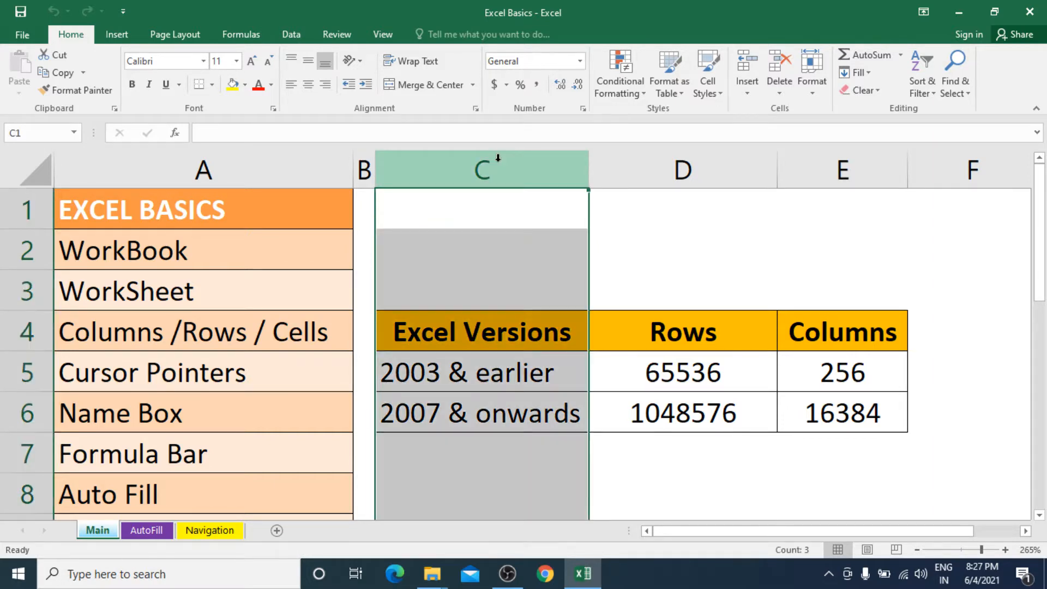
click(480, 245)
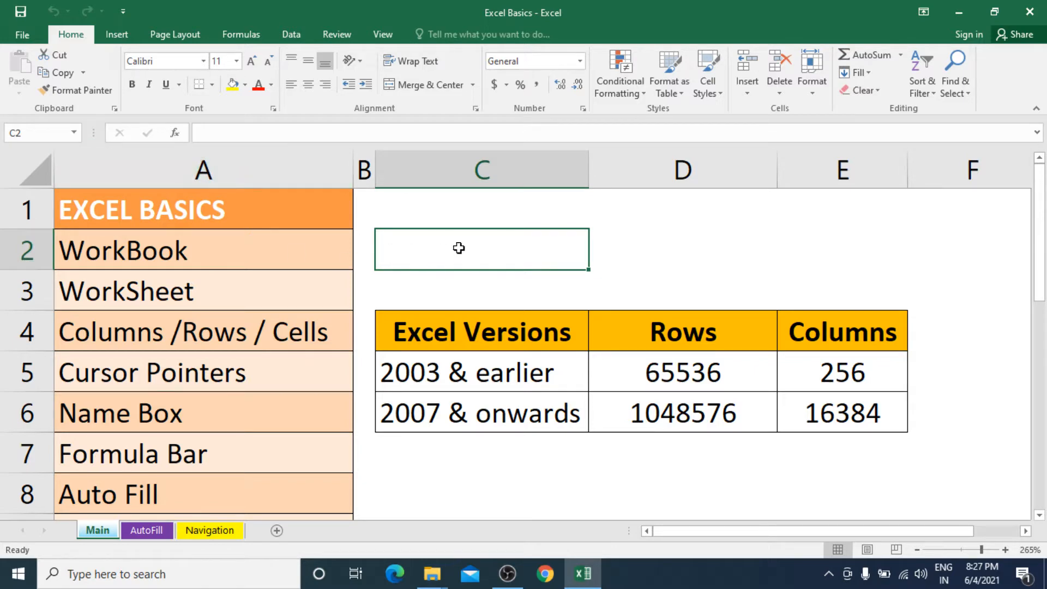
Step: Jump to cell R10000 through the Name Box, then return to A1 with Ctrl+Home
click(43, 134)
text(r10000)
key(Return)
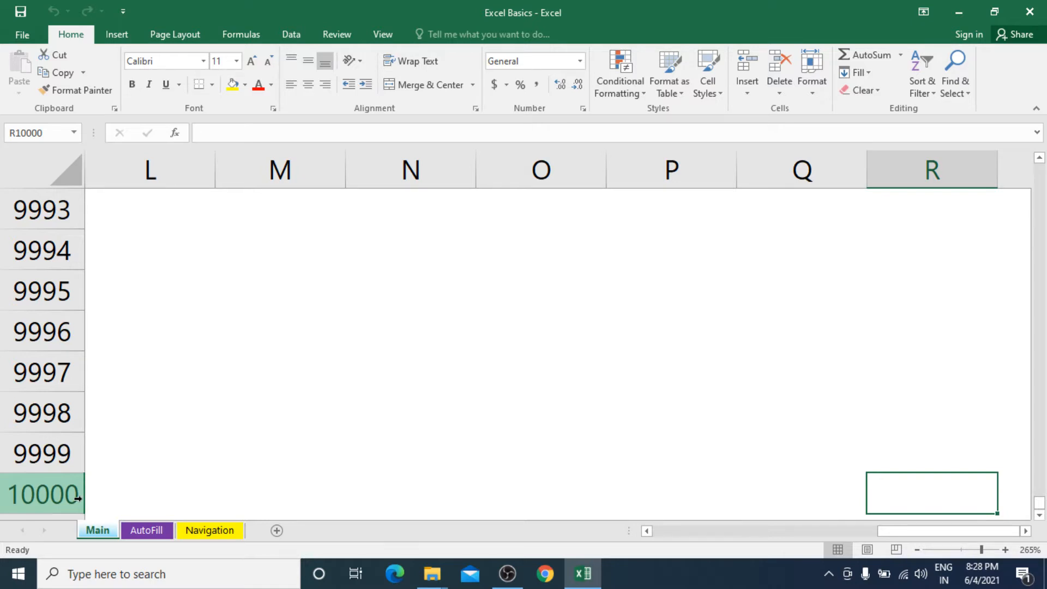
key(ctrl+Home)
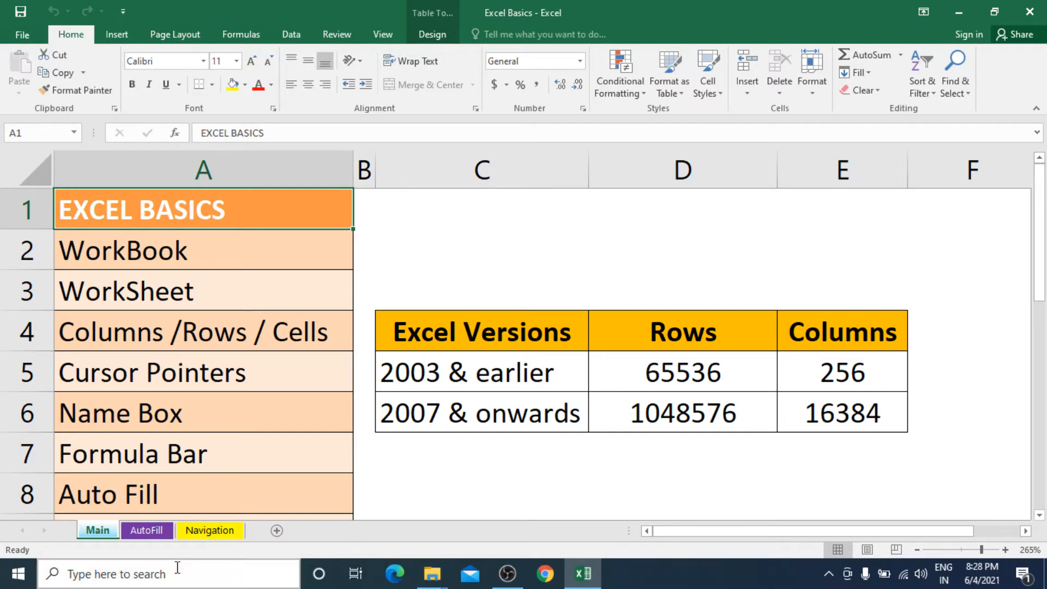
Step: Step through version table cells C5:E5 and C6:E6, ending on the 2003 & earlier cell C5
click(467, 377)
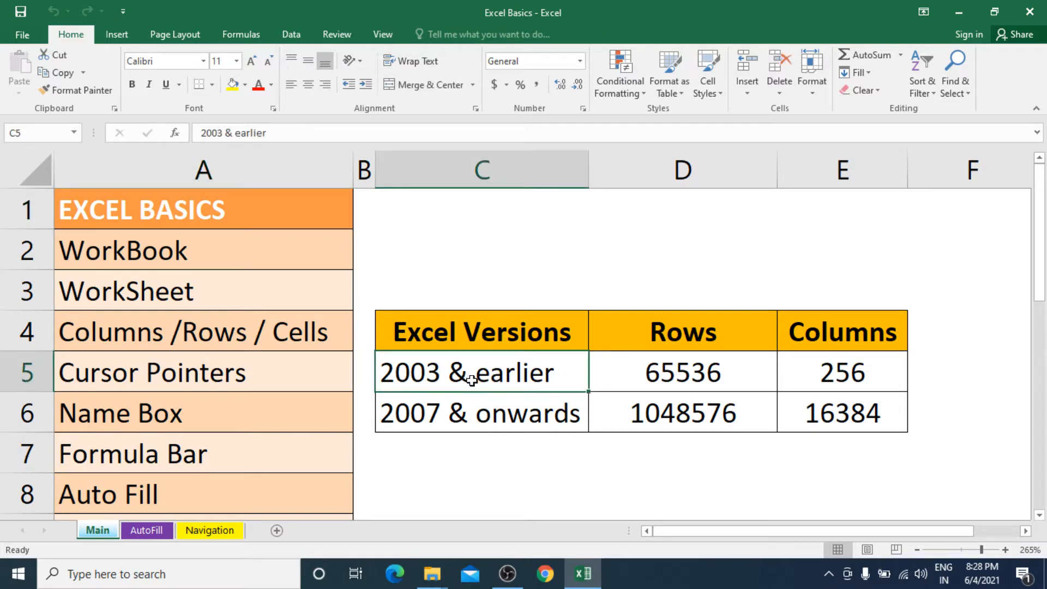
click(670, 379)
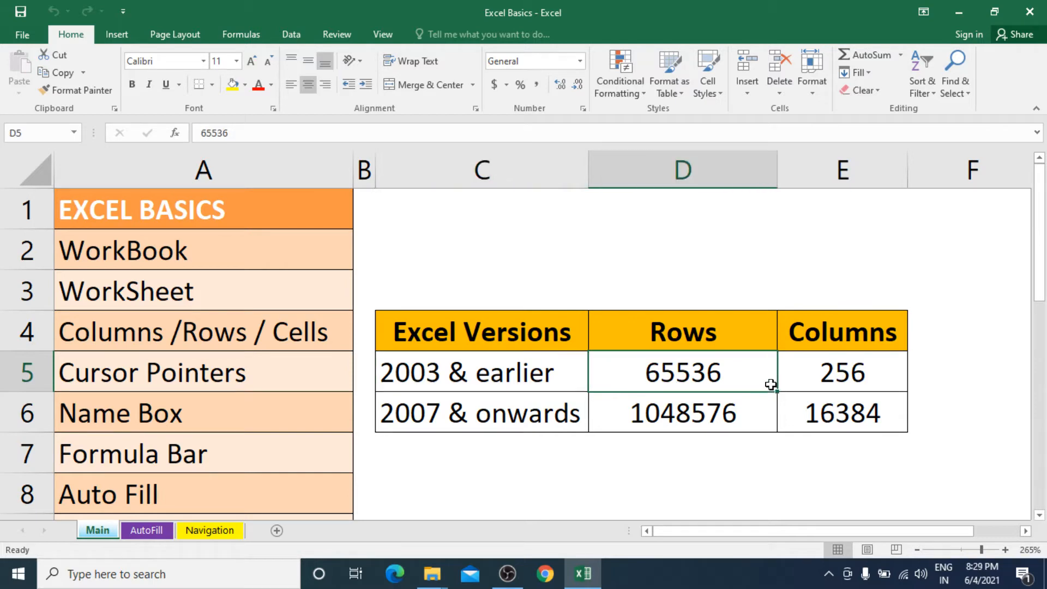
click(827, 380)
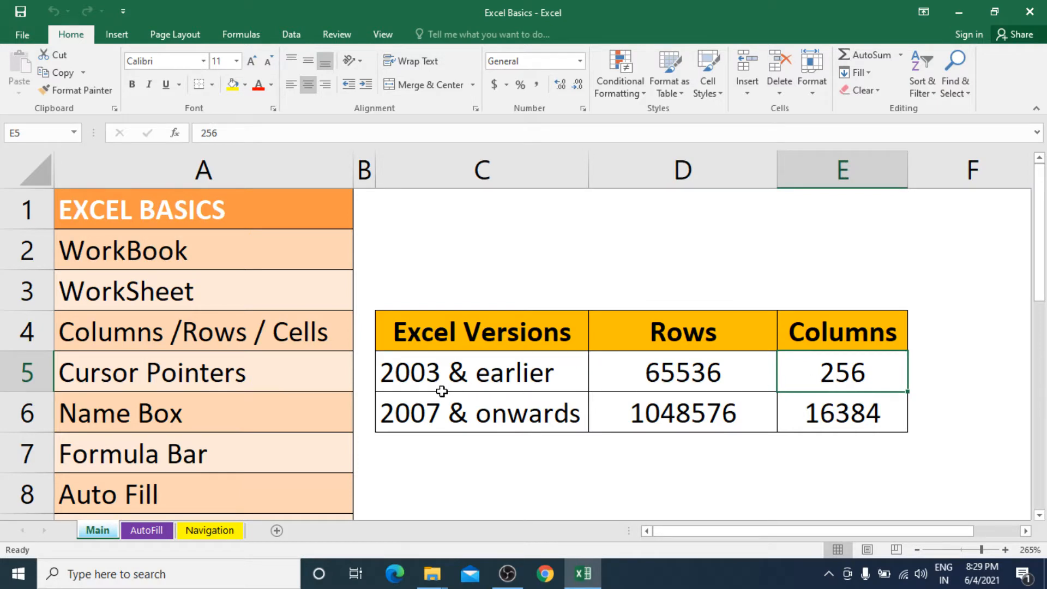
click(433, 376)
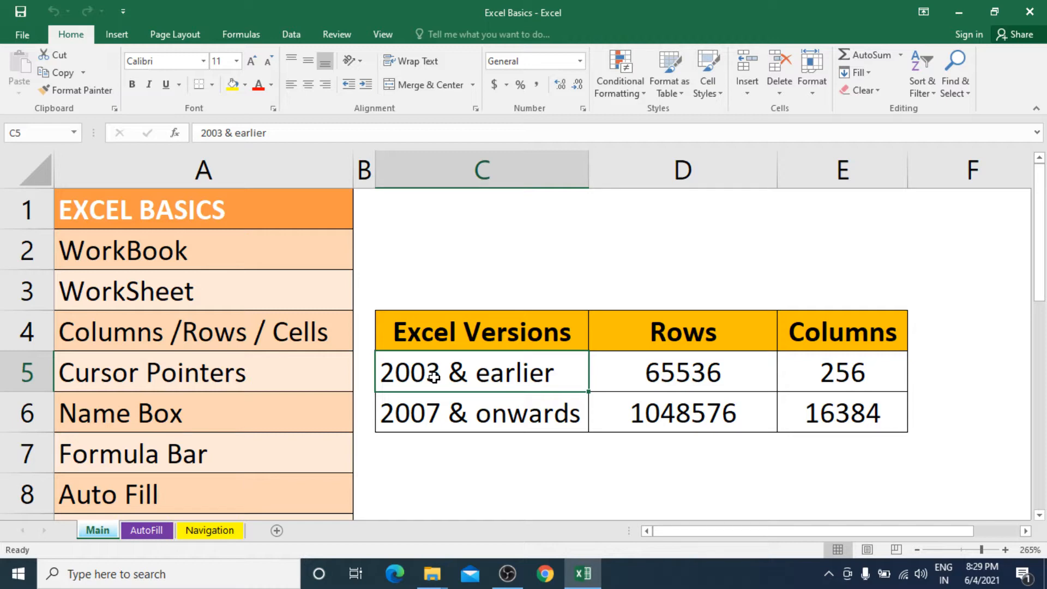
click(473, 417)
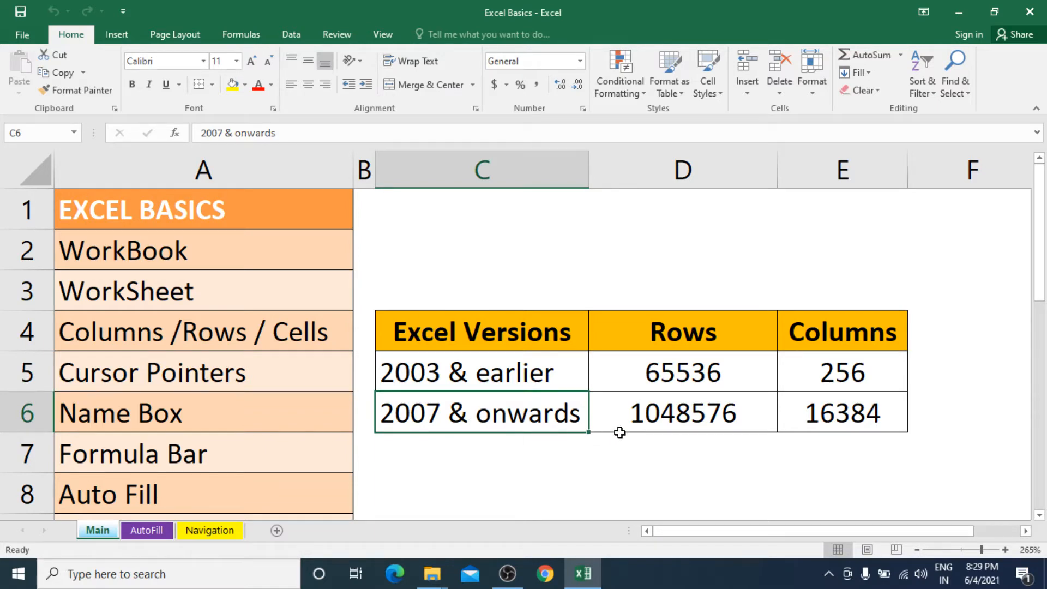
click(662, 413)
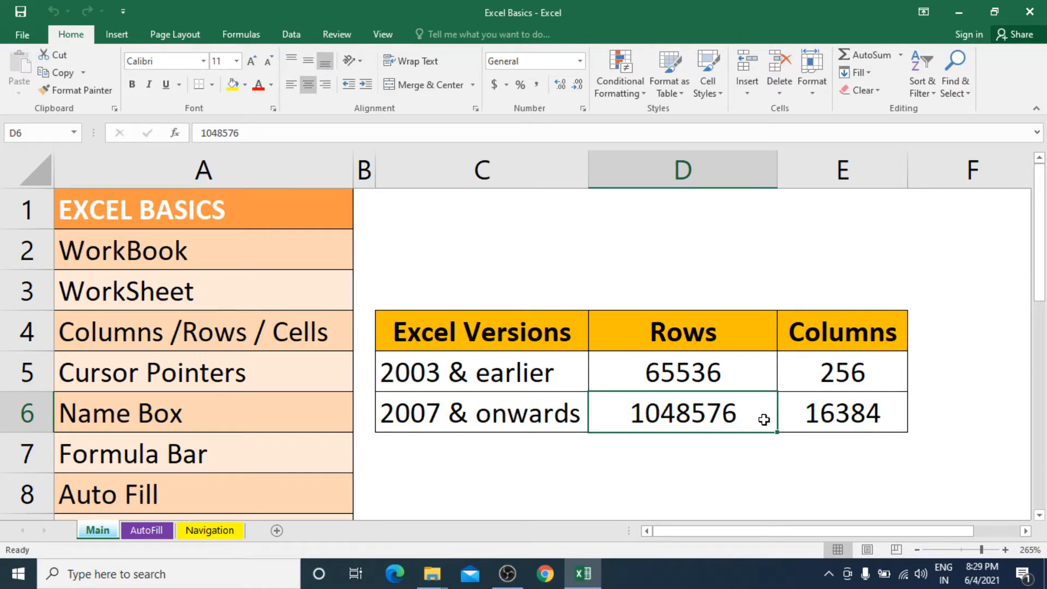
click(827, 420)
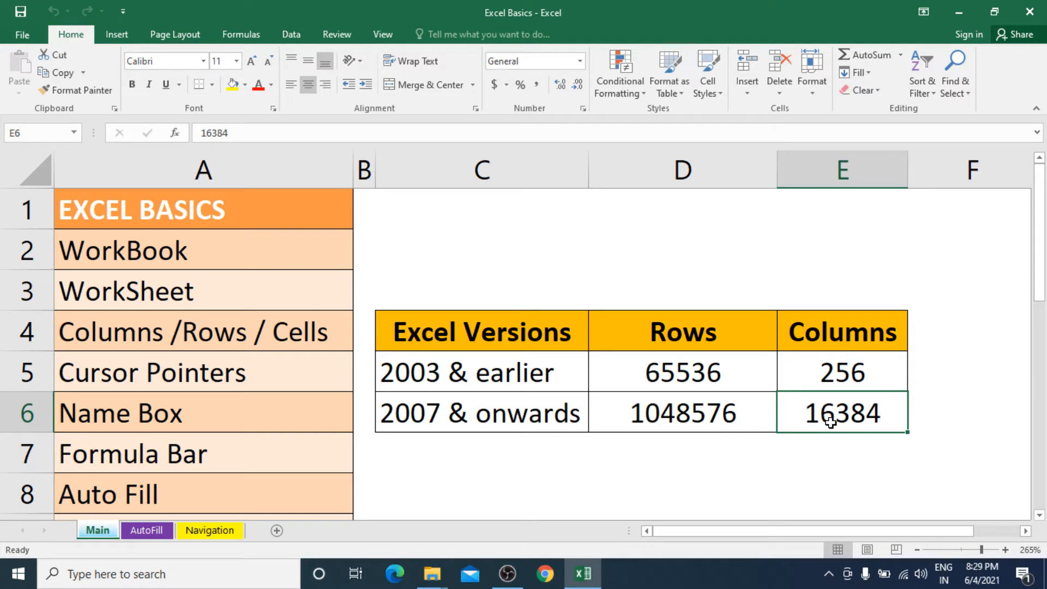
click(503, 374)
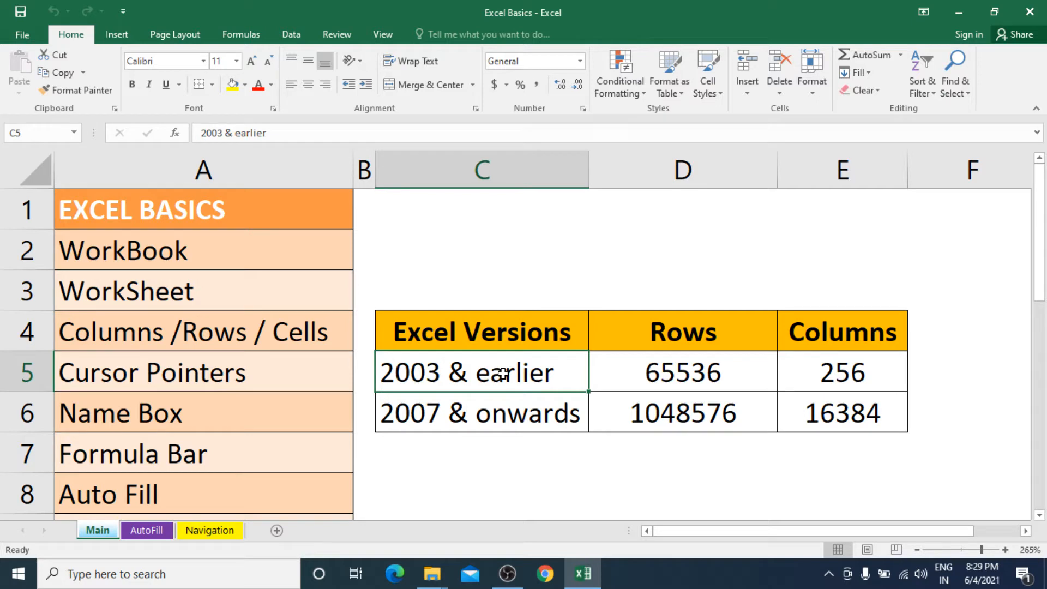
Step: Move along row 1 from C1 to CD1, then jump with Ctrl+Right to the last column XFD1
click(505, 199)
key(Right)
key(Right)
key(Right)
key(Right)
key(Right)
key(Right)
key(Right)
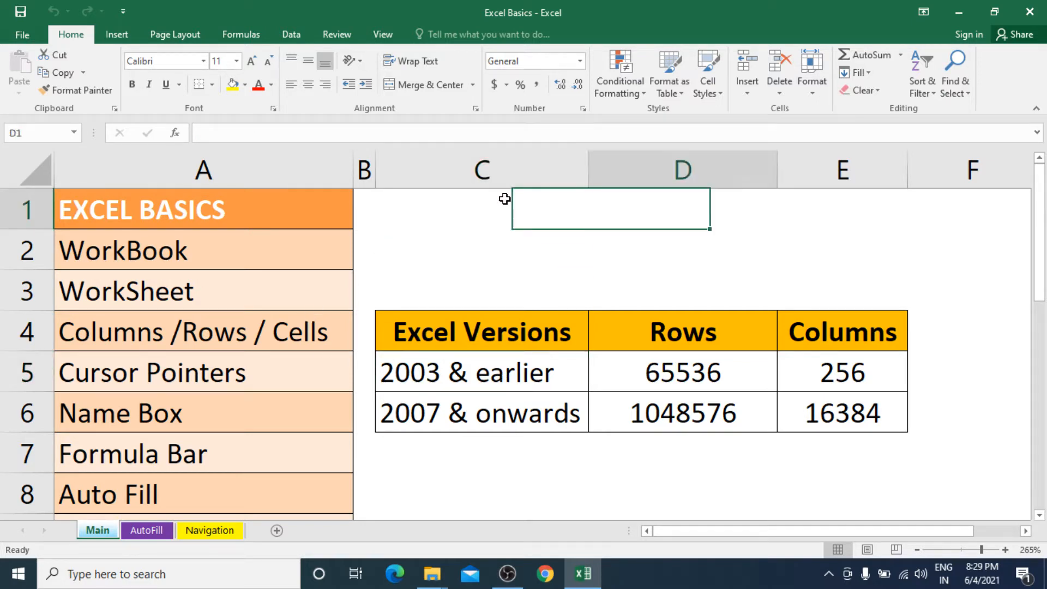
key(Right)
key(Right)
key(Right)
key(Right)
key(Right)
key(Right)
key(Right)
key(Right)
key(Right)
key(Right)
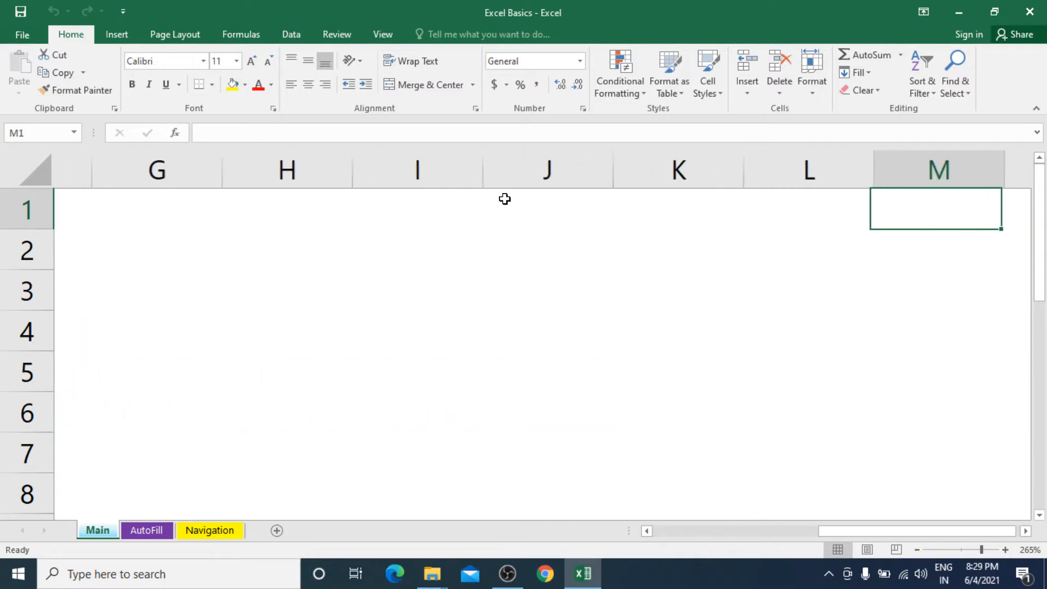
key(Right)
key(Right)
key(Right)
key(Right)
key(Right)
key(Right)
key(Right)
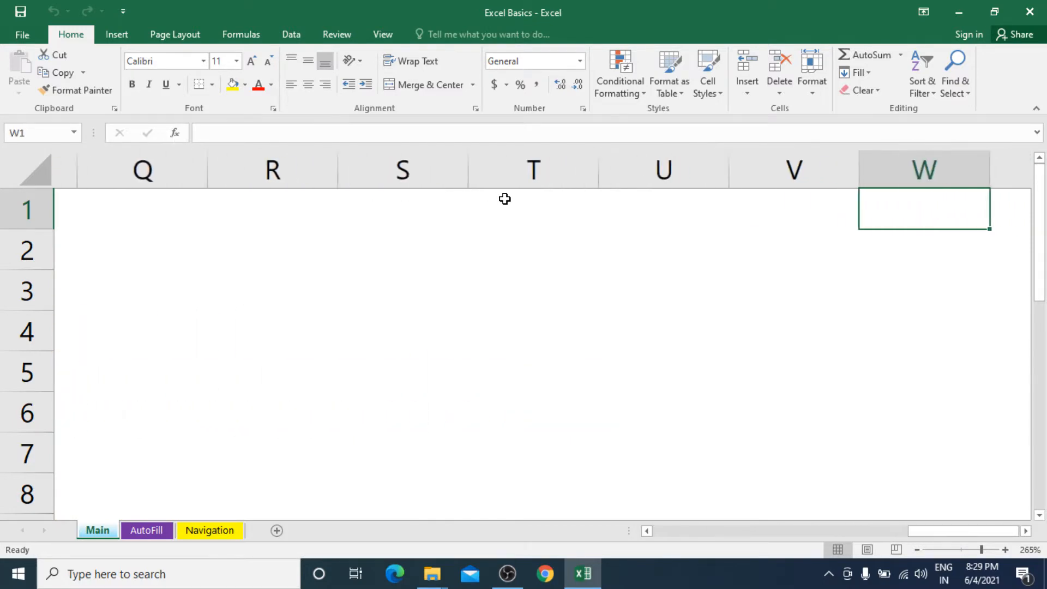
key(Right)
key(Right)
key(Right)
key(Right)
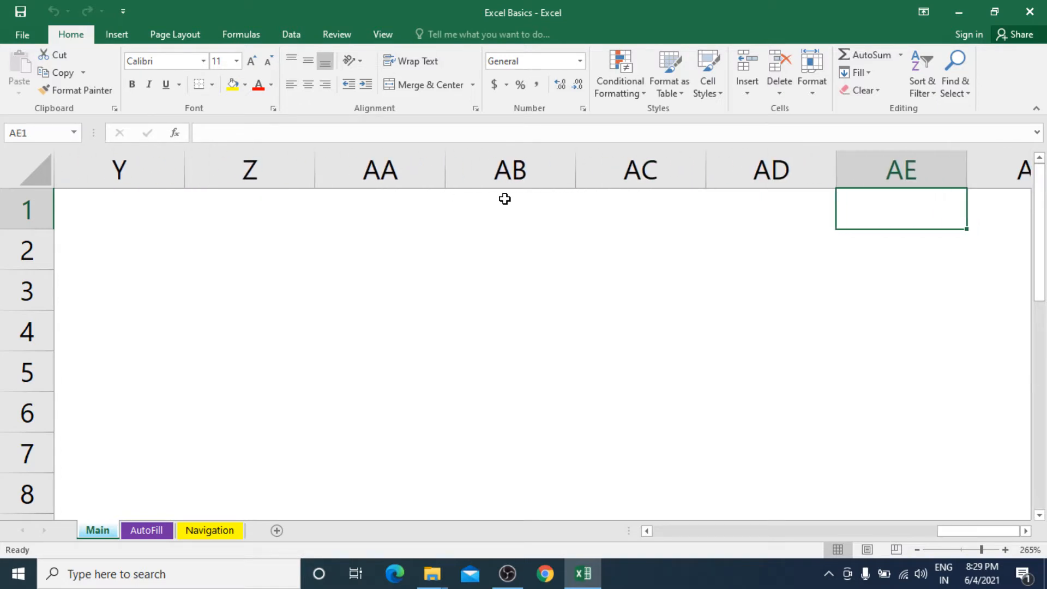
key(Right)
key(Right)
key(Right)
key(Right)
key(Right)
key(Right)
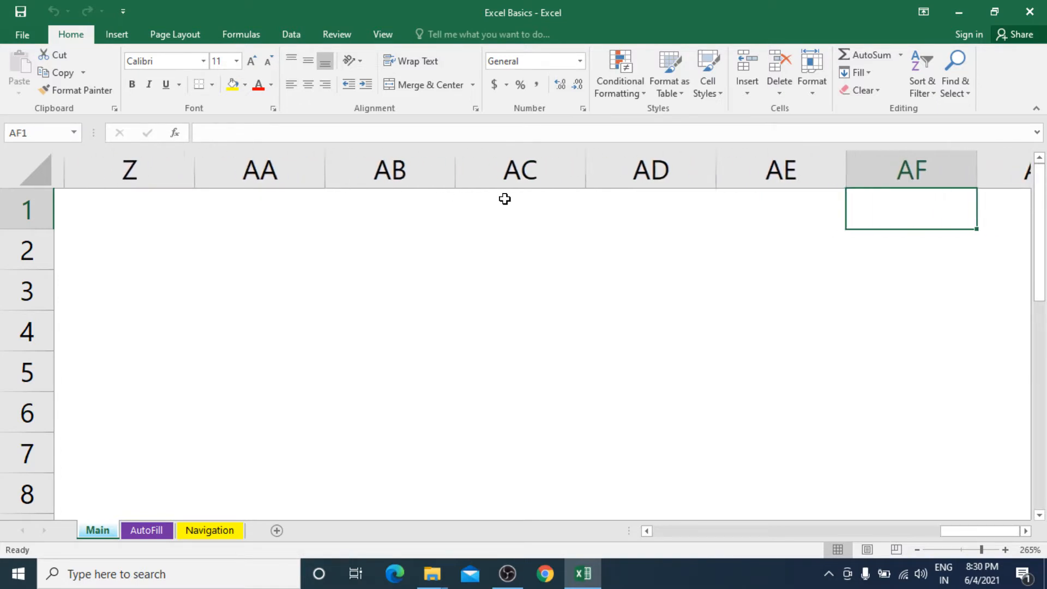
key(Right)
key(Right)
key(Right)
key(Right)
key(Right)
key(Right)
key(Right)
key(Right)
key(Right)
key(Right)
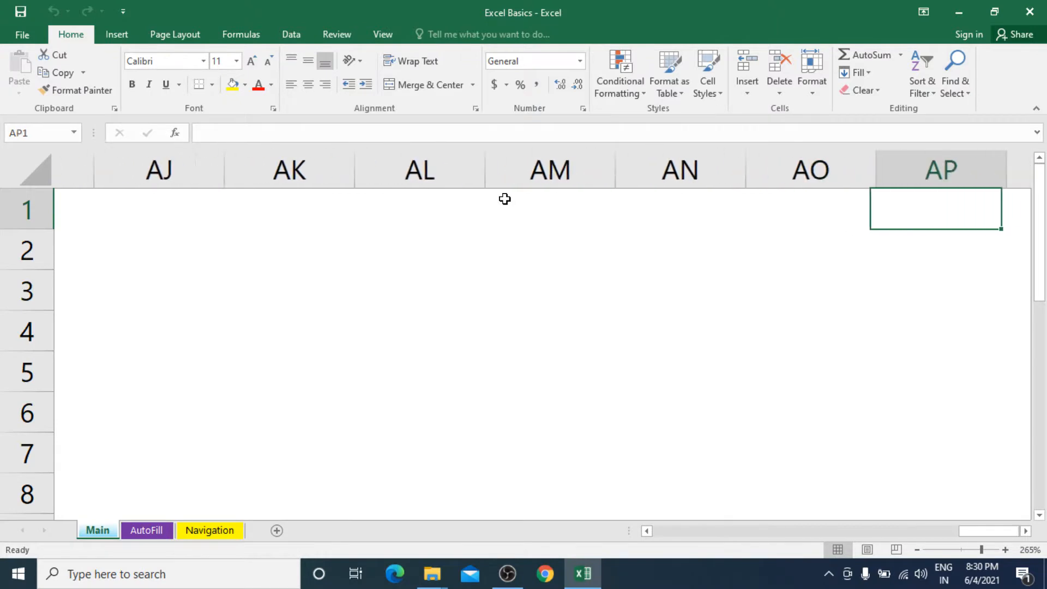
key(Right)
key(Right)
key(Right)
key(Right)
key(Right)
key(Right)
key(Right)
key(Right)
key(Right)
key(Right)
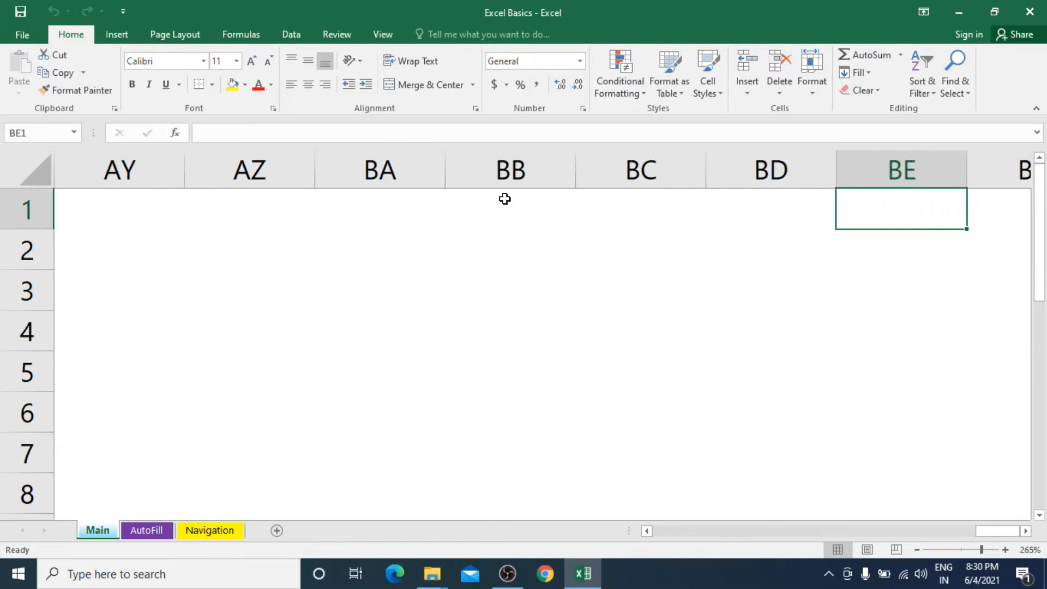
key(Right)
key(Right)
key(Right)
key(Right)
key(Right)
key(Right)
key(Right)
key(Right)
key(Right)
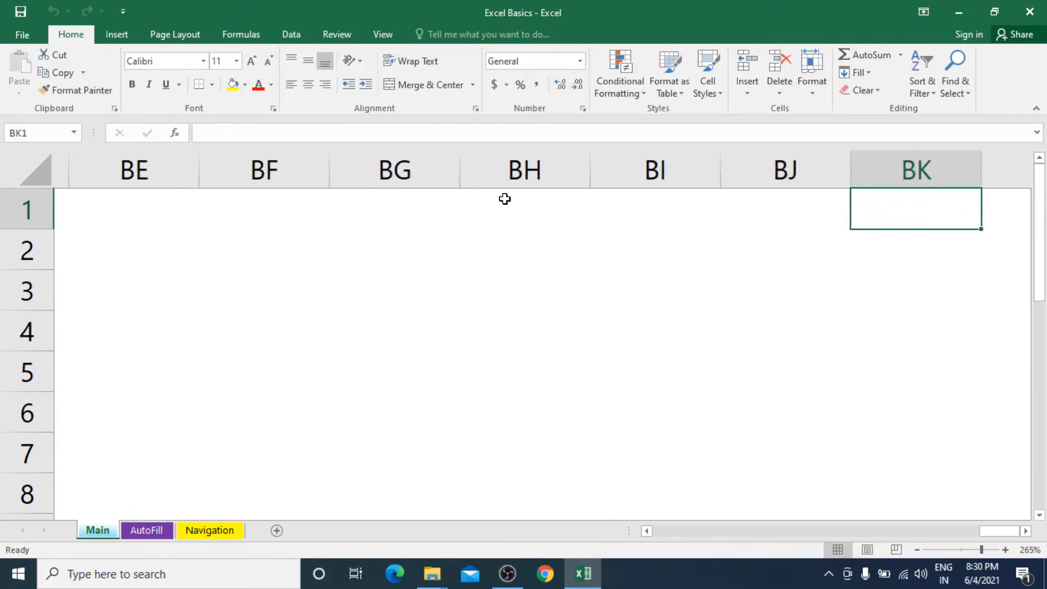
key(Right)
key(Right)
key(Right)
key(Right)
key(Right)
key(Right)
key(Right)
key(Right)
key(Right)
key(Right)
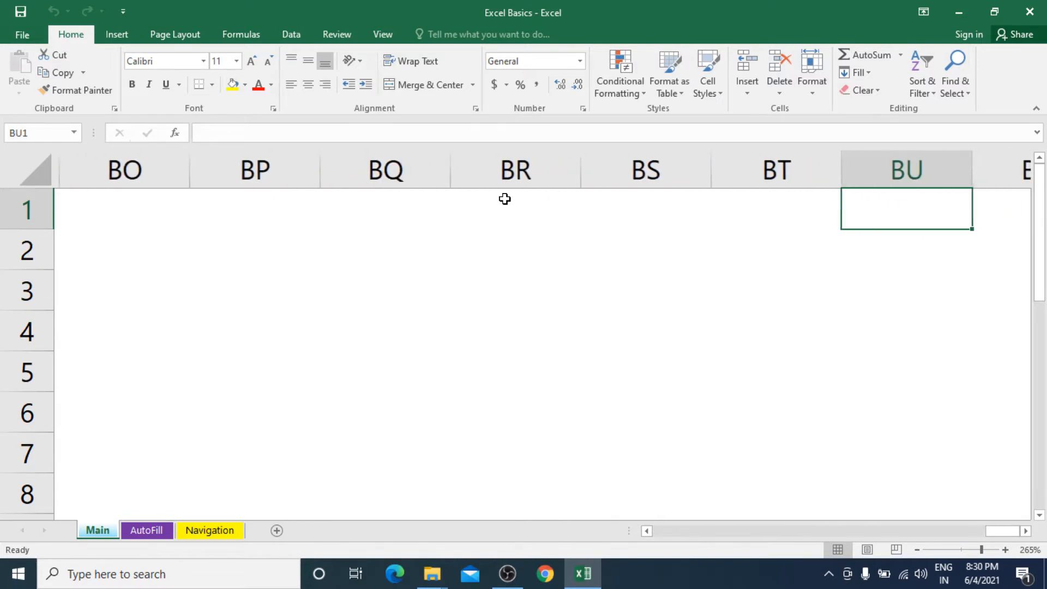
key(Right)
key(Right)
key(Right)
key(Right)
key(Right)
key(Right)
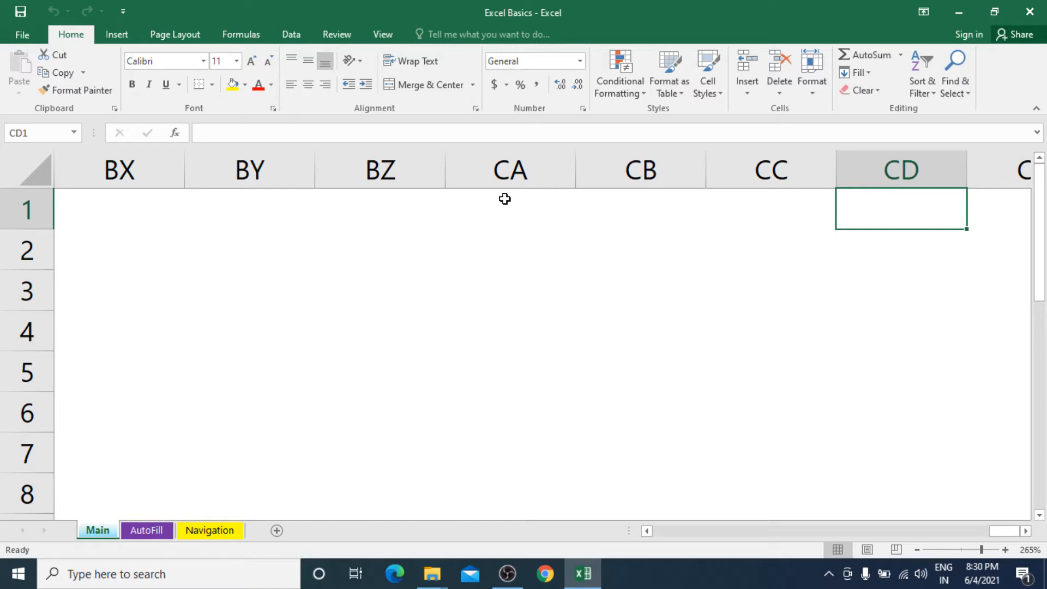
key(ctrl+Right)
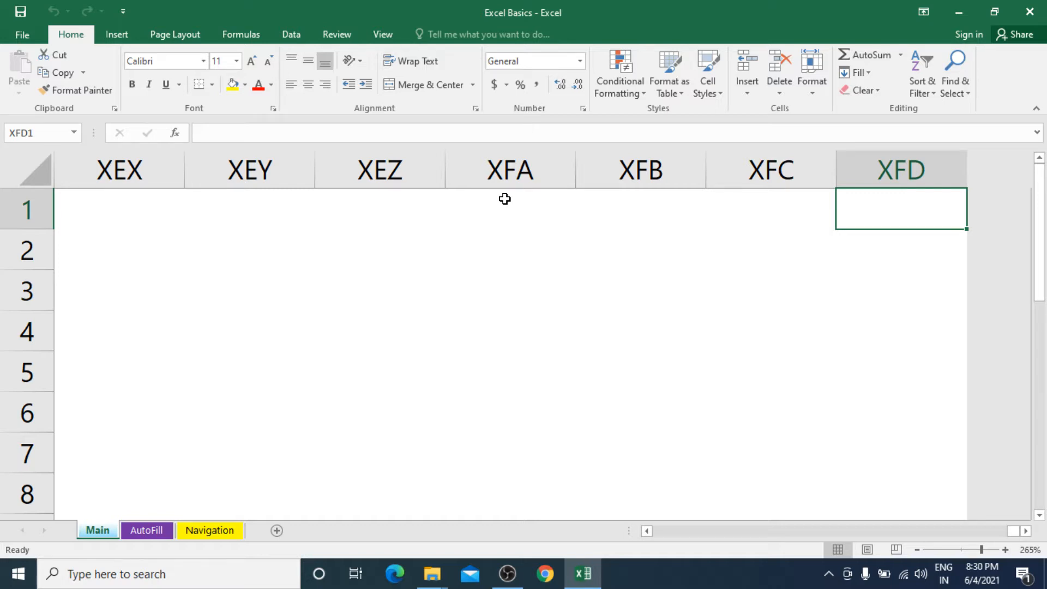
text(163)
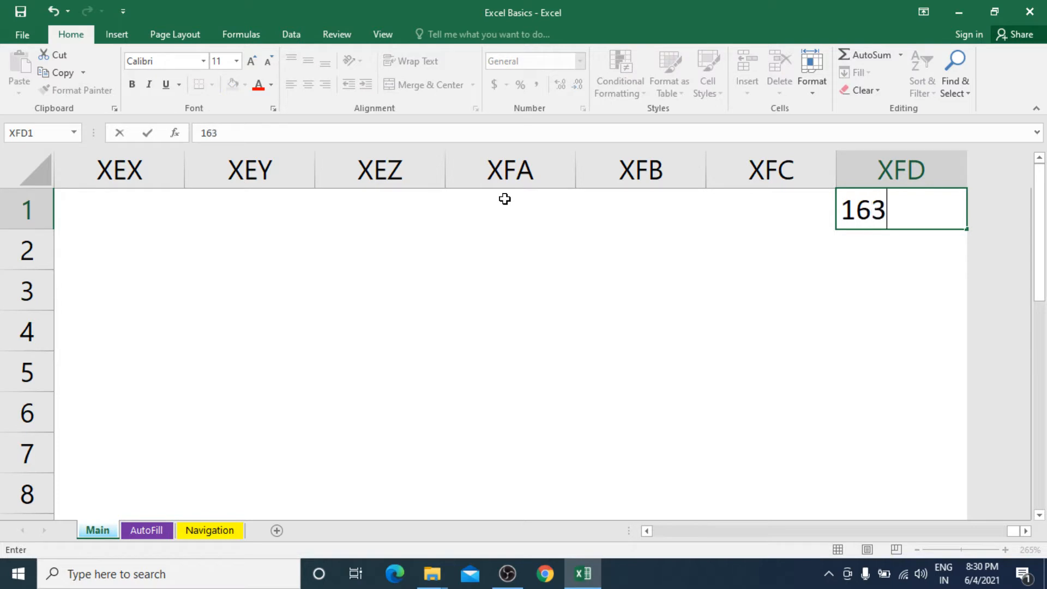
text(84)
key(Return)
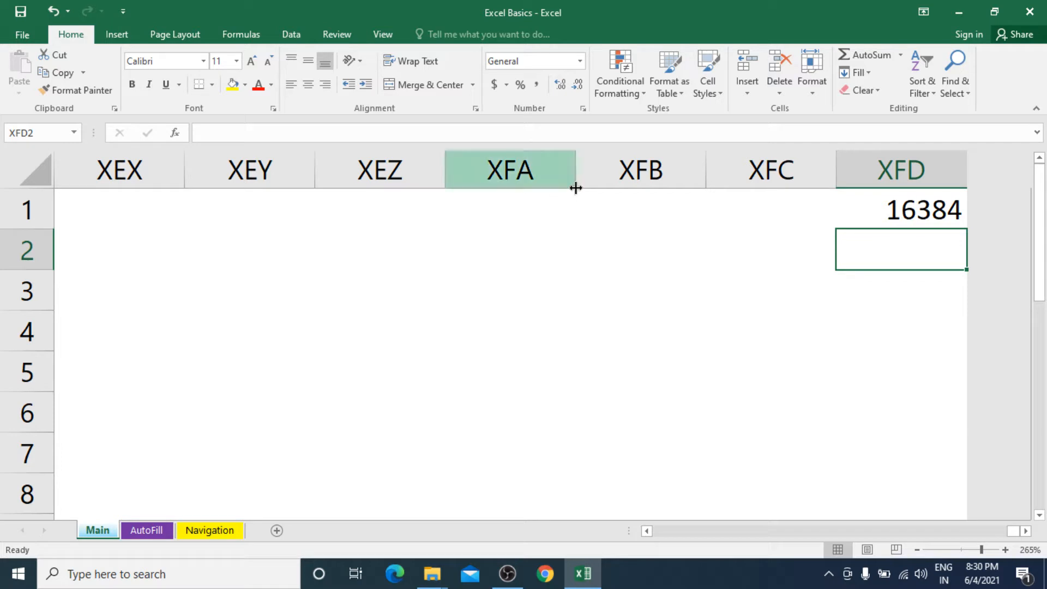
click(875, 213)
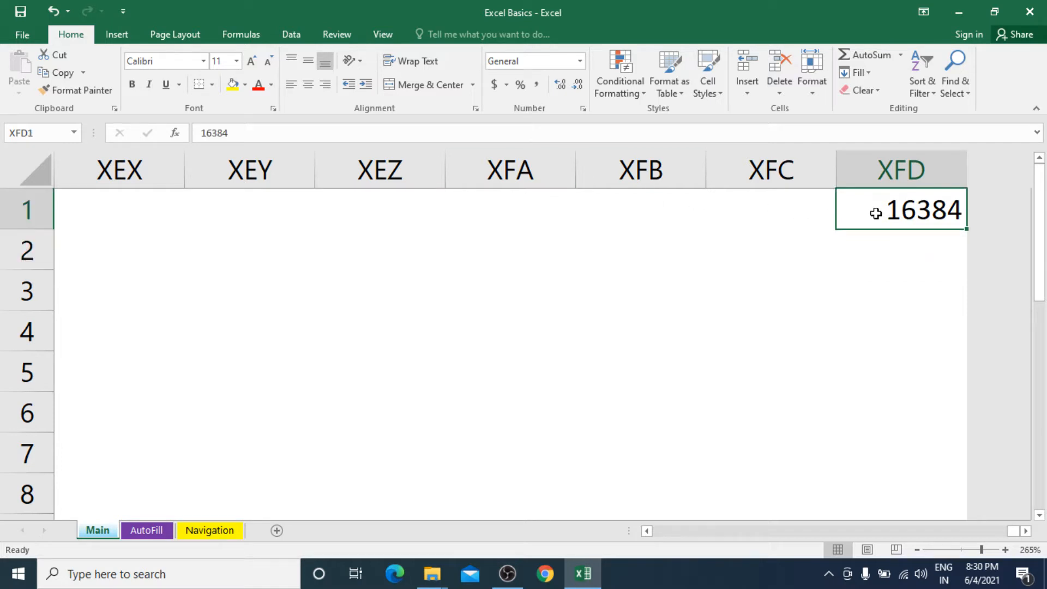
key(Delete)
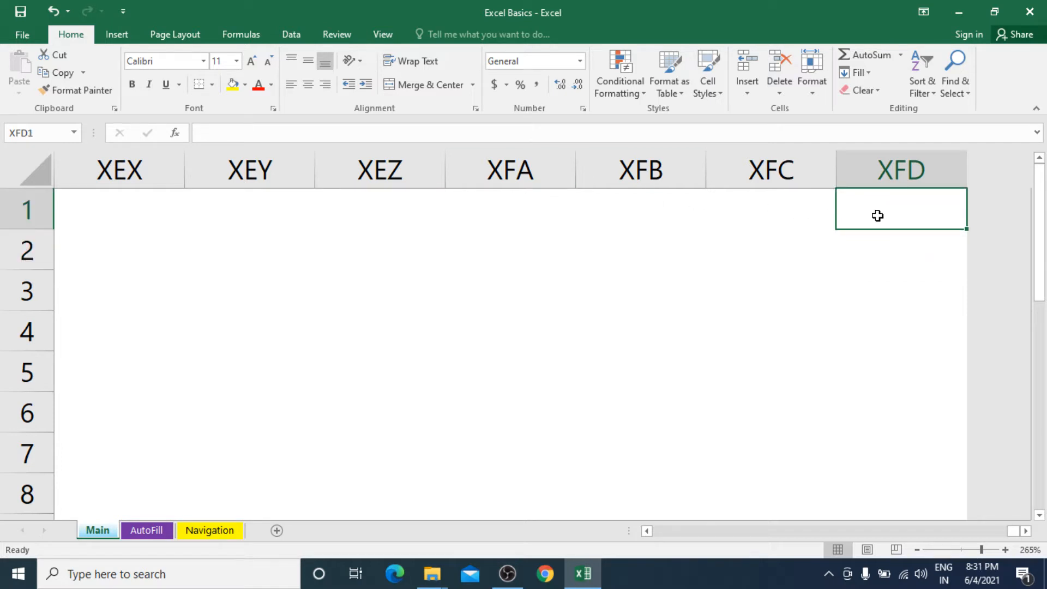
Step: Go from A1 down column A to the last row 1048576, then back to A1
key(ctrl+Home)
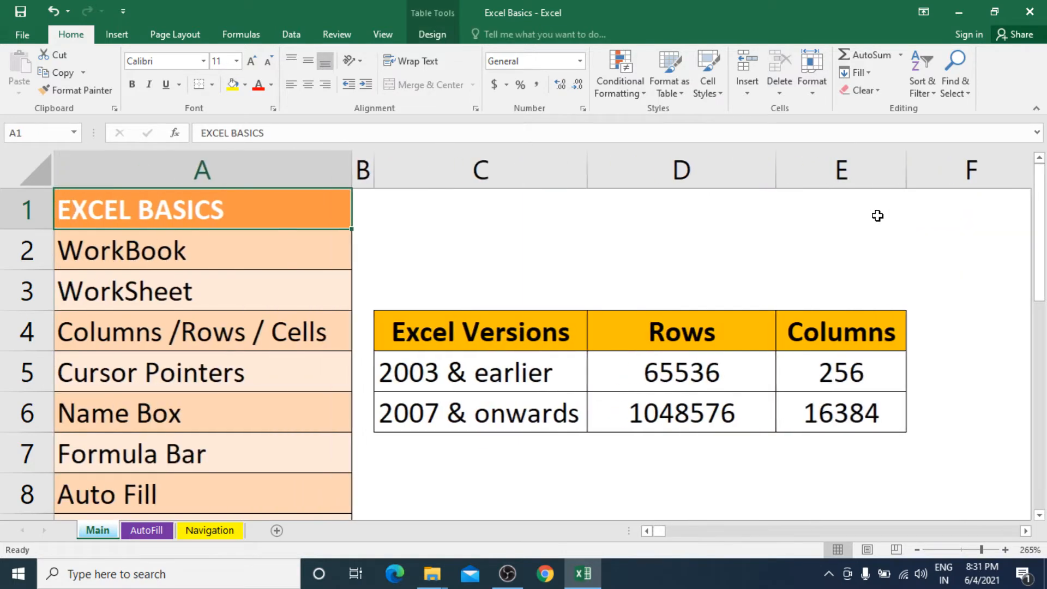
key(Down)
key(Down)
key(Down)
key(Down)
key(Down)
key(Down)
key(Down)
key(Down)
key(Down)
key(Down)
key(Down)
key(Down)
key(Down)
key(Down)
key(Down)
key(Down)
key(Down)
key(Down)
key(Down)
key(Down)
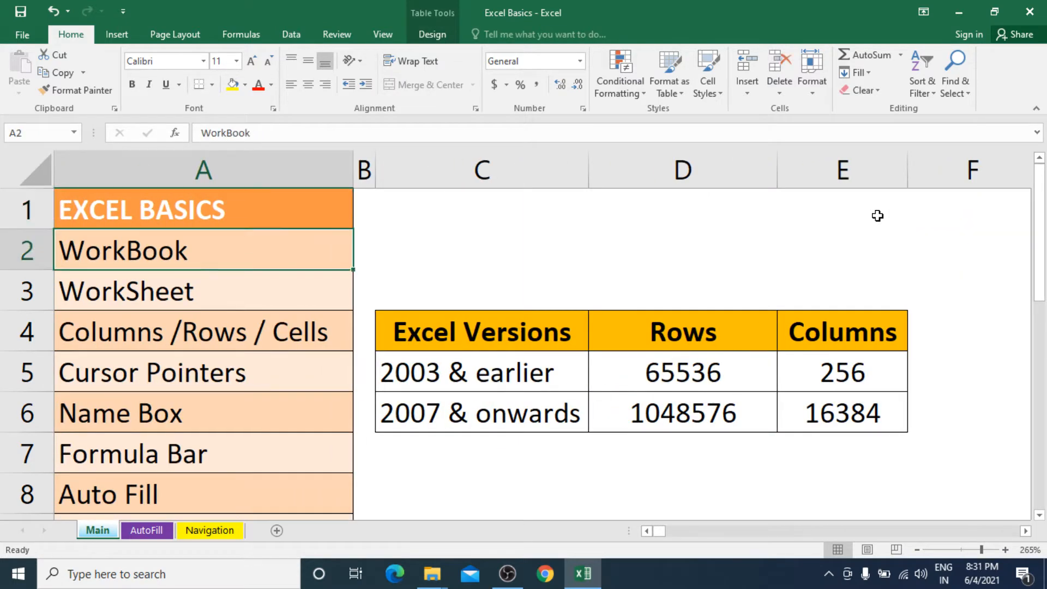
key(Down)
key(Down)
key(Down)
key(Down)
key(Down)
key(Down)
key(Down)
key(Down)
key(Down)
key(Down)
key(Down)
key(Down)
key(Down)
key(Down)
key(Down)
key(Down)
key(Down)
key(Down)
key(Down)
key(Down)
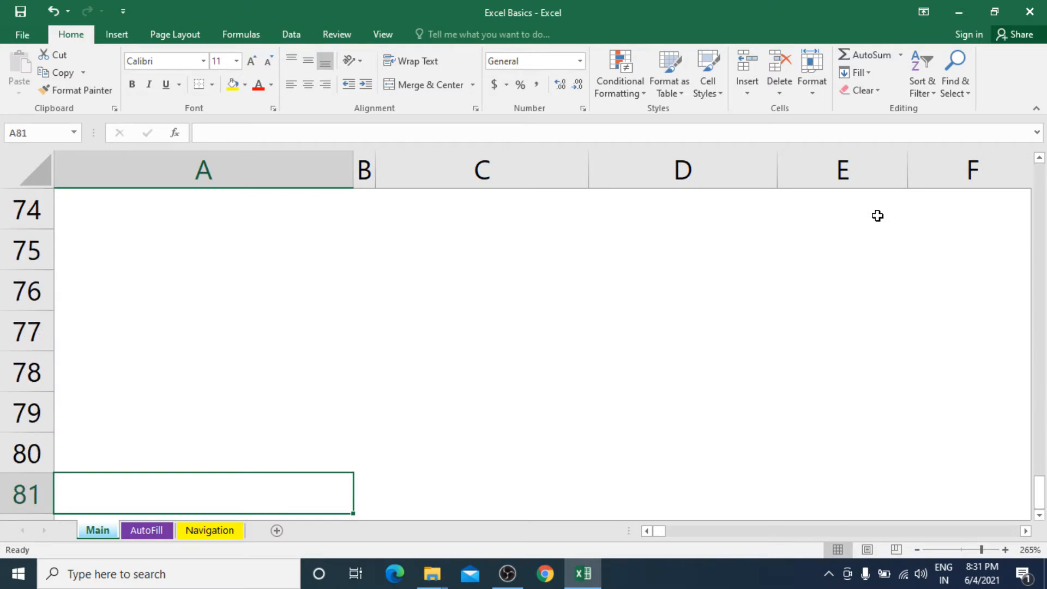
key(ctrl+Down)
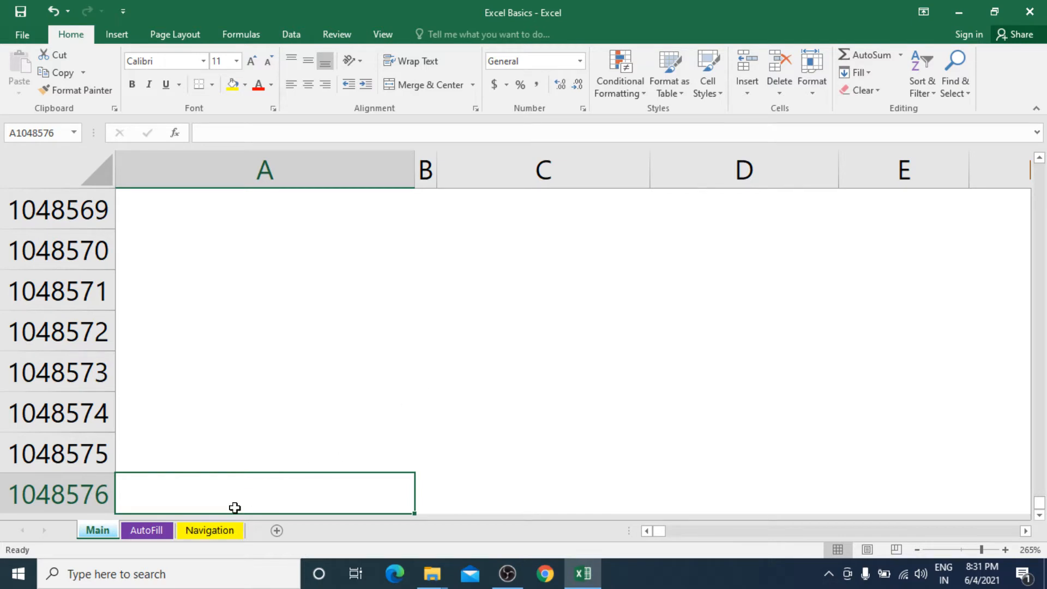
key(ctrl+Home)
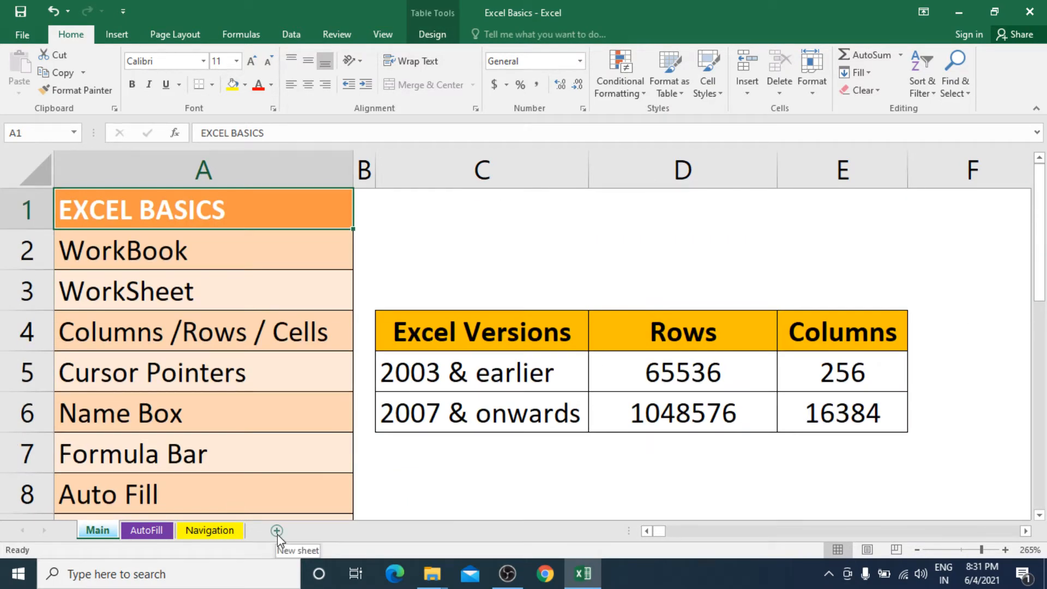
Step: Add three blank sheets after the Main sheet
click(277, 531)
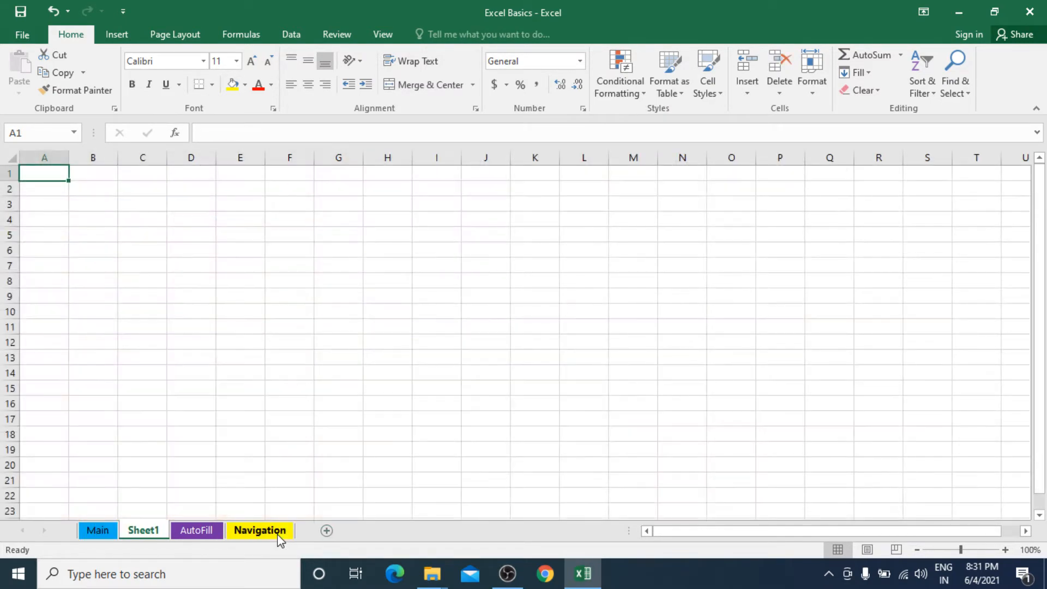
click(326, 532)
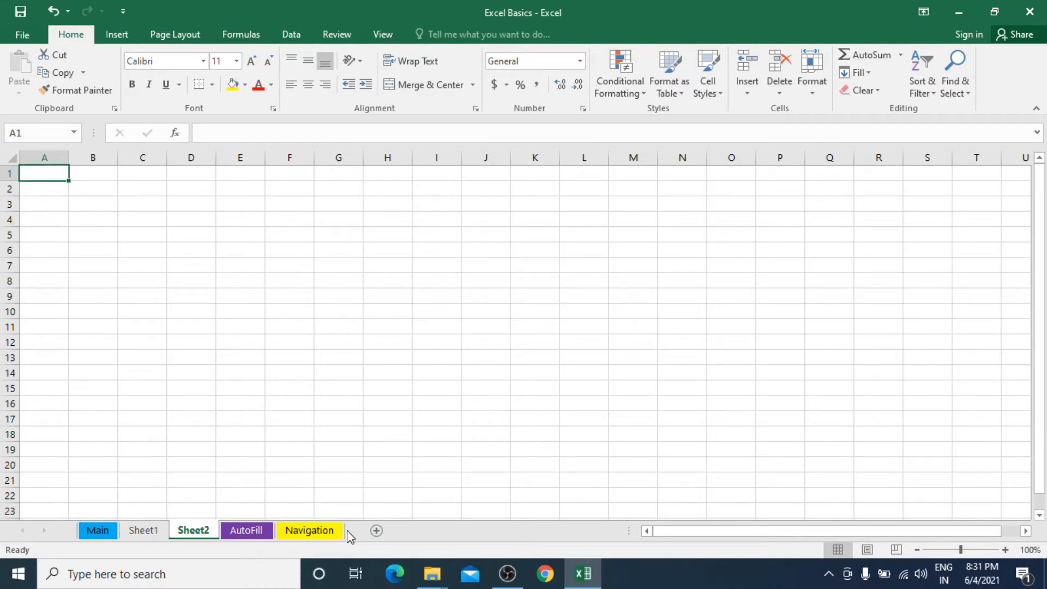
click(379, 534)
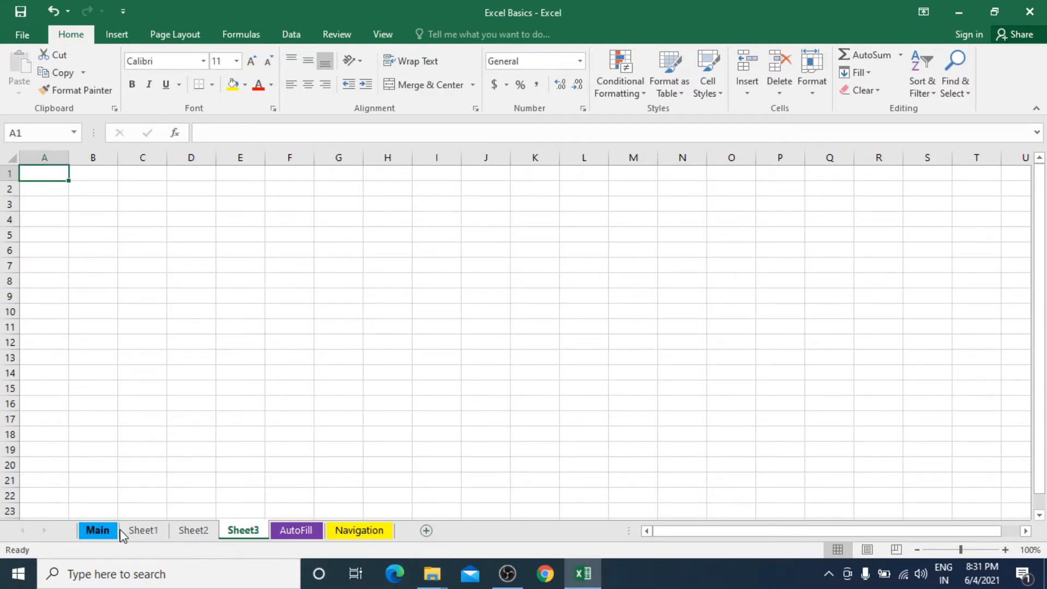
Step: Delete the new Sheet1, Sheet2 and Sheet3 tabs
click(145, 532)
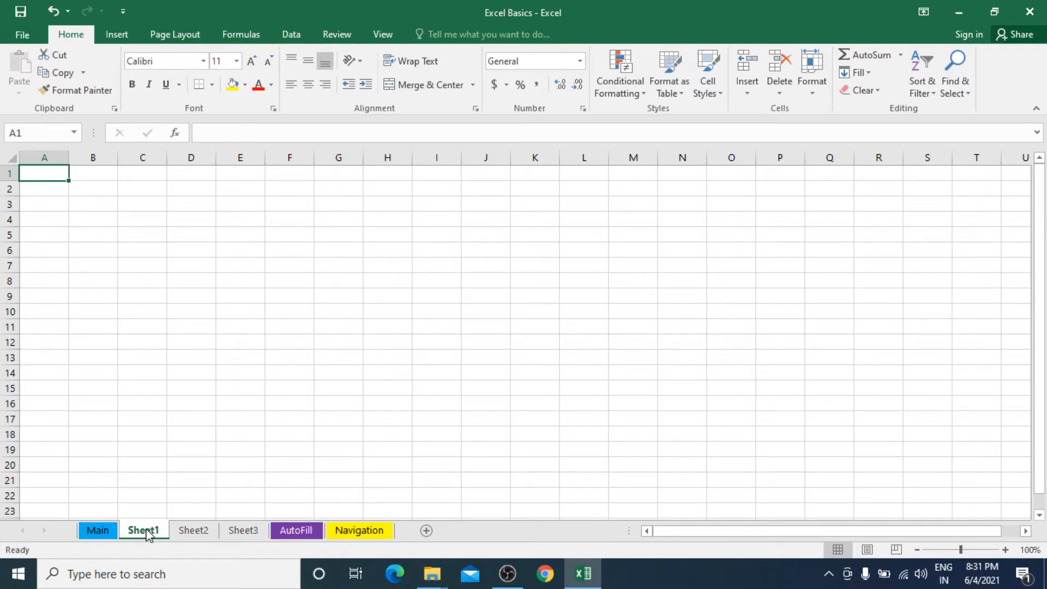
right_click(147, 534)
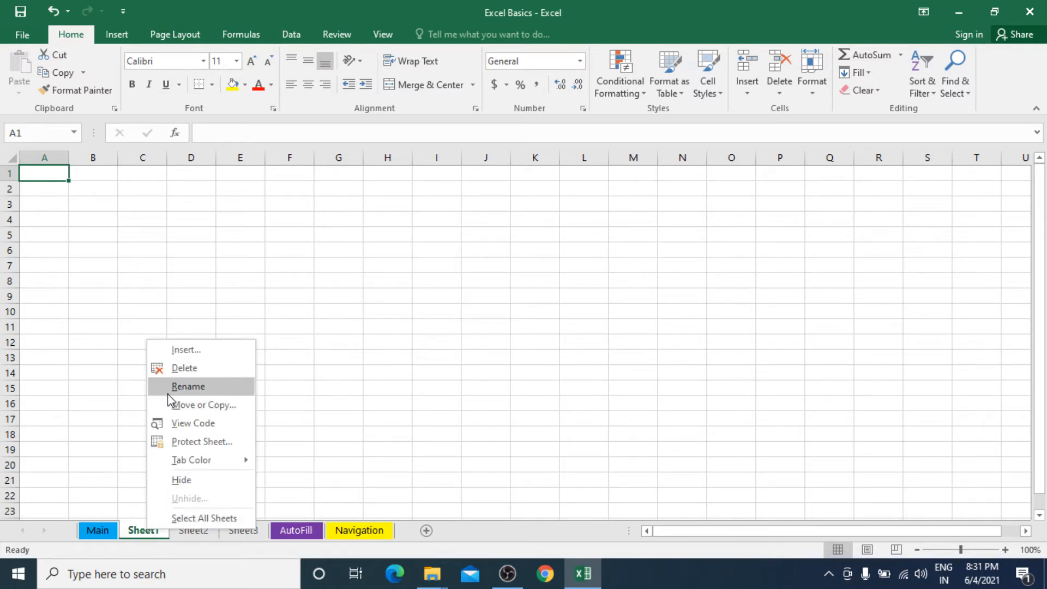
click(184, 368)
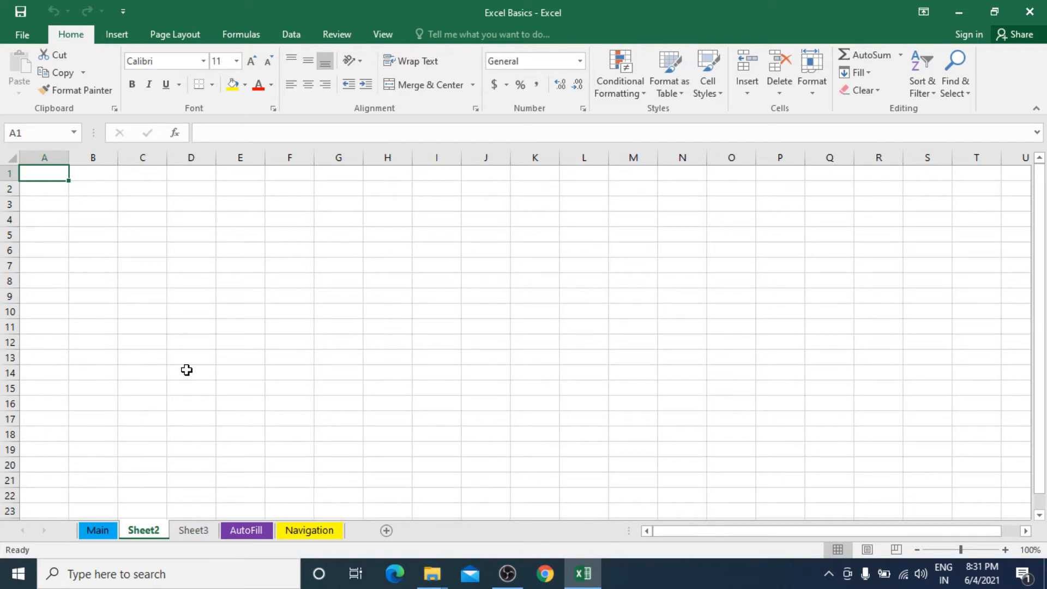
right_click(143, 530)
click(198, 365)
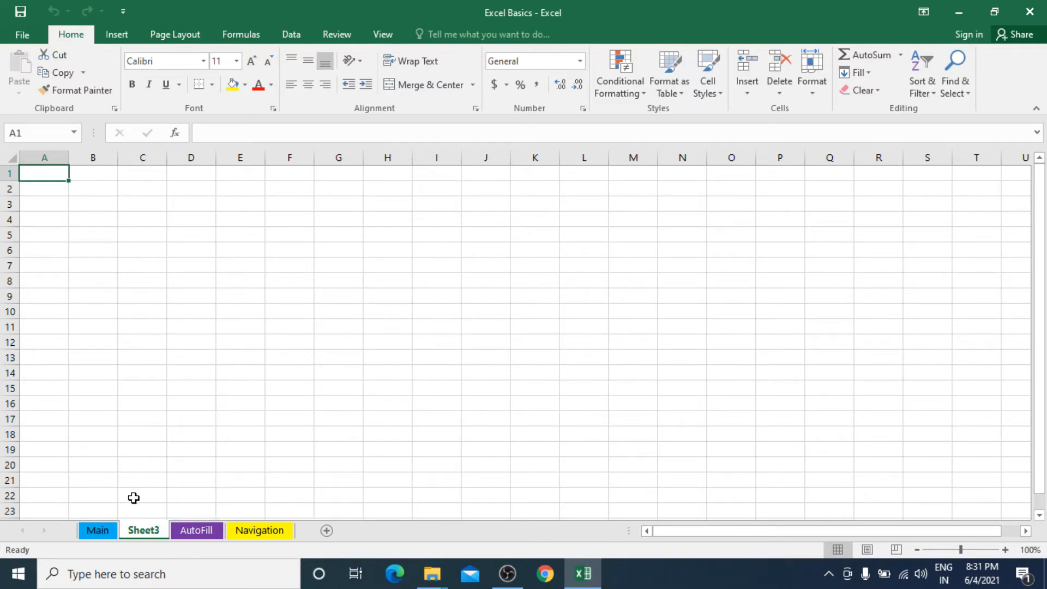
right_click(138, 533)
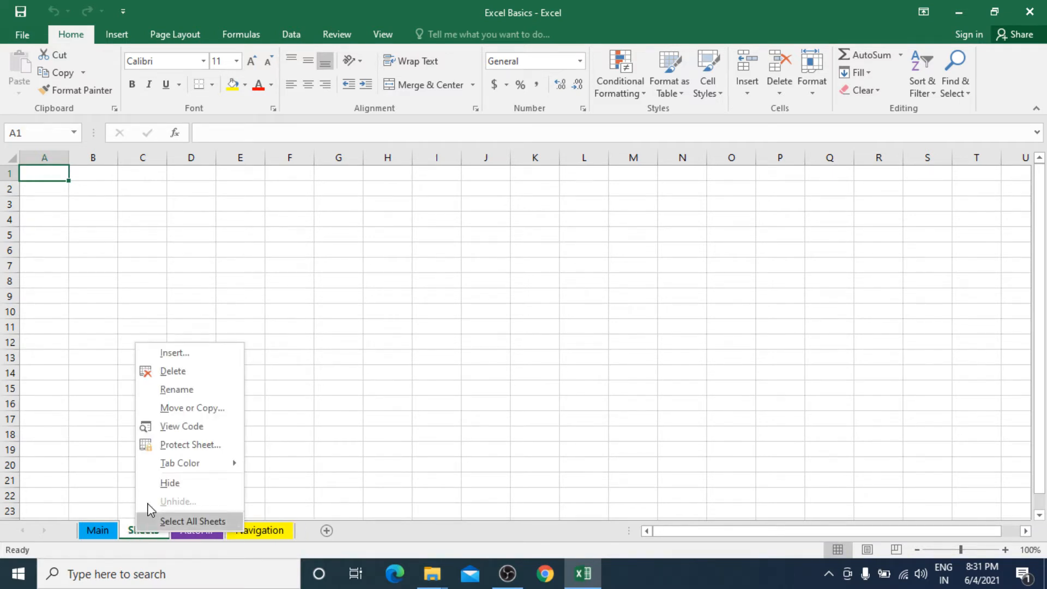
click(176, 369)
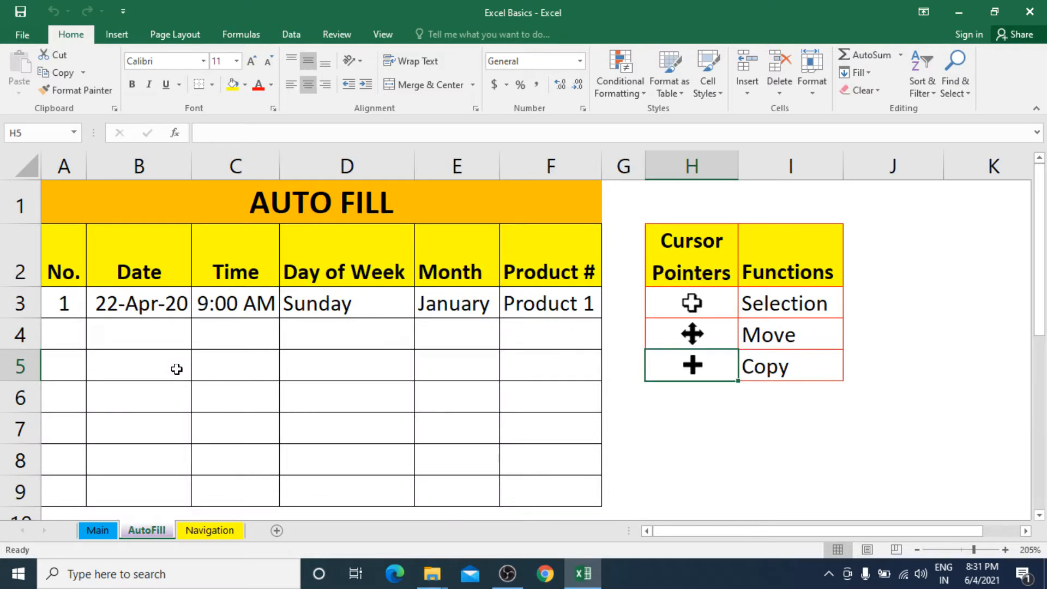
Step: On the Main sheet, move along row 5 from A5 to D5 and back, ending on A1
click(105, 529)
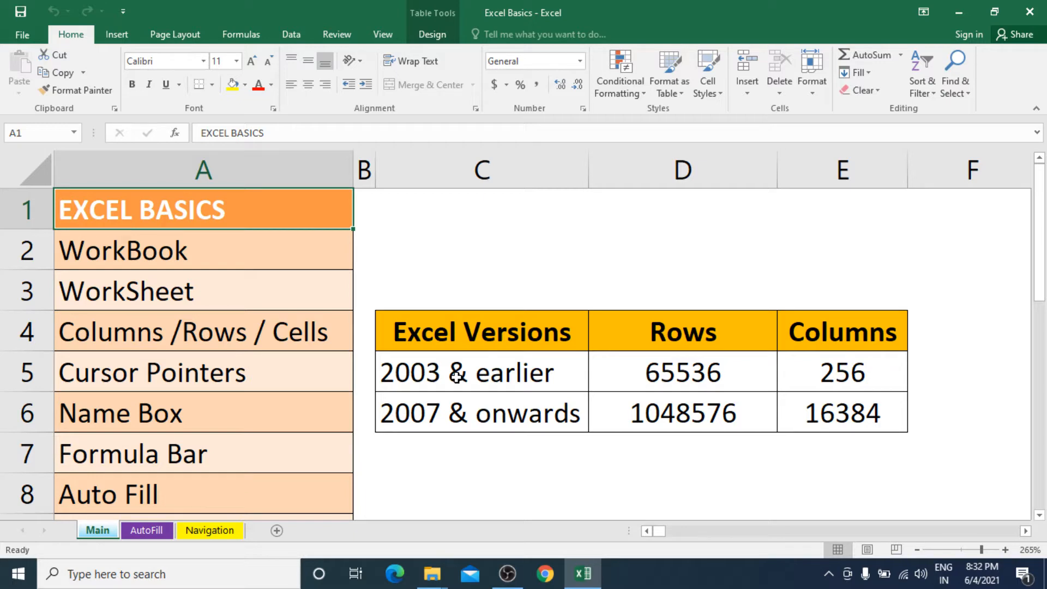
click(257, 368)
click(673, 387)
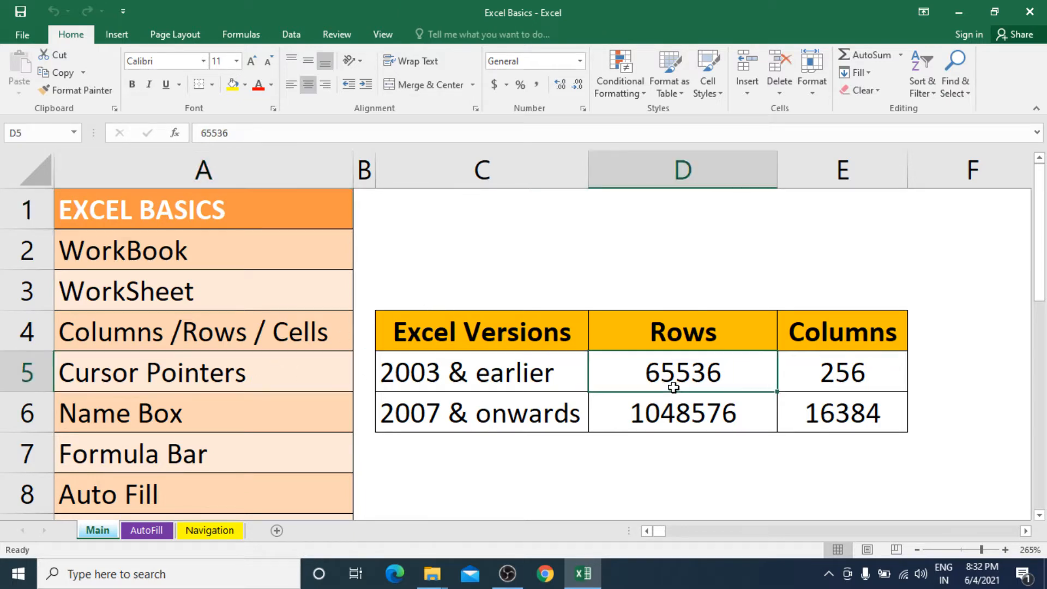
key(Right)
key(Right)
key(Right)
key(Right)
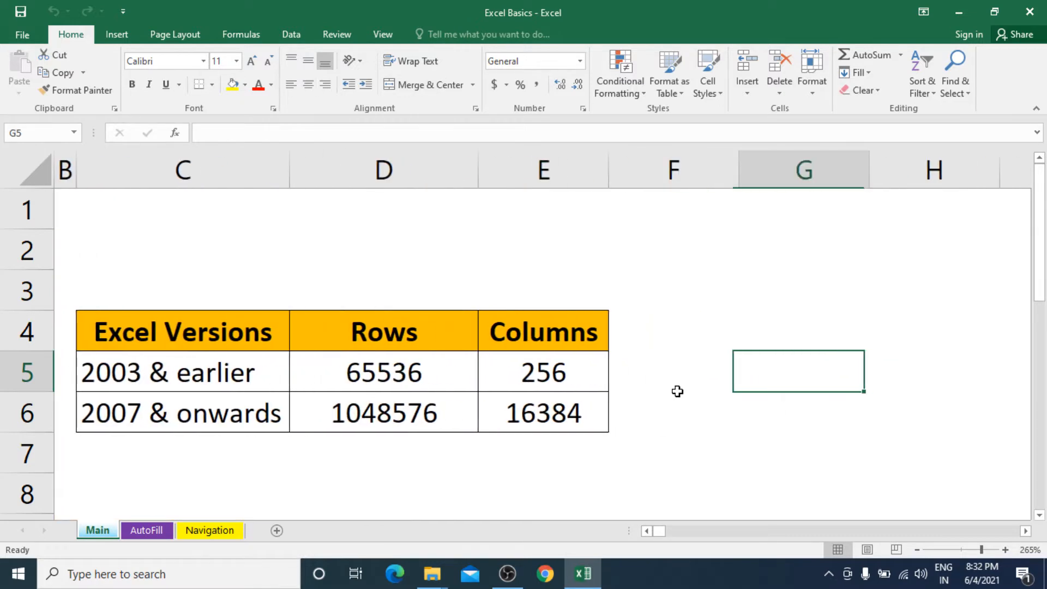
key(Right)
key(Right)
key(Right)
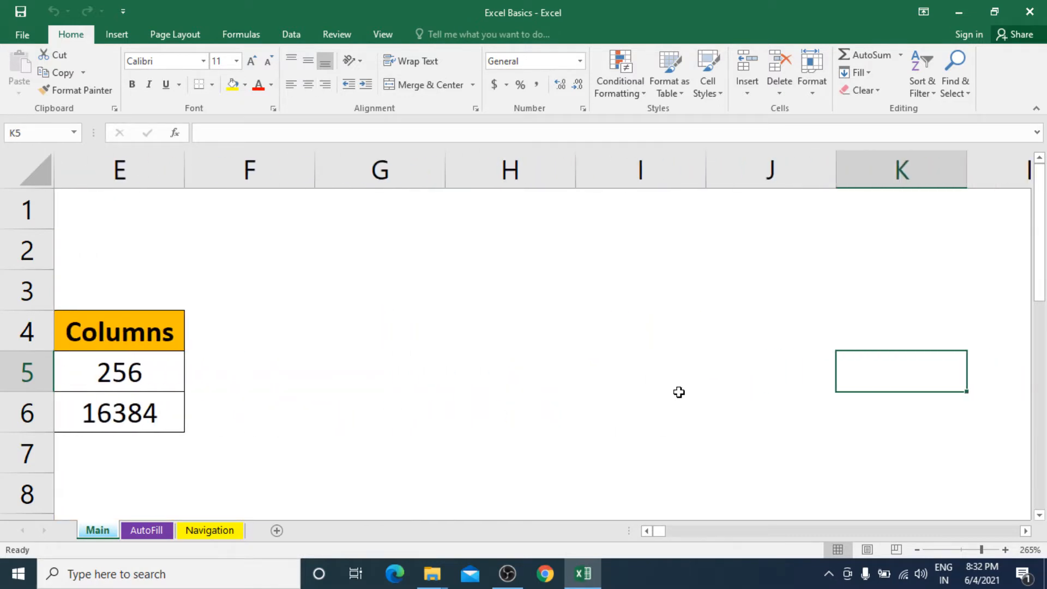
key(Left)
key(Home)
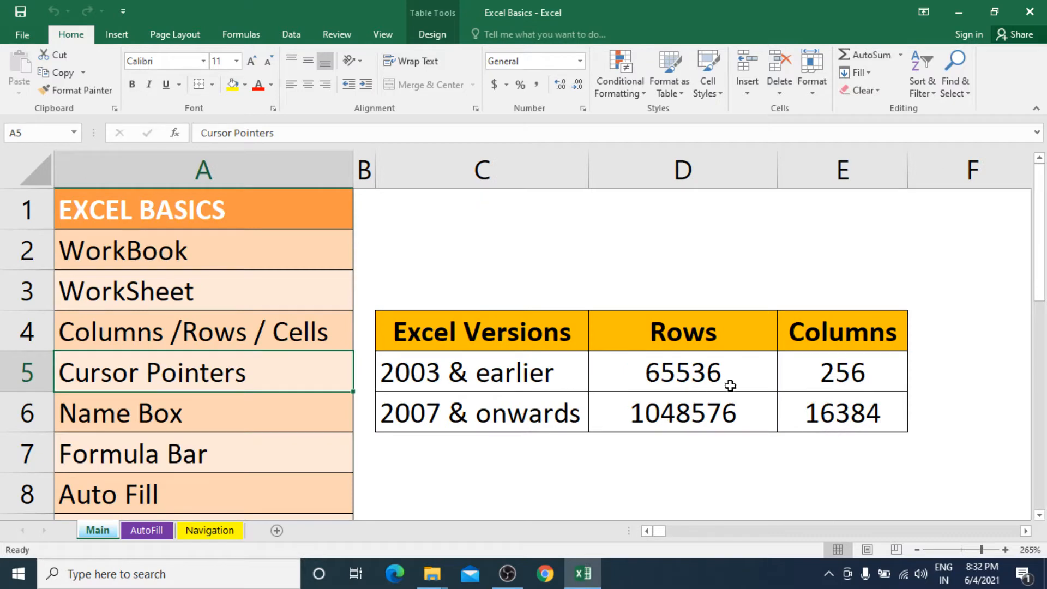
scroll(731, 385, down, 1)
scroll(731, 385, down, 1)
scroll(731, 385, up, 2)
click(288, 212)
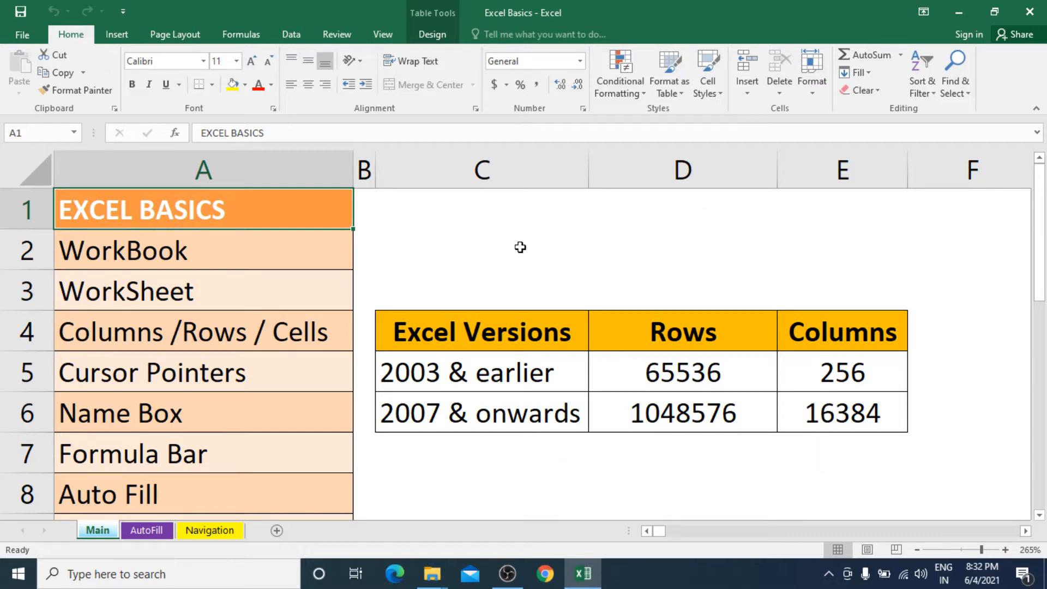
click(517, 211)
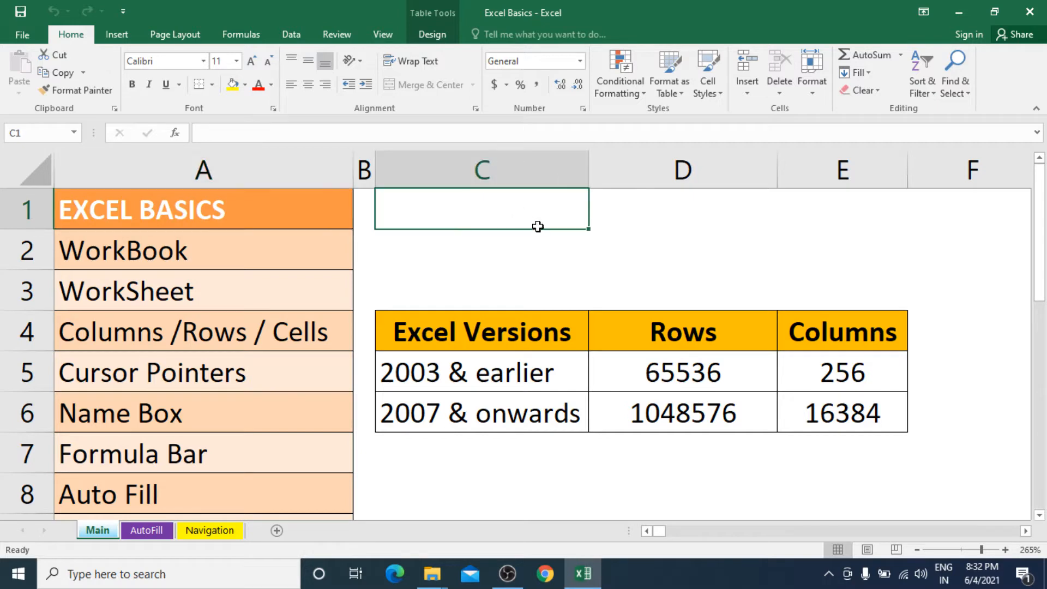
drag(537, 226, 835, 440)
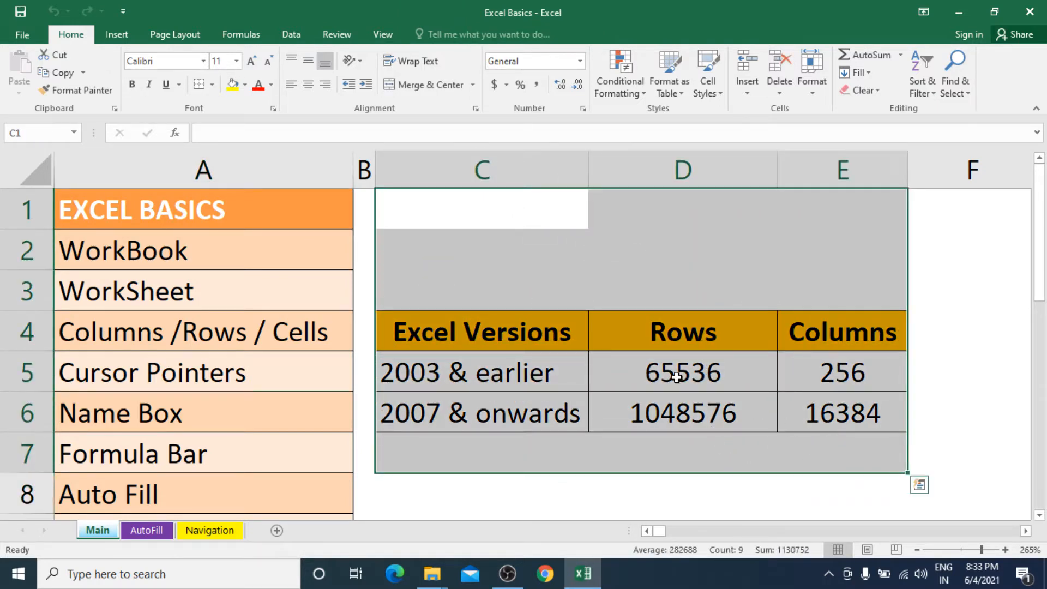
click(473, 216)
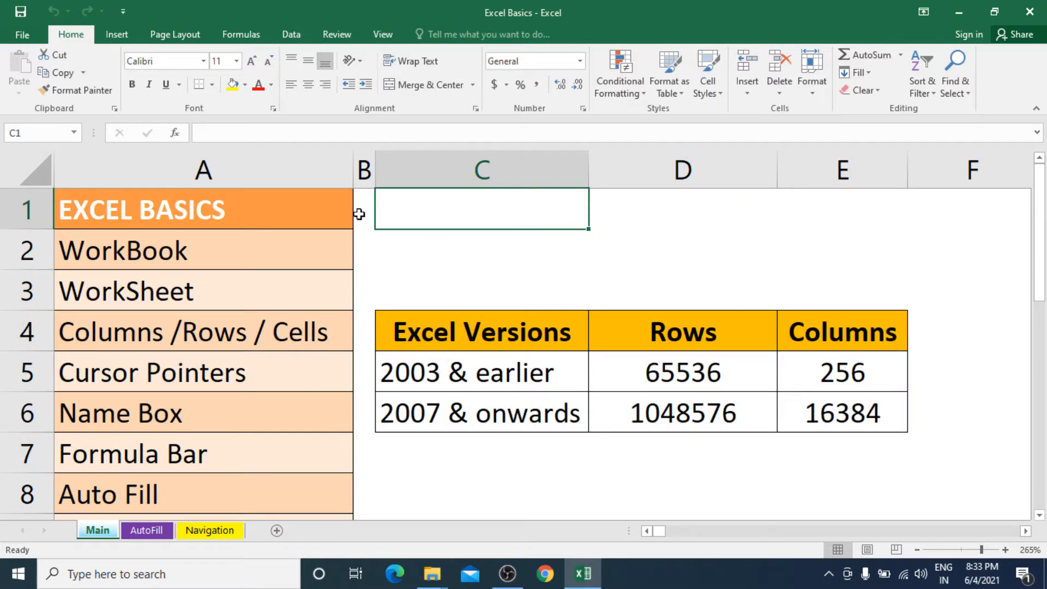
click(281, 209)
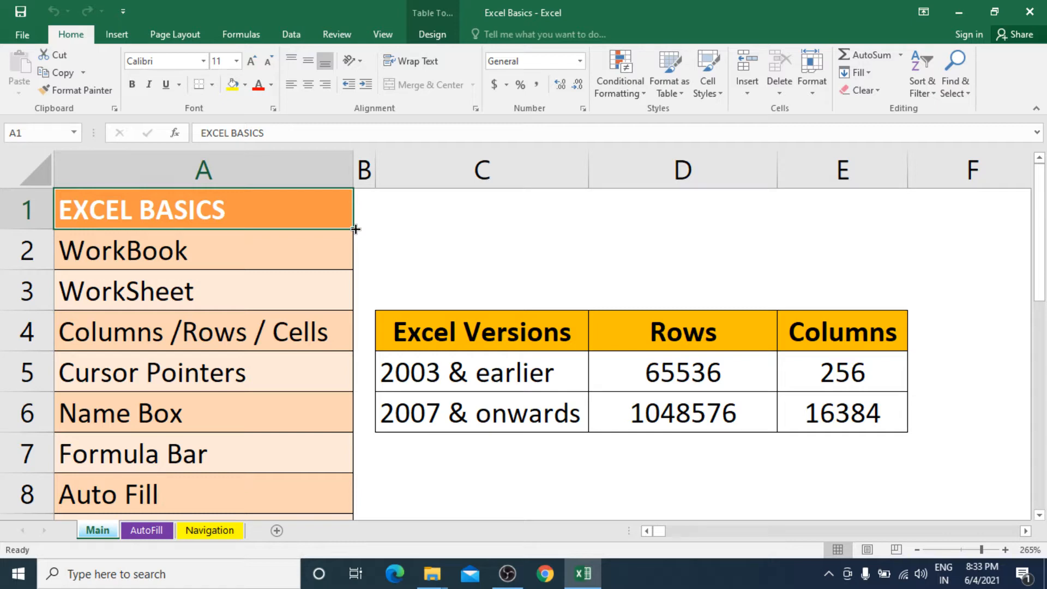
Step: AutoFill the 2007 & onwards cell C6 down into C7:C10, then undo it
click(510, 418)
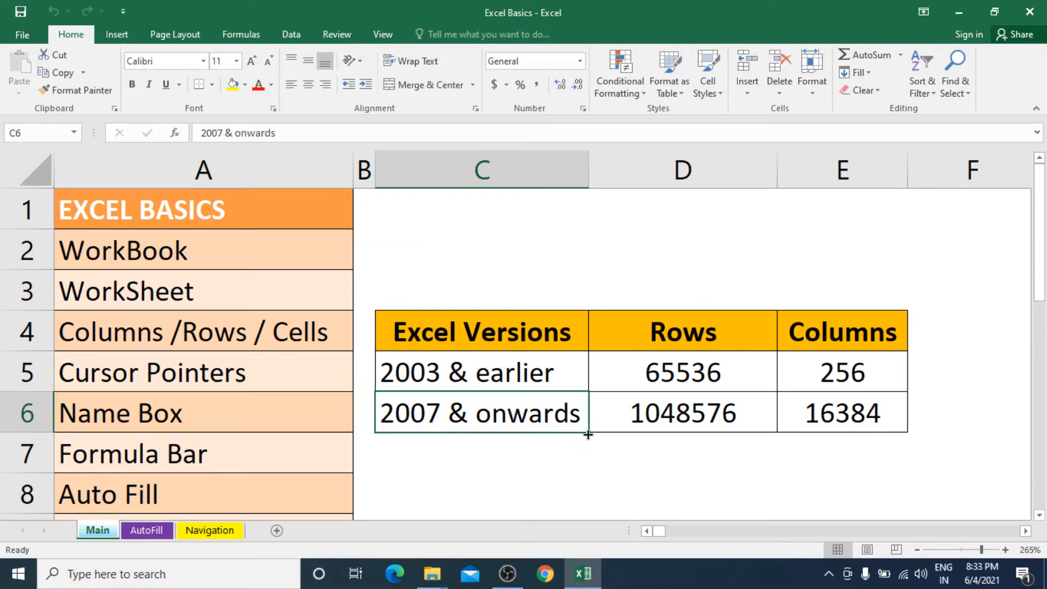
drag(589, 433, 581, 478)
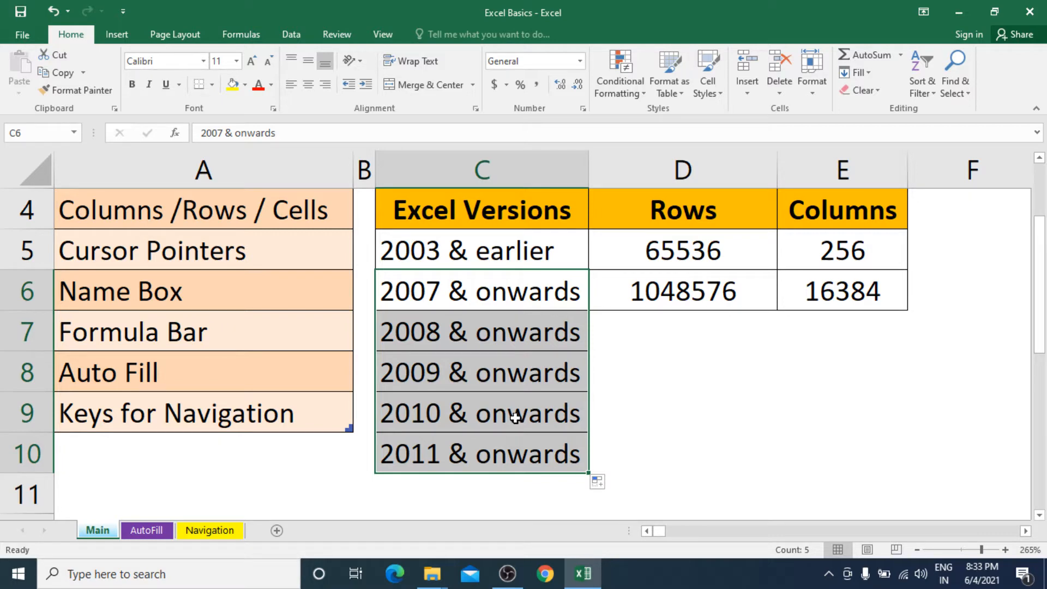
key(ctrl+z)
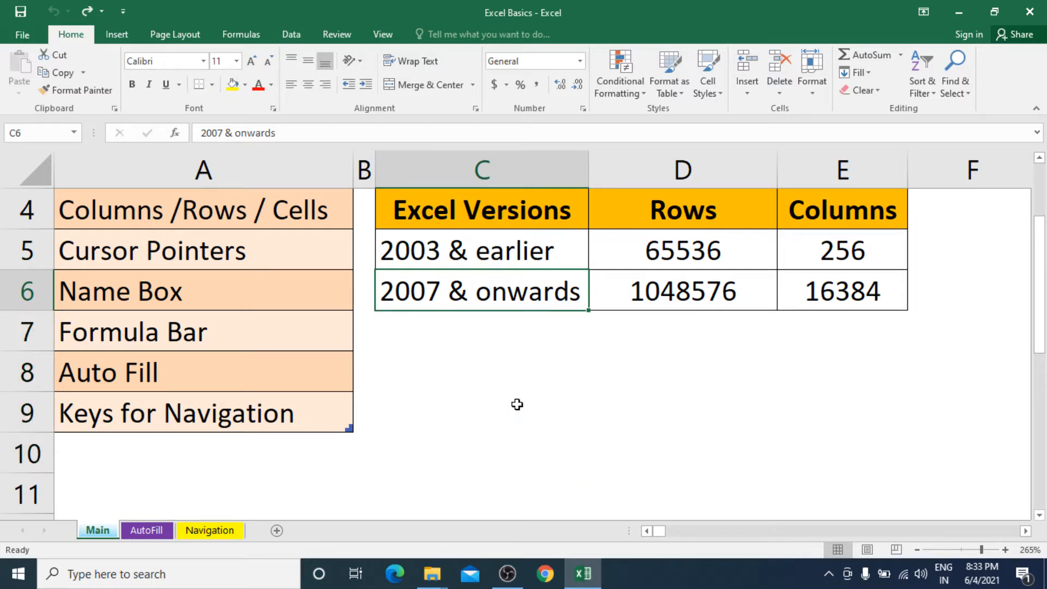
click(272, 413)
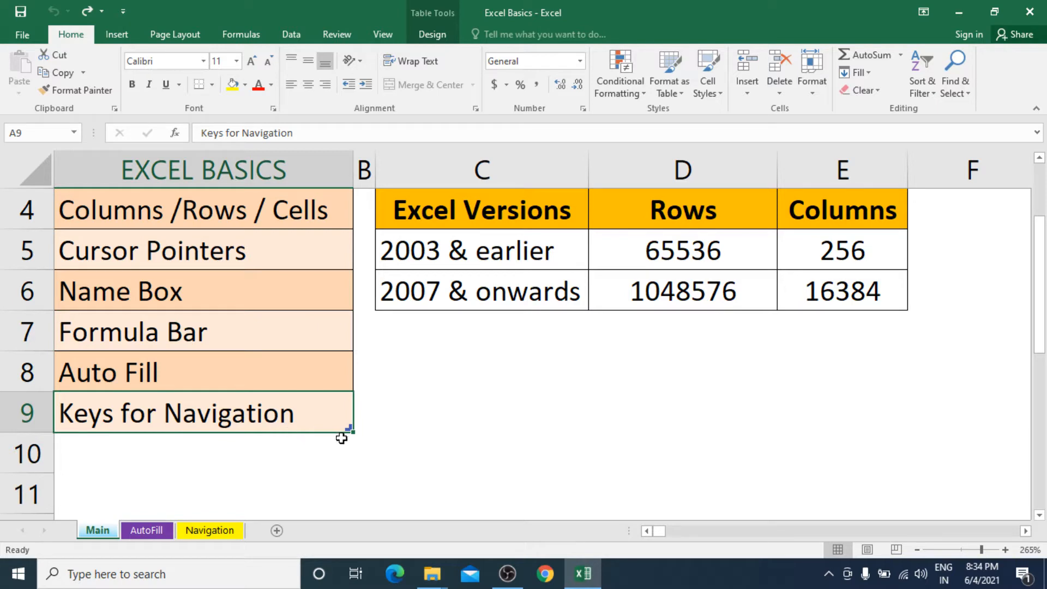
drag(346, 430, 340, 469)
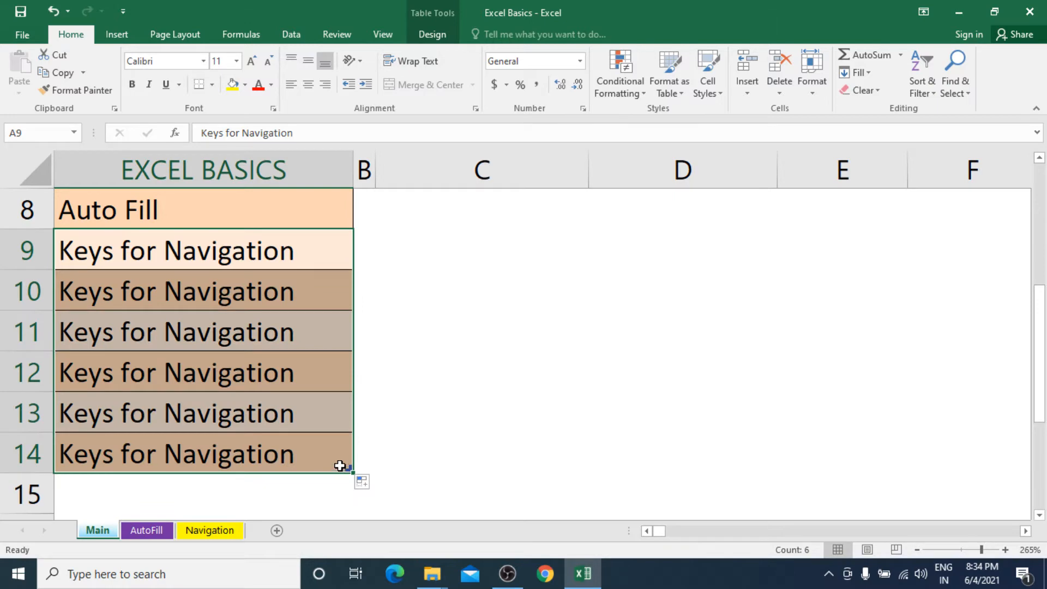
key(ctrl+z)
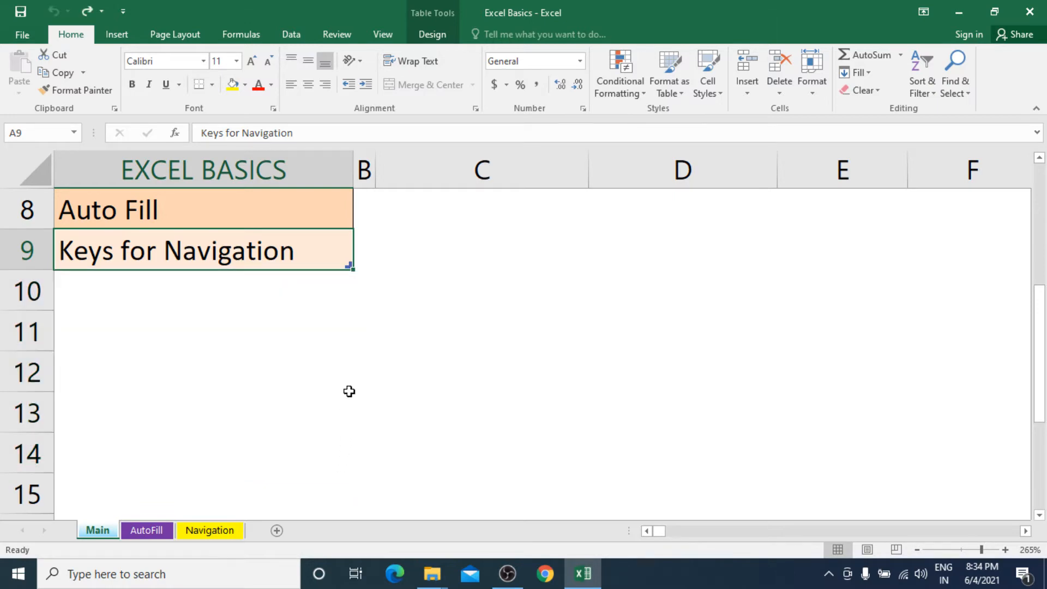
scroll(349, 393, up, 3)
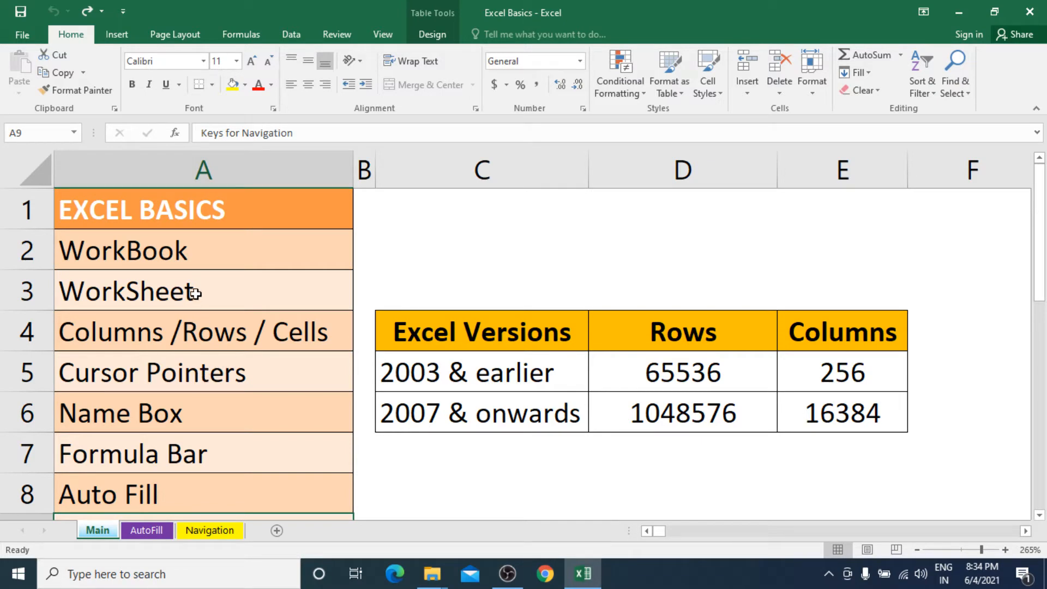
click(191, 483)
scroll(198, 482, down, 2)
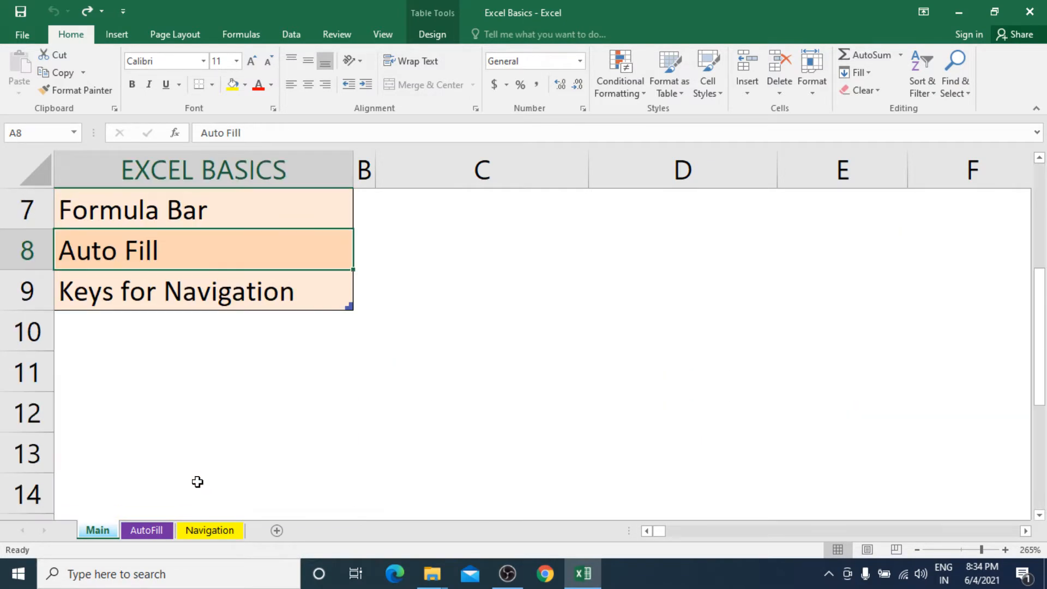
click(188, 303)
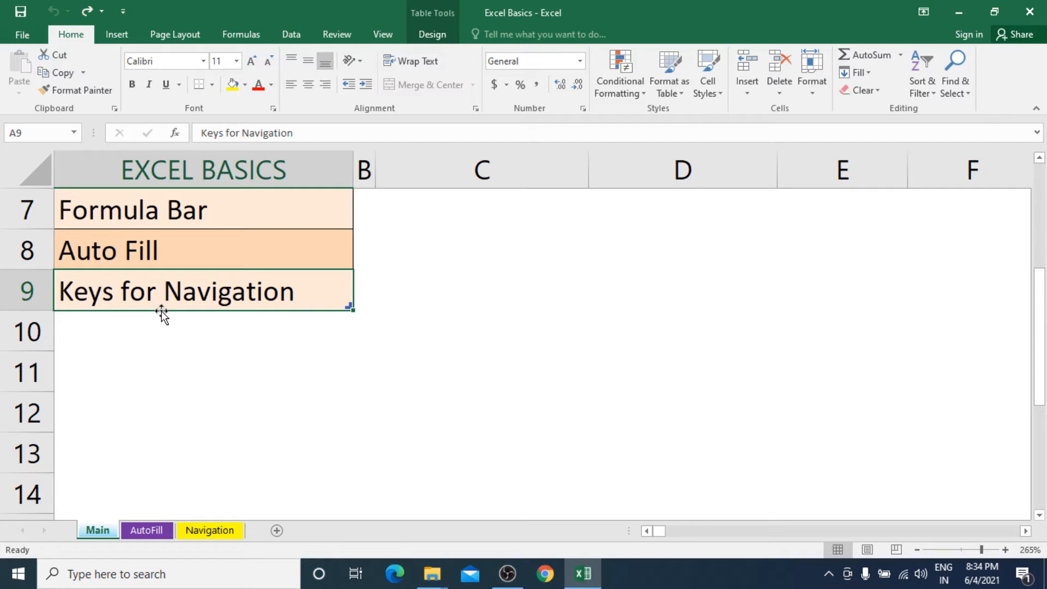
drag(162, 313, 677, 309)
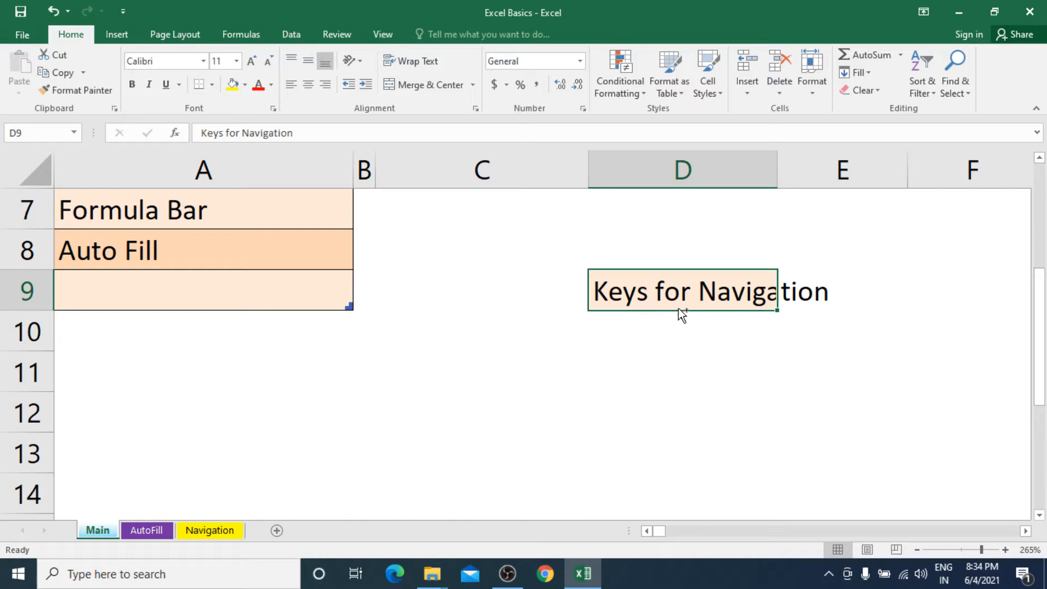
key(ctrl+z)
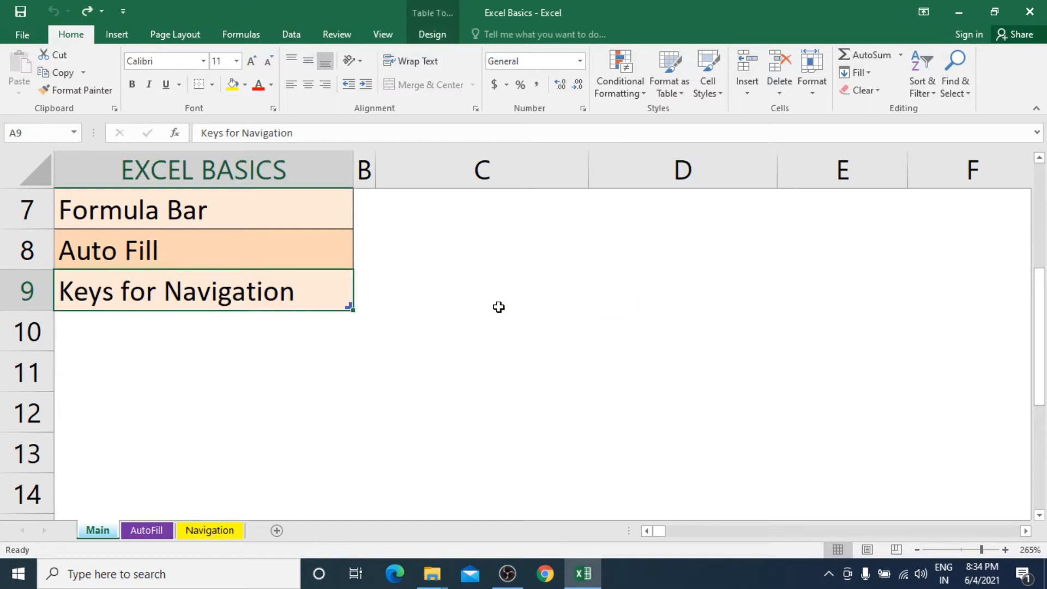
click(521, 300)
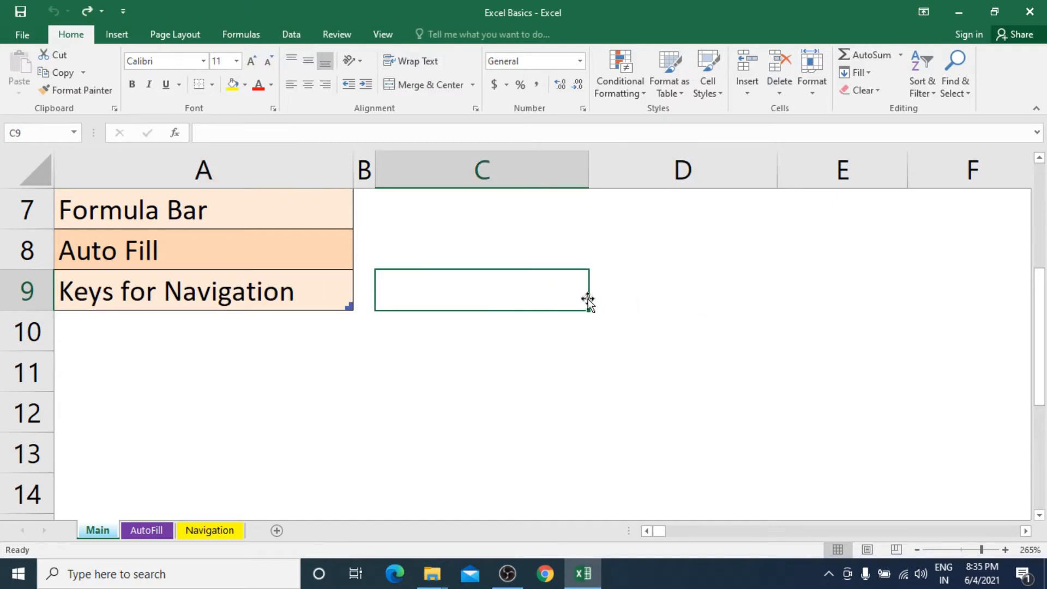
text(Indore)
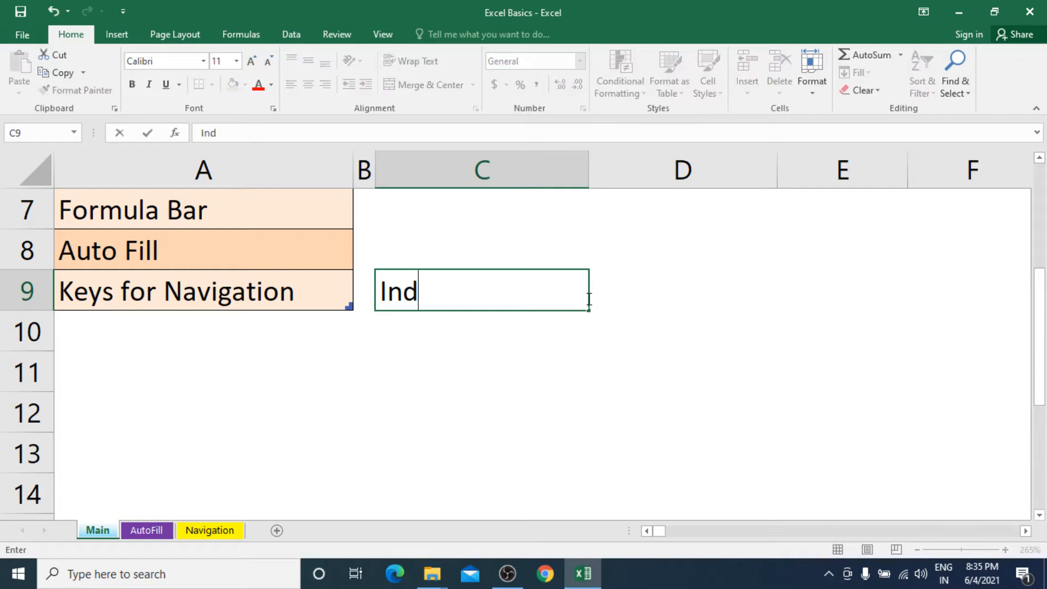
key(Return)
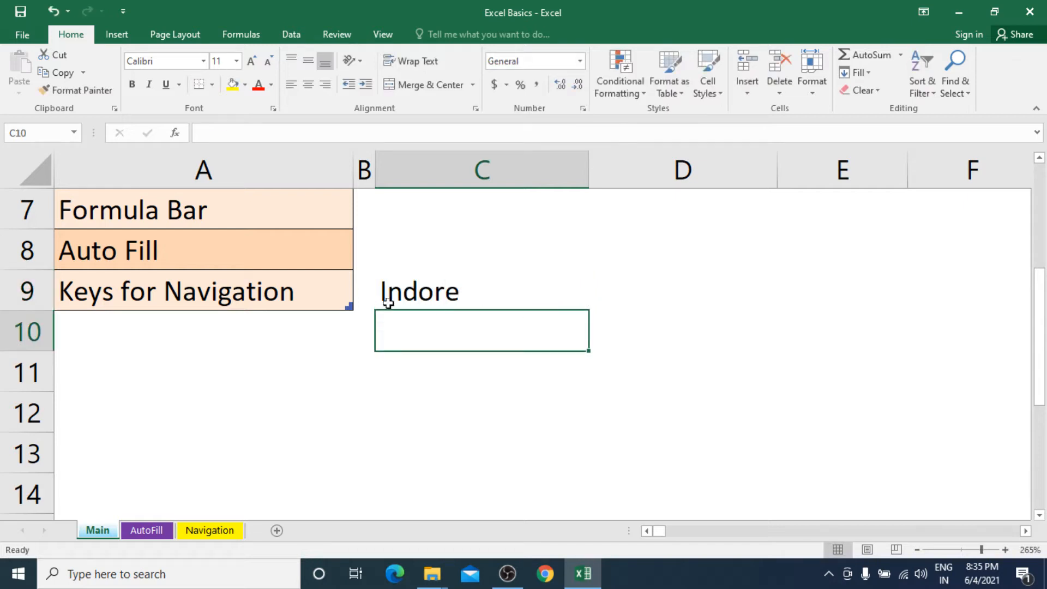
click(217, 294)
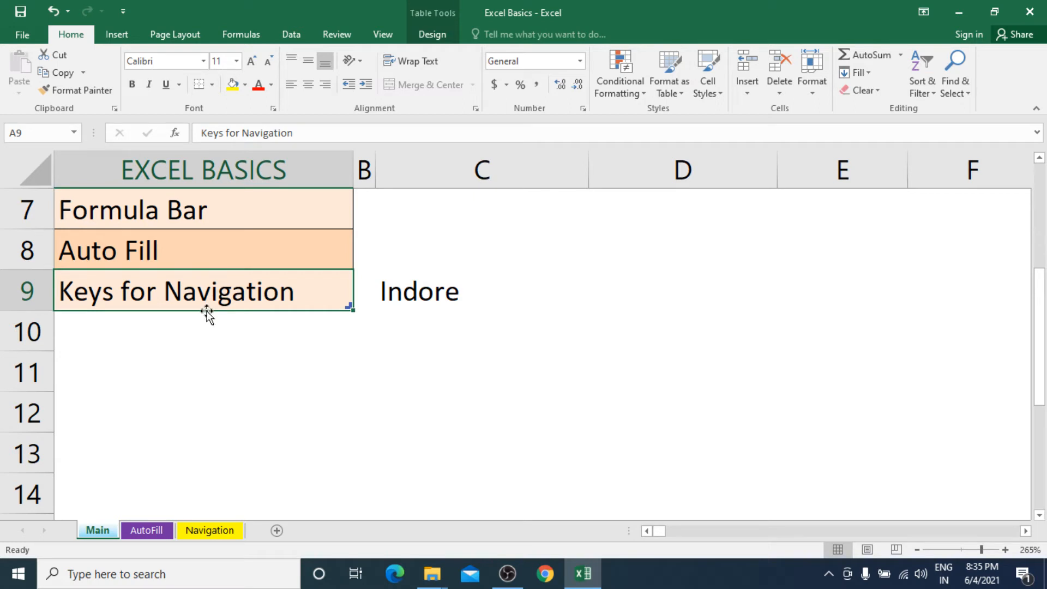
drag(207, 314, 403, 308)
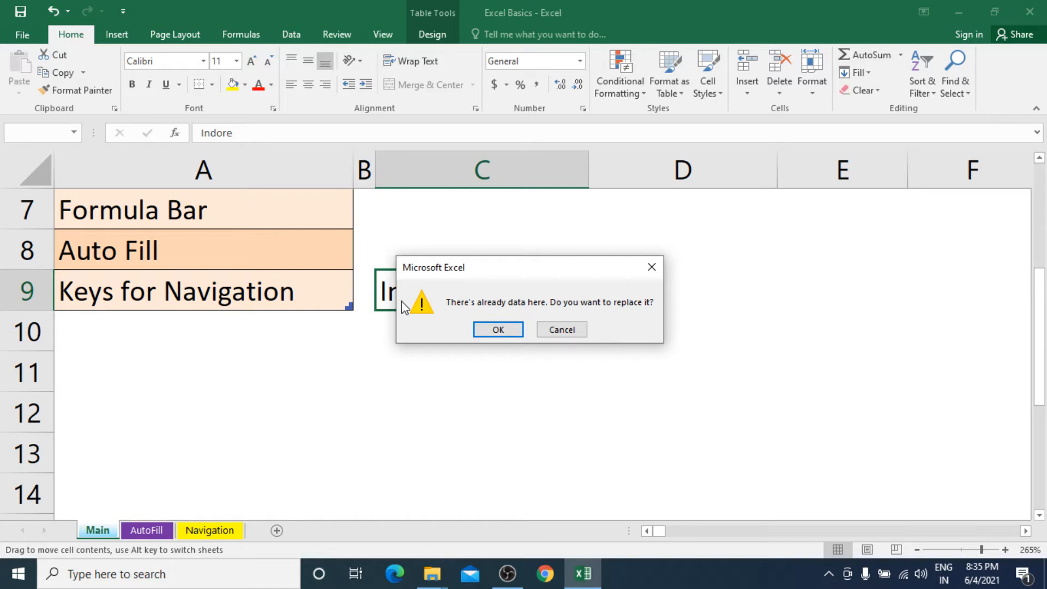
click(497, 327)
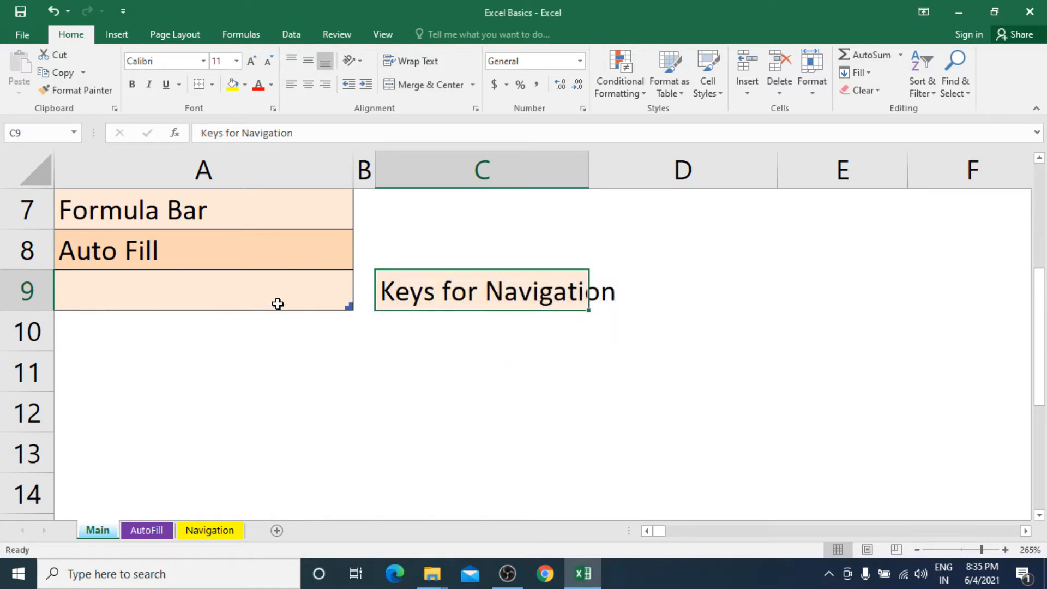
click(198, 292)
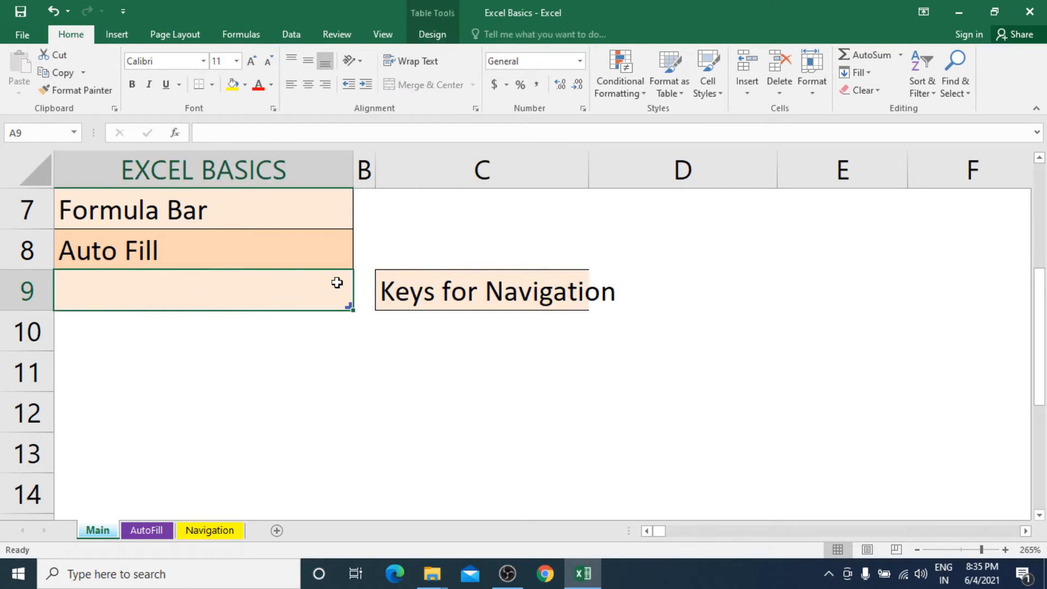
click(453, 295)
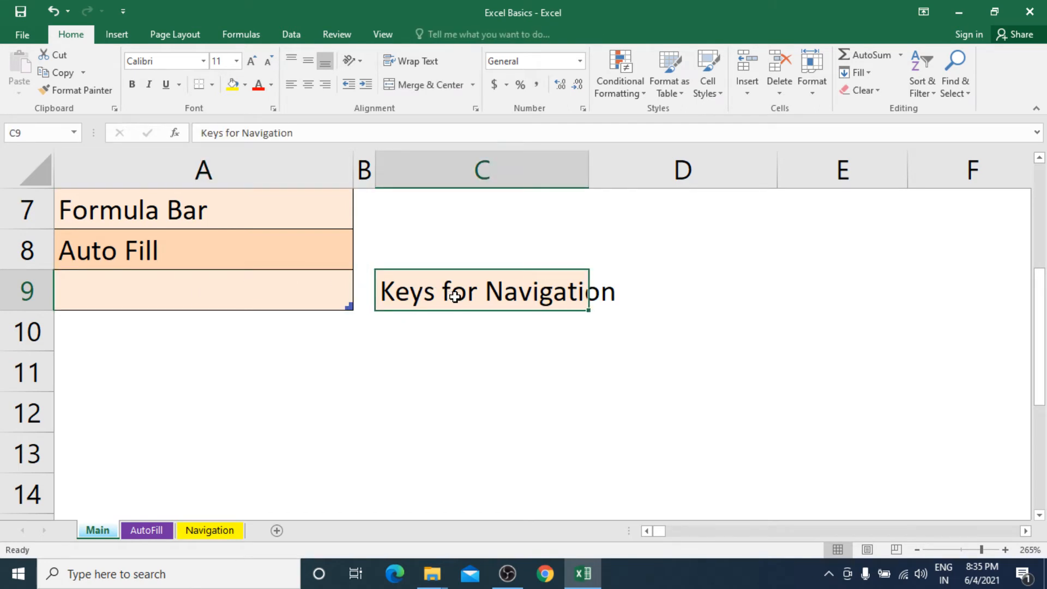
key(ctrl+z)
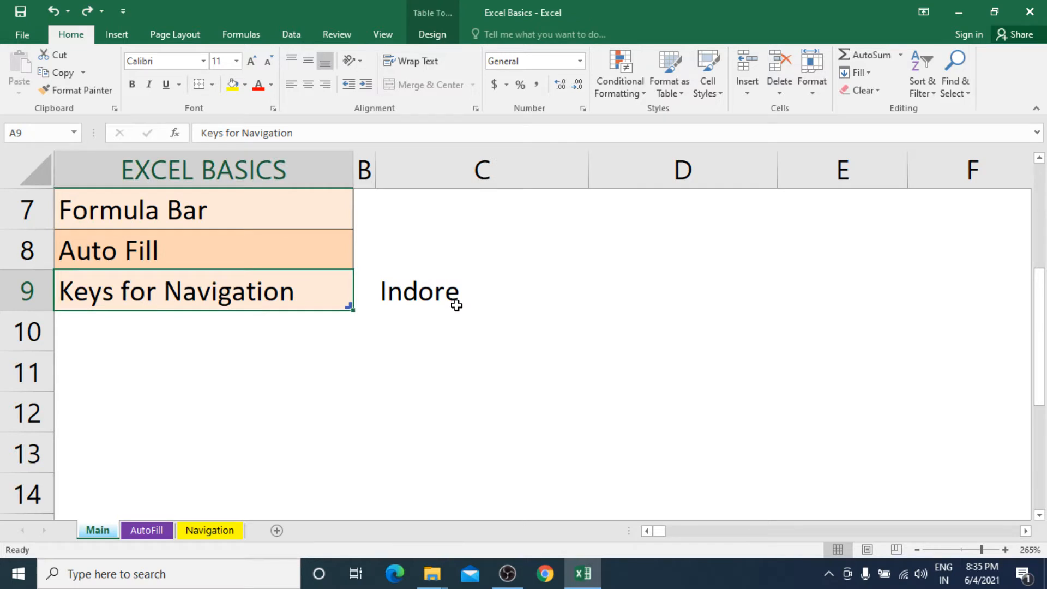
click(455, 306)
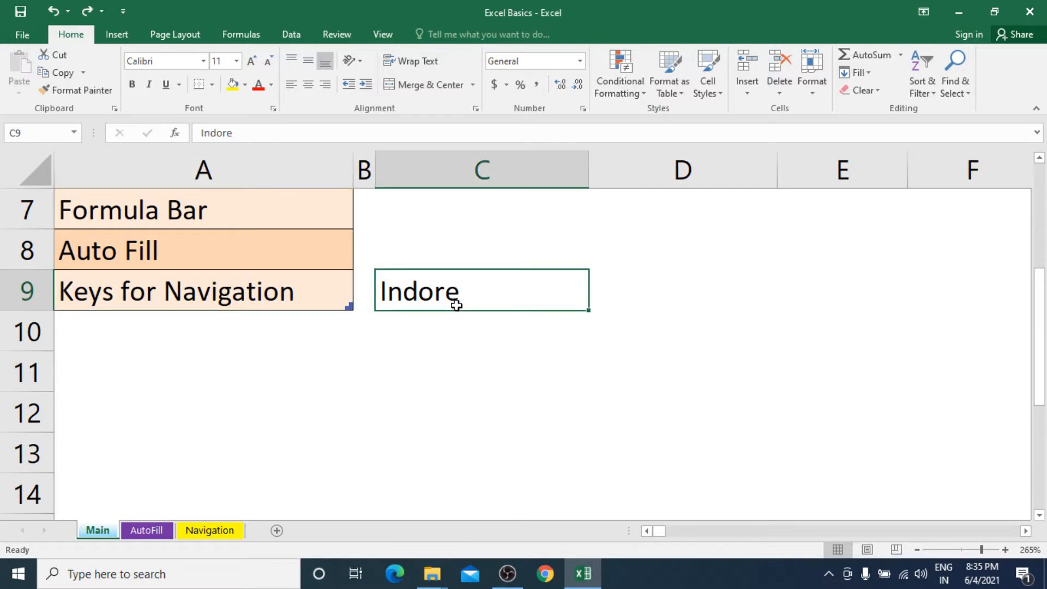
key(Delete)
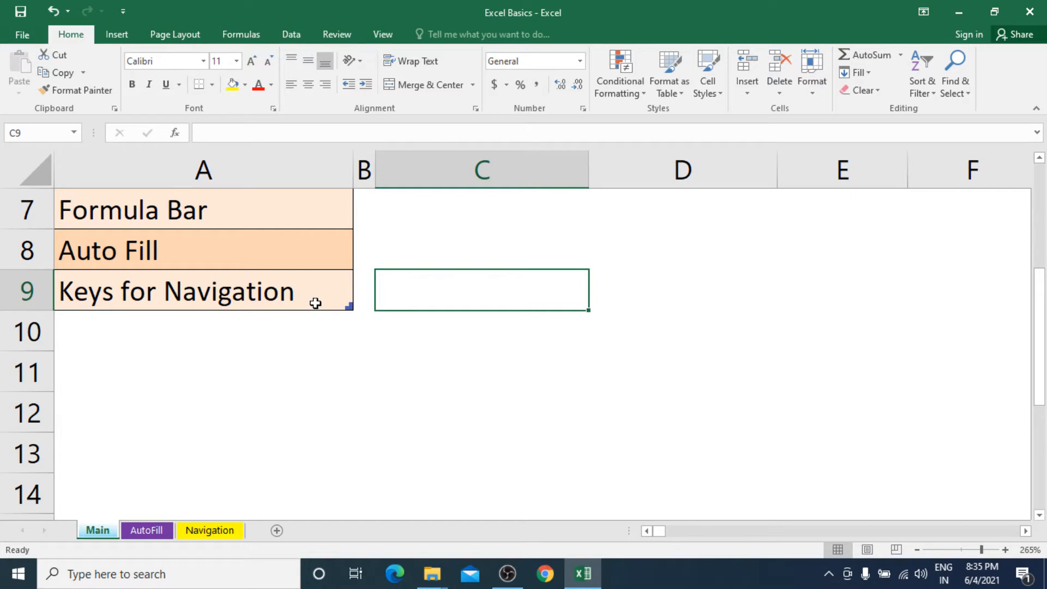
scroll(315, 303, up, 2)
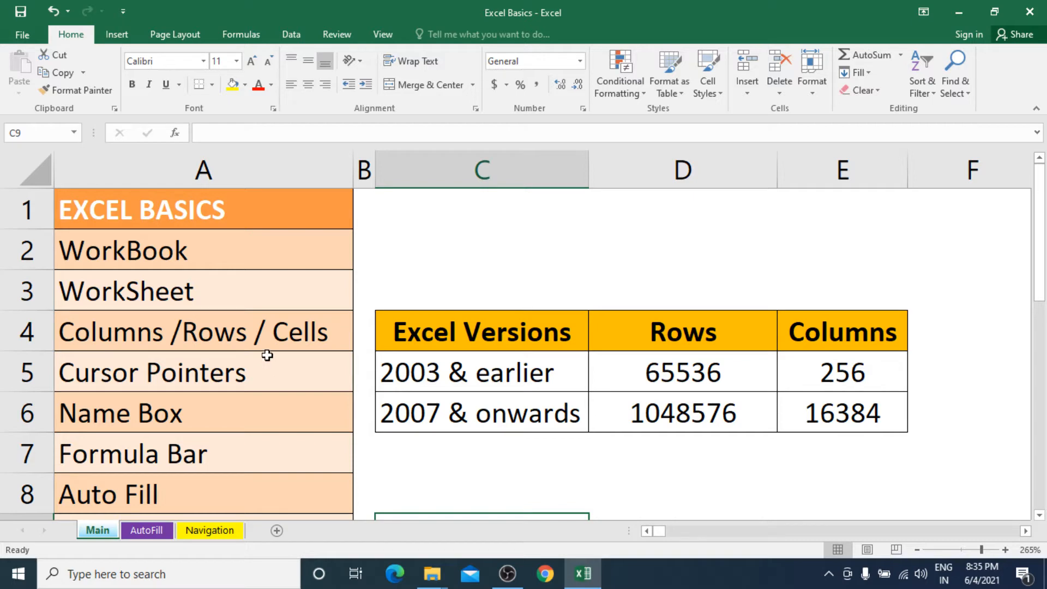
drag(297, 212, 309, 475)
click(324, 272)
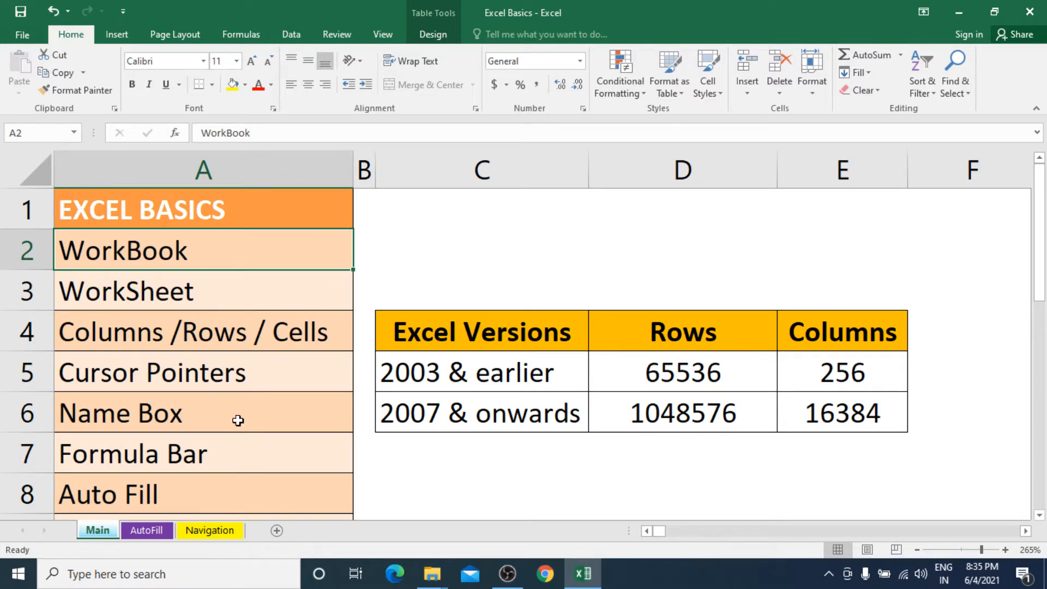
click(207, 348)
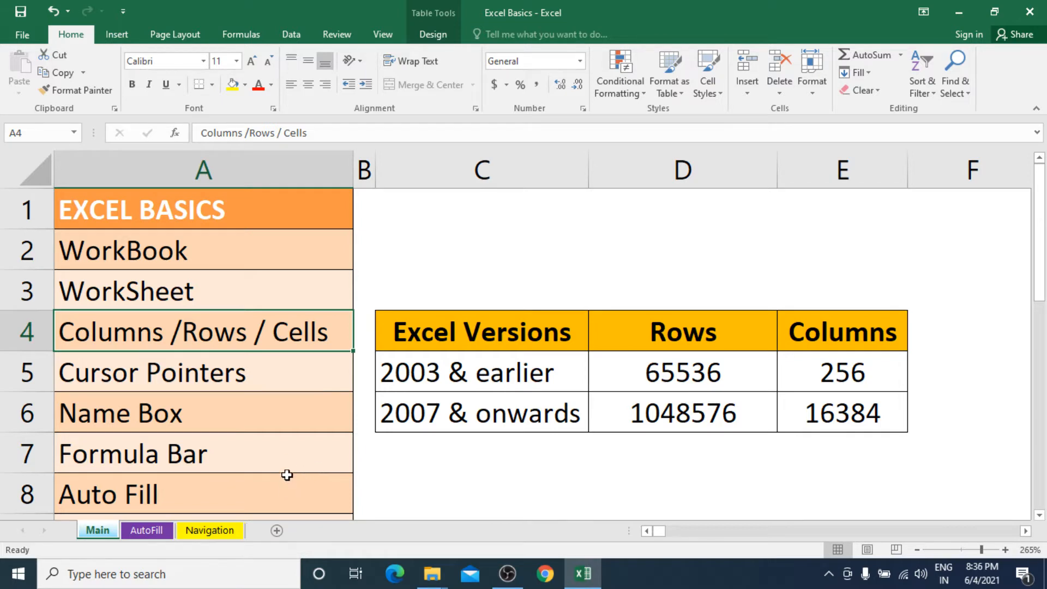
click(213, 414)
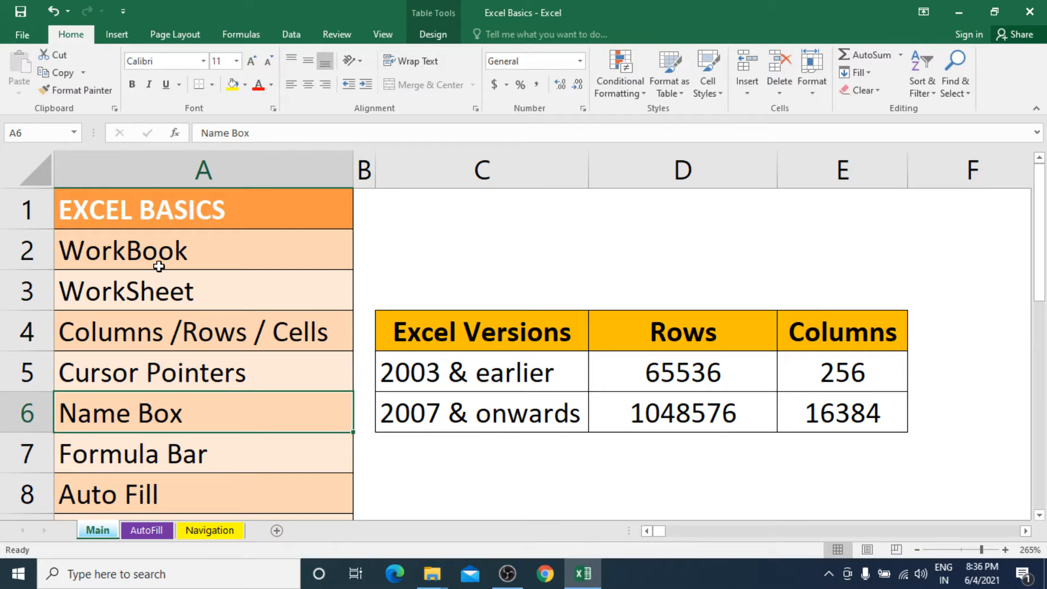
click(45, 137)
click(192, 459)
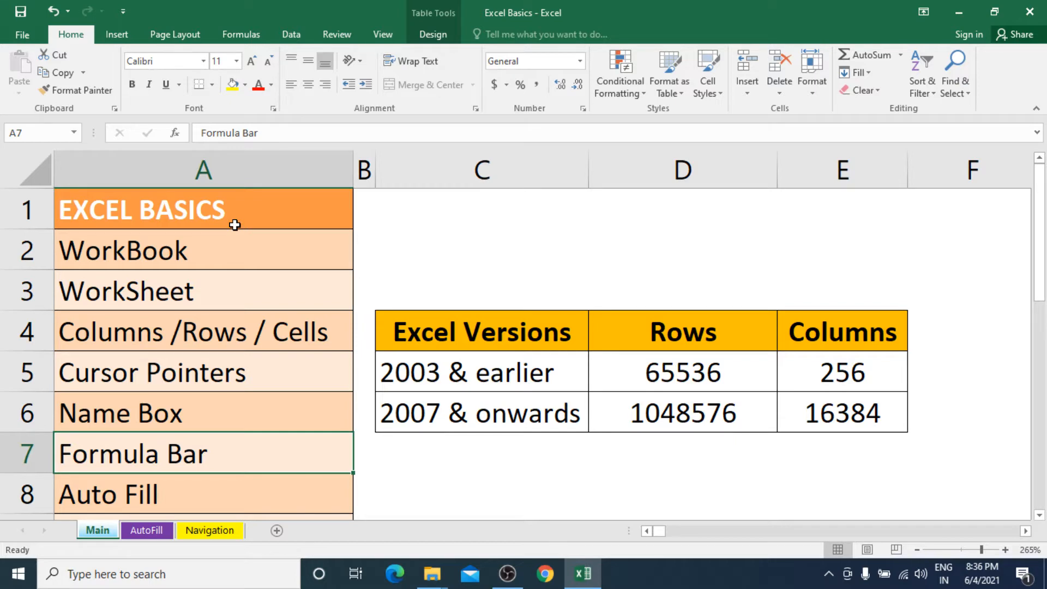
click(256, 206)
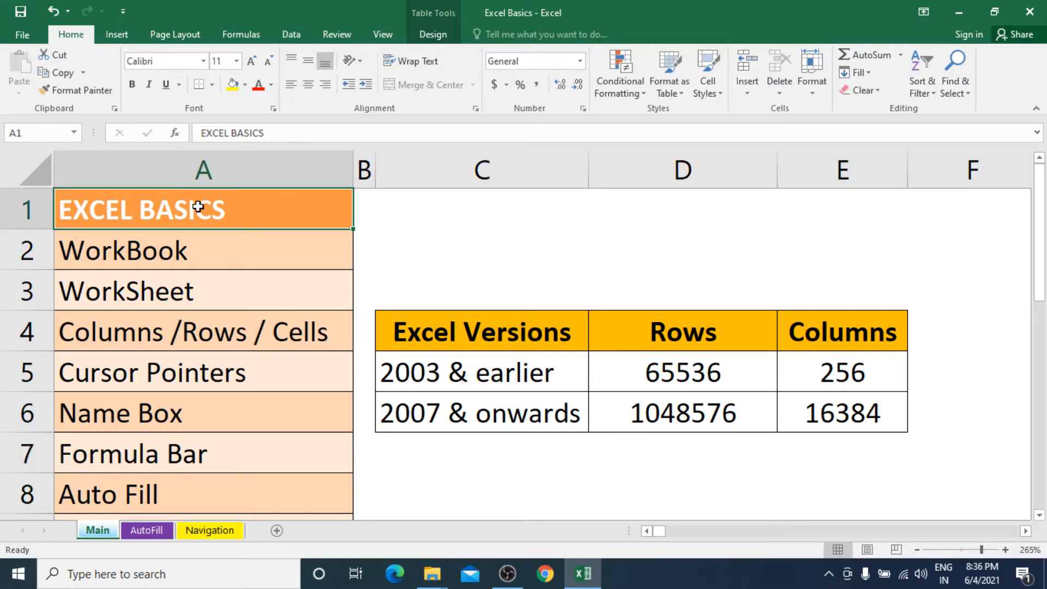
click(176, 247)
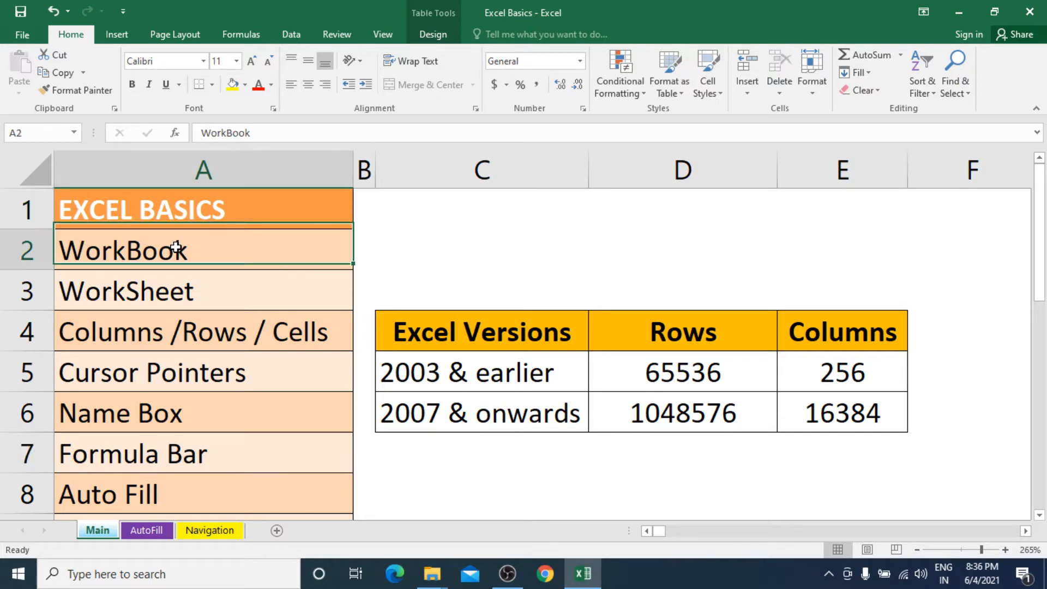
click(169, 294)
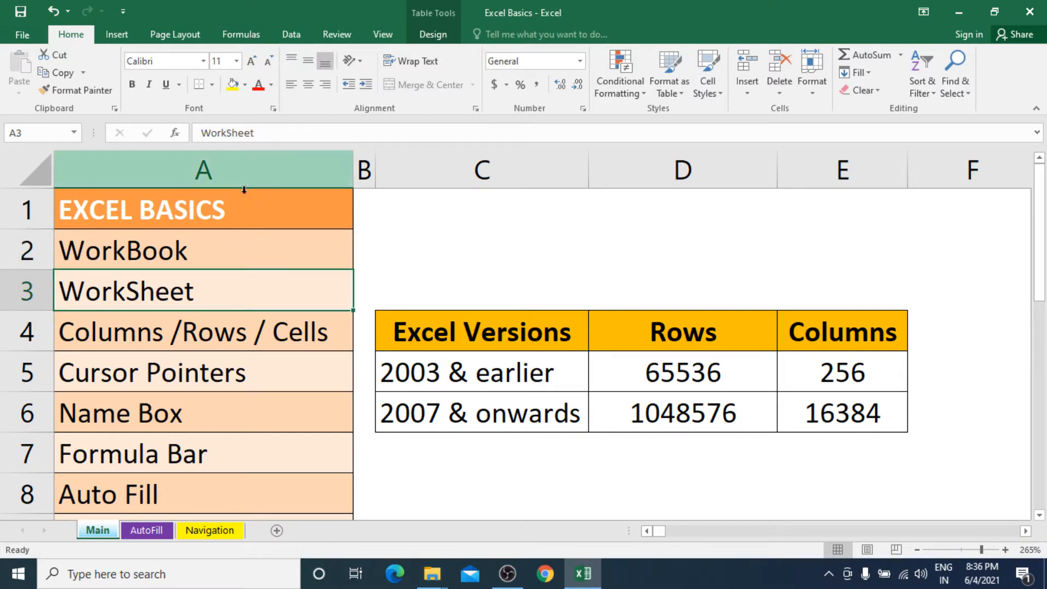
click(191, 330)
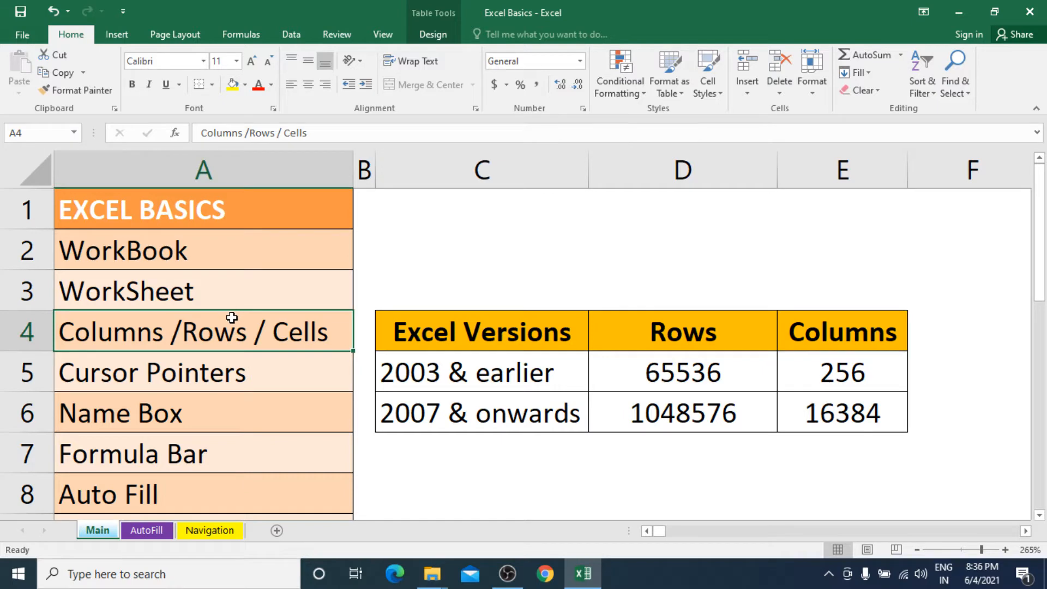
click(232, 135)
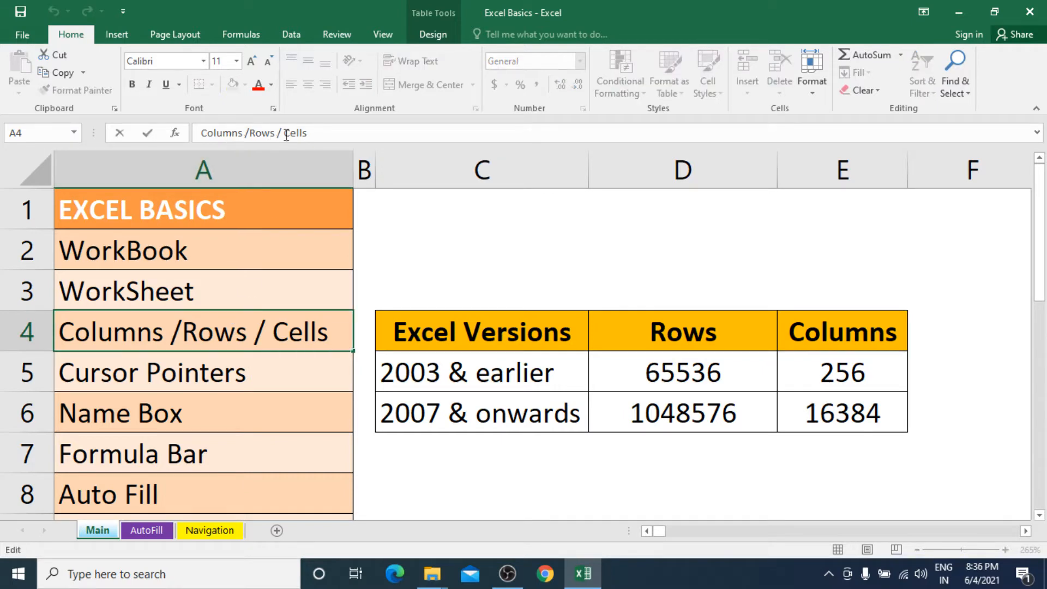
click(326, 134)
click(251, 342)
click(268, 383)
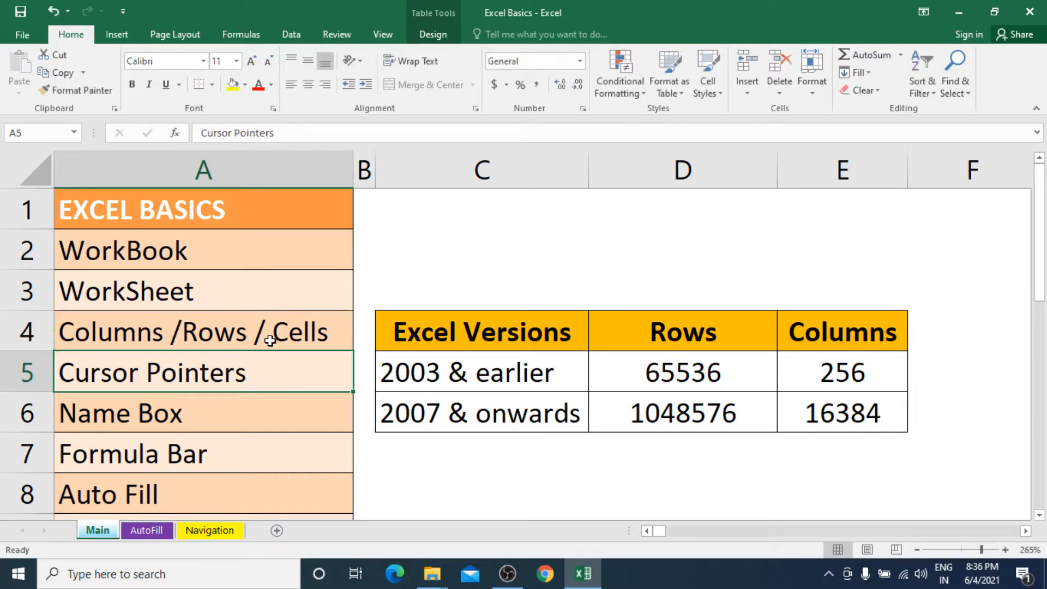
double_click(274, 333)
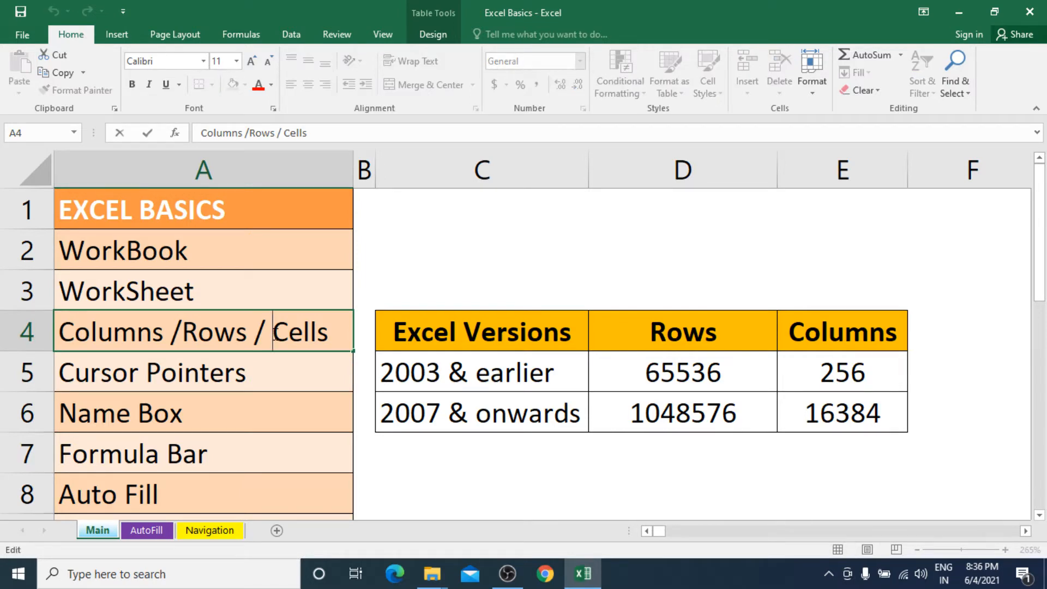
key(Left)
key(Left)
key(Left)
key(Left)
key(Left)
key(Left)
key(Left)
key(Left)
key(Left)
key(Left)
key(Left)
key(Left)
key(Left)
key(Left)
key(Return)
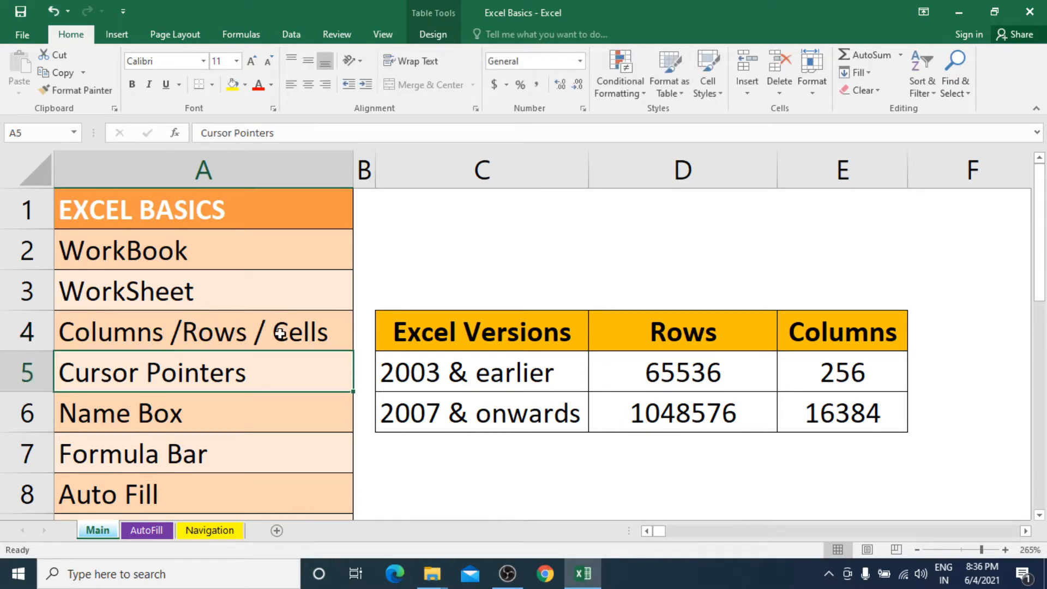
click(205, 335)
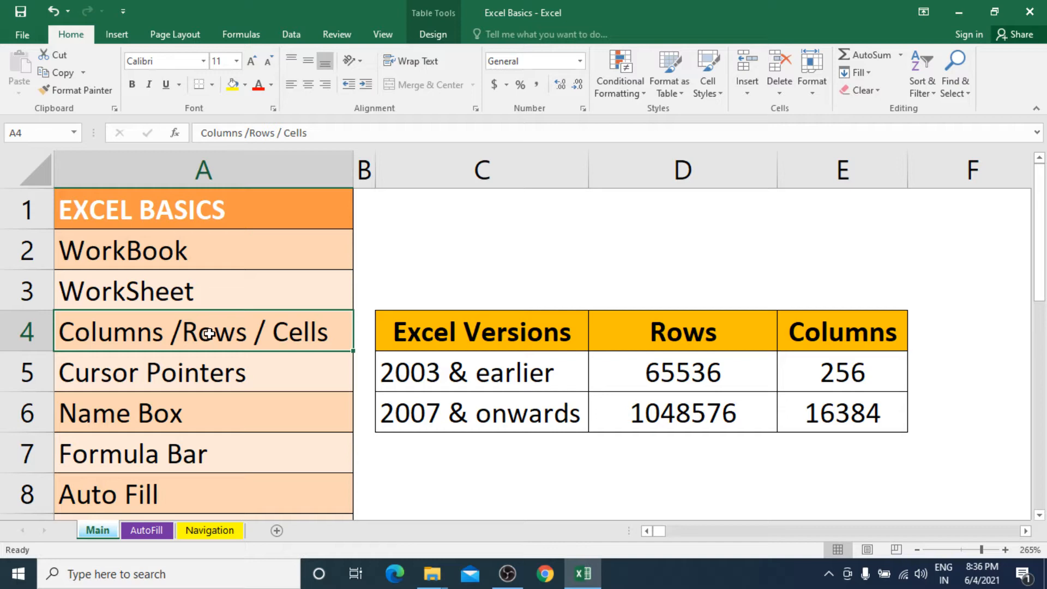
key(XF86AudioRaiseVolume)
key(F2)
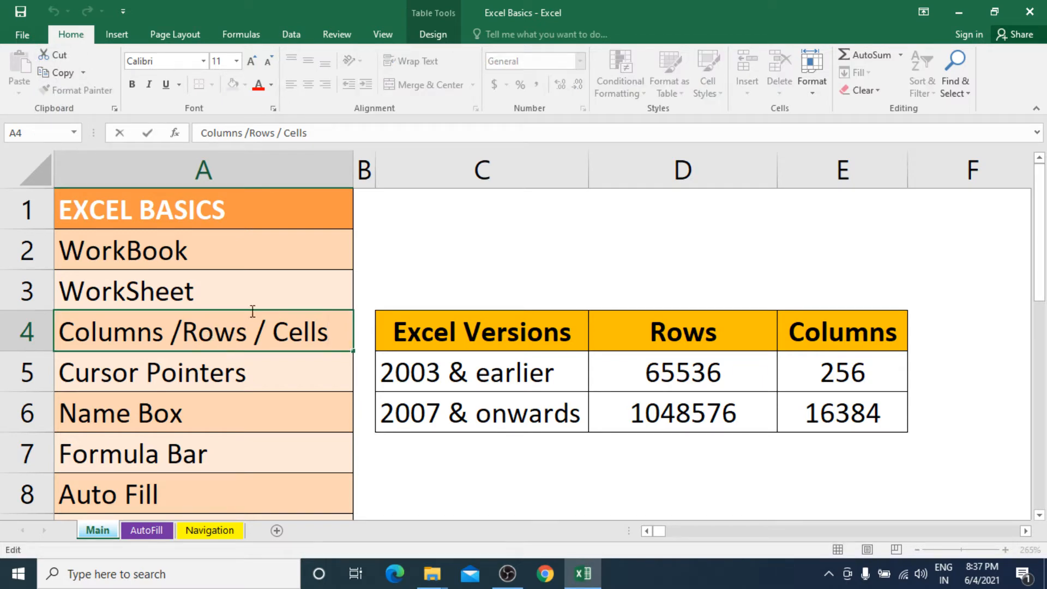
key(Escape)
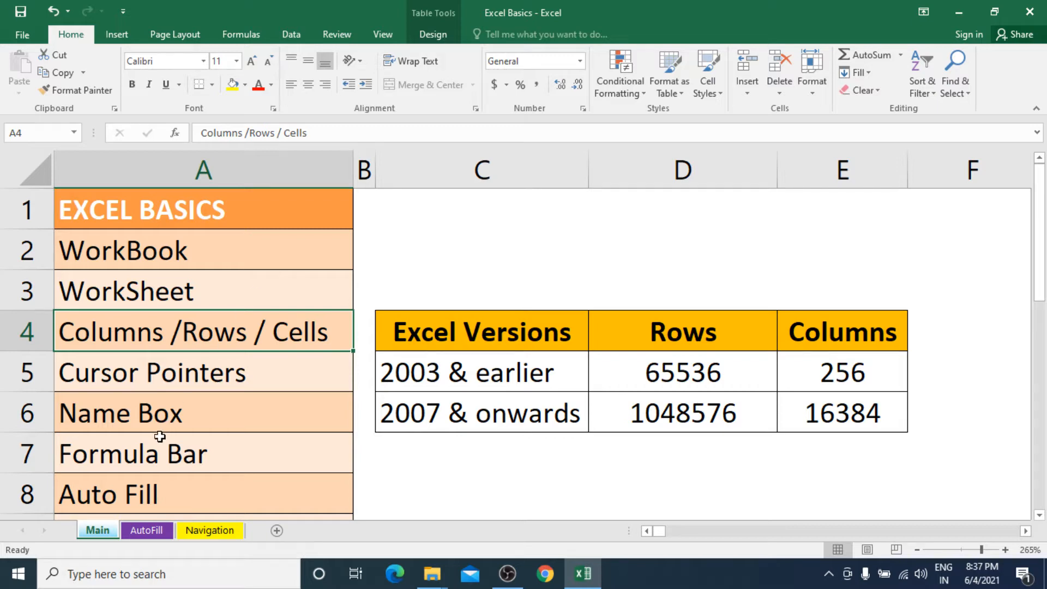
click(171, 469)
Step: Open the AutoFill sheet and select legend cells I3, I4, I5, then A2 and A3
key(Down)
key(Down)
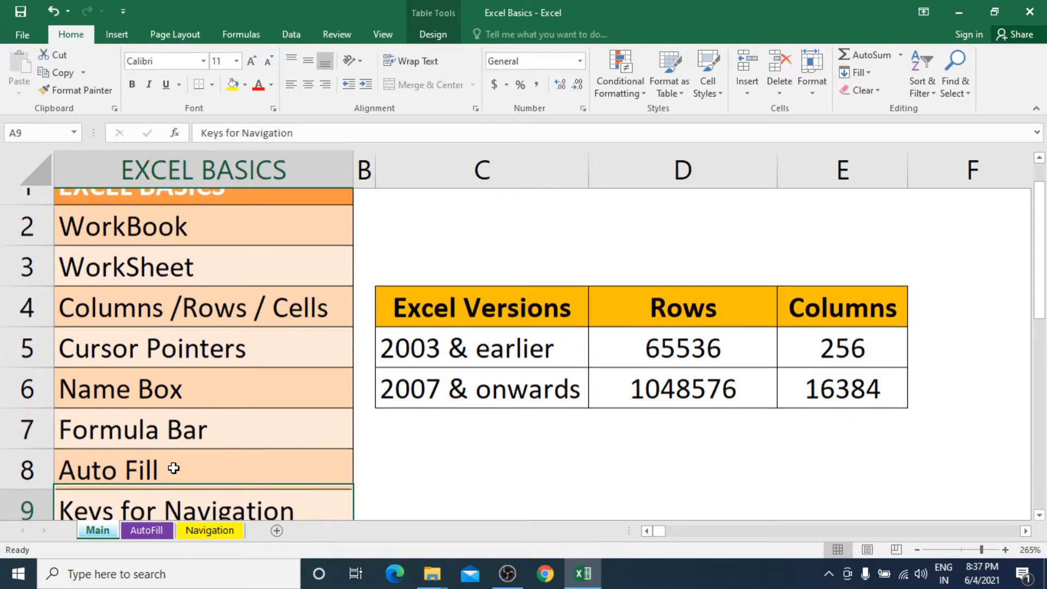
click(156, 528)
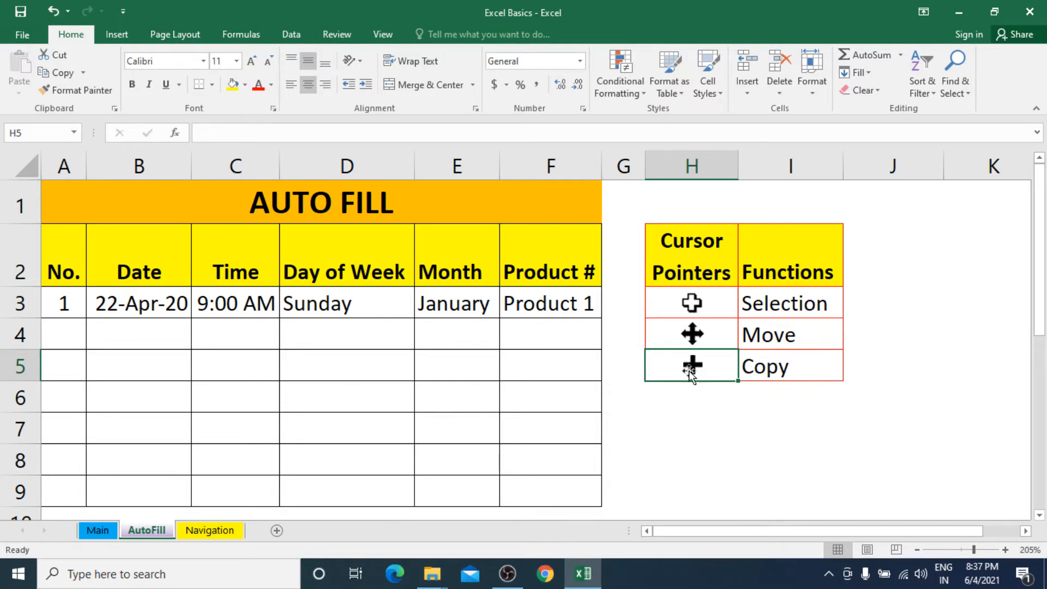
click(778, 304)
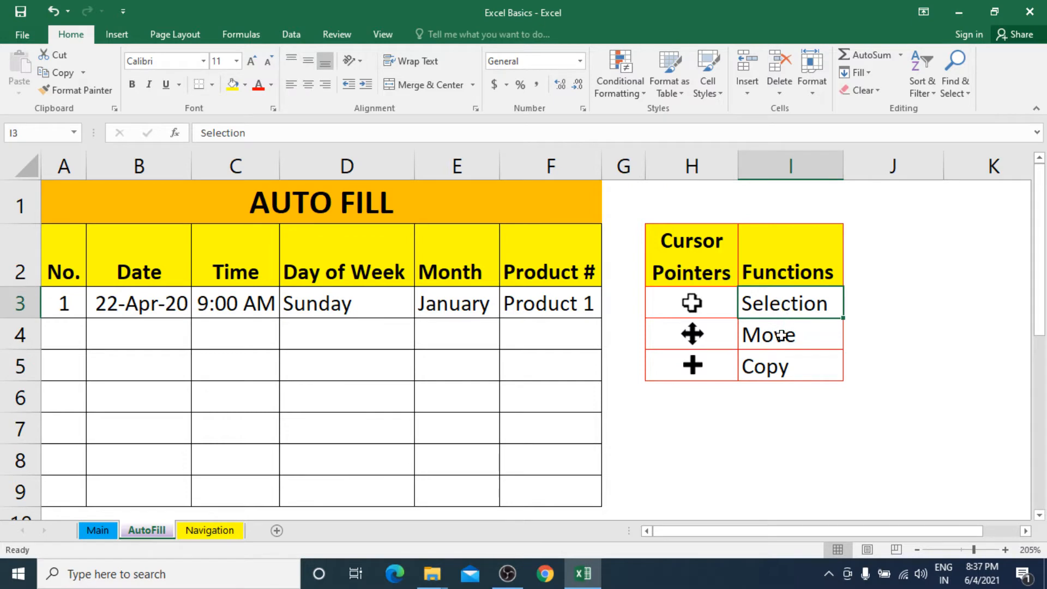
click(781, 335)
click(777, 372)
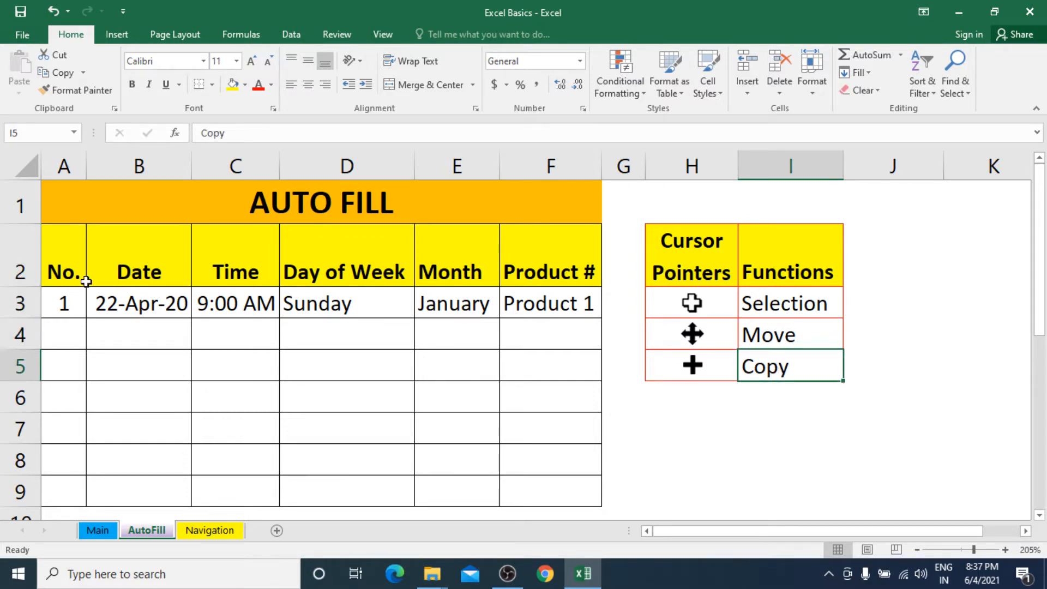
click(61, 273)
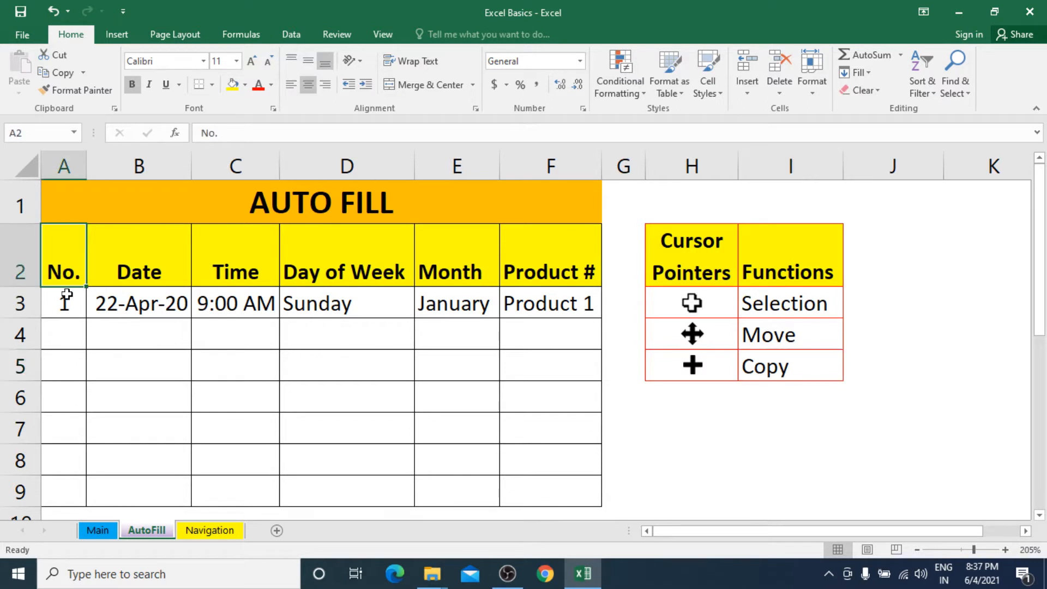
click(68, 302)
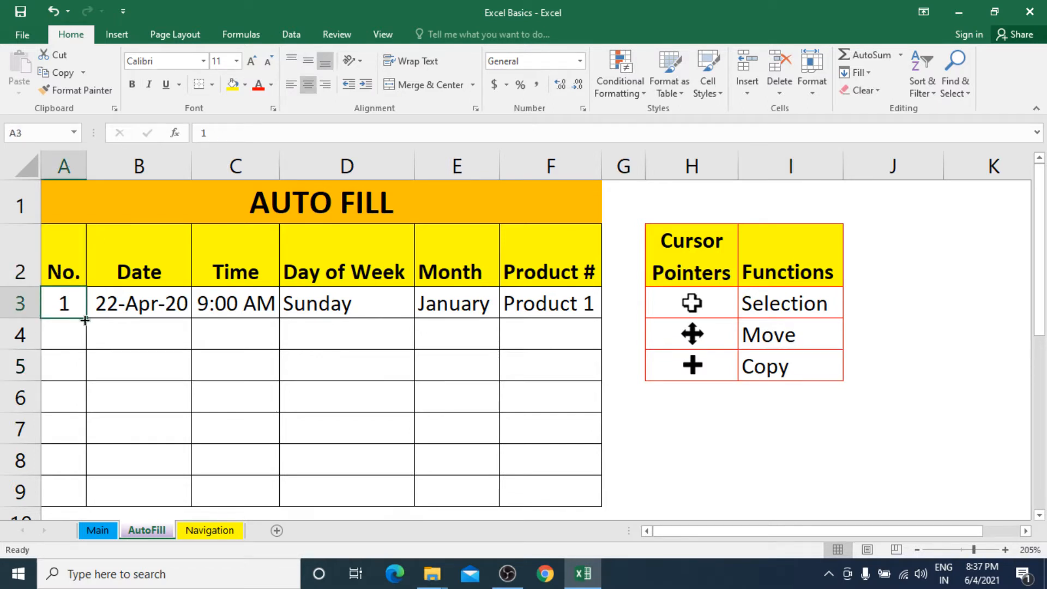
Step: Try entering 2 and 3 in A4:A5, then clear them again
click(71, 333)
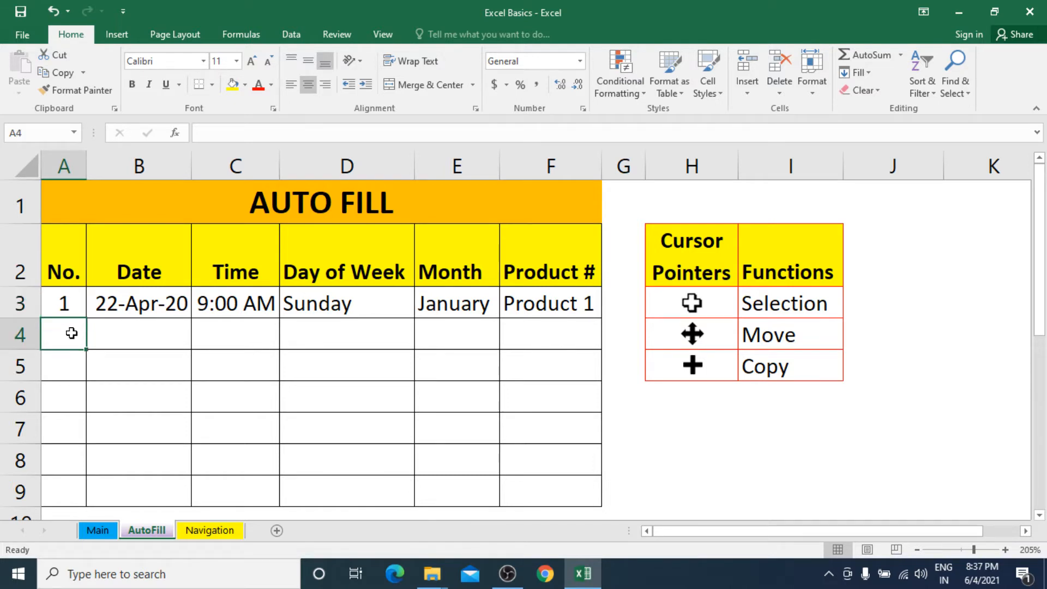
text(2)
click(60, 370)
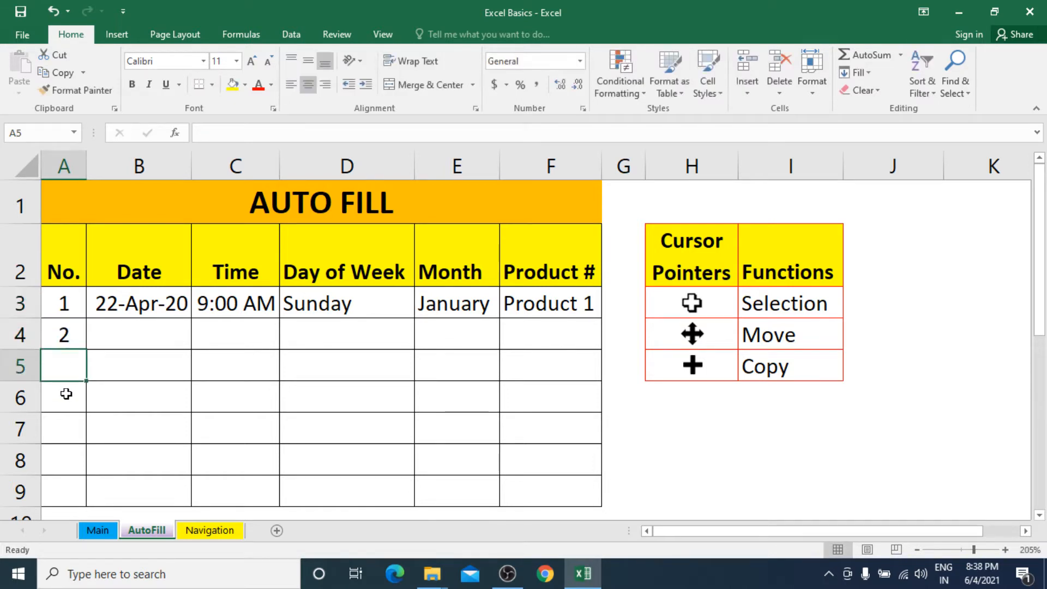
text(3)
click(66, 394)
drag(77, 334, 72, 377)
key(Delete)
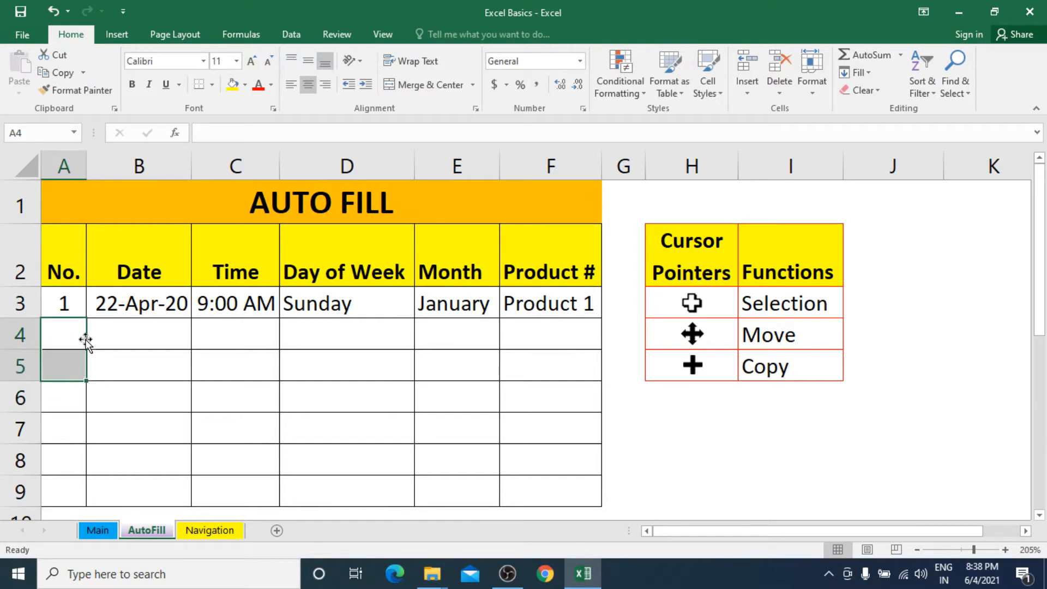
Step: Fill A3 down to A9 as the series 1 to 7, undoing an accidental copy of 1s first
click(63, 306)
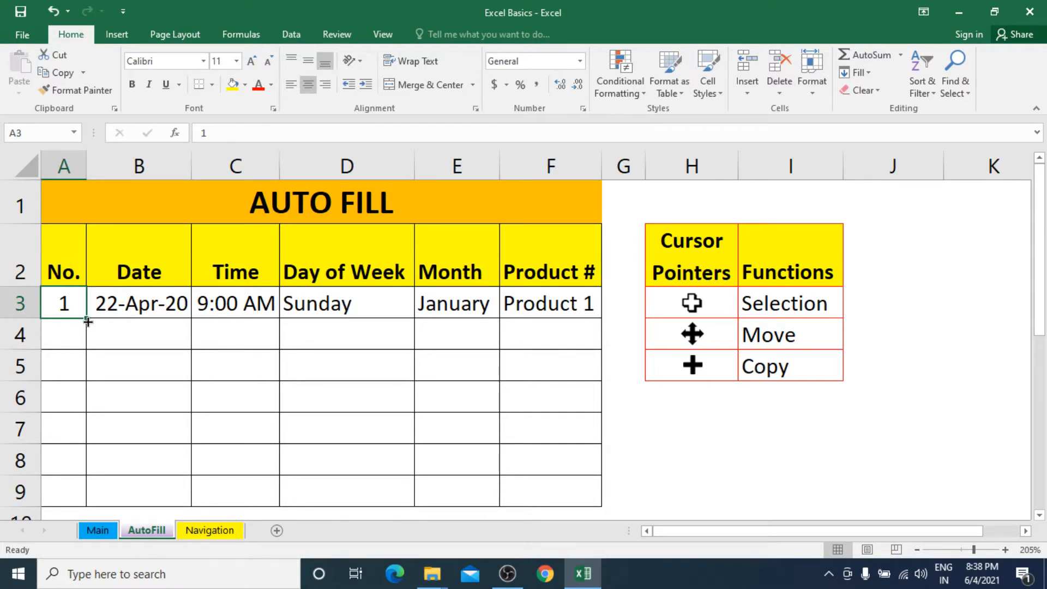
drag(87, 322, 69, 491)
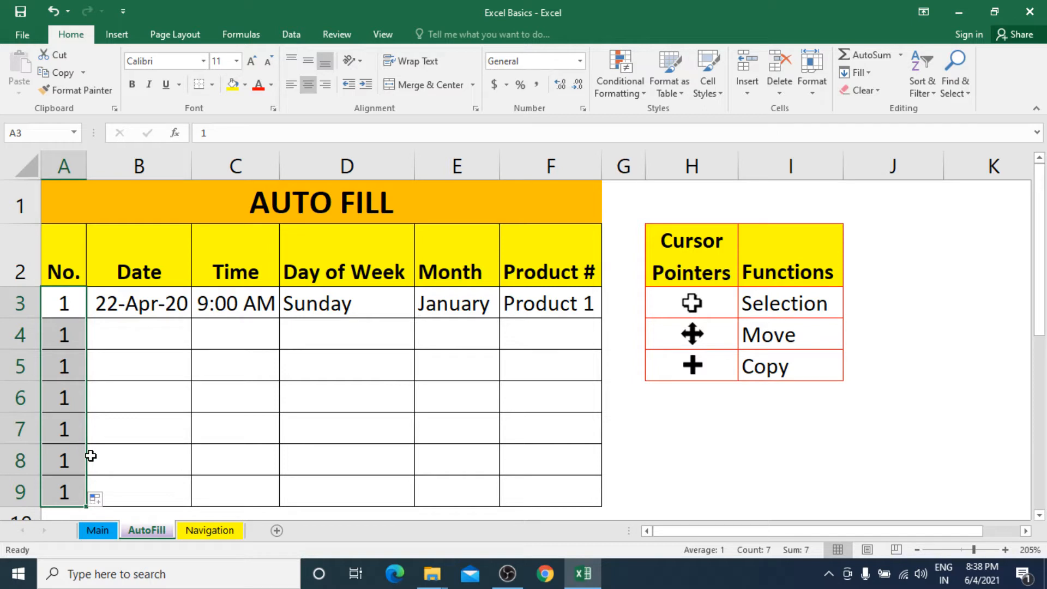
key(ctrl+z)
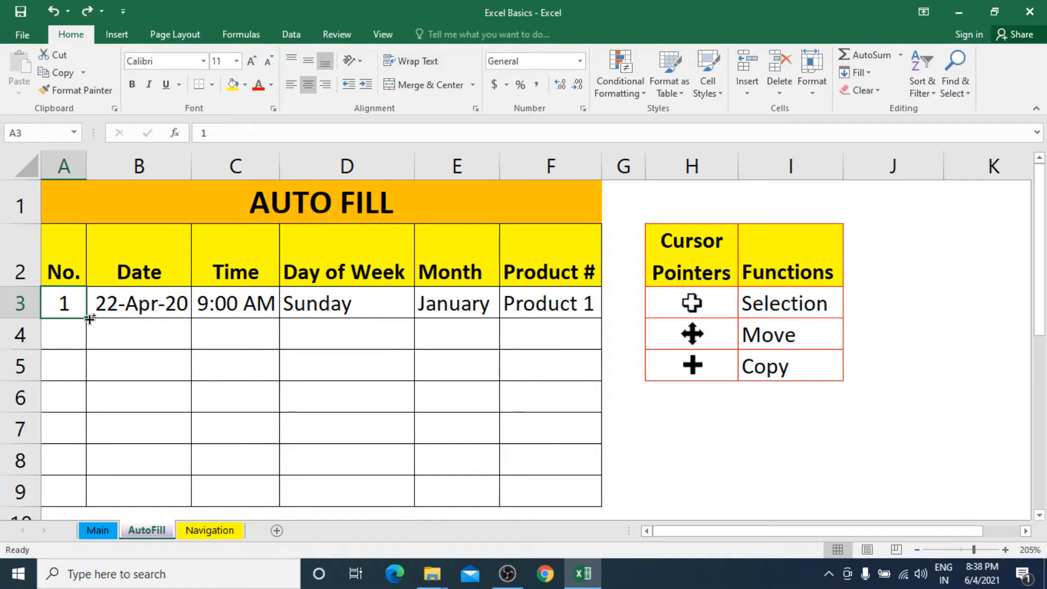
drag(89, 319, 73, 497)
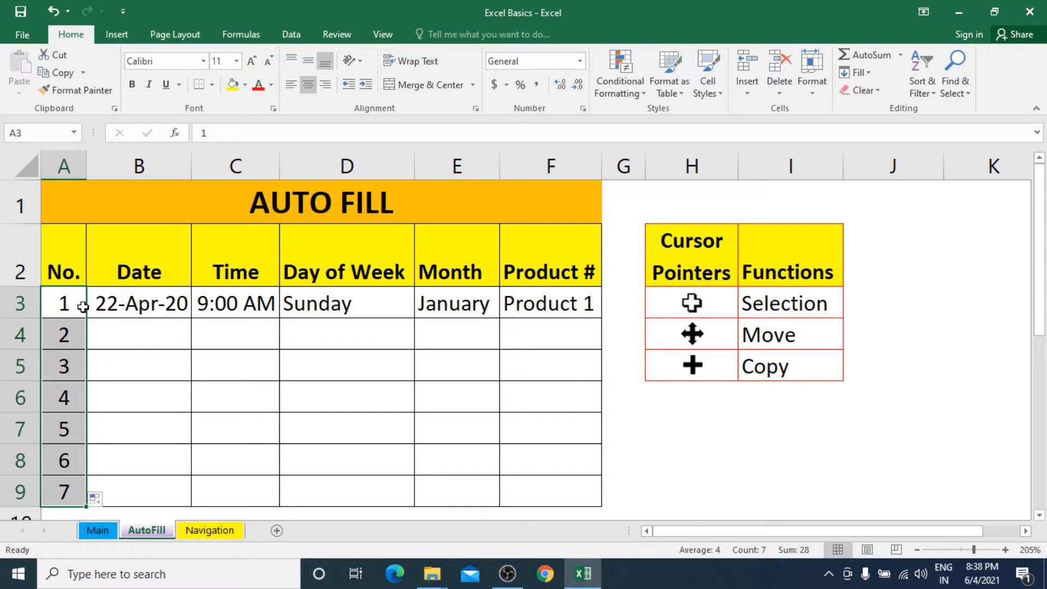
click(137, 306)
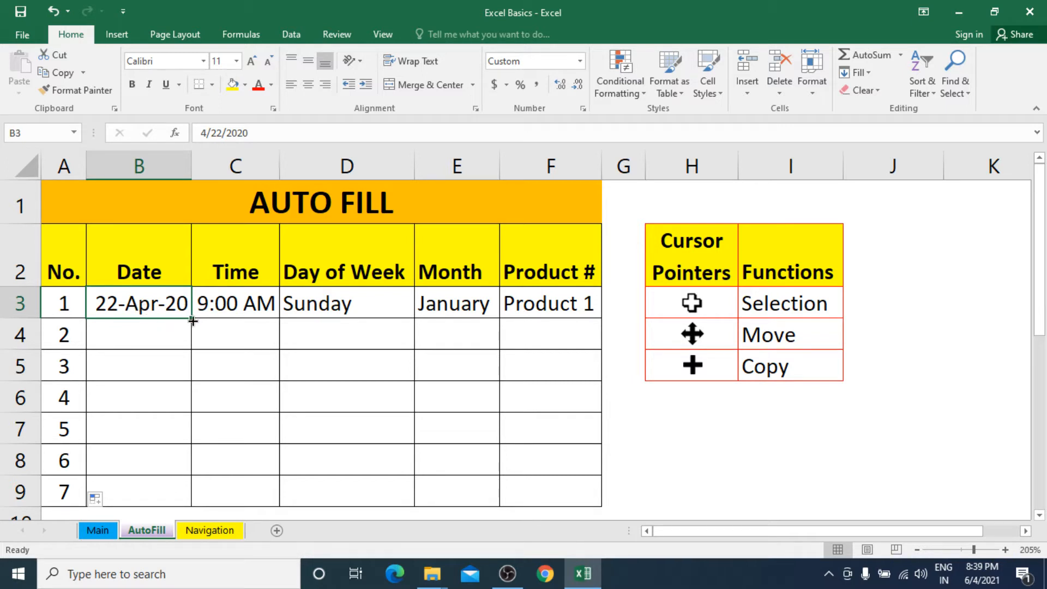
Step: Fill B3:B9 with dates 22-Apr-20 to 28-Apr-20 and C3:C9 with hourly times to 3:00 PM, AutoFitting column C
drag(191, 318, 178, 497)
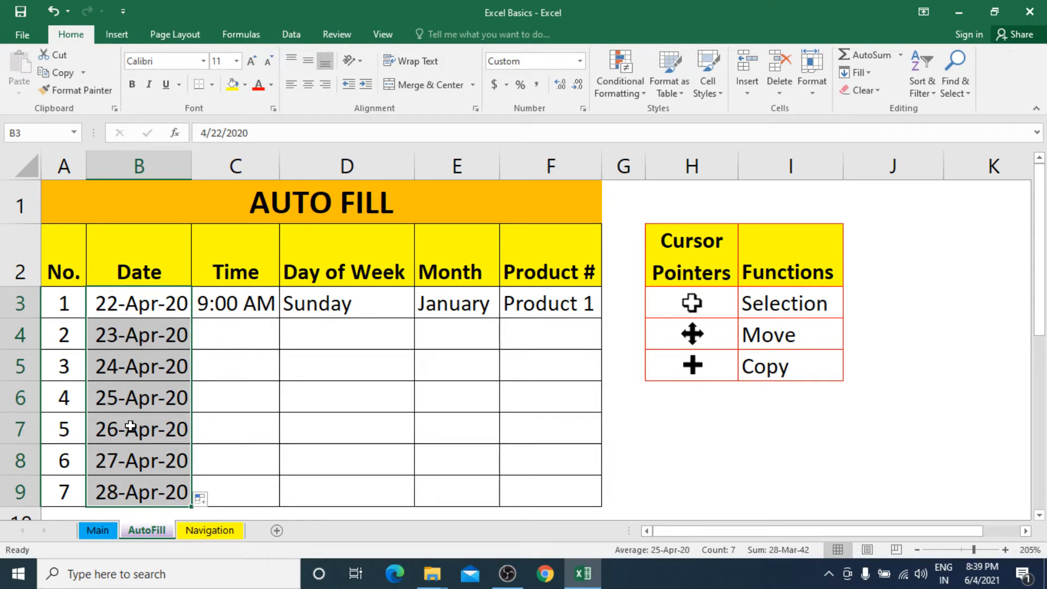
click(227, 303)
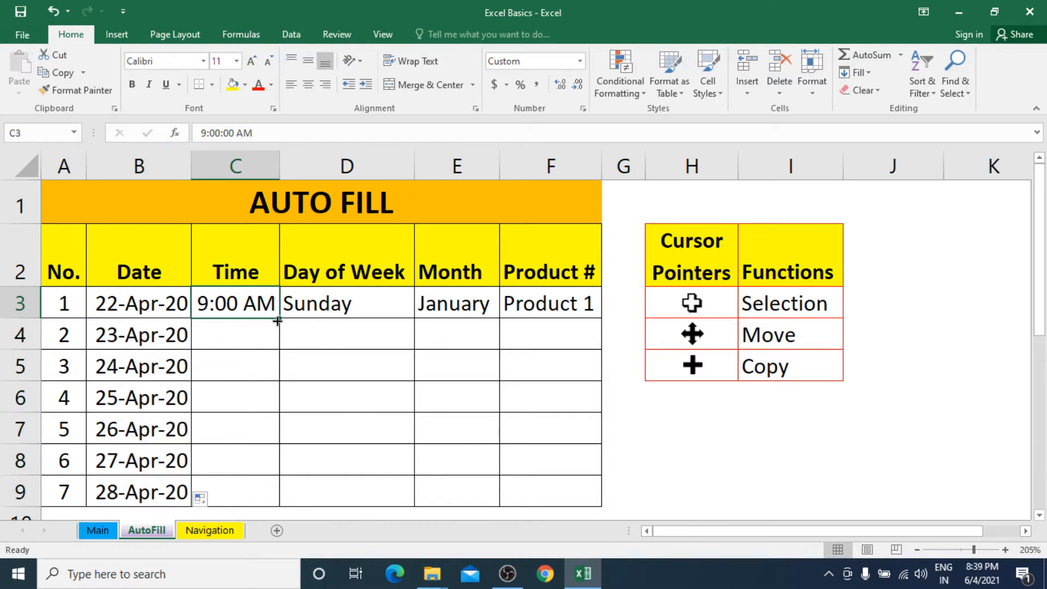
drag(279, 318, 250, 492)
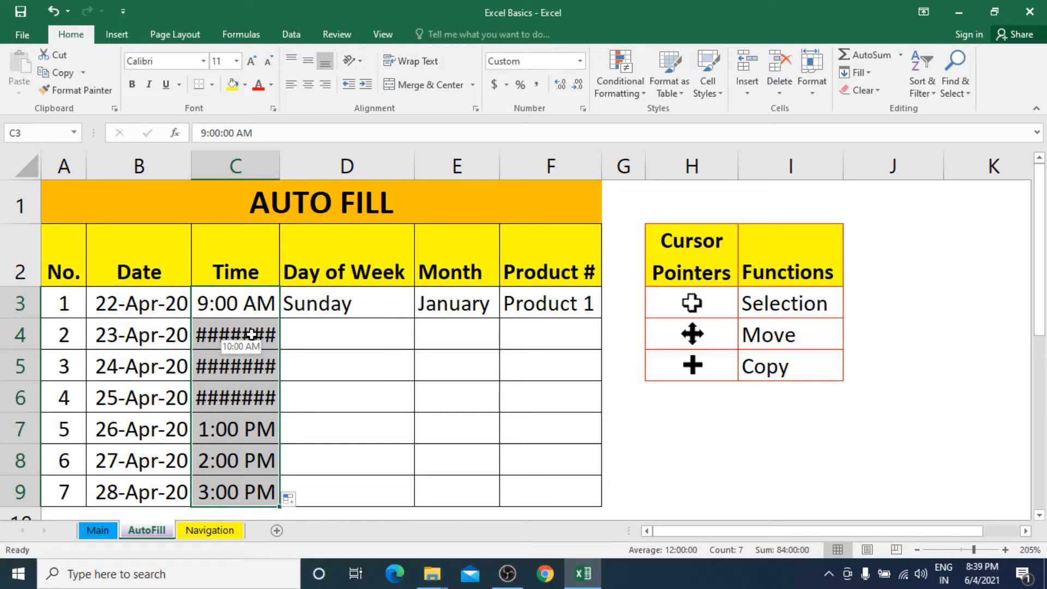
double_click(280, 165)
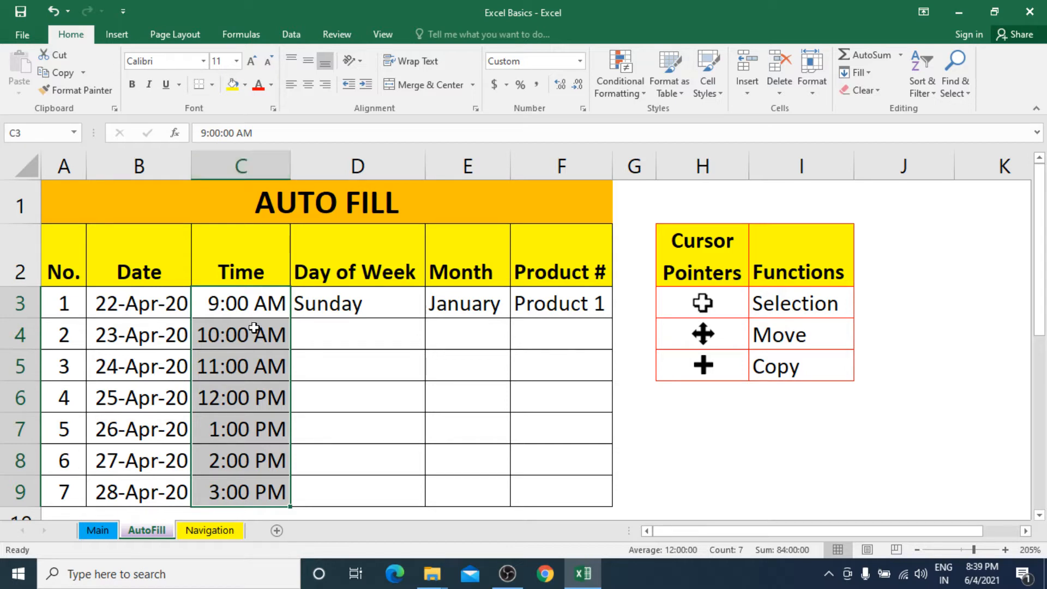
click(374, 303)
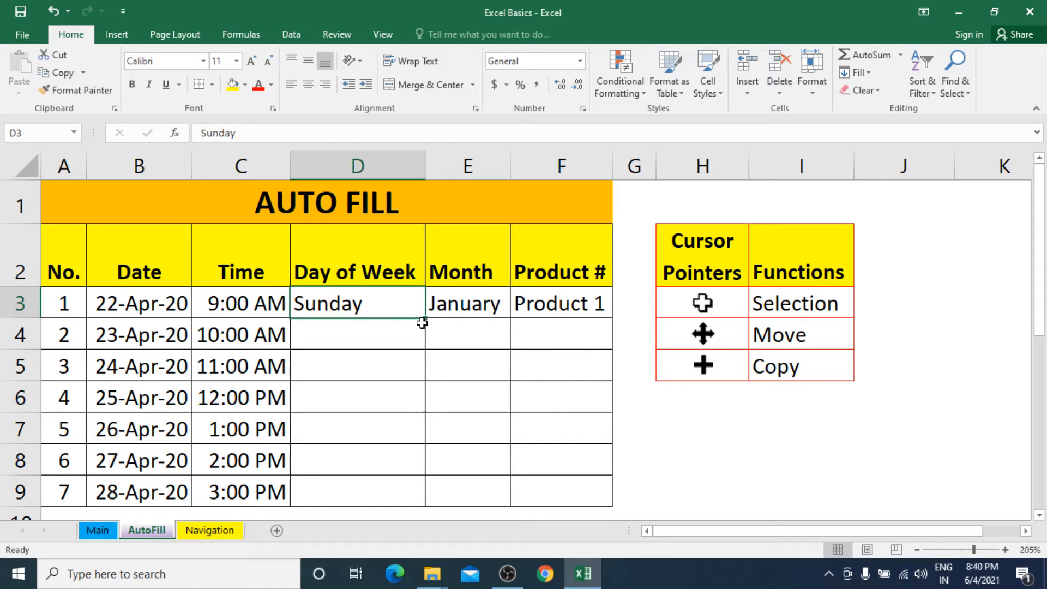
drag(426, 320, 418, 496)
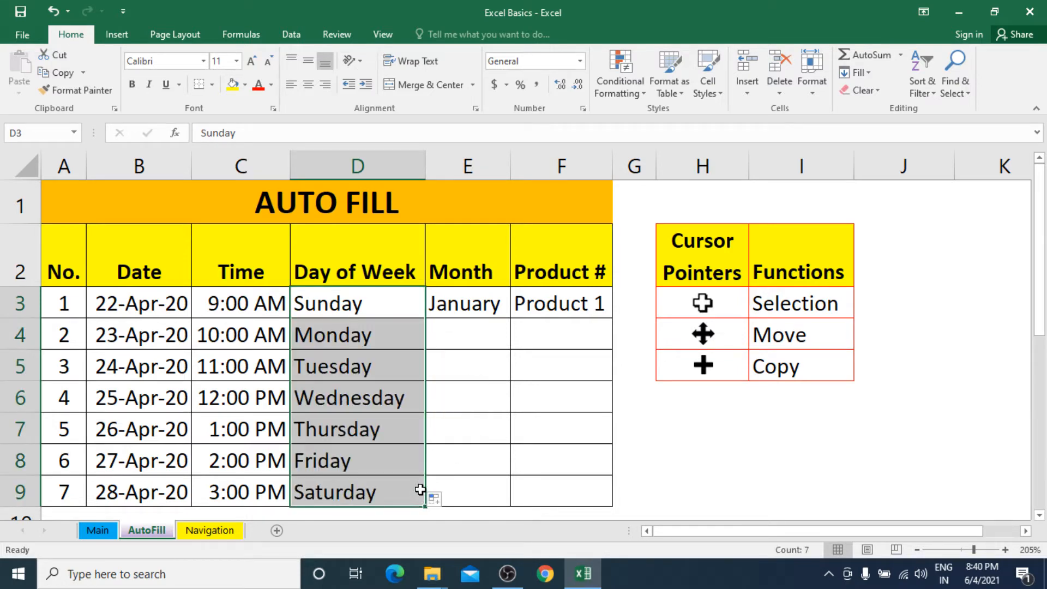
click(367, 307)
drag(368, 307, 367, 490)
click(366, 303)
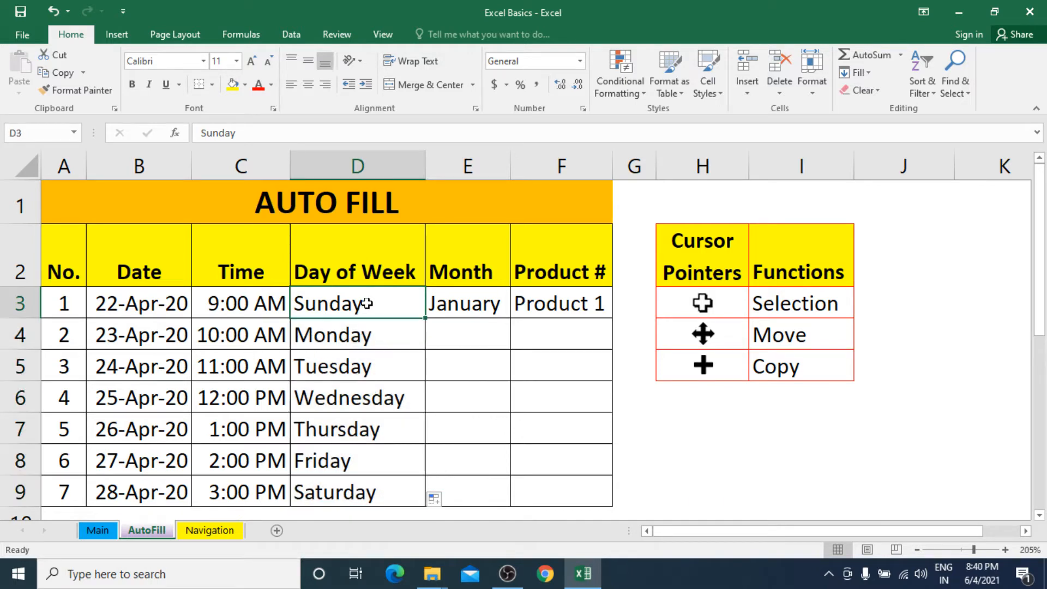
click(461, 309)
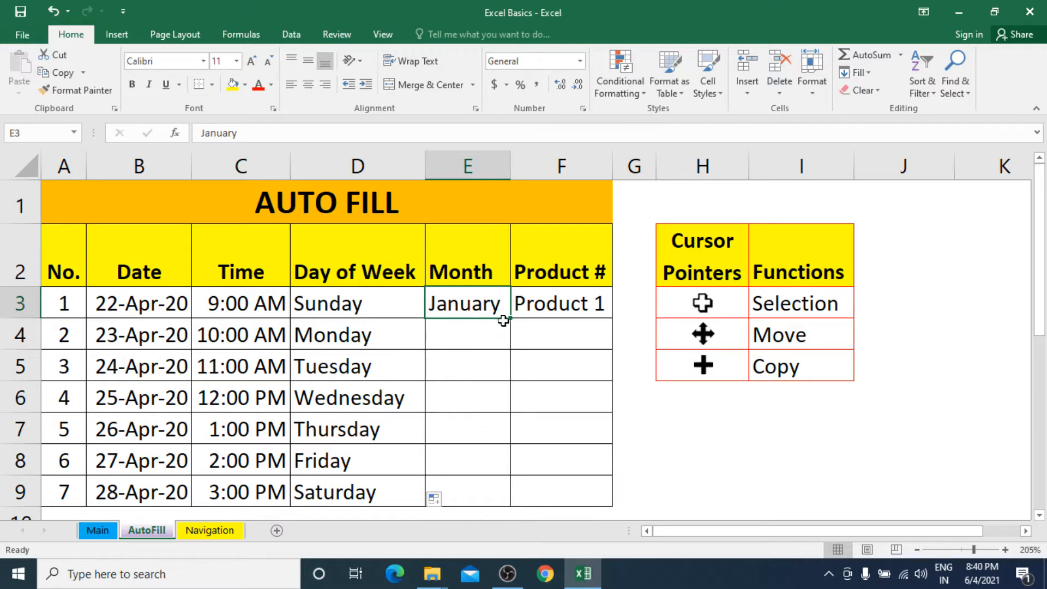
drag(513, 319, 496, 503)
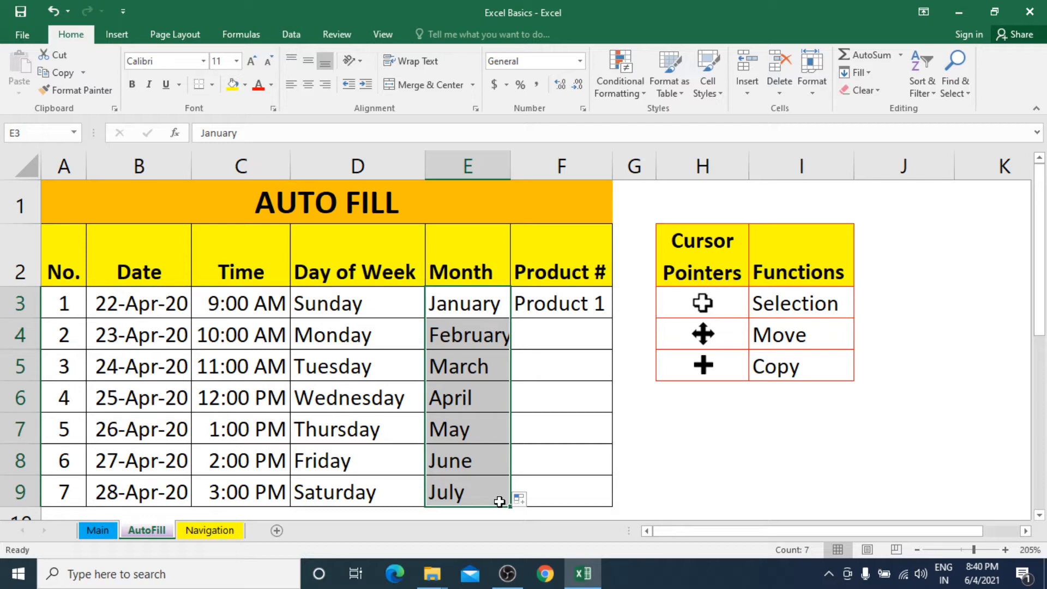
click(560, 310)
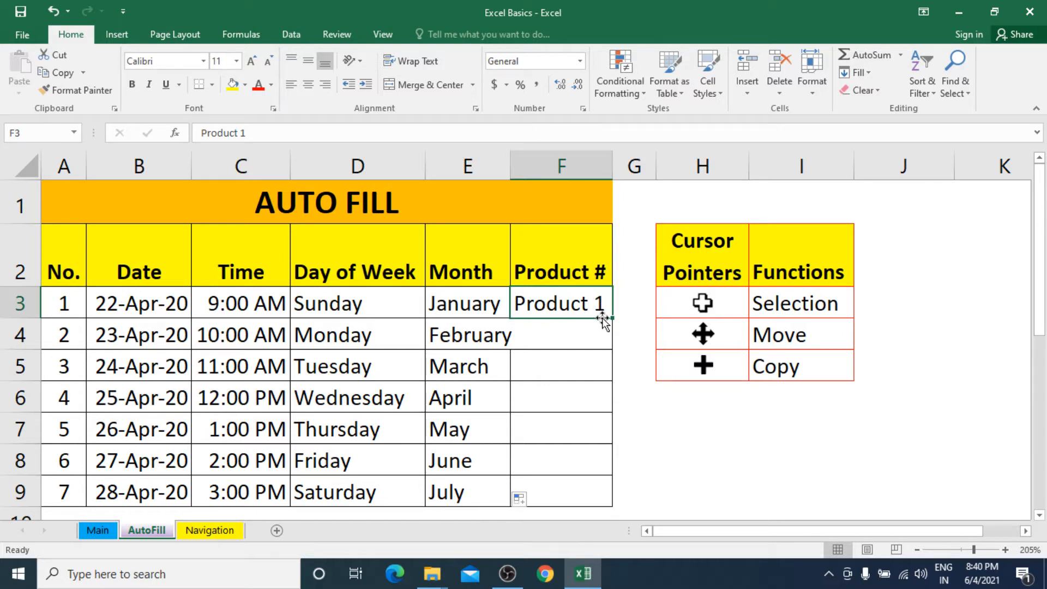
drag(611, 317, 603, 496)
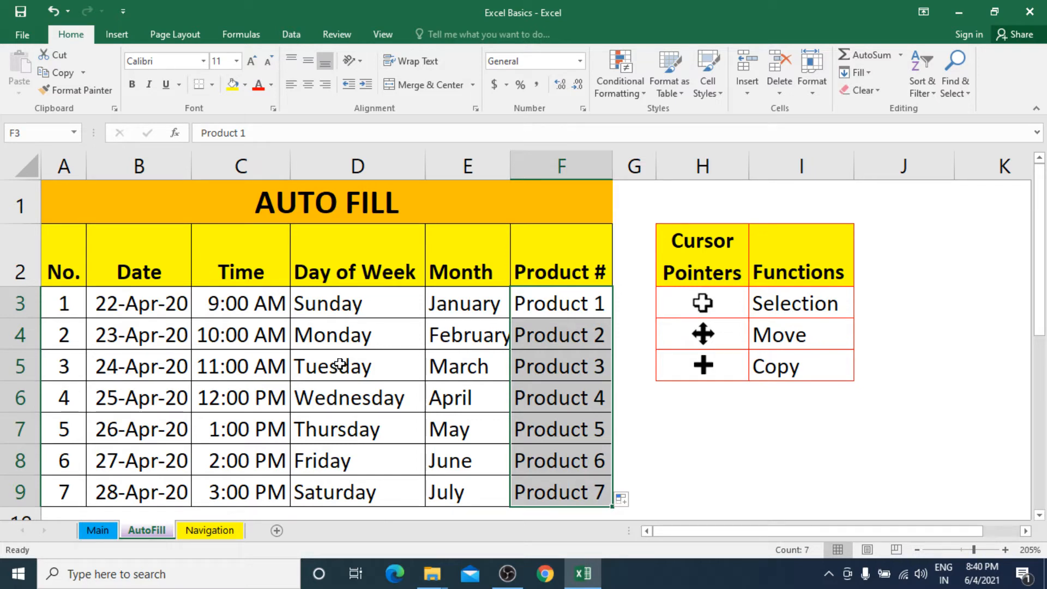
click(361, 306)
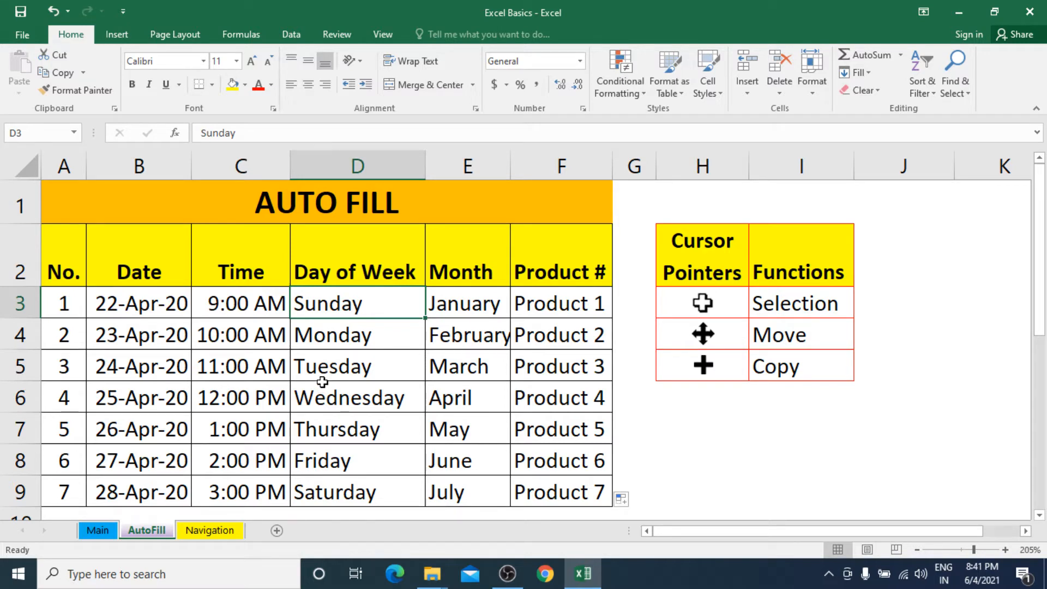
Step: Enter 1 in C11 below the table, which displays as 12:00 AM
drag(1038, 315, 1037, 384)
click(231, 364)
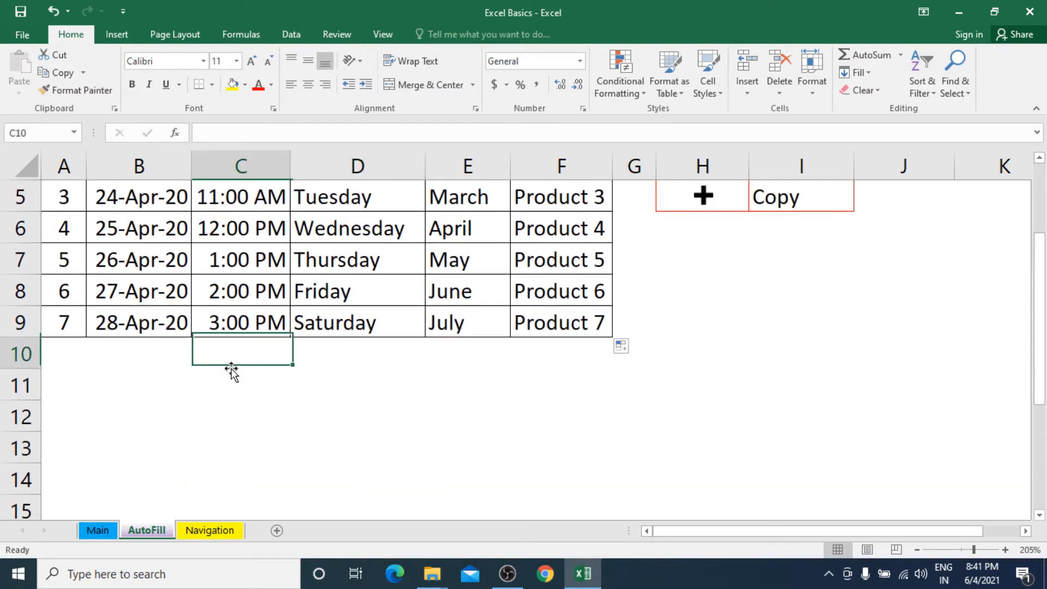
click(234, 378)
text(1)
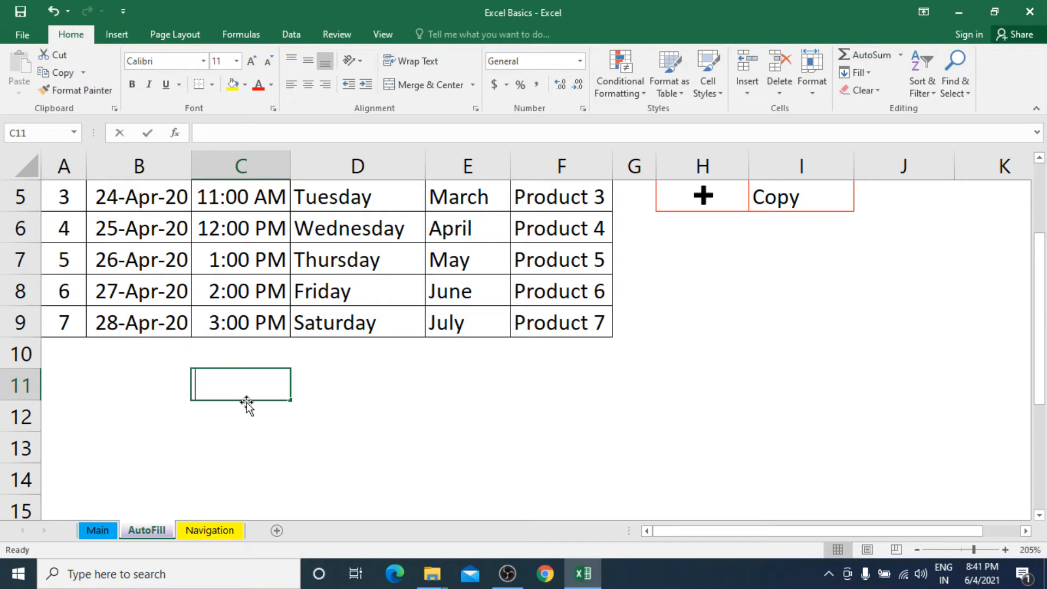
key(Return)
click(328, 394)
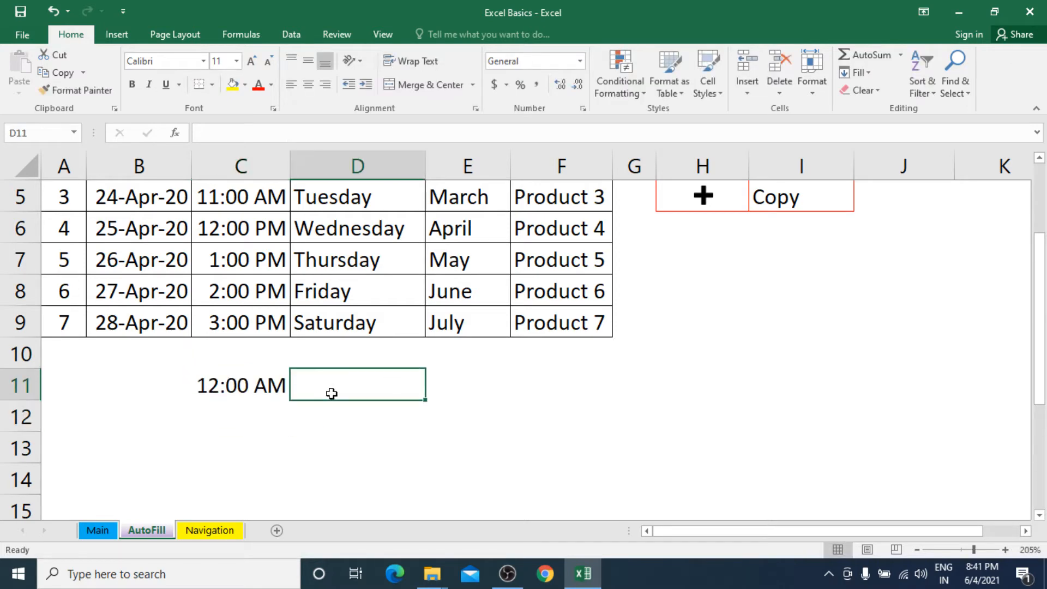
click(273, 385)
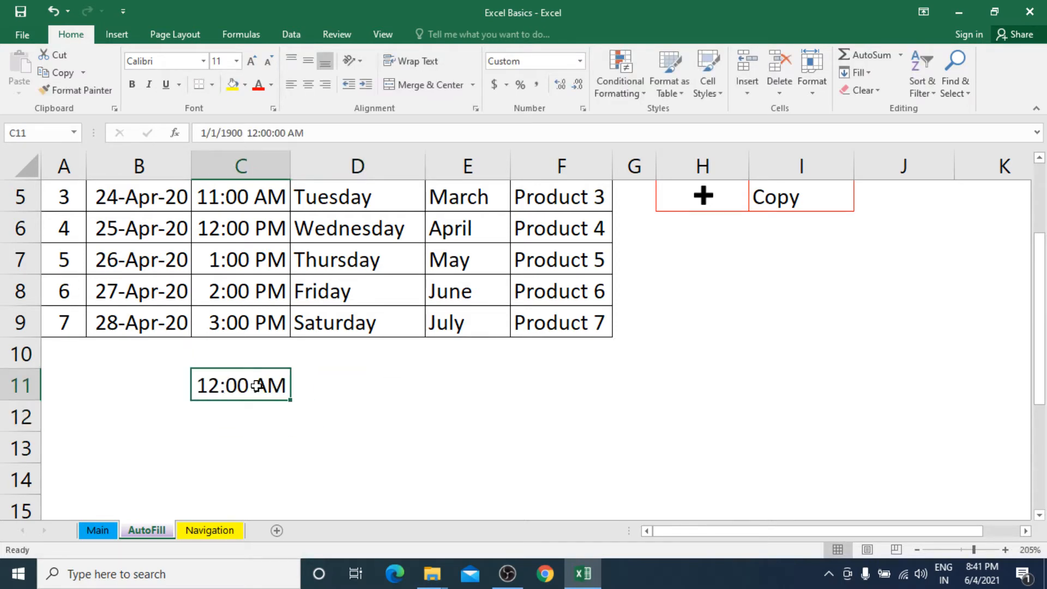
Step: Enter 12:00 AM in C12 and select both starting cells C11:C12
click(249, 417)
text(12:00 AM)
click(326, 436)
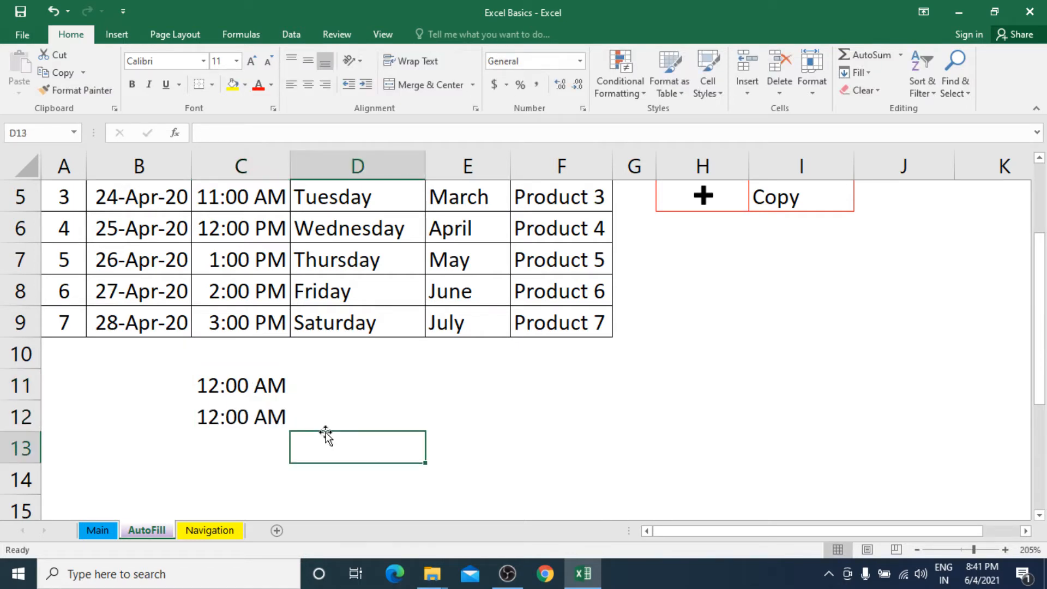
click(261, 385)
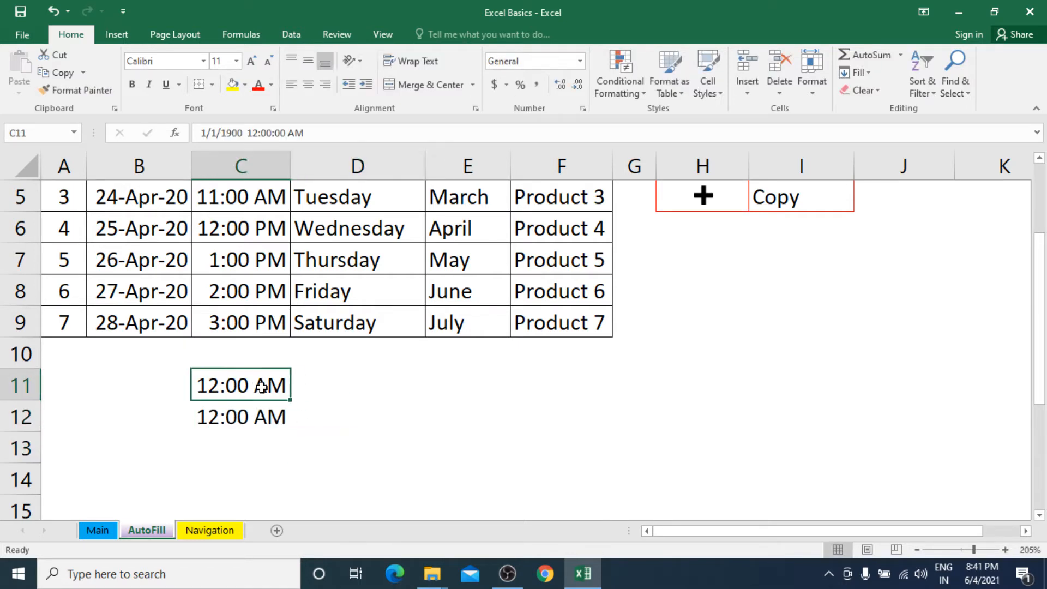
drag(263, 401, 262, 421)
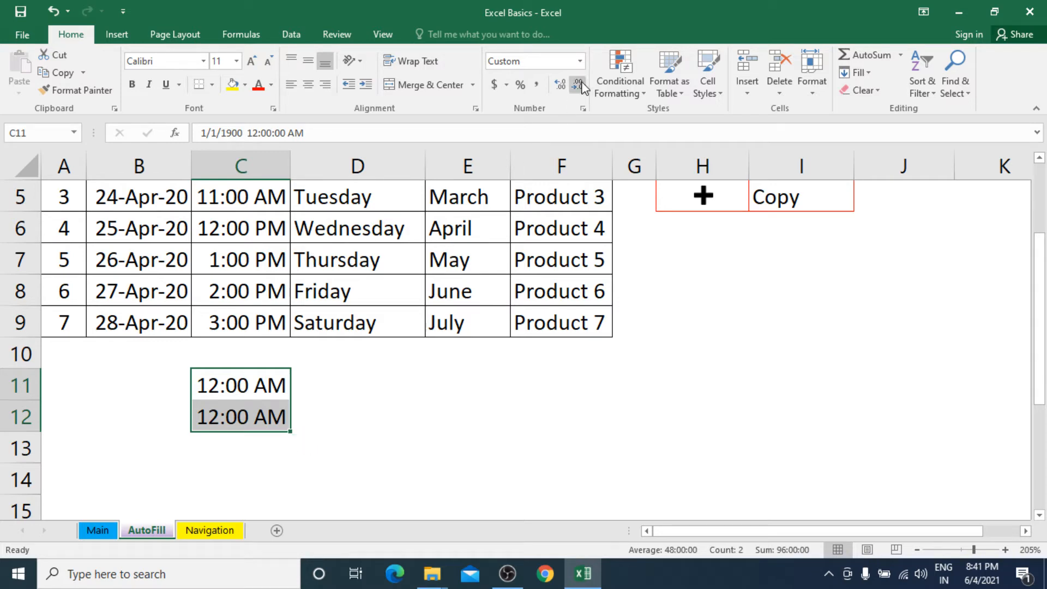
Step: Apply the General number format to C11:C12 so they read 1 and 3, and centre them
click(579, 61)
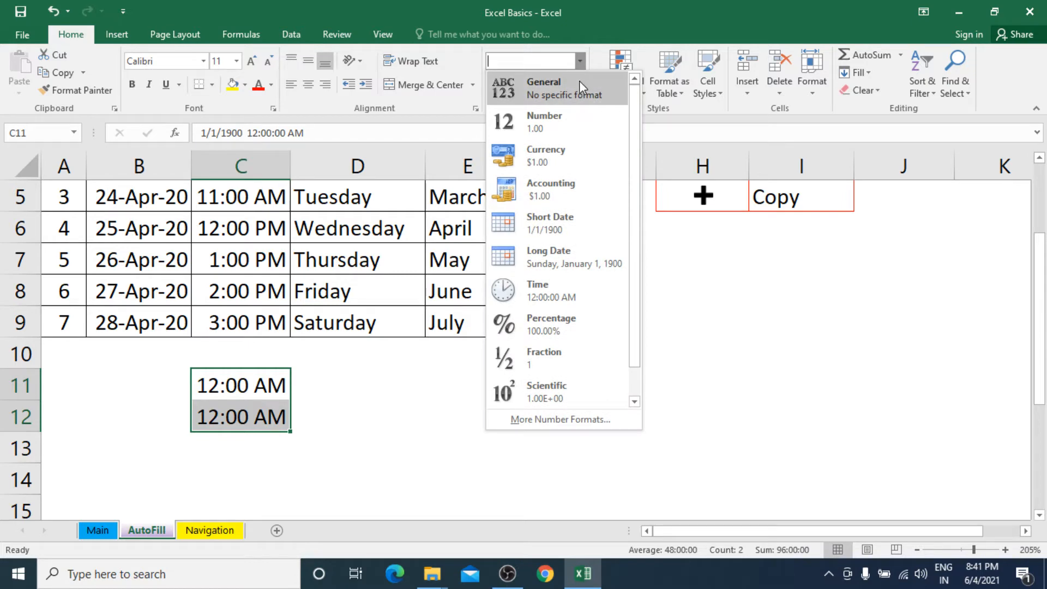
click(579, 82)
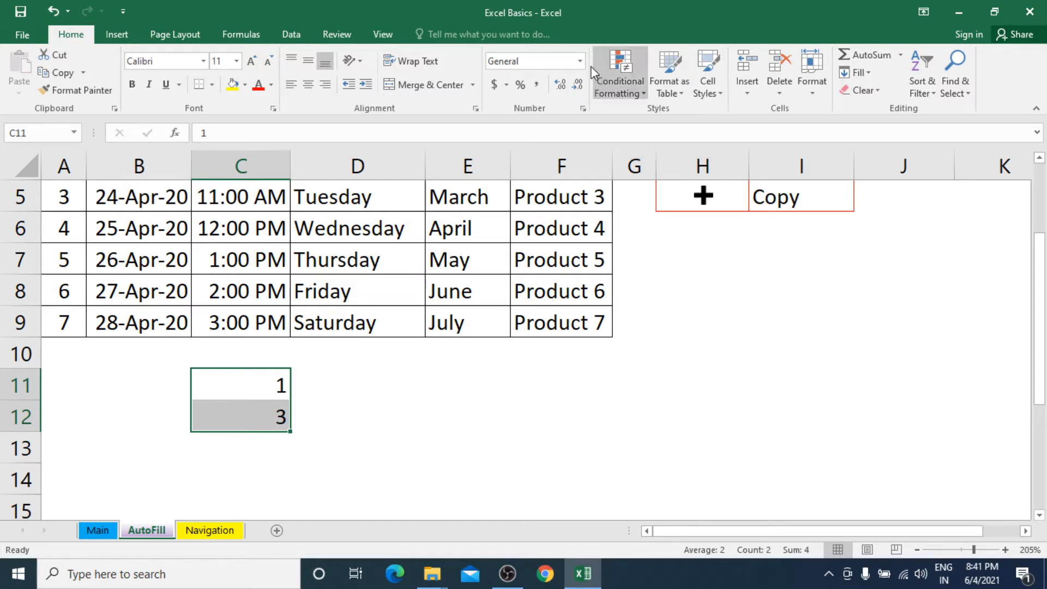
click(579, 61)
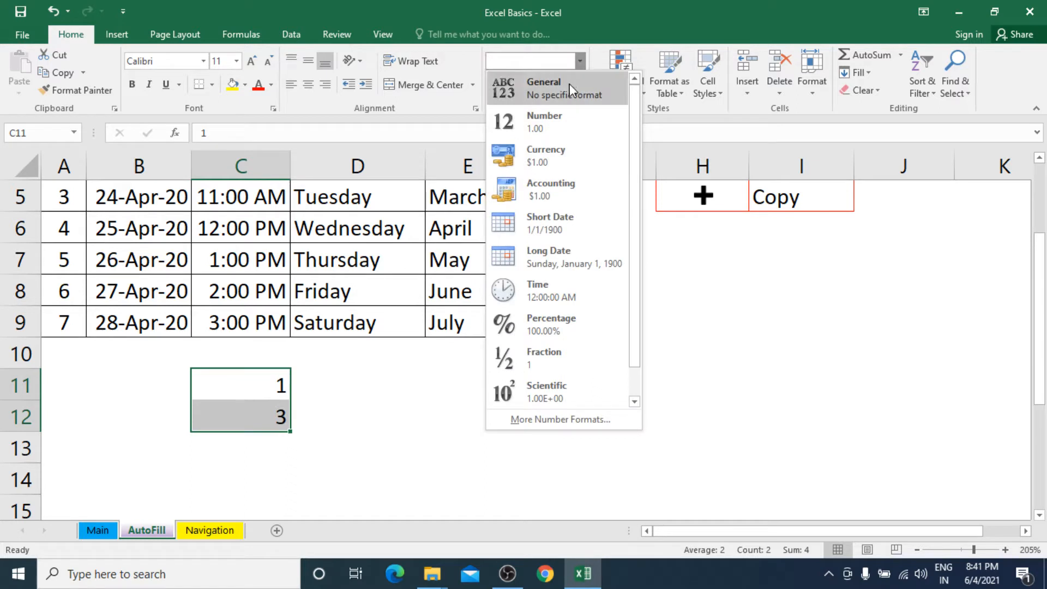
click(569, 83)
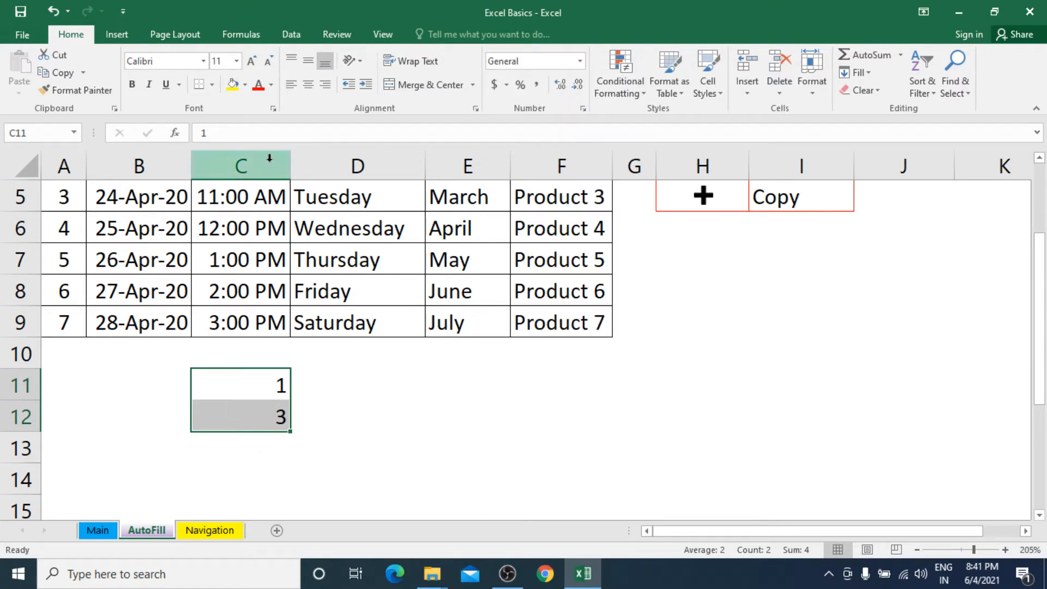
click(308, 84)
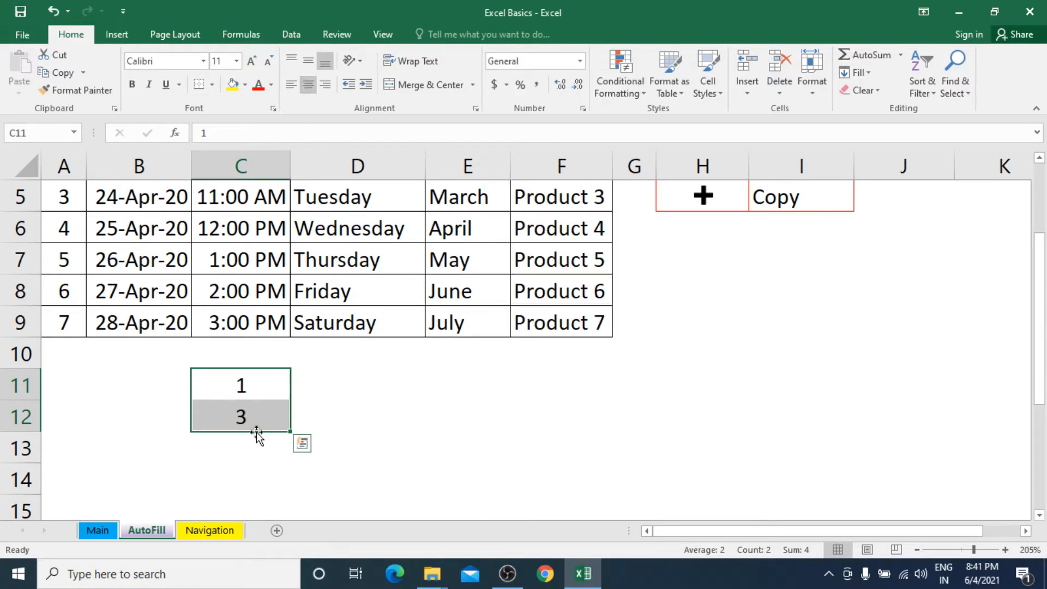
click(268, 390)
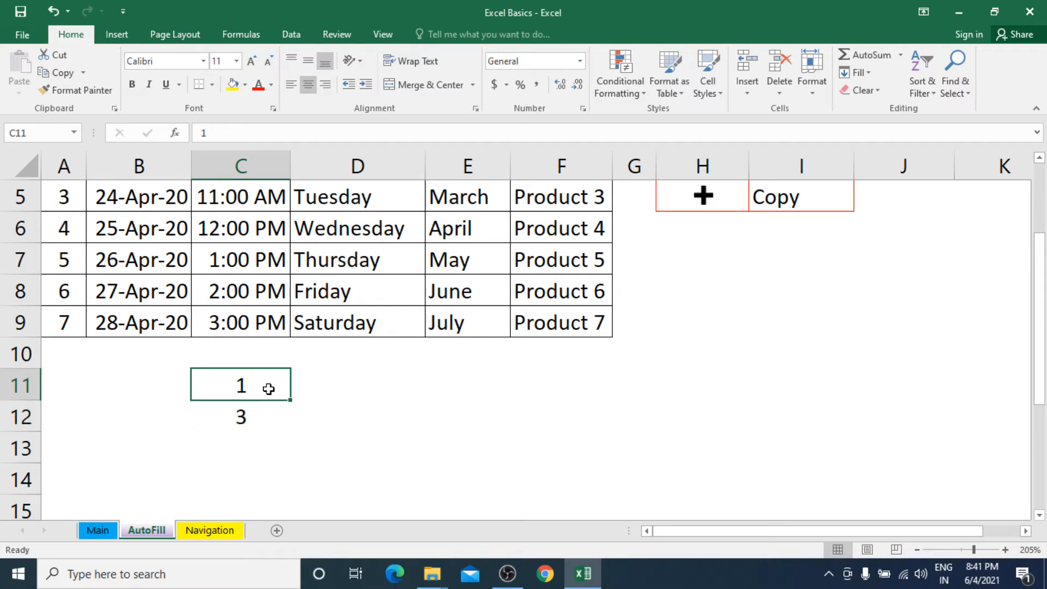
Step: Extend the 1, 3 start in C11:C12 down to C18, adding 5, 7, 9, 11, 13, 15
drag(268, 389, 267, 415)
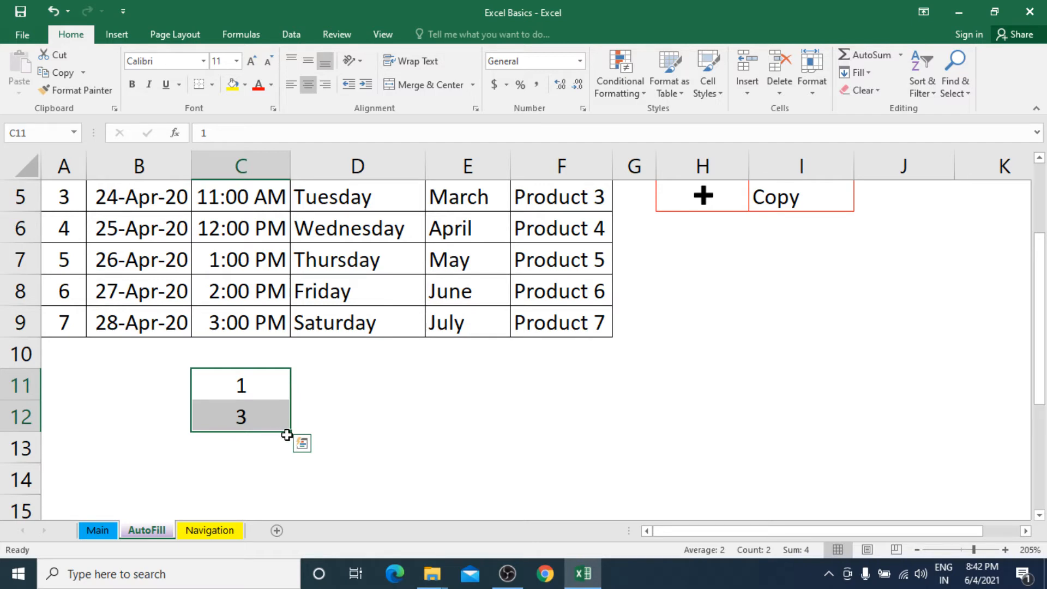
drag(292, 432, 285, 498)
drag(283, 516, 277, 493)
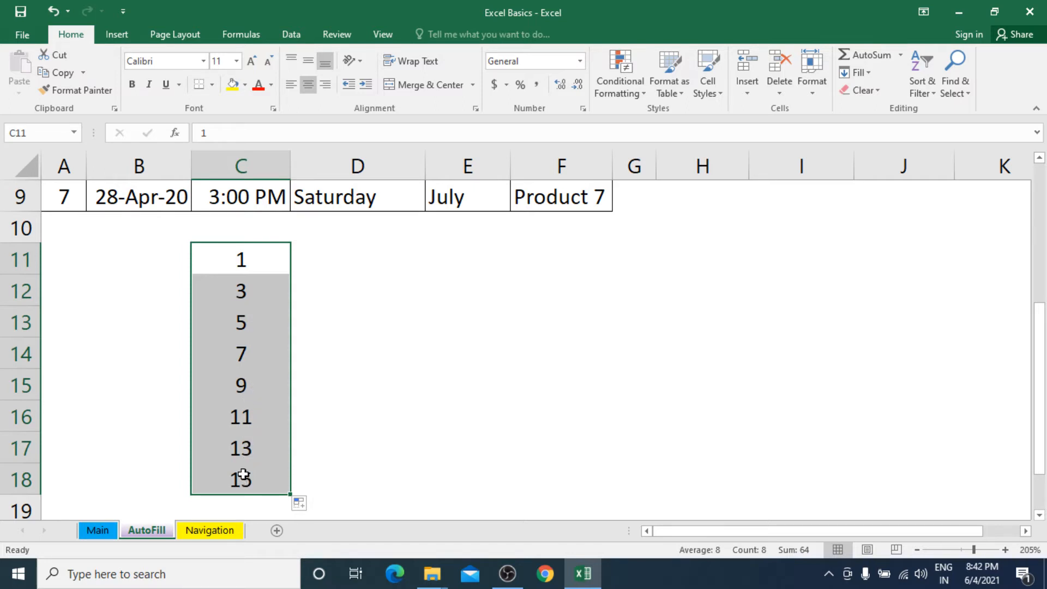
click(328, 272)
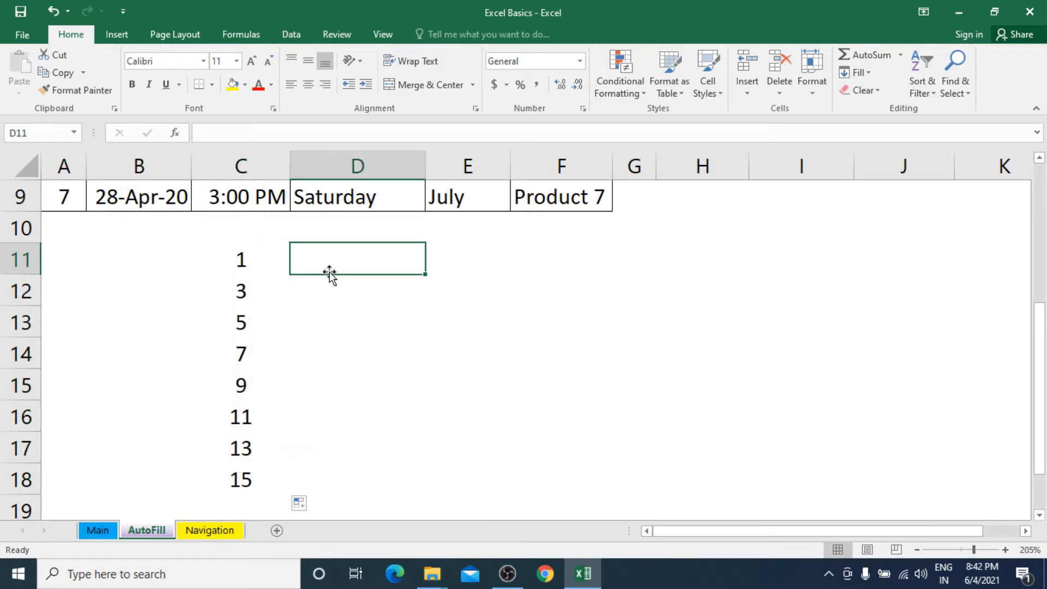
Step: Enter 101 and 105 in D11:D12 and fill the step-of-4 series down to 129 in D18
text(101)
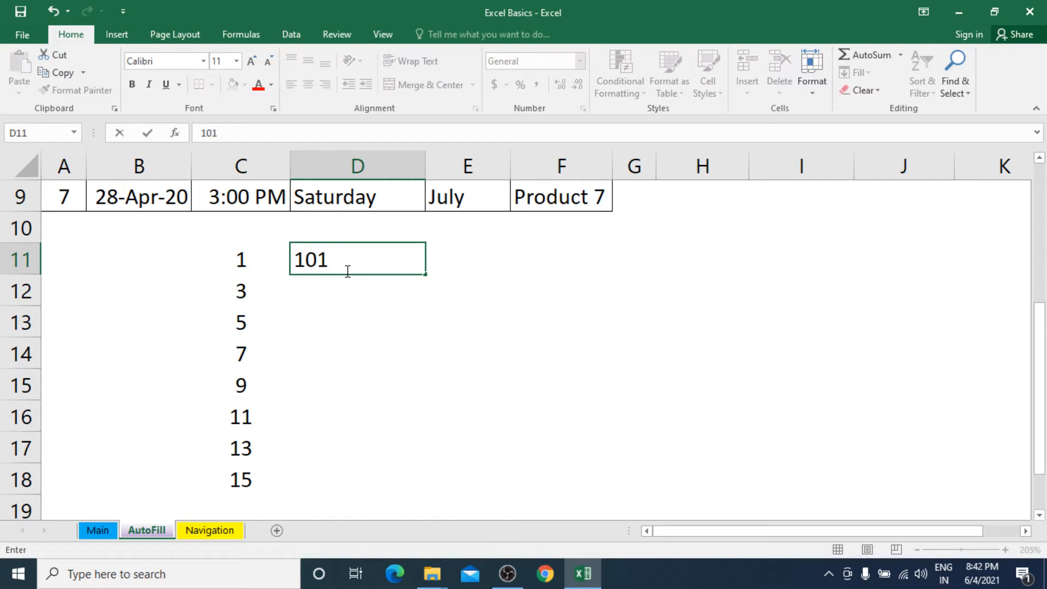
key(Return)
text(10)
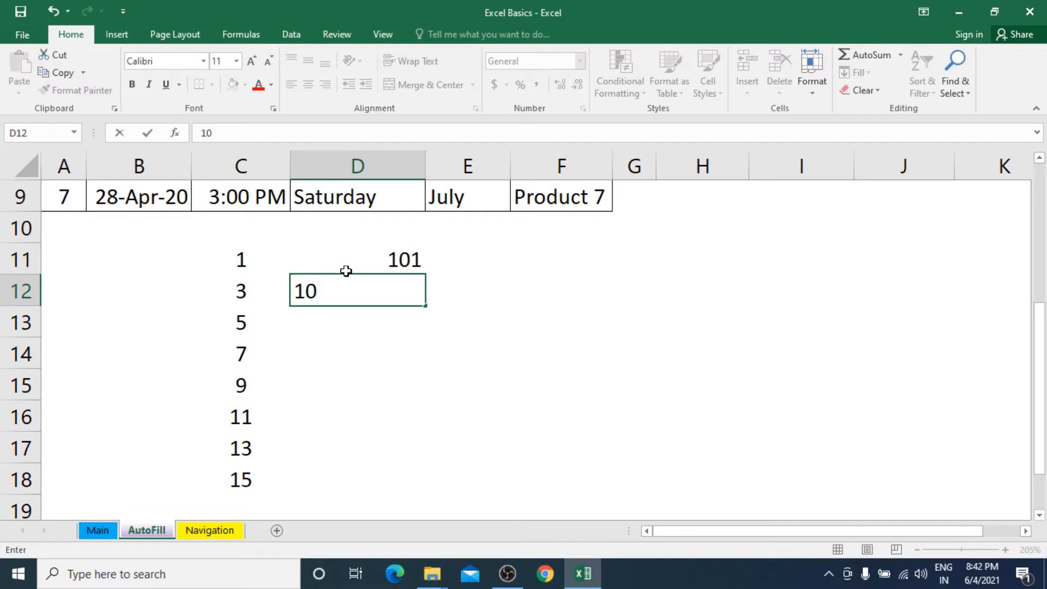
text(5)
key(Return)
mouse_move(357, 273)
mouse_down()
mouse_move(353, 262)
mouse_move(355, 290)
mouse_up()
drag(425, 306, 435, 476)
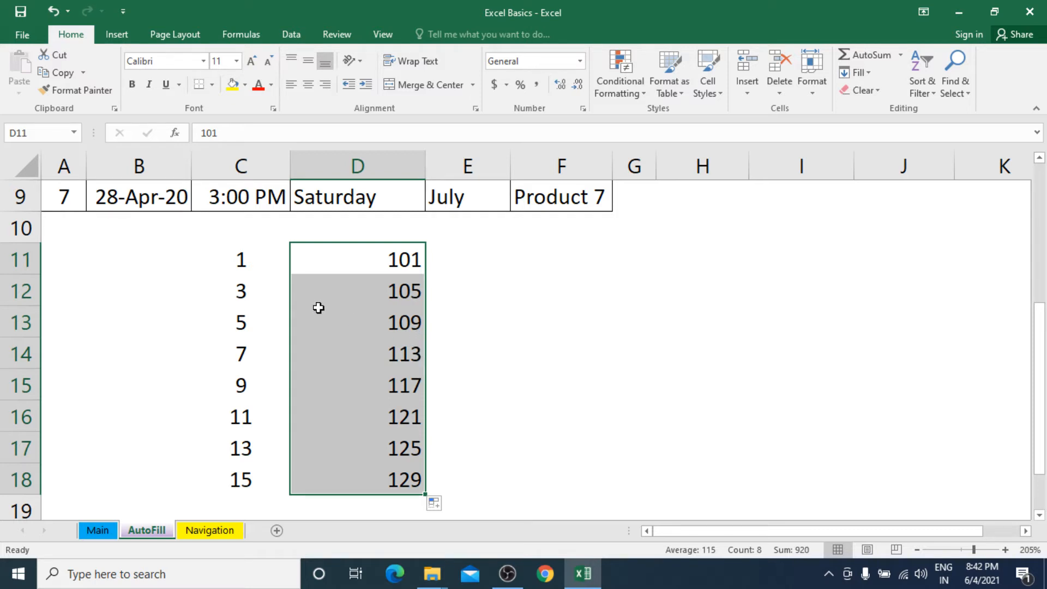
drag(230, 259, 376, 479)
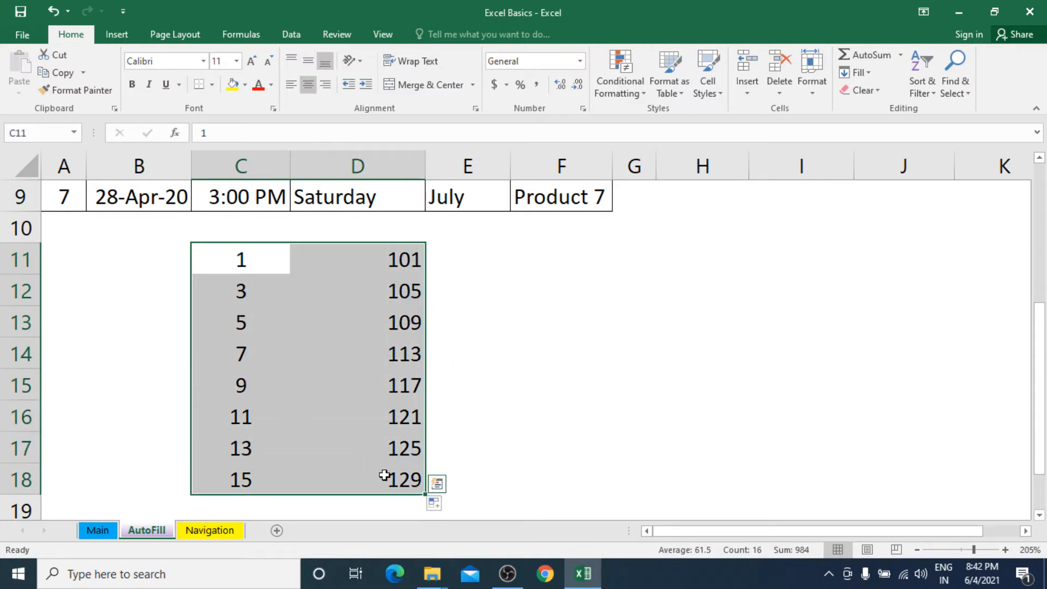
Step: Clear the practice series from C11:D18 and enter the letter A in H7
key(Delete)
click(266, 266)
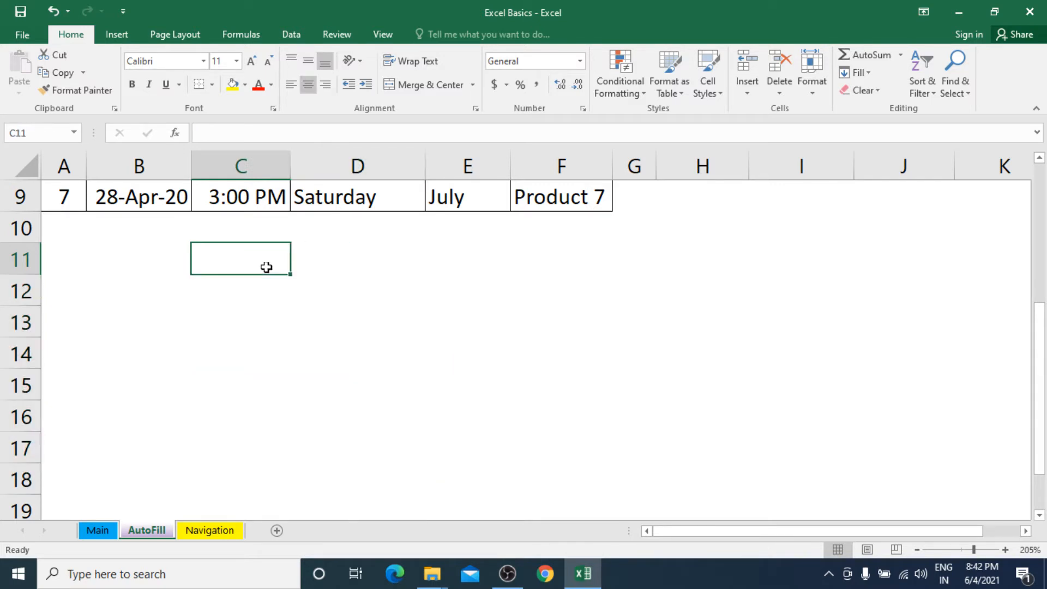
scroll(266, 266, up, 3)
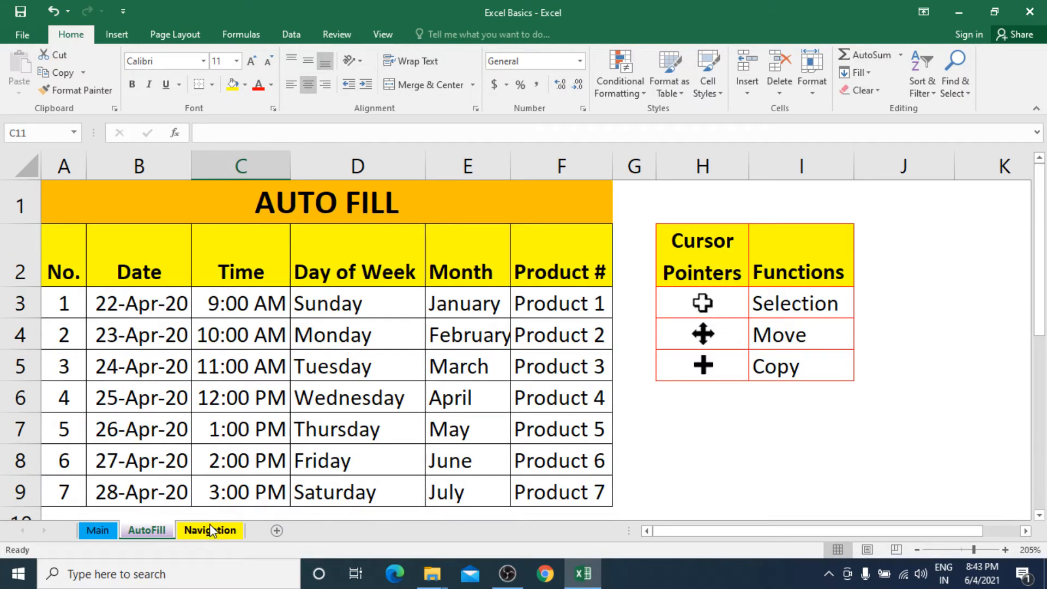
click(691, 436)
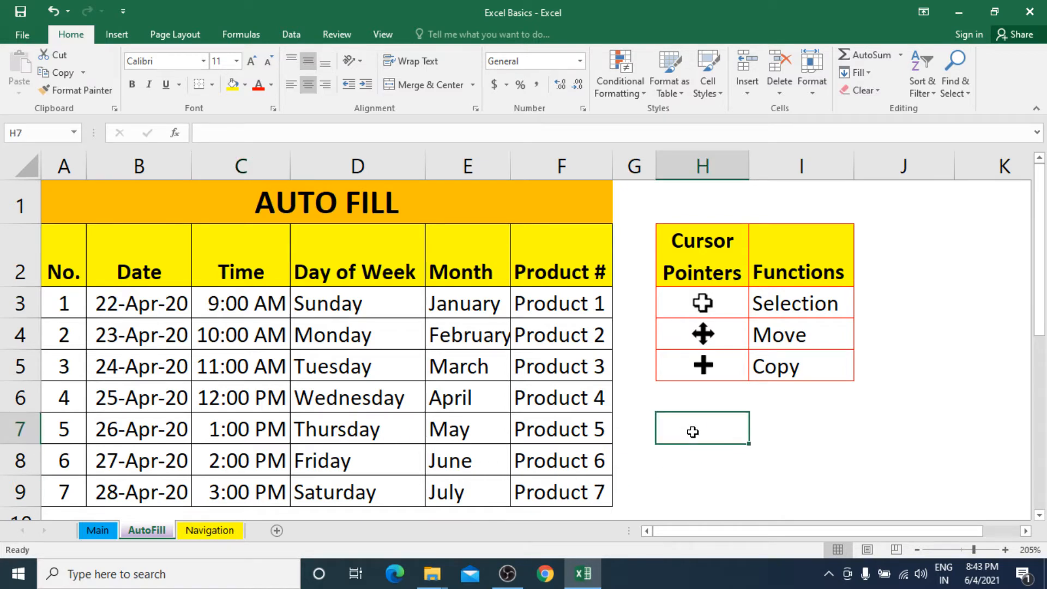
text(a)
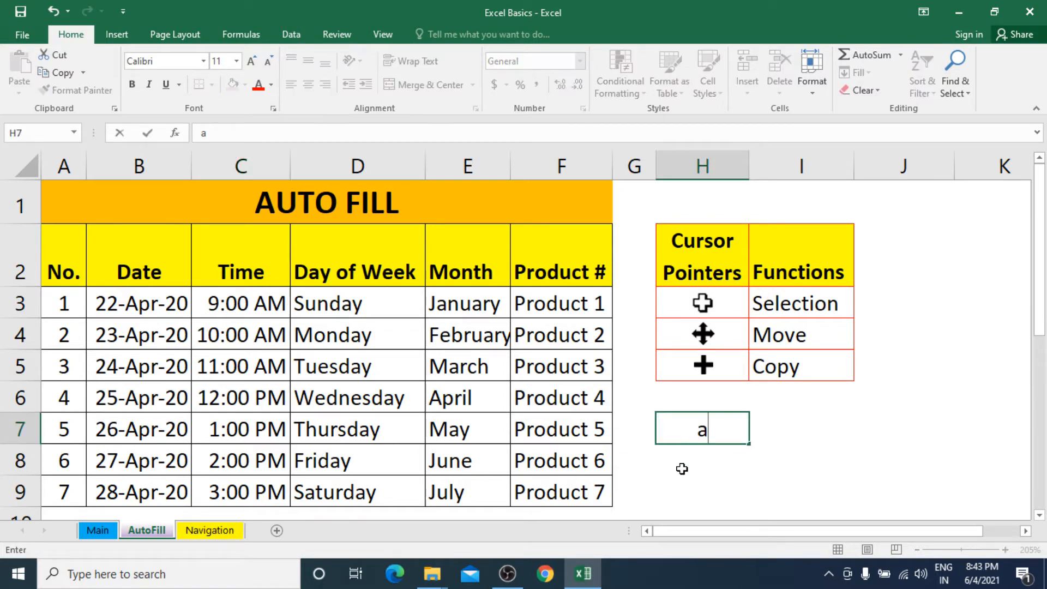
key(BackSpace)
text(A)
key(Return)
Step: Copy the A from H7 down to H12, then clear H7:H12
scroll(697, 477, down, 3)
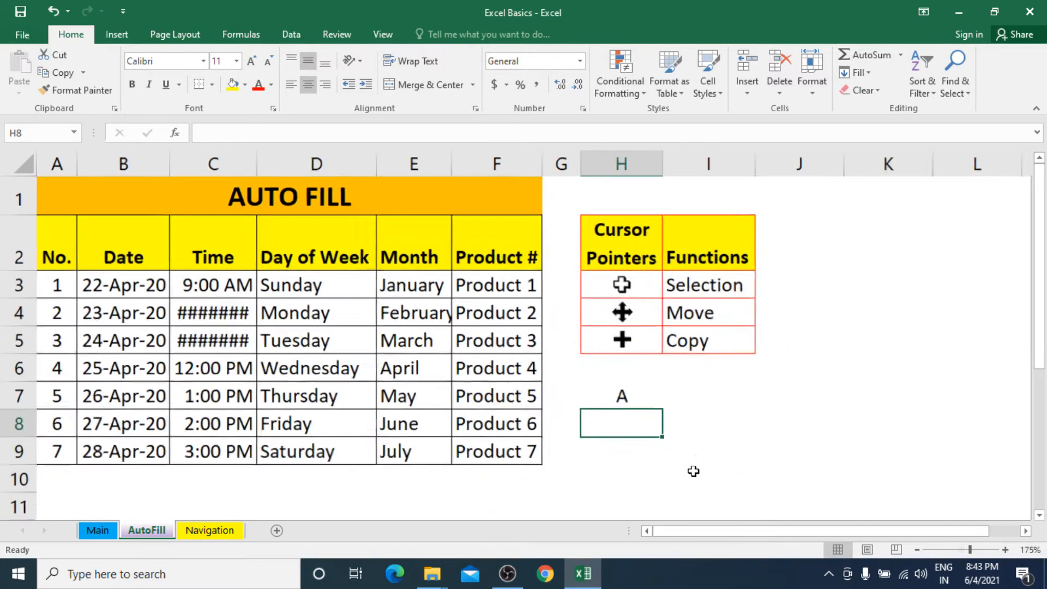
click(561, 370)
drag(581, 382, 589, 427)
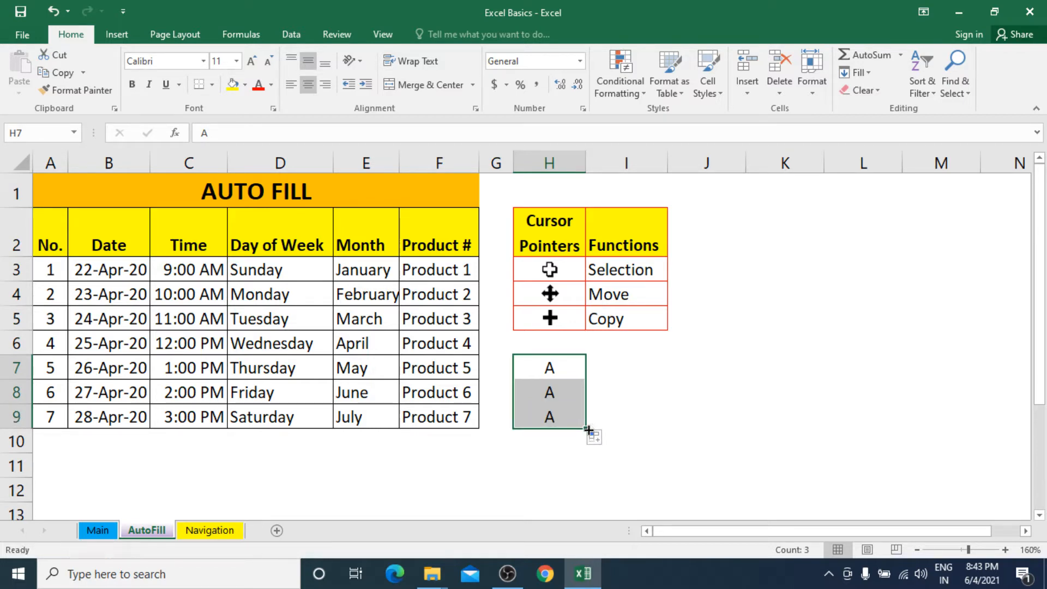
drag(589, 430, 589, 497)
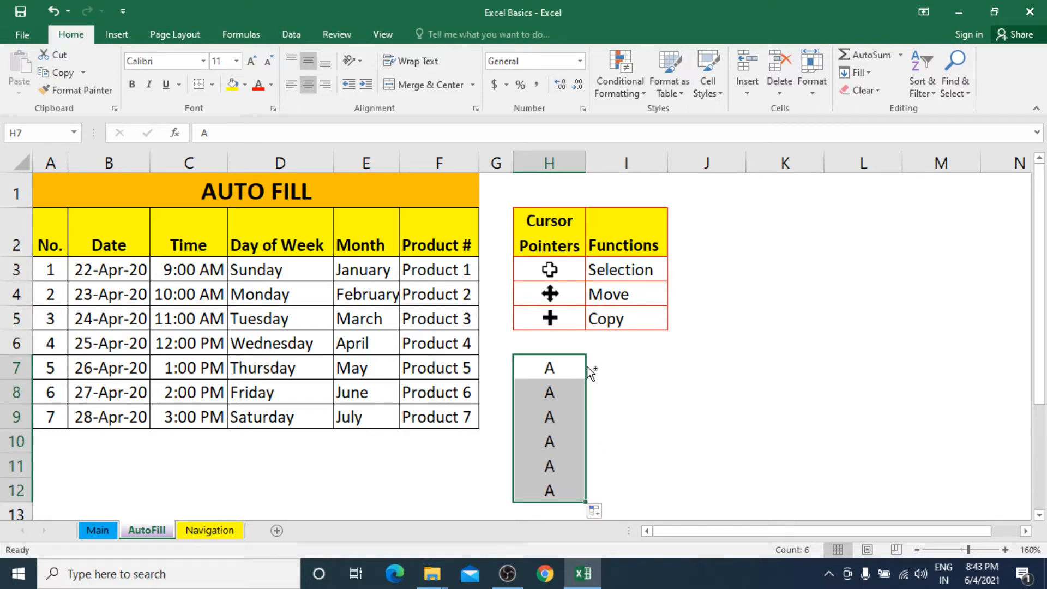
click(572, 367)
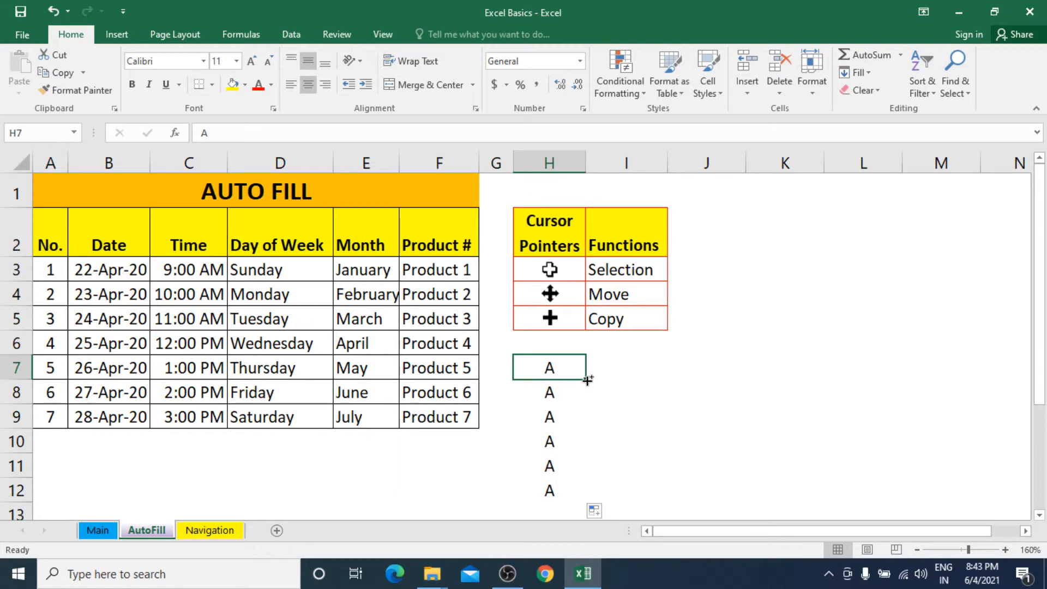
mouse_move(587, 380)
mouse_down()
mouse_move(589, 502)
mouse_move(585, 493)
mouse_up()
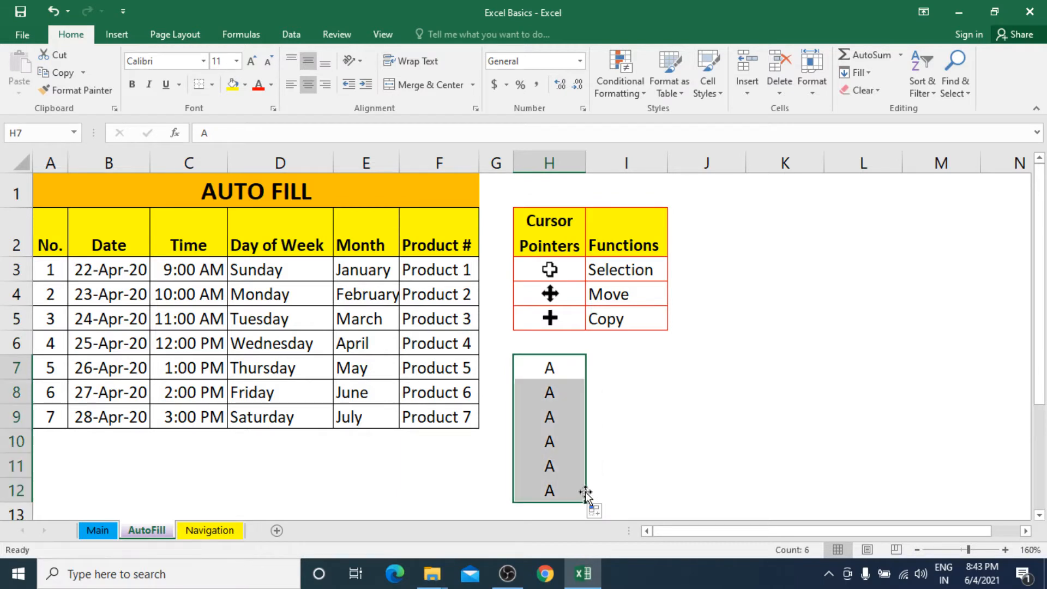
key(Delete)
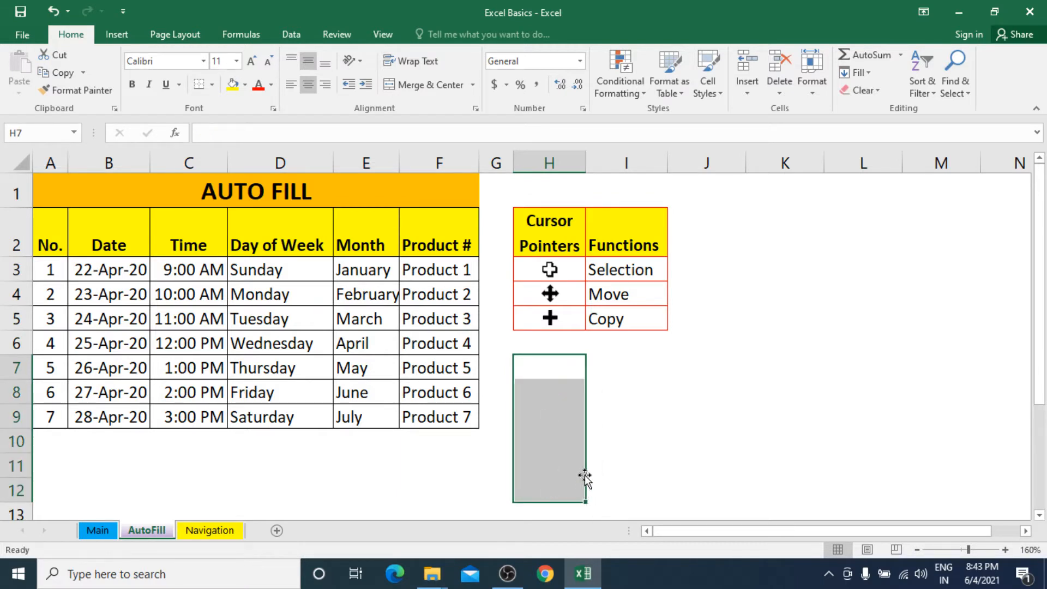
click(557, 371)
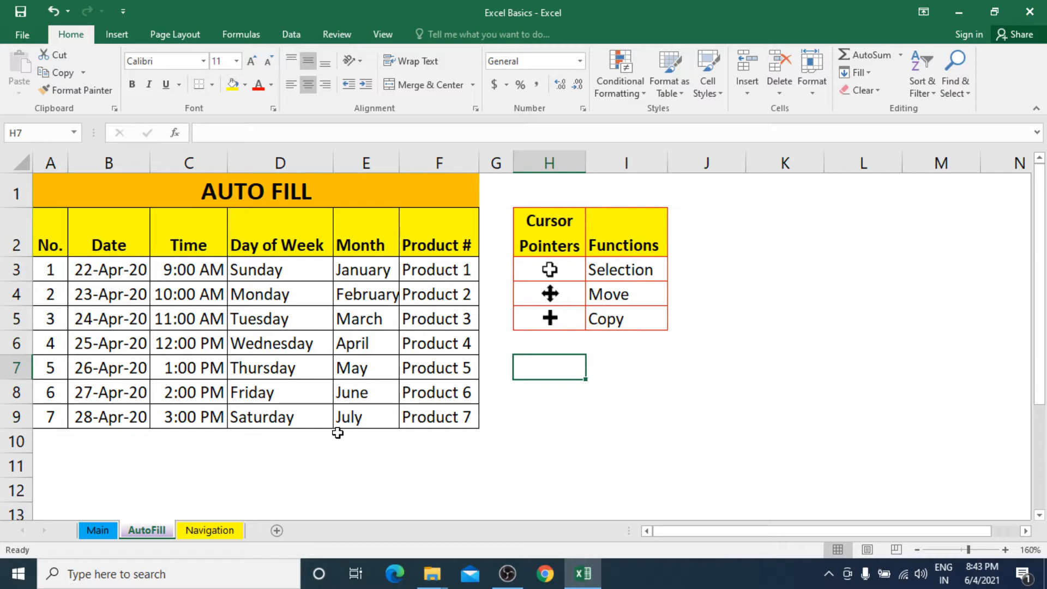
Step: Switch to the Navigation sheet and move around the party list with the arrow keys
click(209, 531)
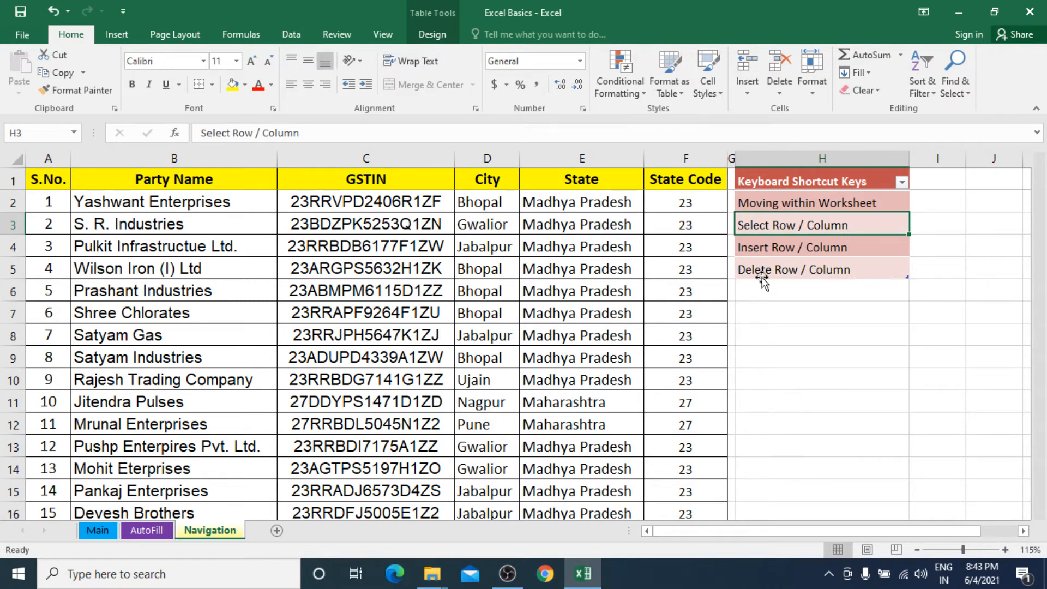
scroll(534, 272, down, 9)
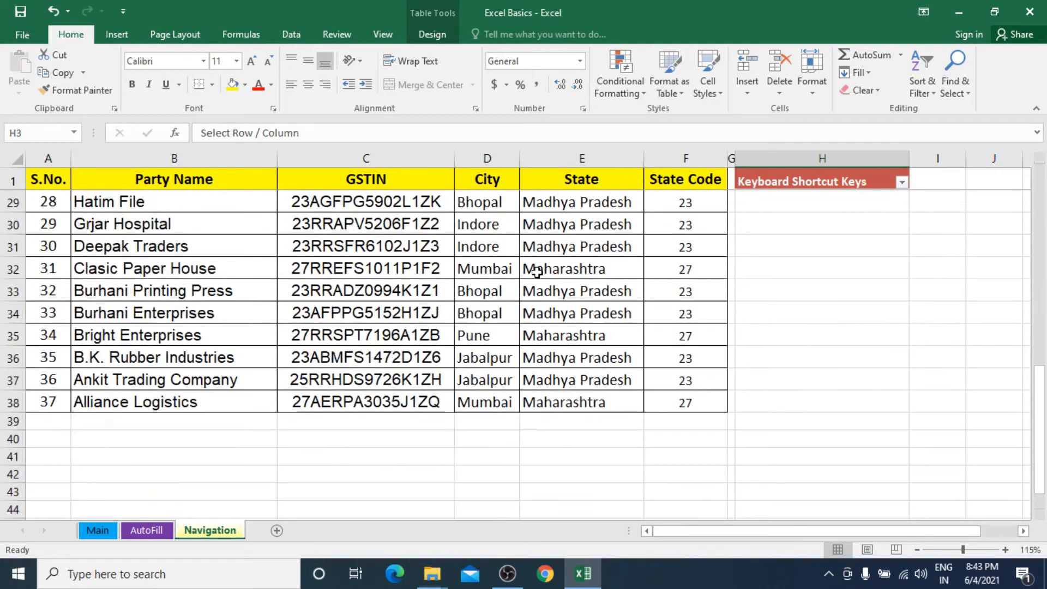
scroll(537, 271, up, 9)
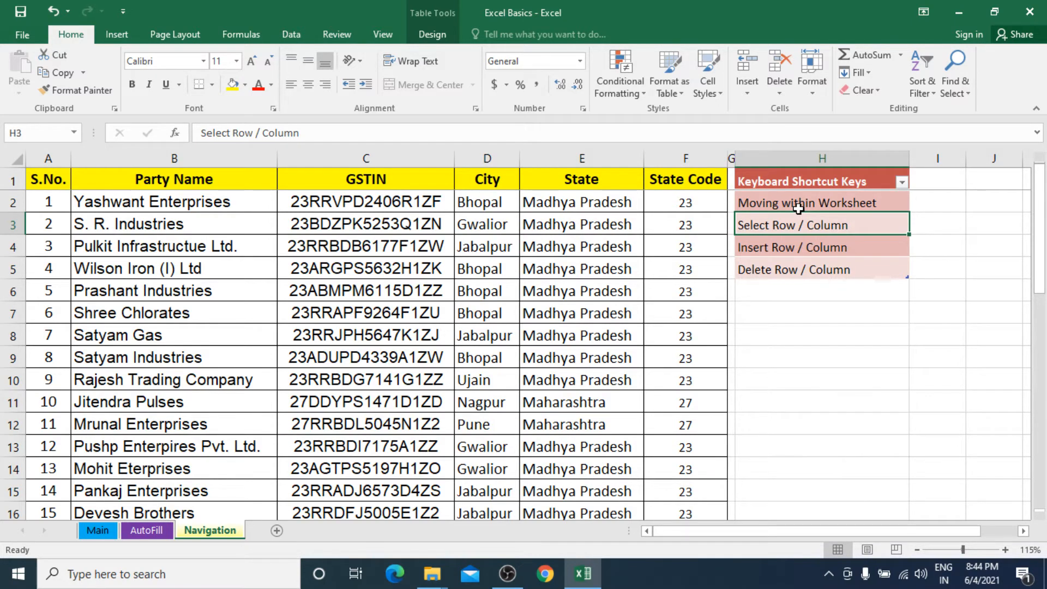
click(829, 205)
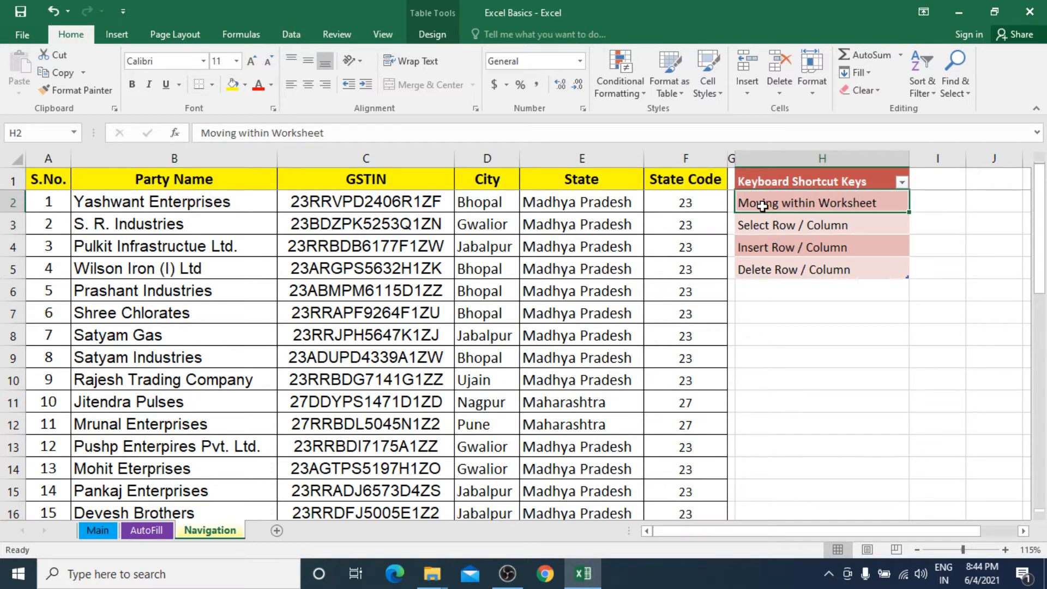
key(Down)
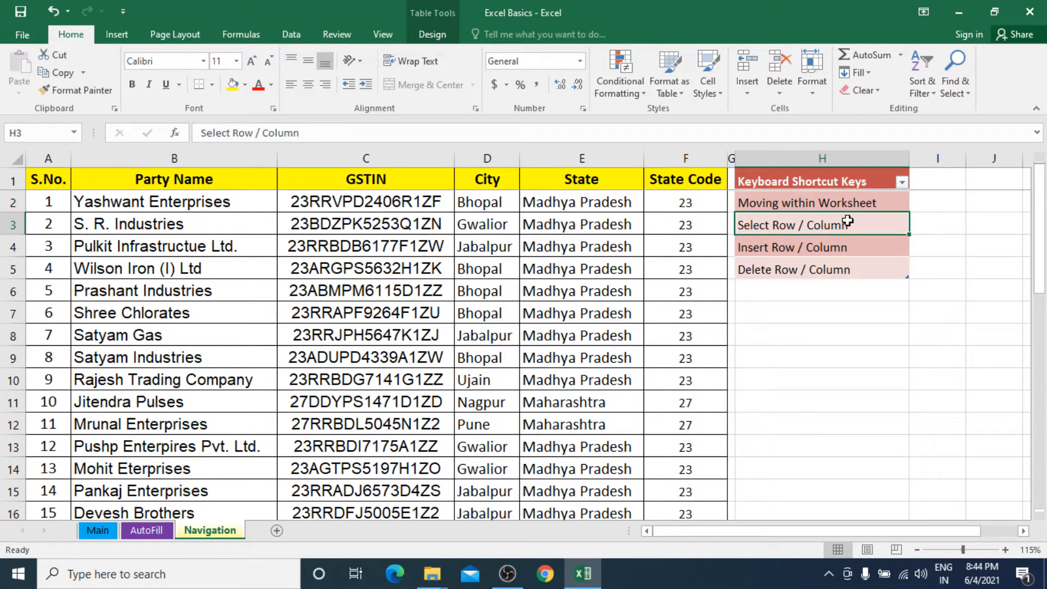
key(Up)
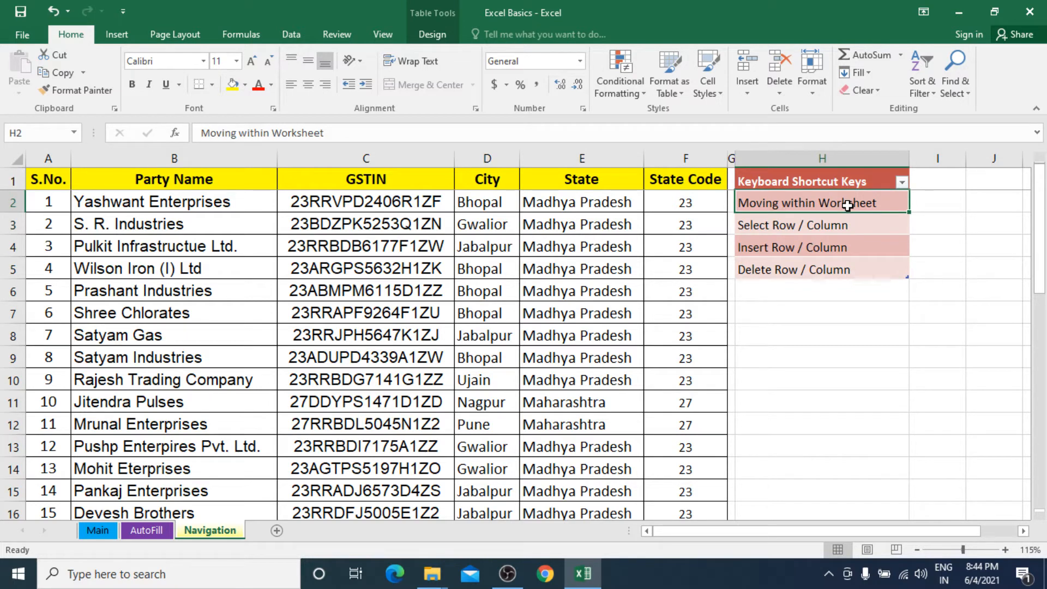
click(237, 178)
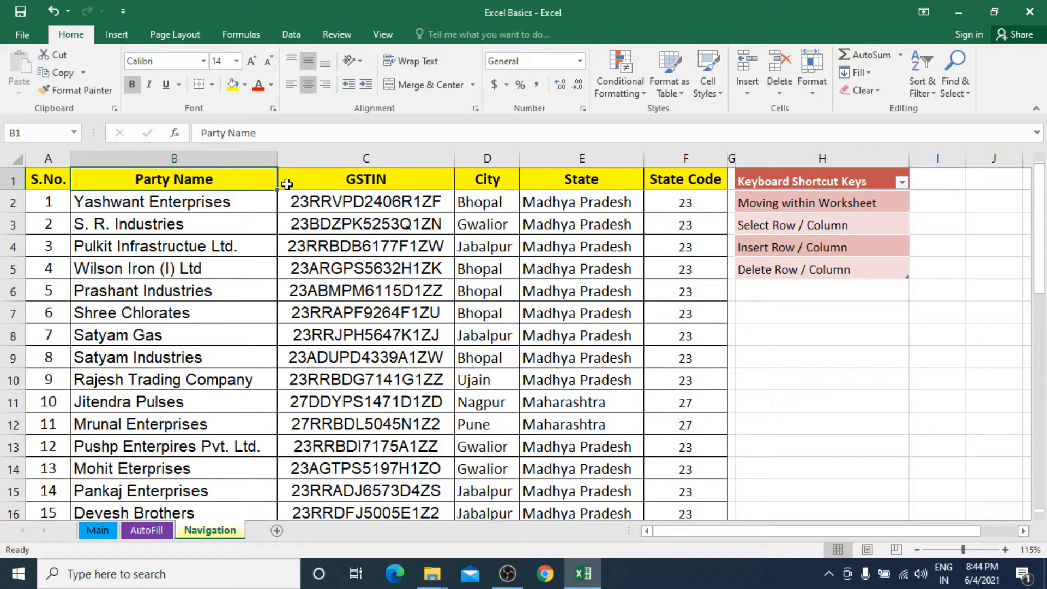
key(Down)
key(Down)
key(Down)
key(Down)
key(Down)
key(Down)
key(Down)
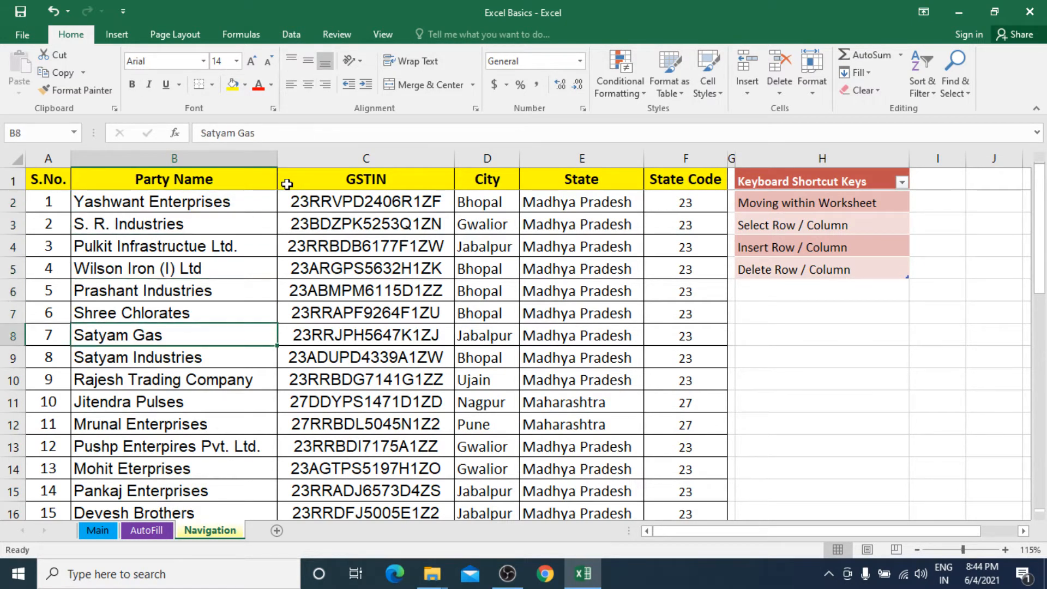
key(Right)
key(Right)
key(Right)
key(Right)
key(Right)
key(Right)
key(Right)
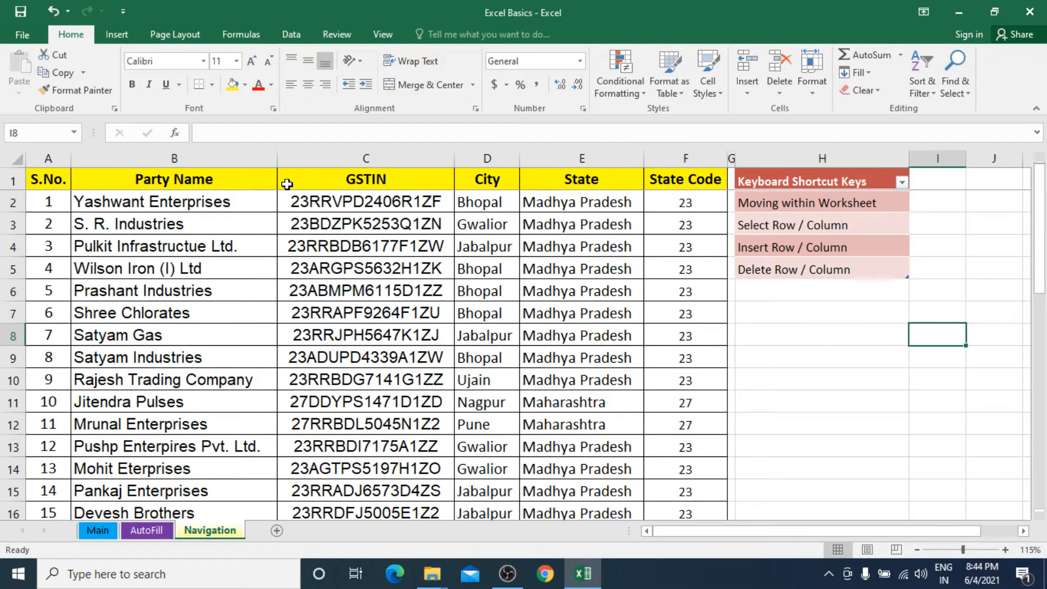
key(Left)
key(Left)
key(Left)
key(Left)
key(Left)
key(Left)
key(Left)
key(Left)
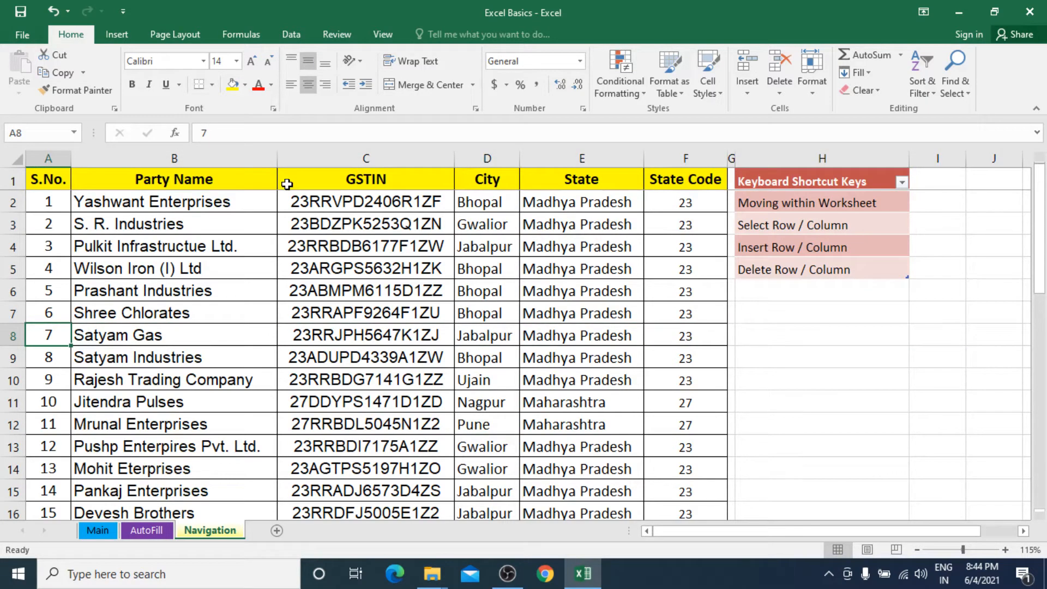
key(Up)
key(Up)
key(Up)
key(Up)
key(Up)
key(Up)
key(Up)
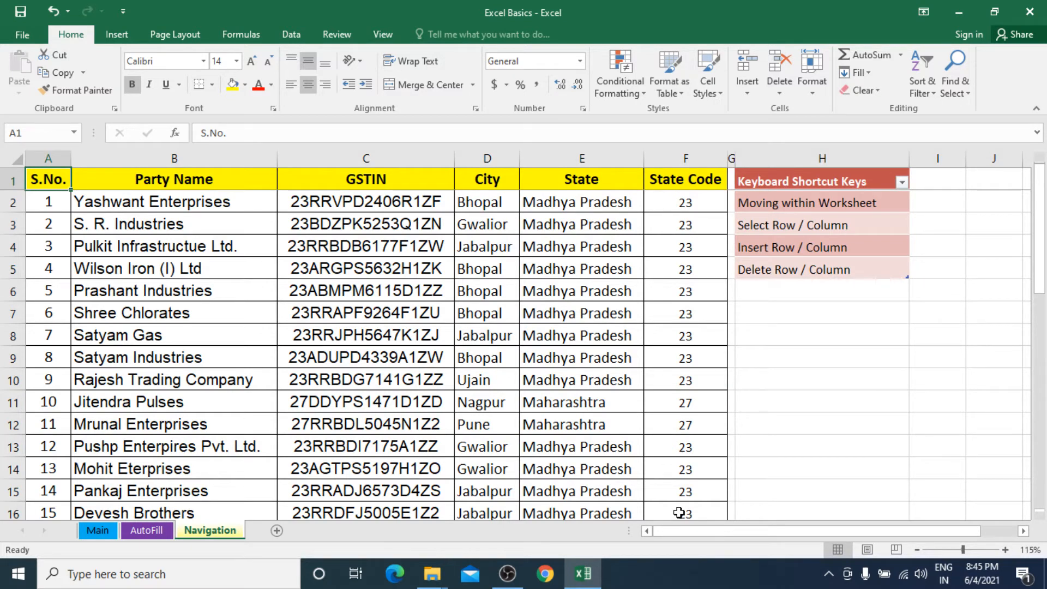
Step: Jump to cell F16 through the Name Box, then return to A1 and step down column B
click(48, 126)
text(F16)
key(Return)
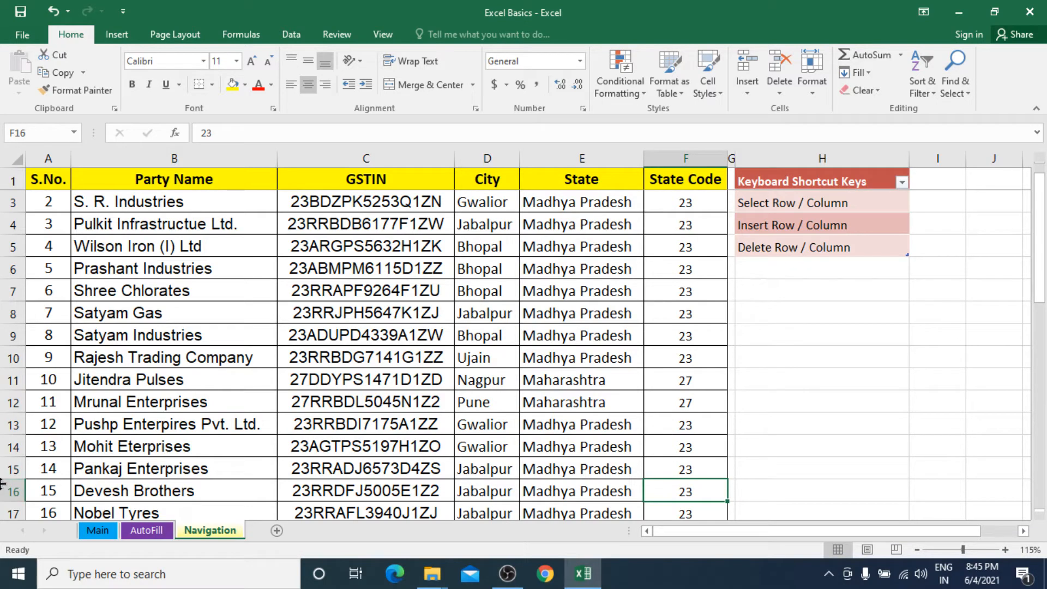
scroll(111, 395, up, 1)
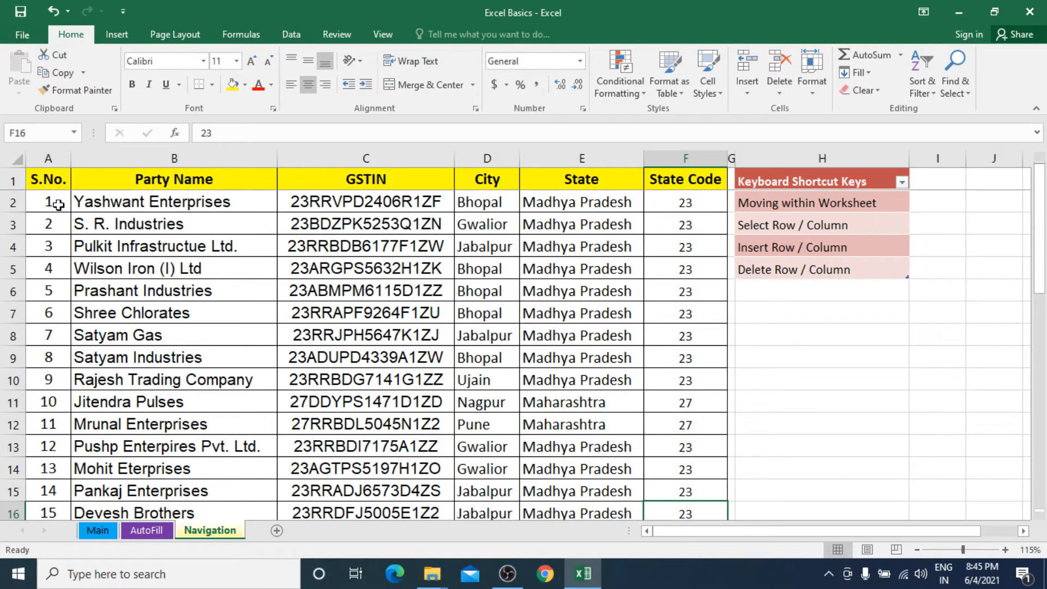
click(60, 183)
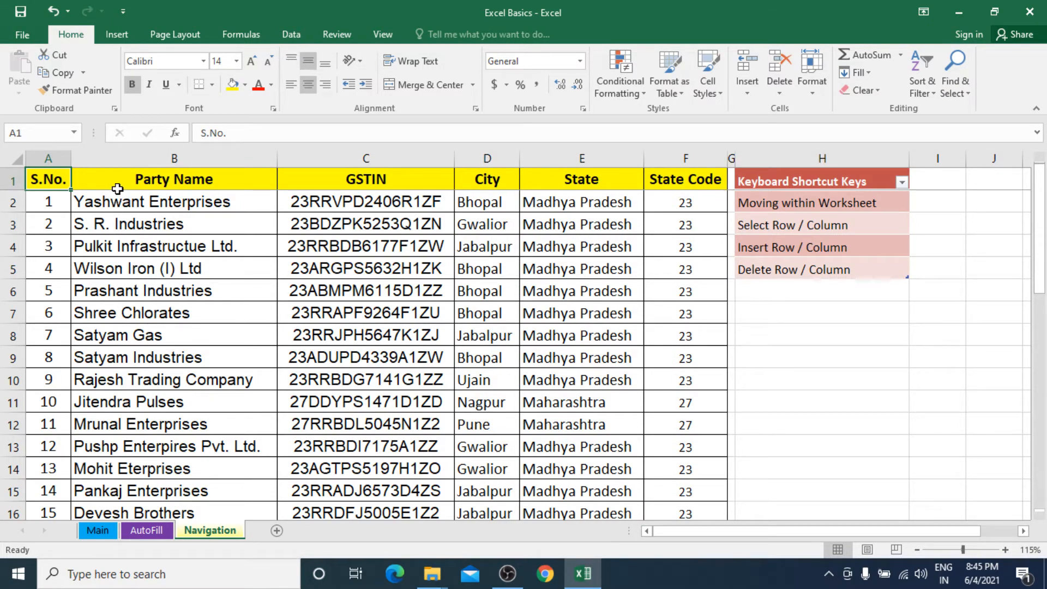
drag(121, 192, 122, 188)
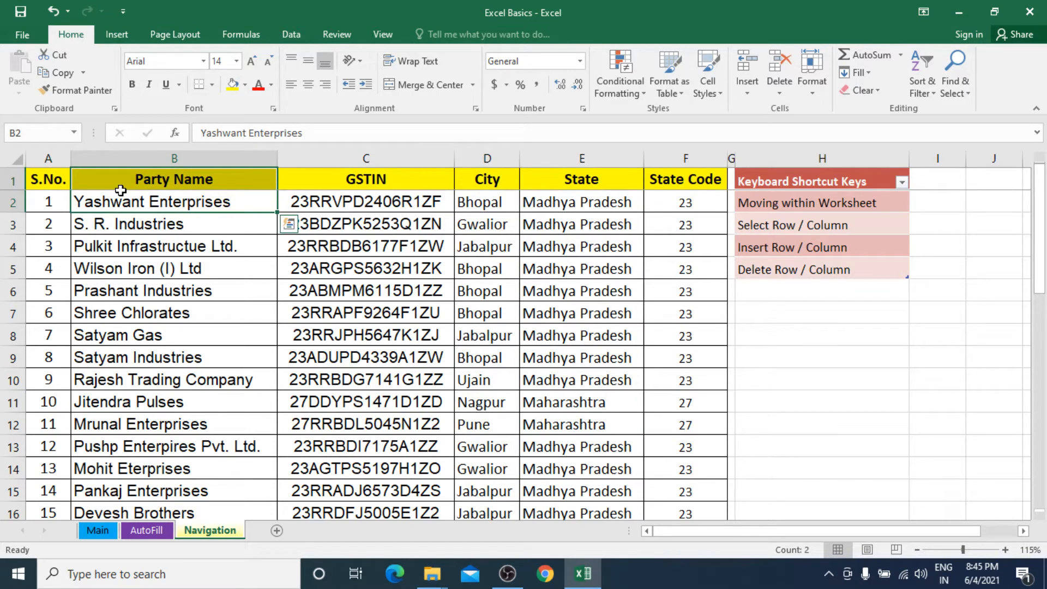
key(Down)
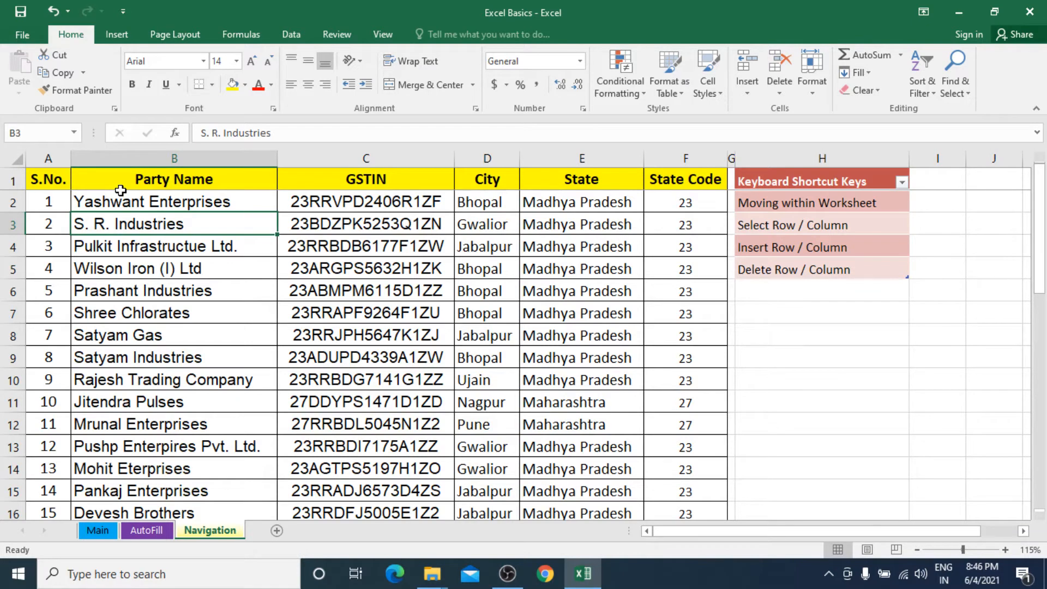
key(ctrl+g)
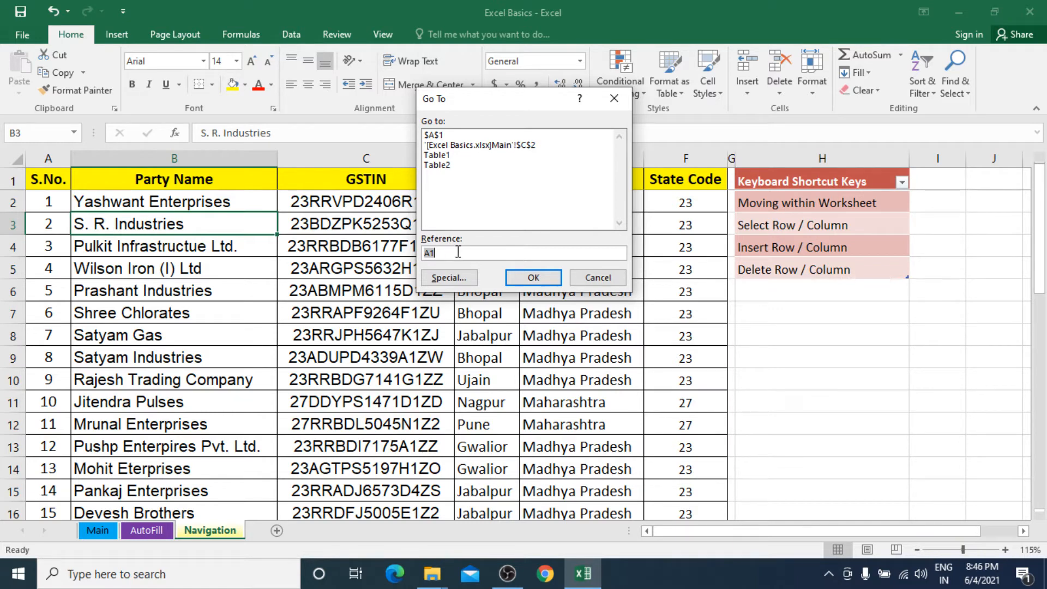
text(P25000)
click(532, 278)
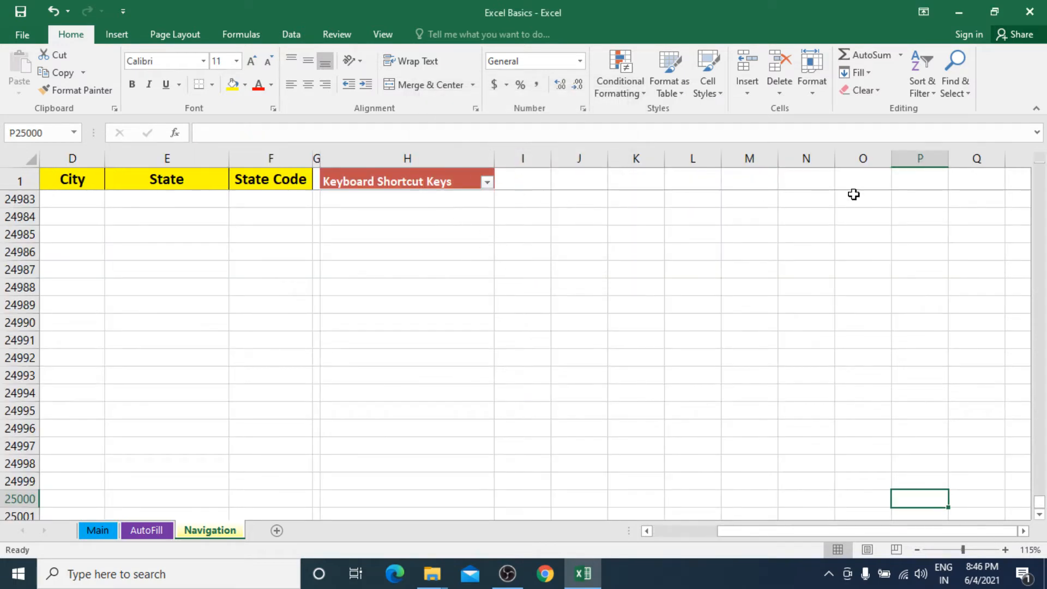
click(915, 152)
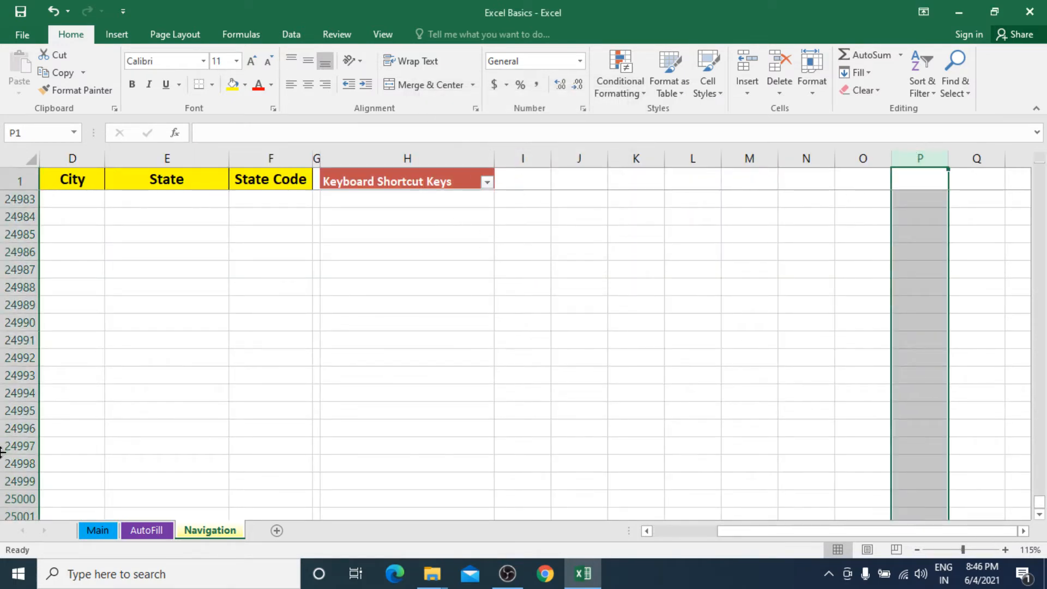
click(19, 500)
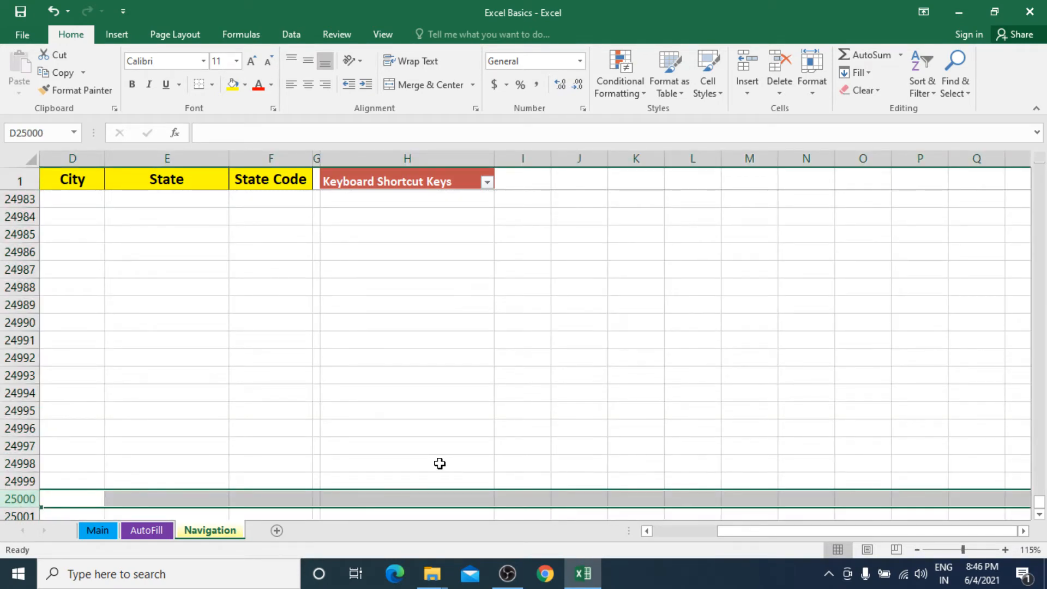
key(ctrl+Home)
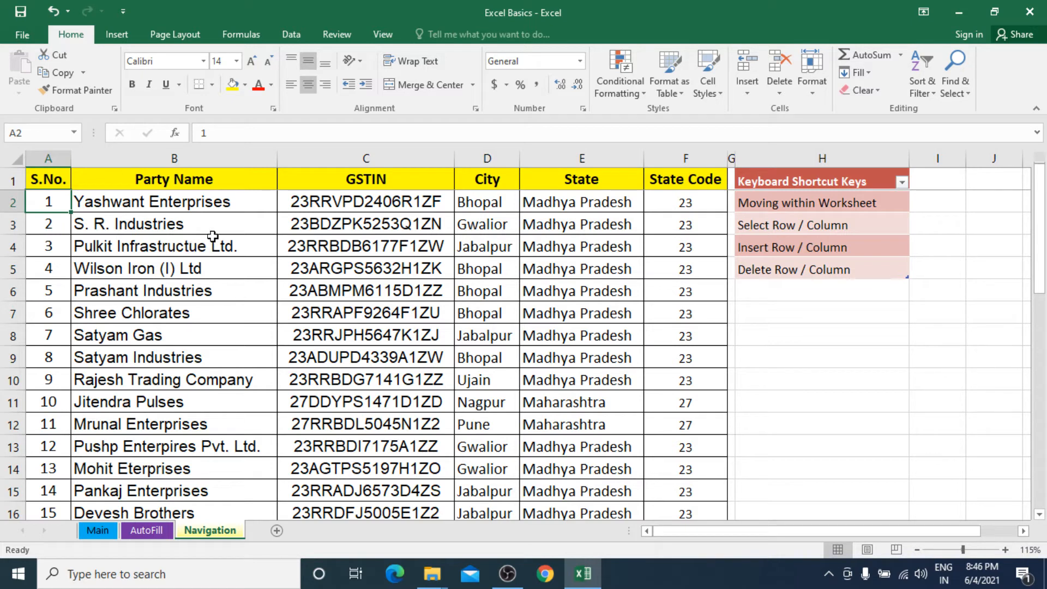
click(204, 213)
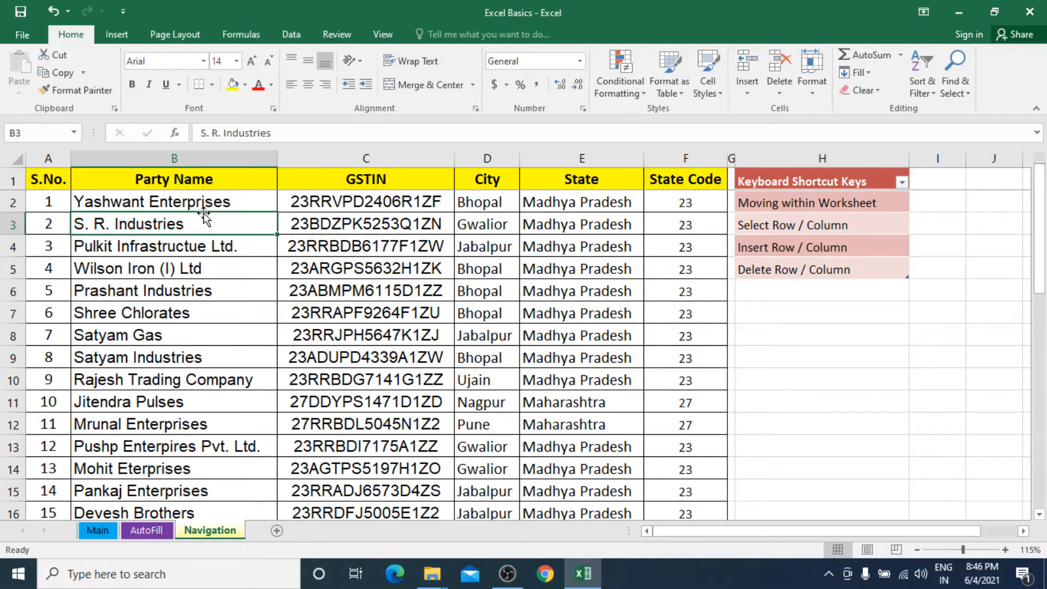
click(206, 200)
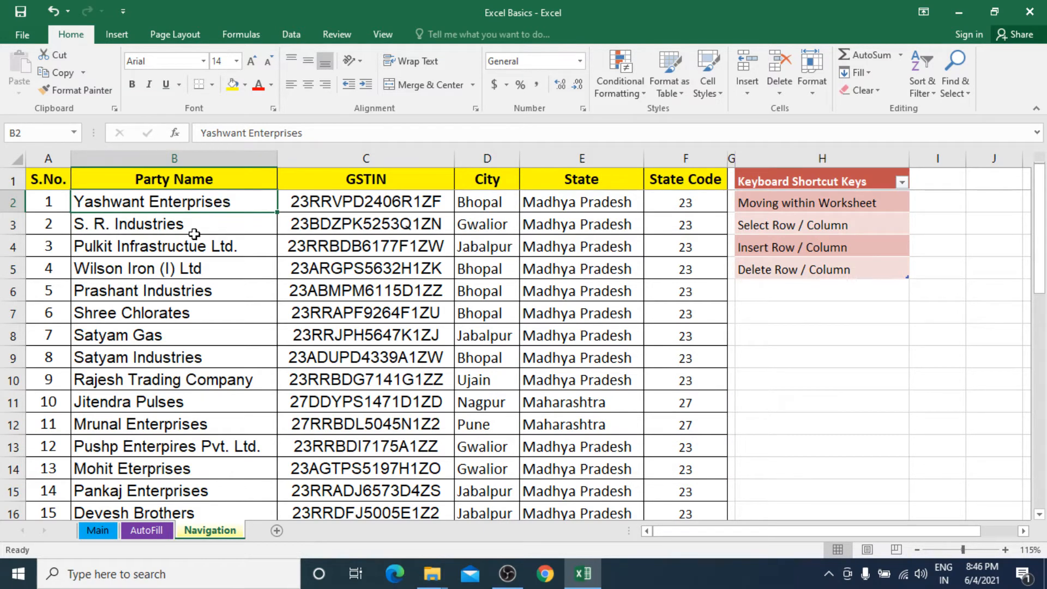
key(Down)
key(Down)
key(Down)
key(Down)
key(Down)
key(Down)
key(Down)
key(Down)
key(Down)
key(Down)
key(Down)
key(Down)
key(Down)
key(Down)
key(Down)
key(Down)
key(Down)
key(Down)
key(Down)
key(Down)
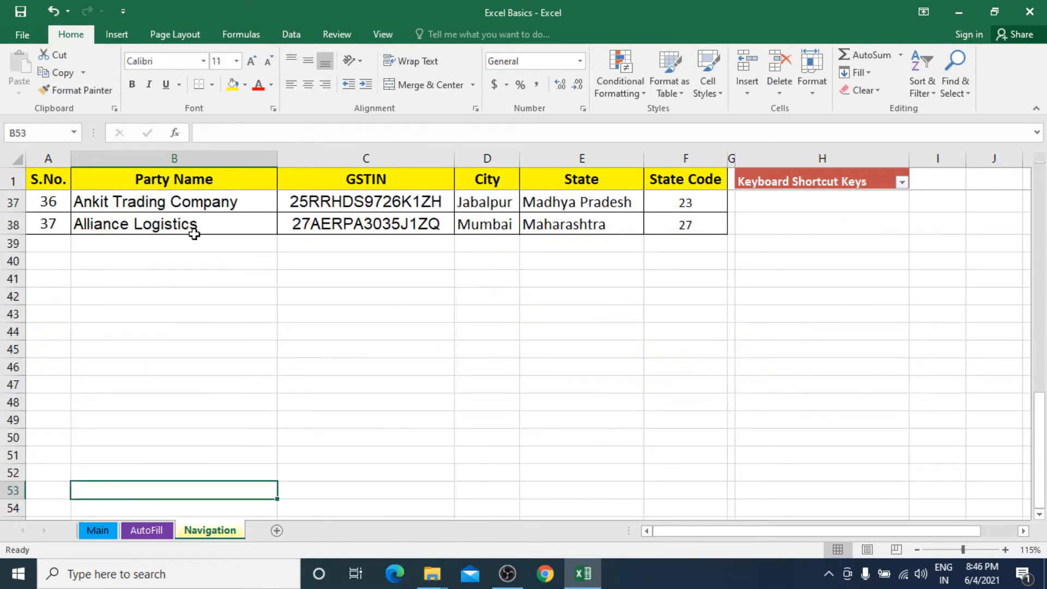
key(Up)
key(Up)
key(Up)
key(Up)
key(Up)
key(Up)
key(Up)
key(Up)
key(Up)
key(Up)
key(Up)
key(Up)
key(Up)
key(Up)
key(Up)
key(Up)
key(Up)
key(Up)
key(Up)
key(Up)
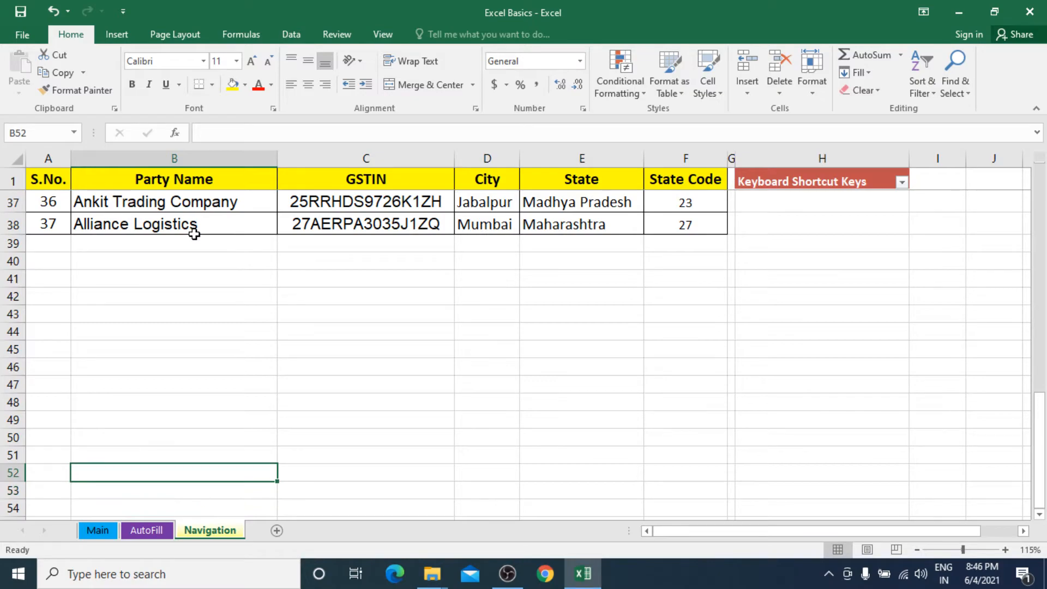
key(ctrl+Up)
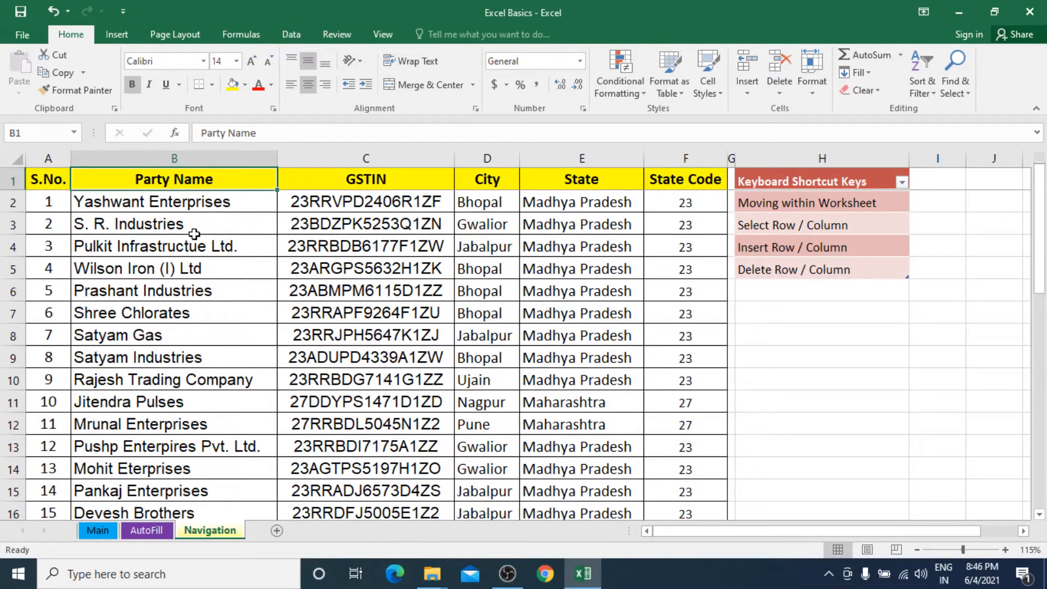
key(Down)
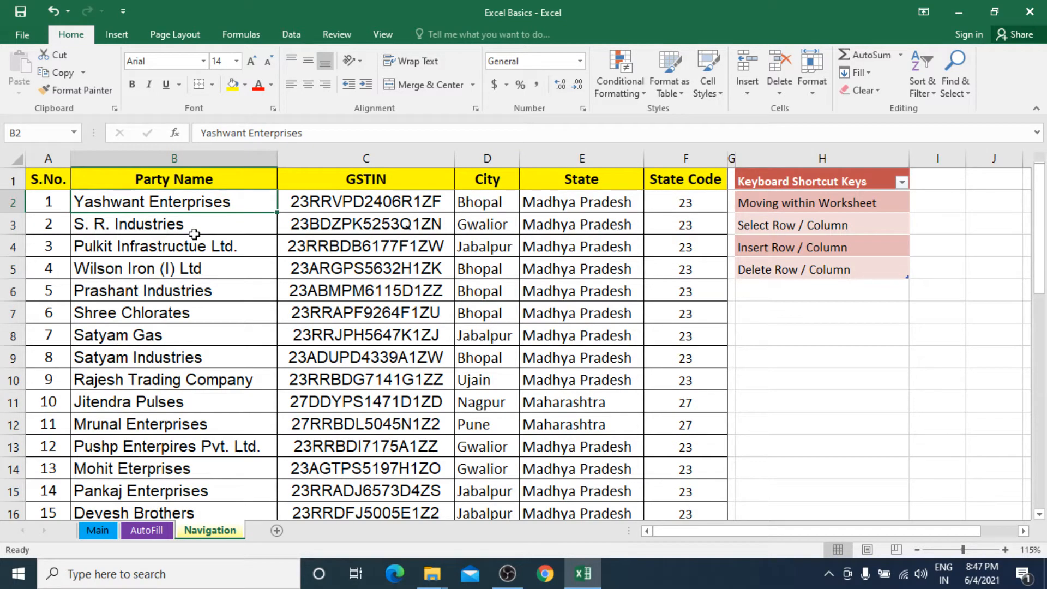
key(ctrl+Down)
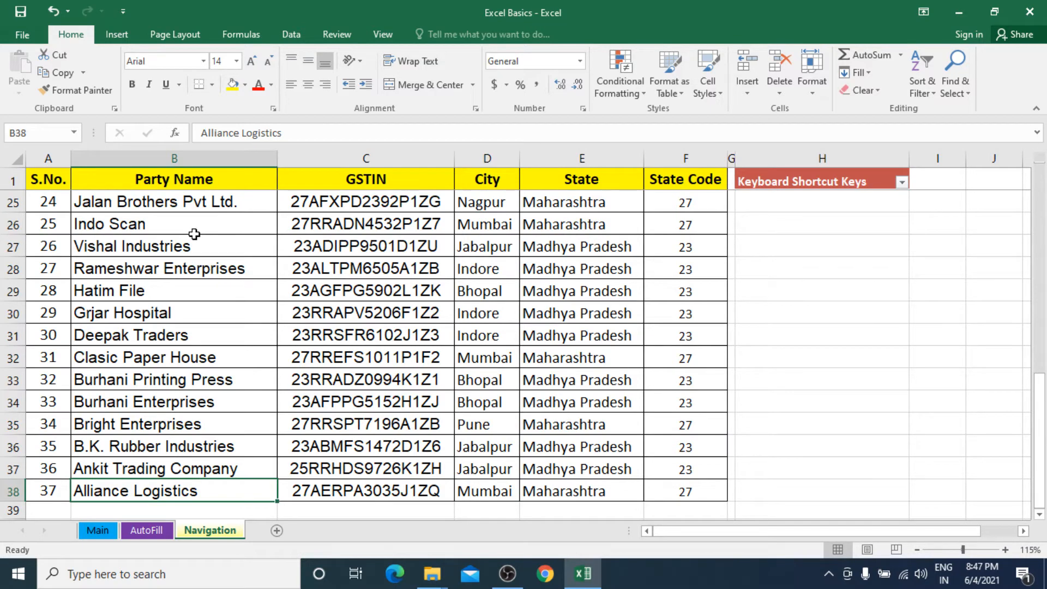
key(ctrl+Up)
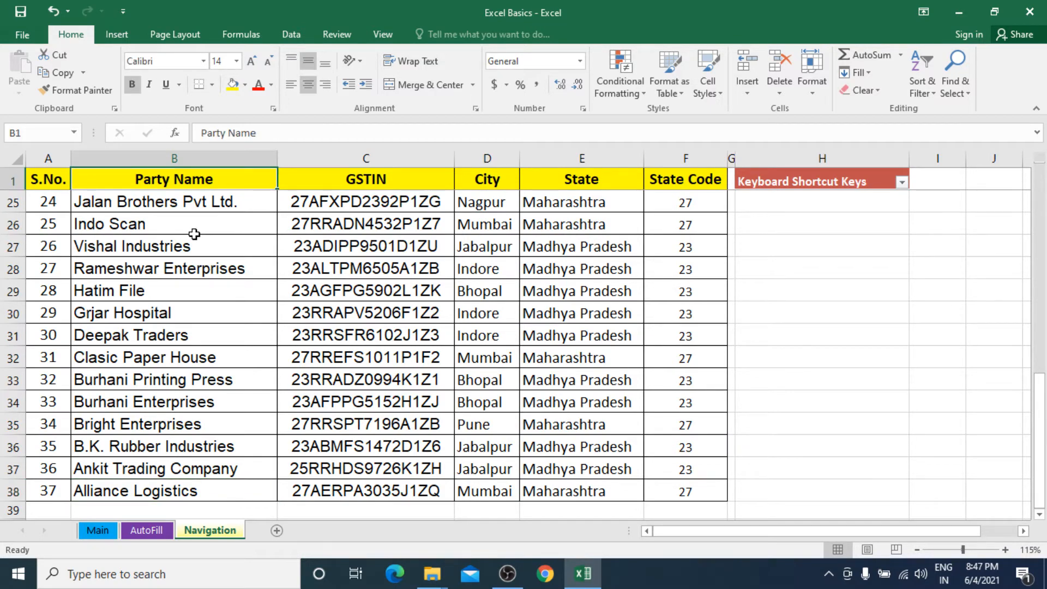
key(Down)
key(Down)
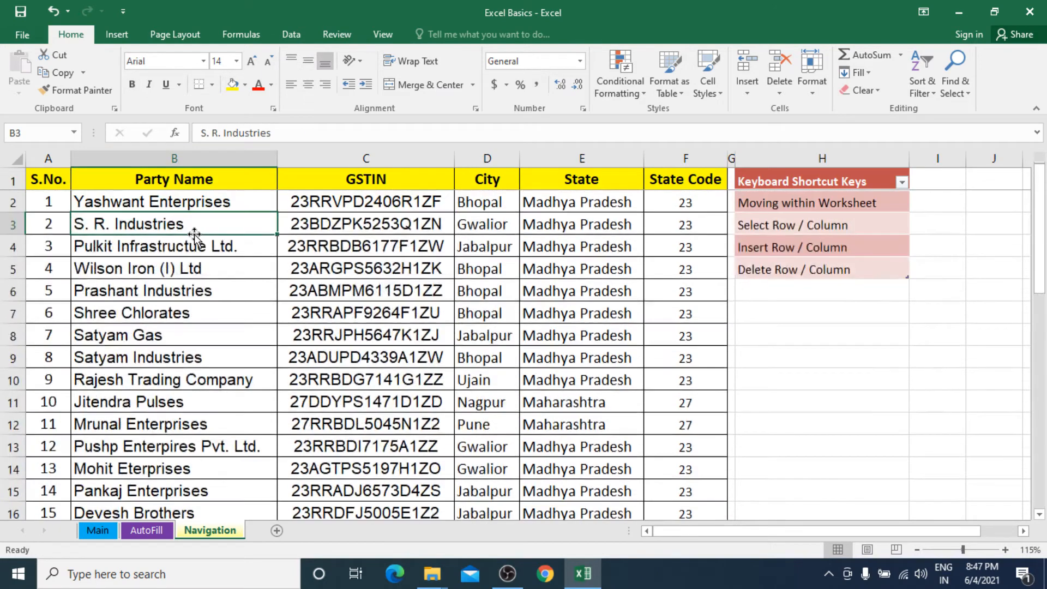
key(Up)
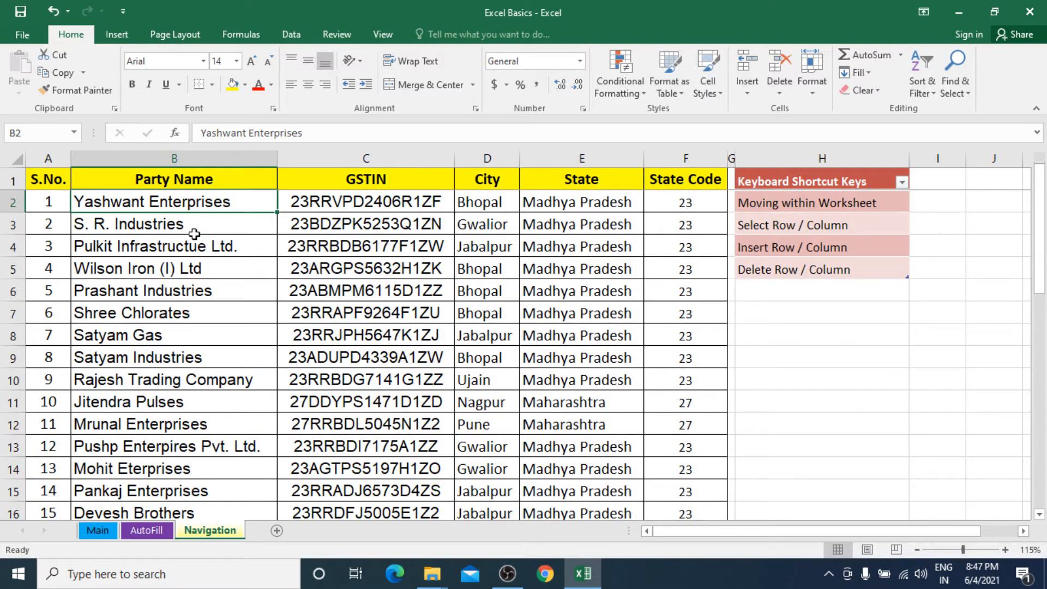
key(Left)
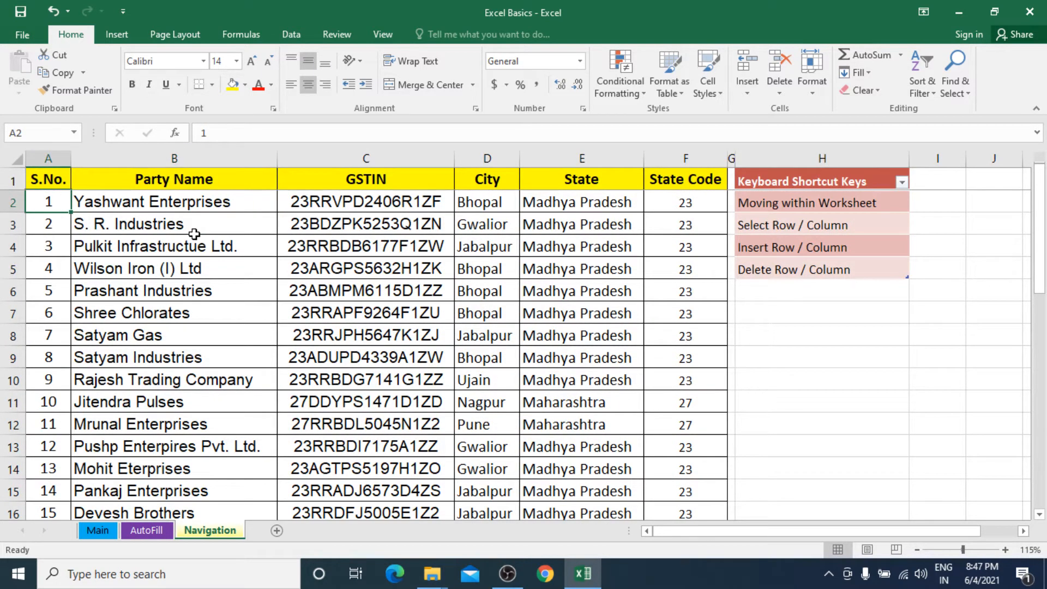
key(ctrl+Right)
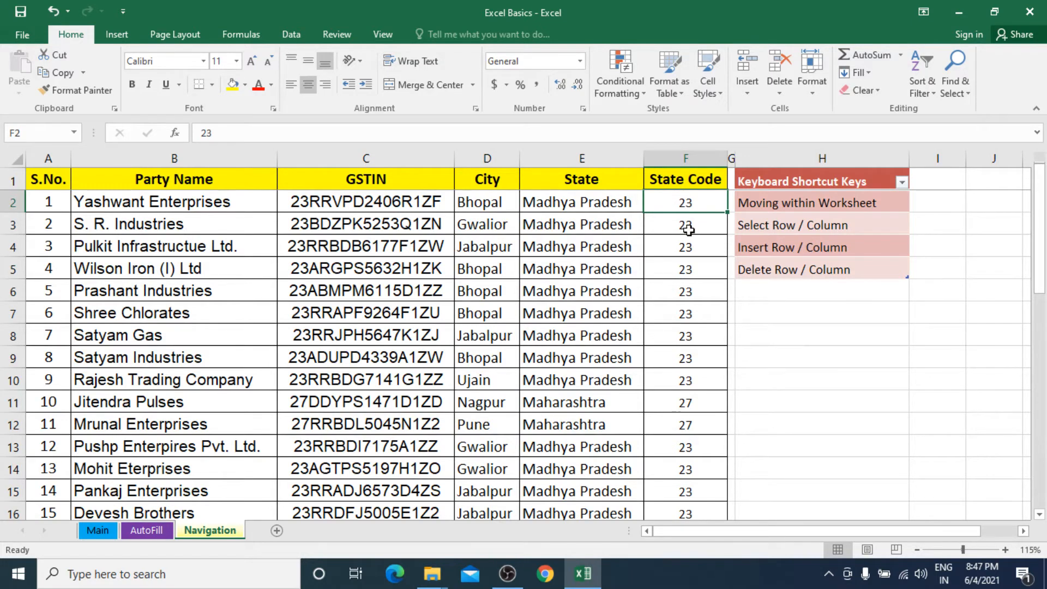
click(802, 202)
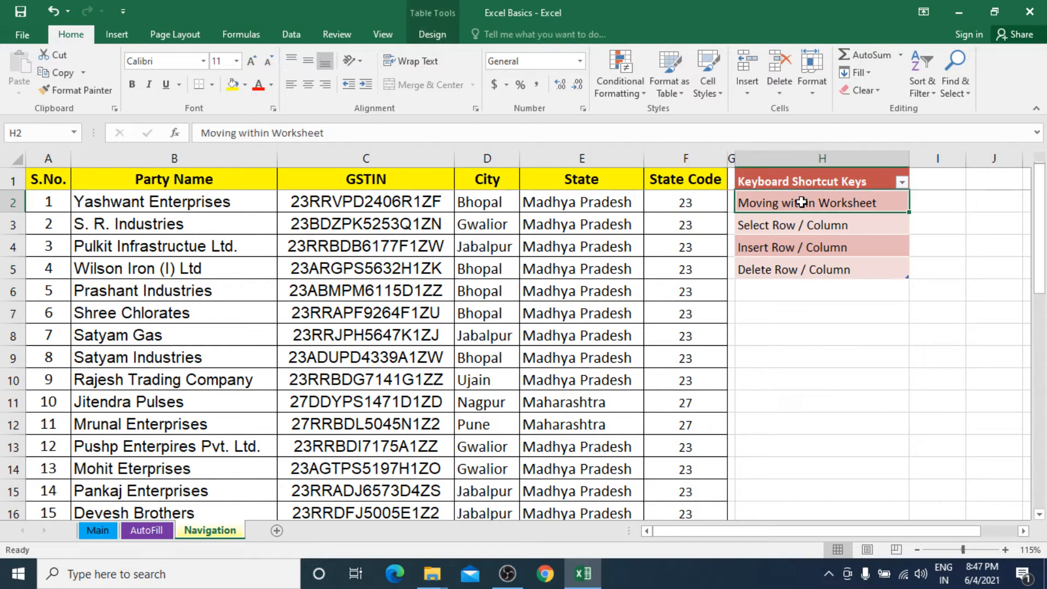
click(686, 203)
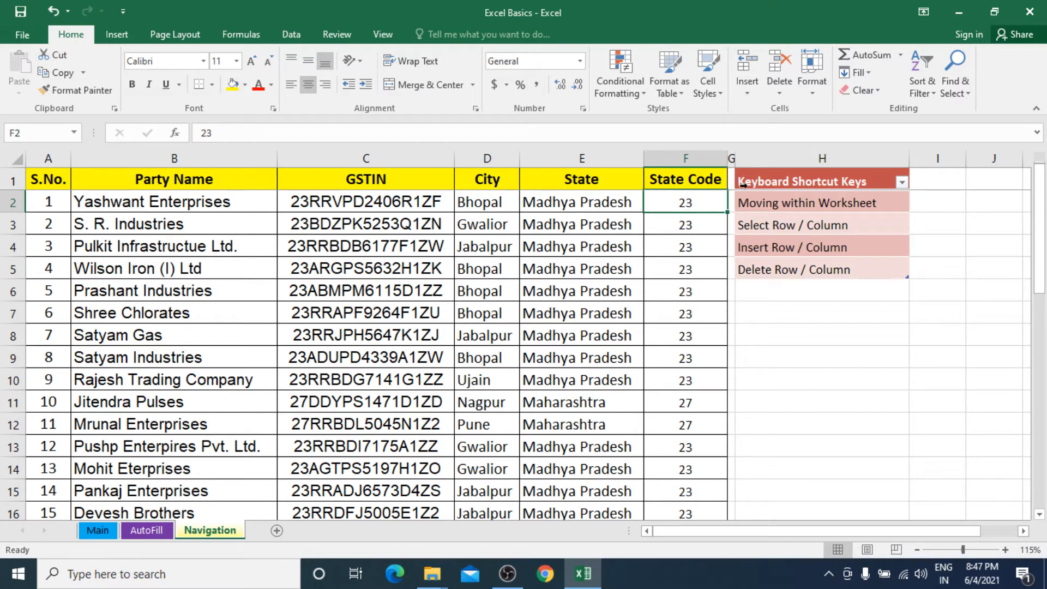
Step: Widen column G and jump to the bottom and top of the City column
drag(737, 163, 787, 163)
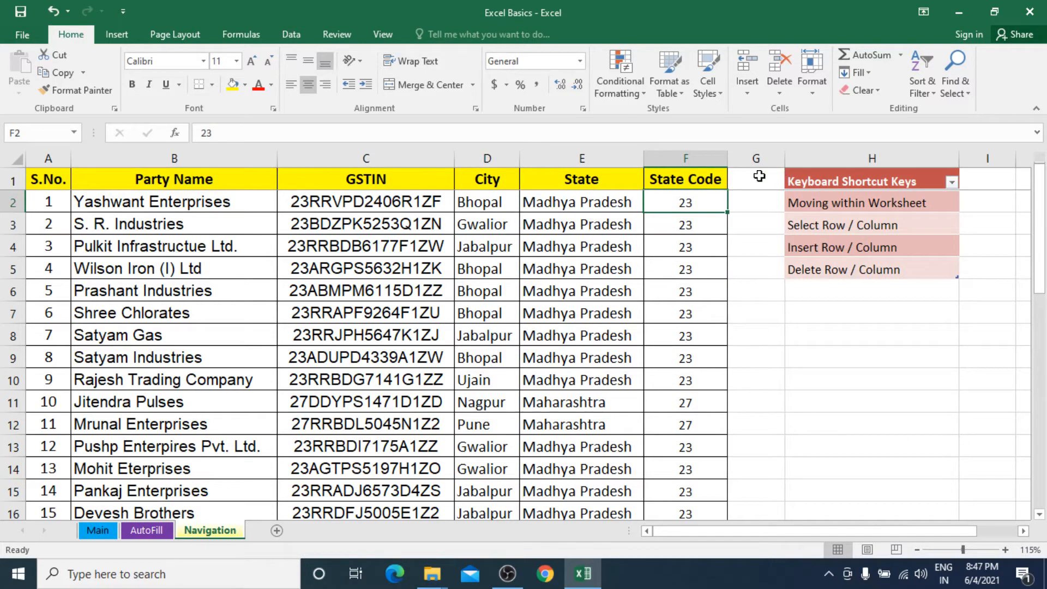
click(755, 201)
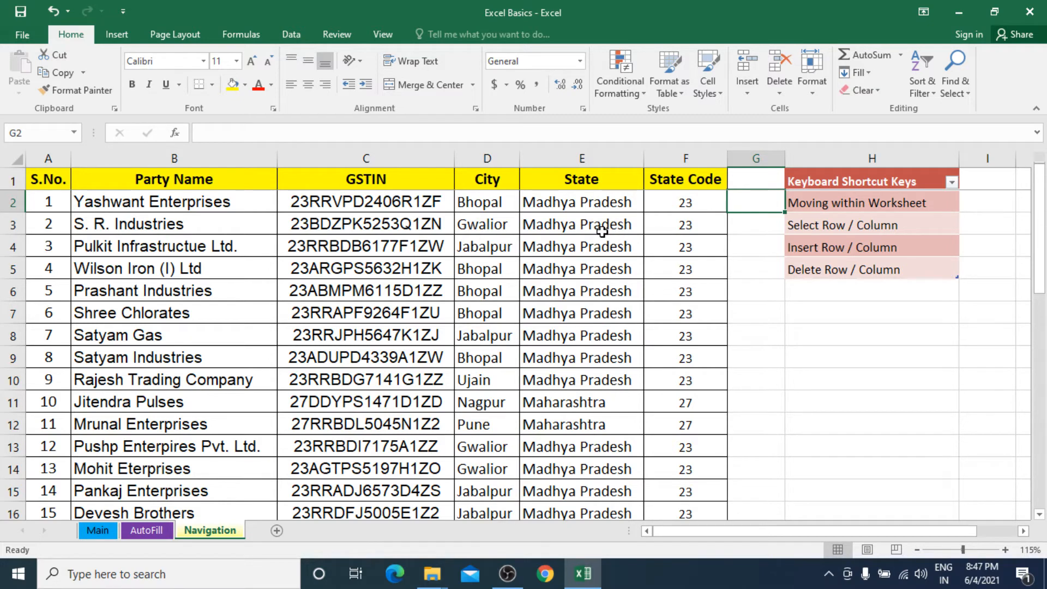
click(483, 202)
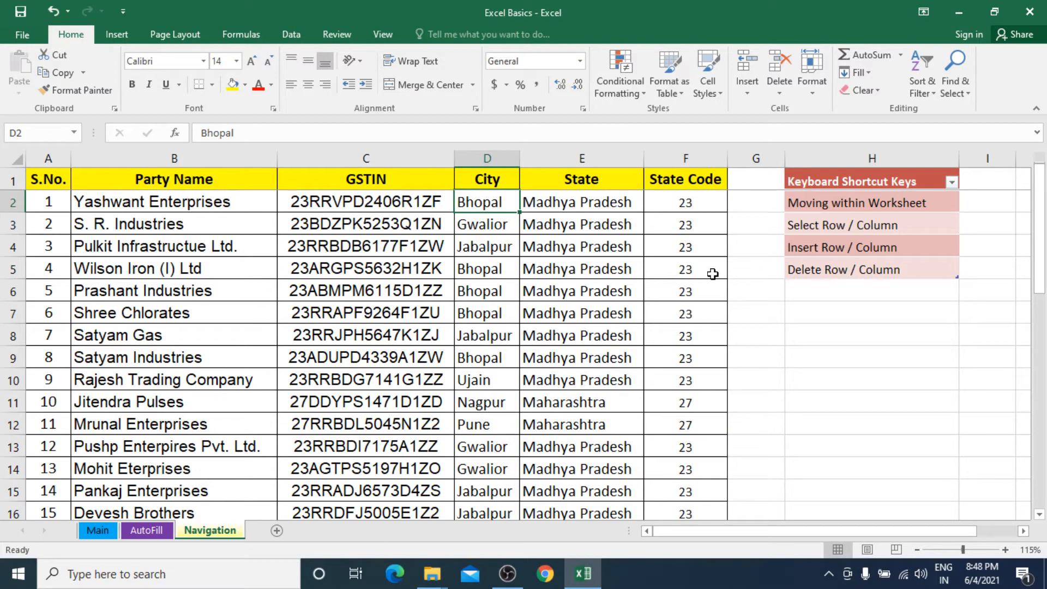
key(ctrl+Down)
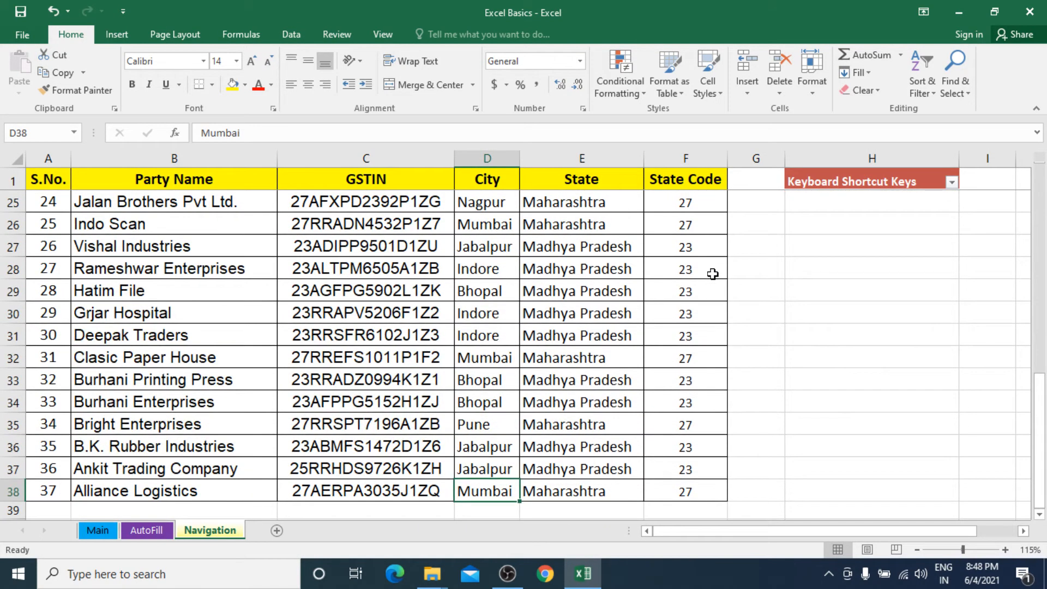
key(ctrl+Up)
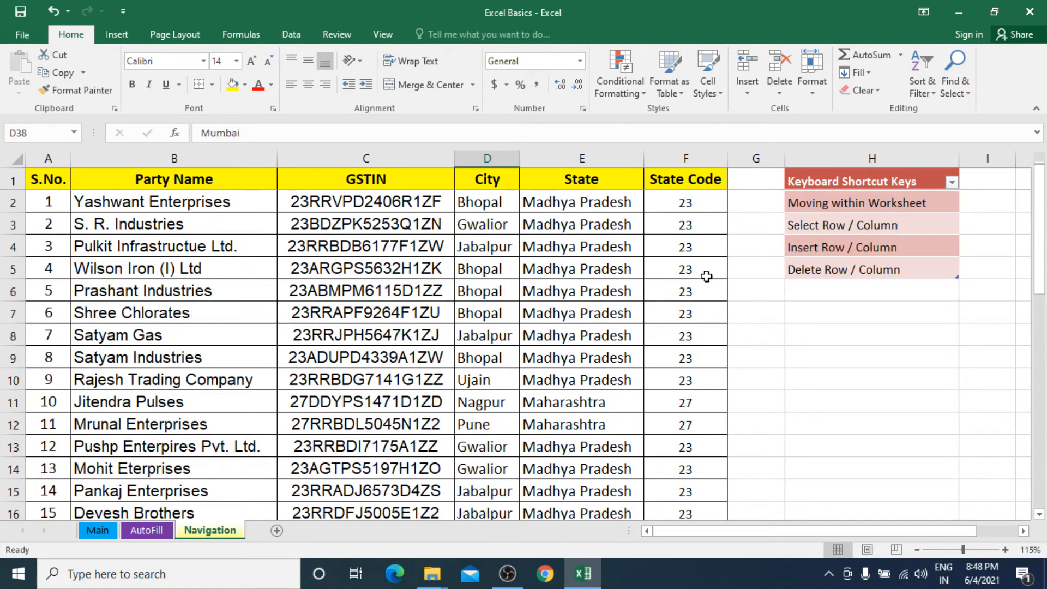
Step: Clear serial number 5 from A6, then move D6's Bhopal onto D2 and undo the move
click(507, 289)
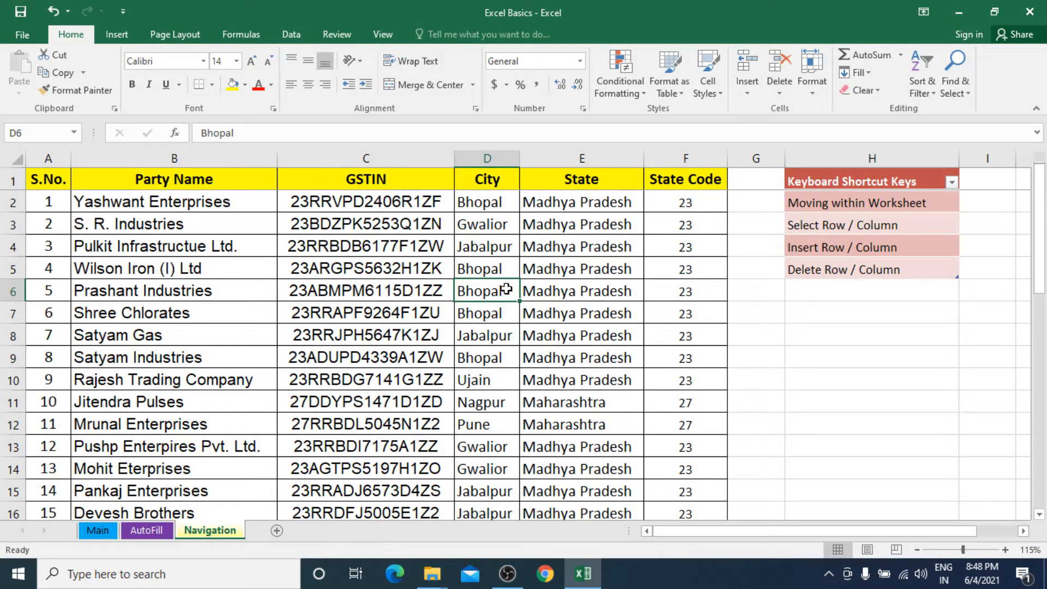
key(ctrl+Left)
key(Delete)
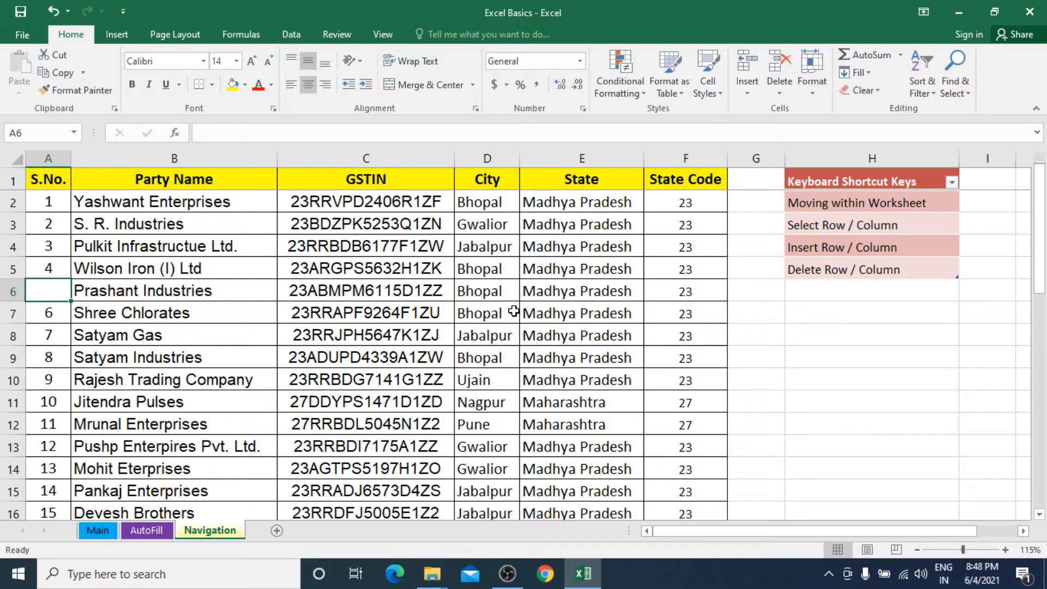
click(495, 297)
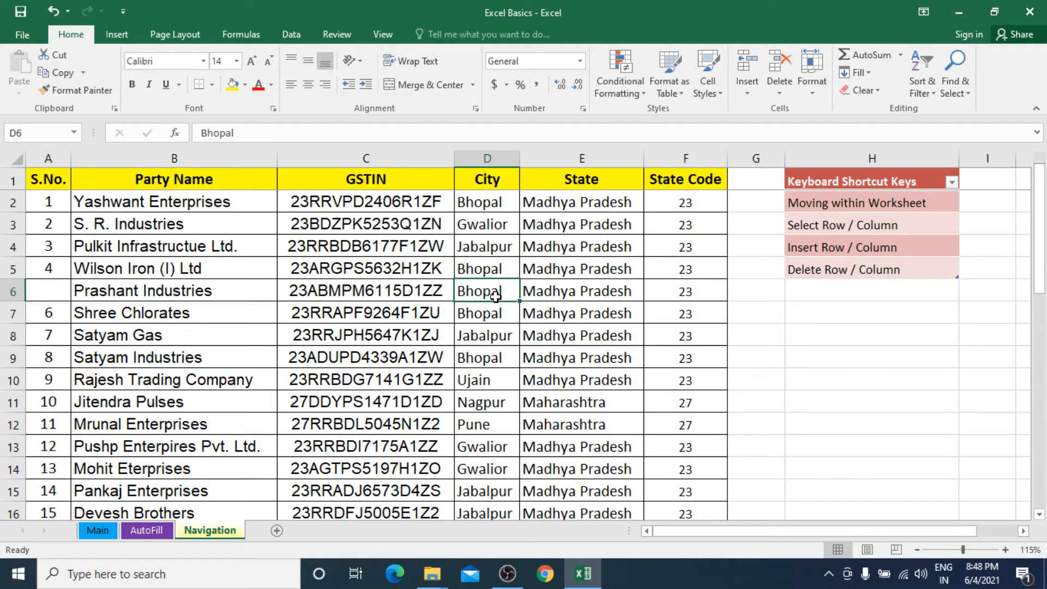
drag(519, 296, 484, 203)
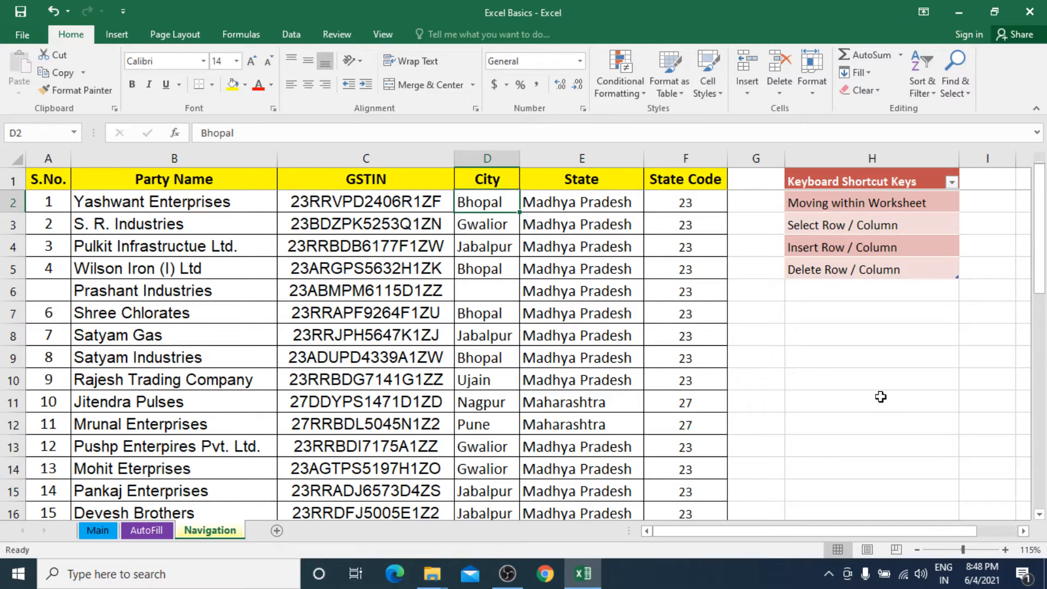
key(ctrl+Down)
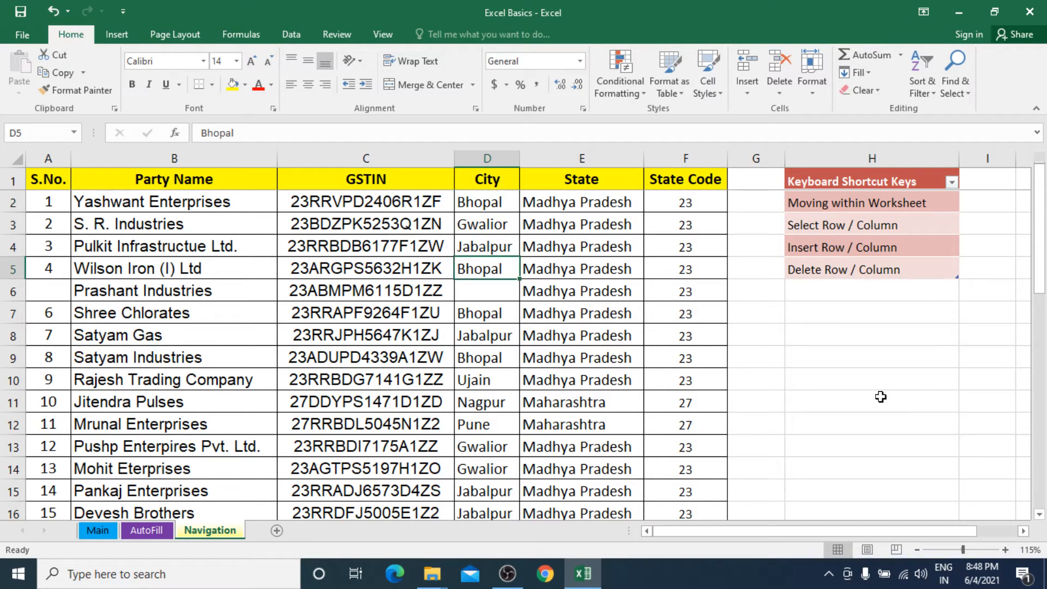
key(Down)
key(Down)
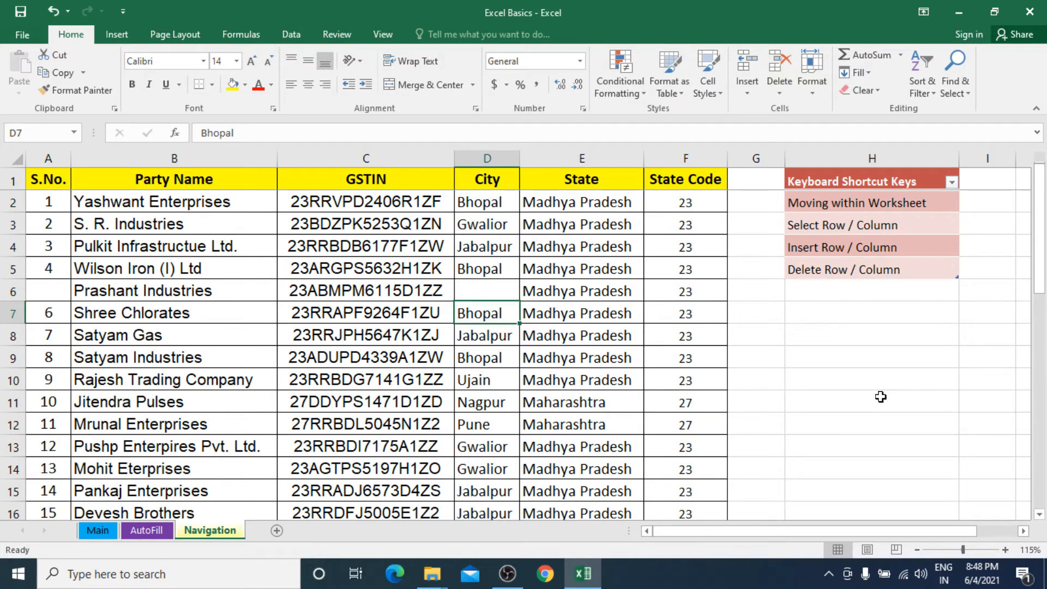
key(Up)
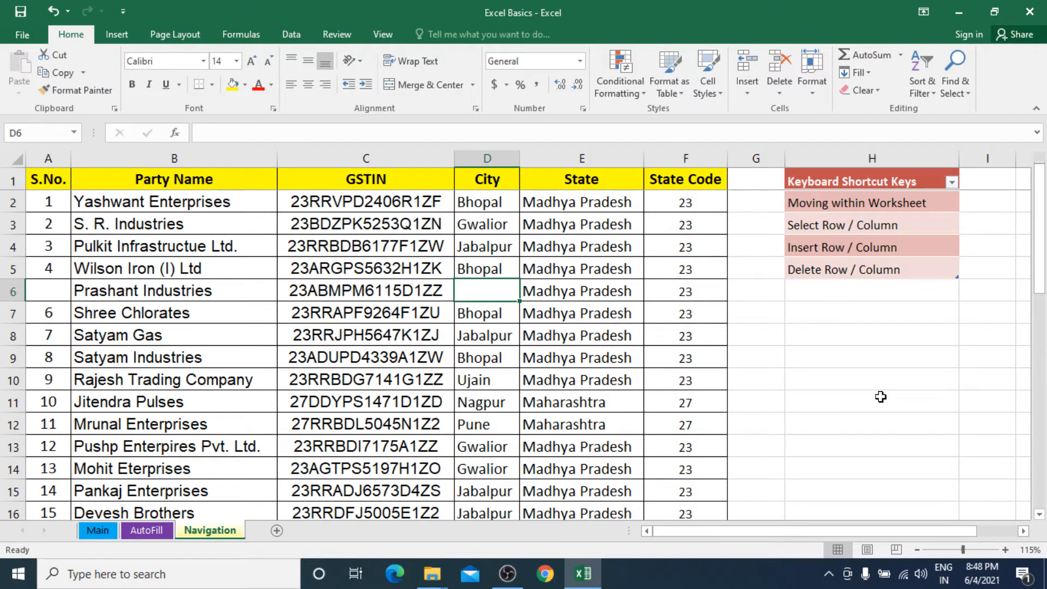
key(ctrl+z)
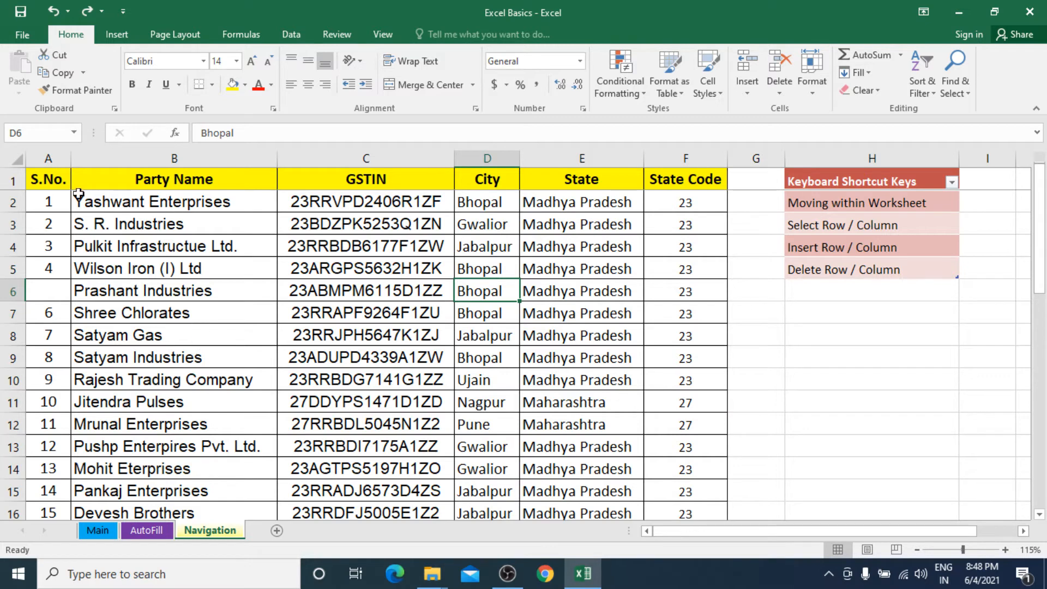
Step: Jump to the sheet's last used cell with Ctrl+End and back with Ctrl+Home
click(58, 180)
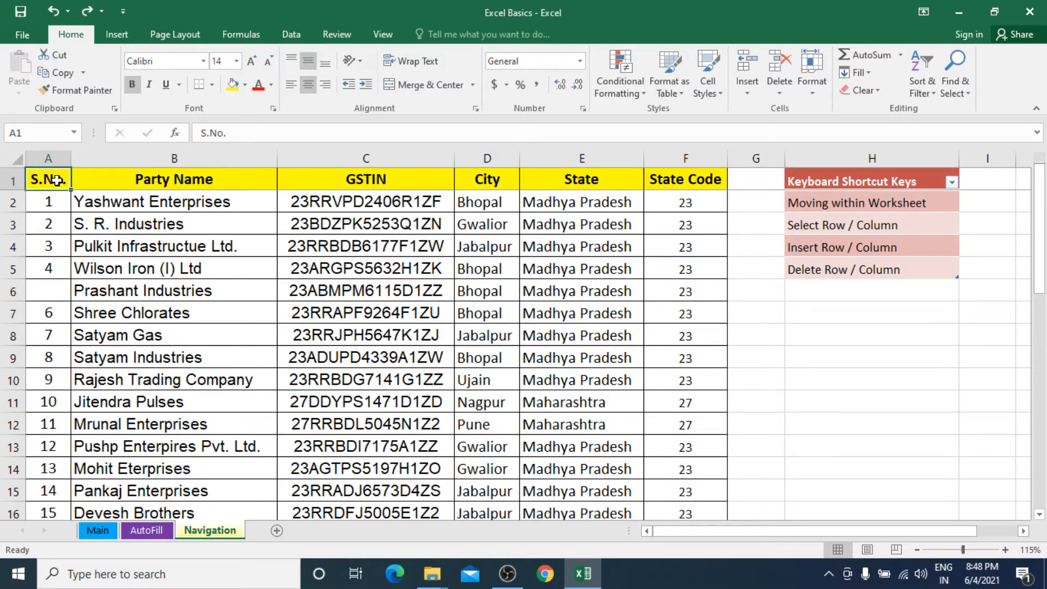
key(ctrl+End)
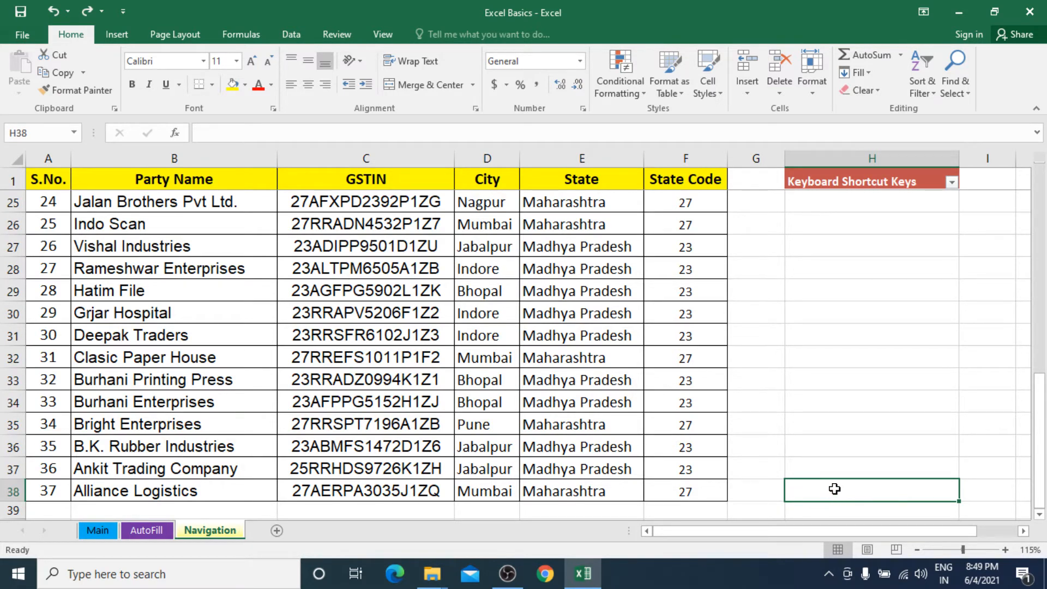
key(ctrl+Home)
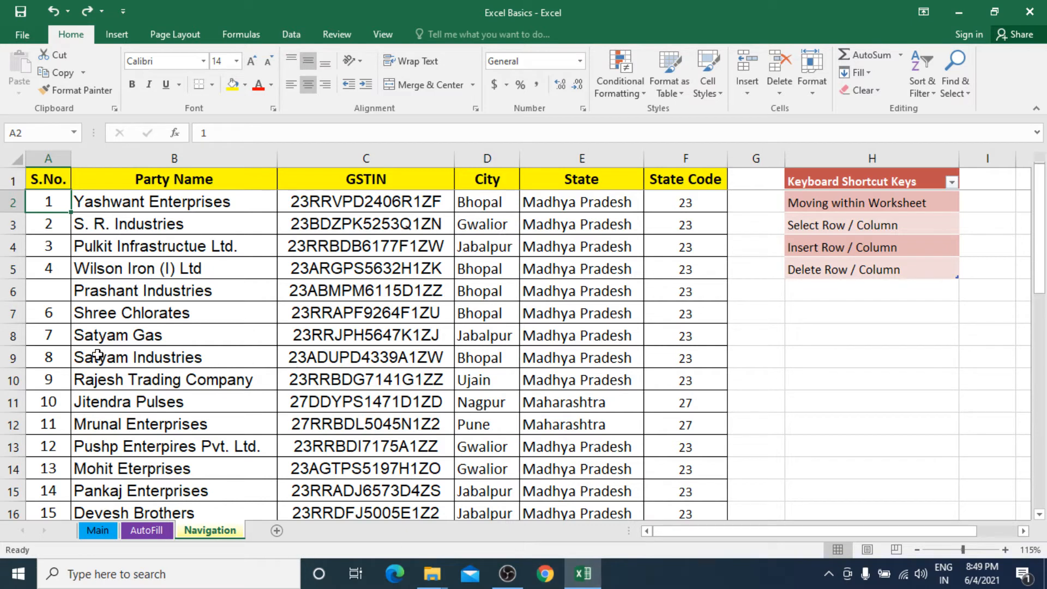
click(61, 291)
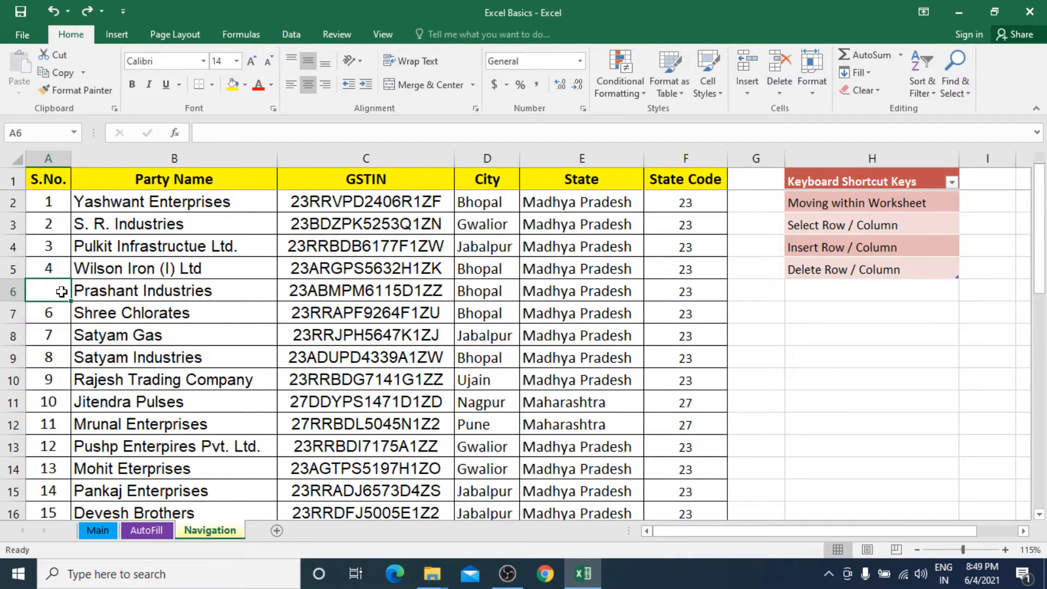
text(5)
click(149, 300)
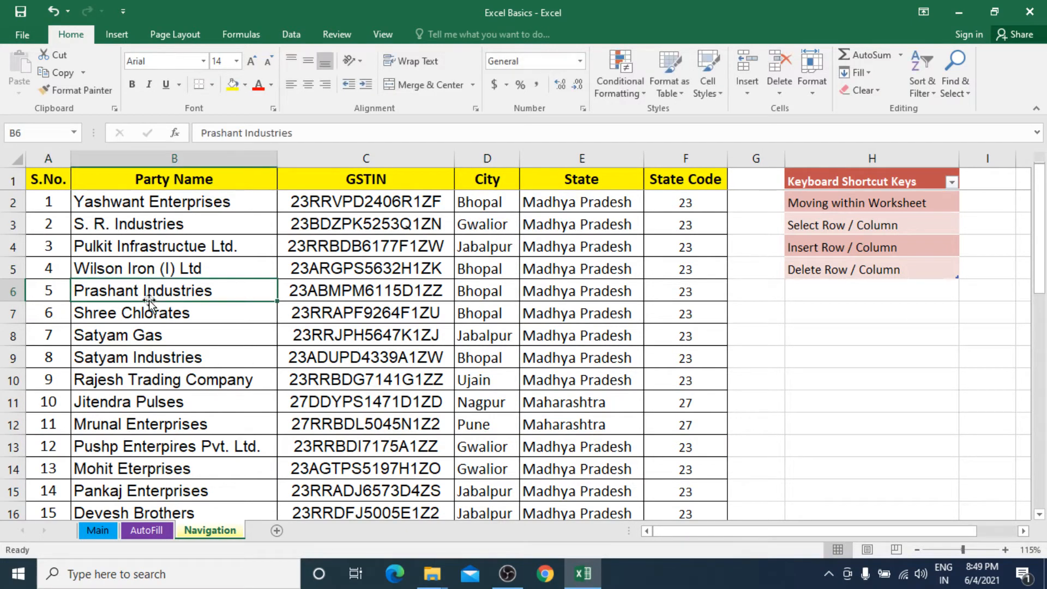
click(157, 157)
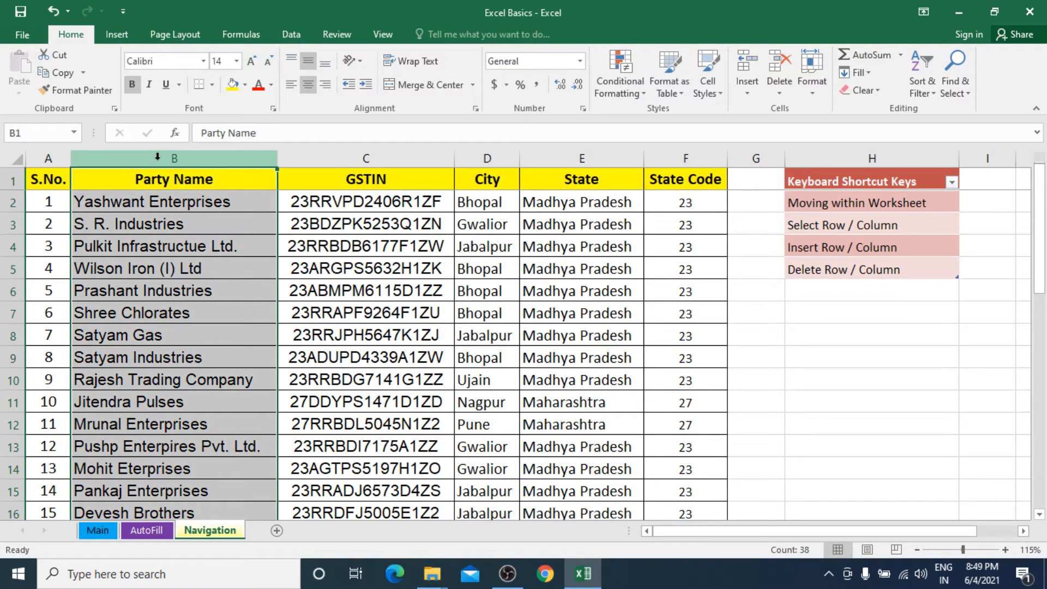
click(374, 158)
click(489, 159)
click(550, 163)
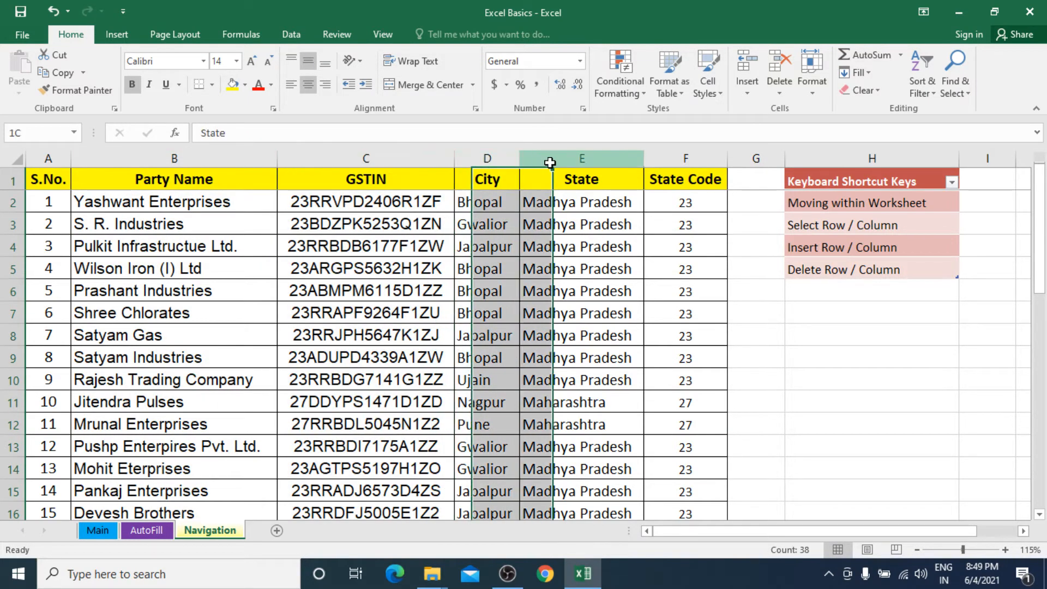
click(673, 159)
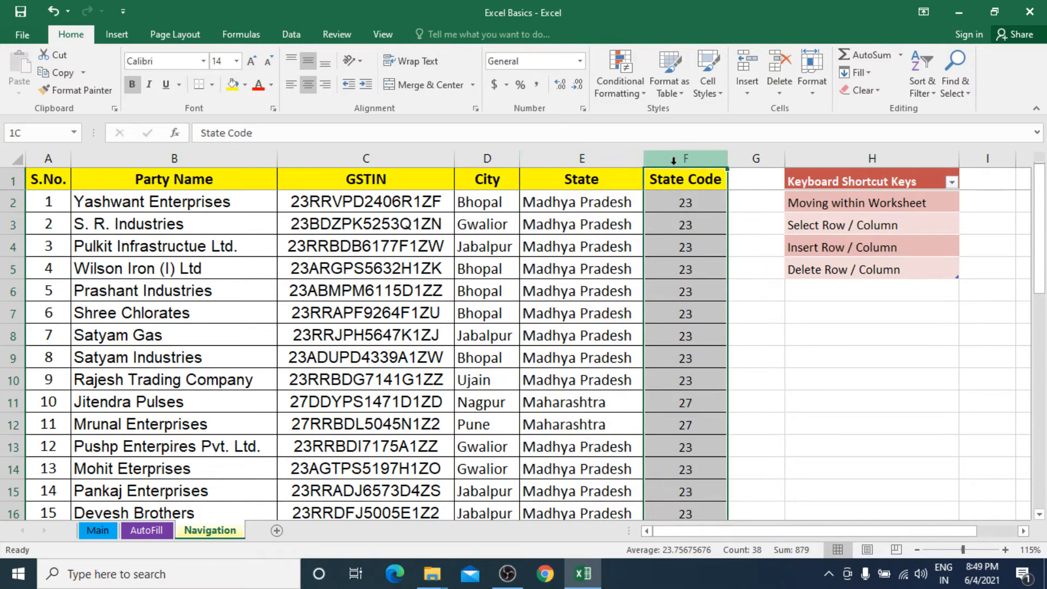
click(388, 218)
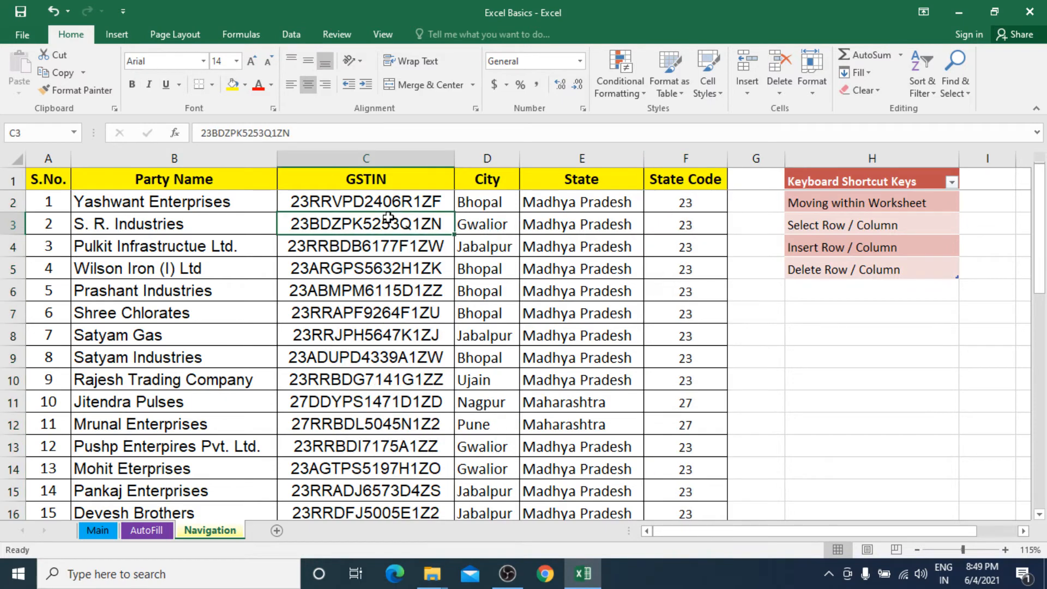
key(ctrl+space)
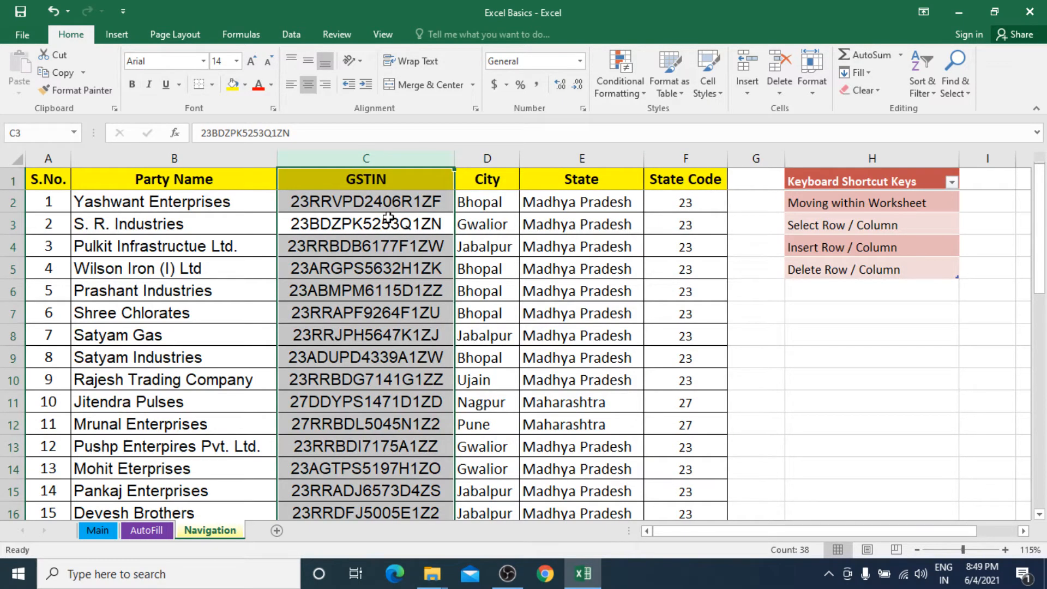
click(241, 281)
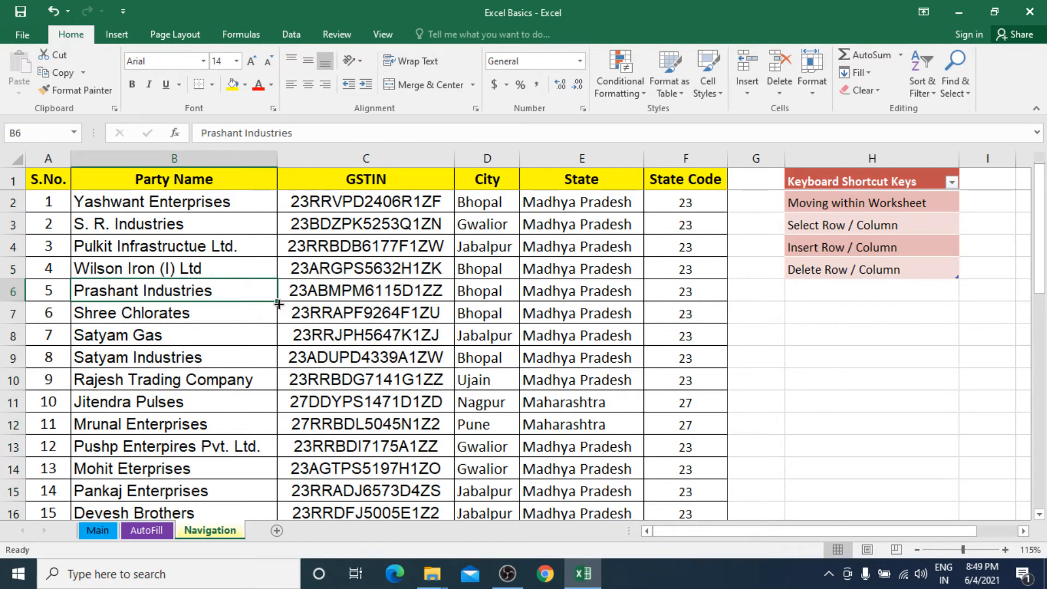
key(shift+space)
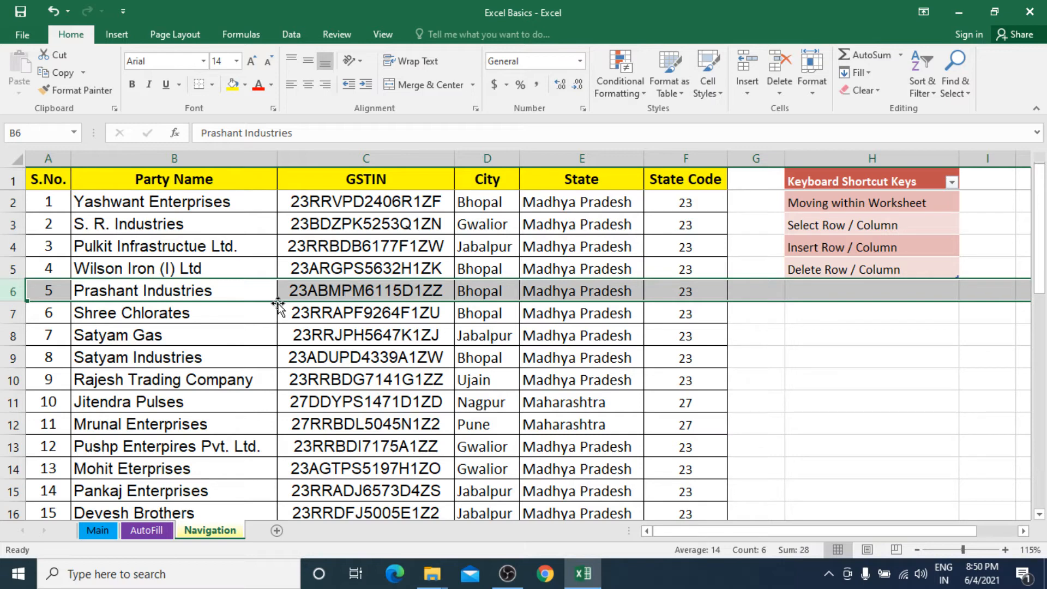
key(shift+Down)
key(shift+Down)
key(shift+Down)
key(shift+Down)
key(shift+Down)
key(shift+Down)
key(shift+Down)
key(shift+Down)
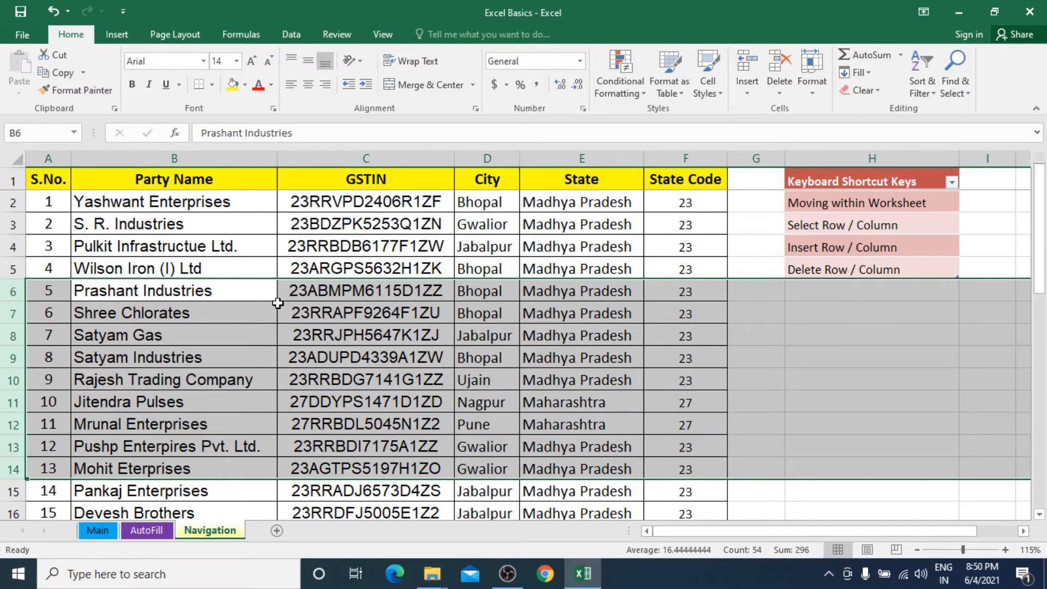
key(Up)
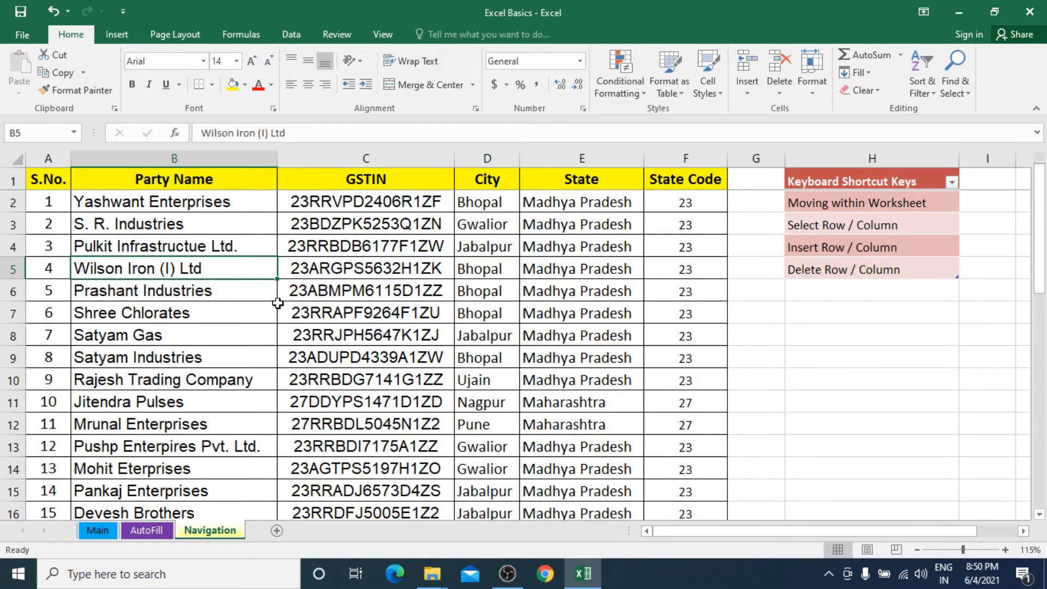
key(ctrl+space)
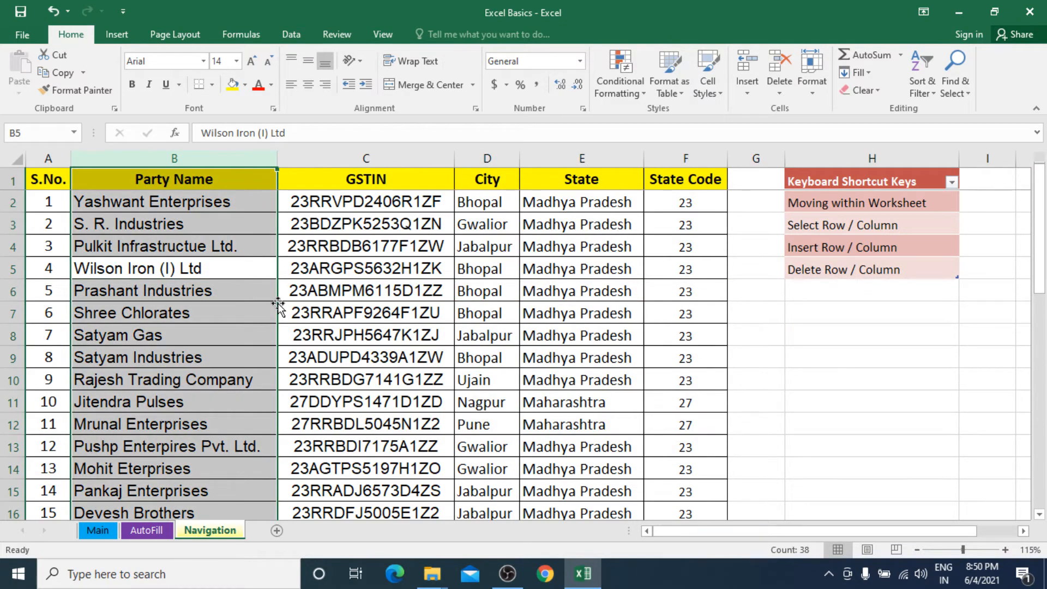
key(shift+Right)
key(shift+Right)
key(shift+Right)
key(shift+Right)
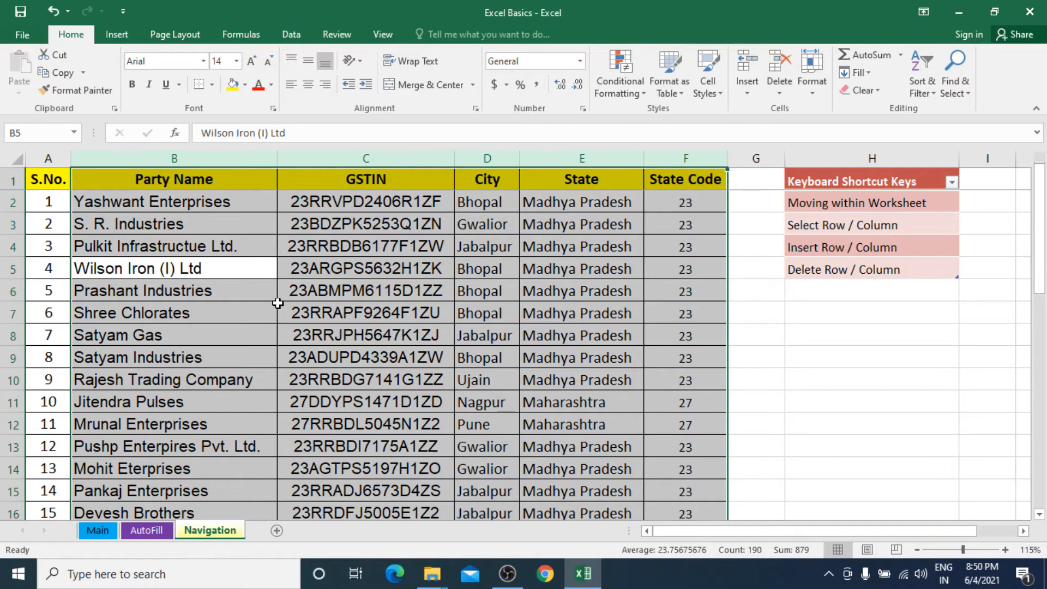
click(342, 261)
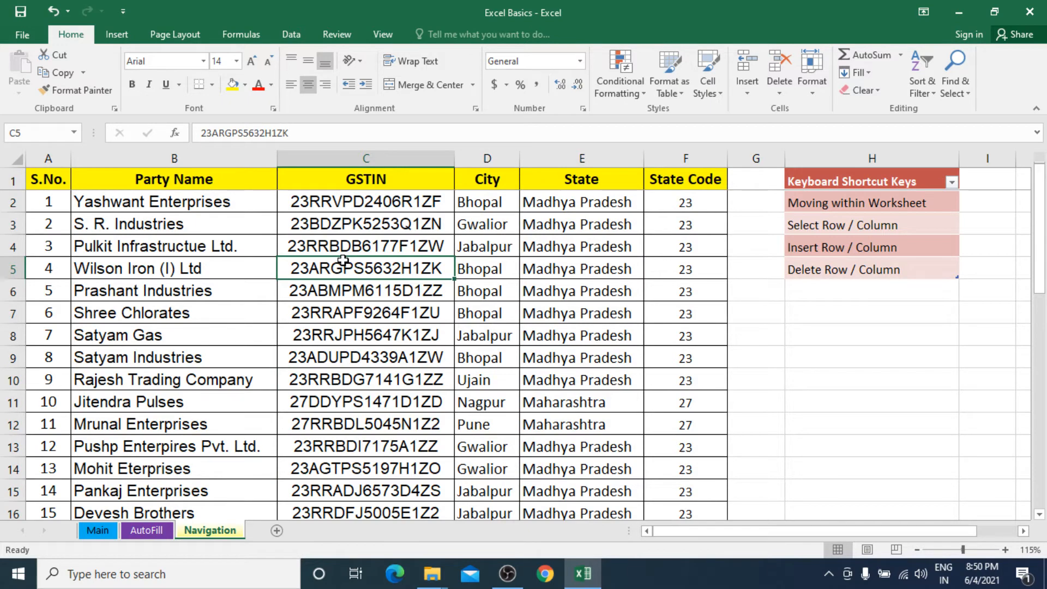
click(822, 250)
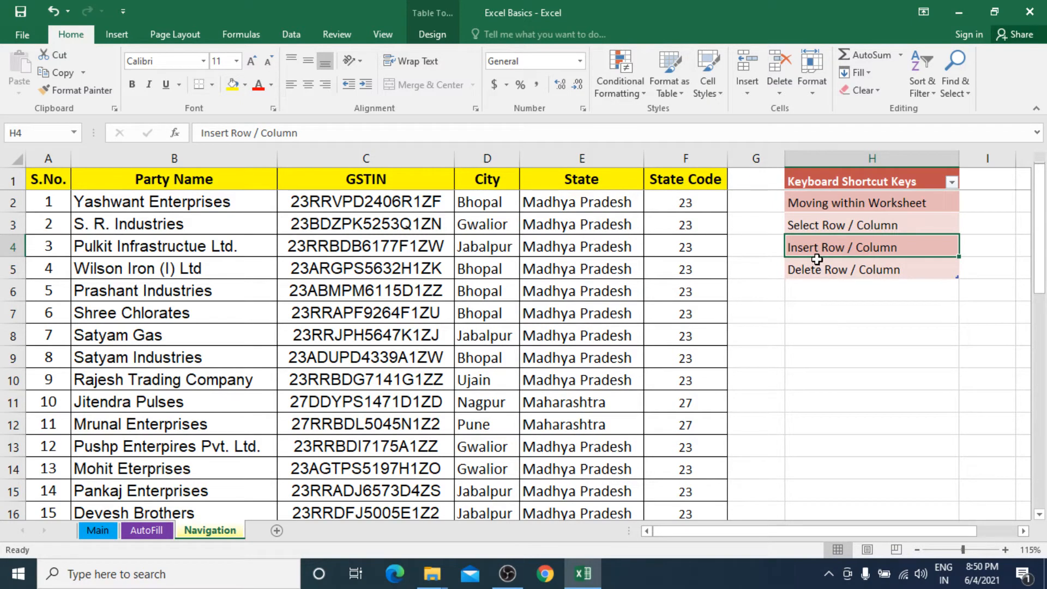
click(362, 227)
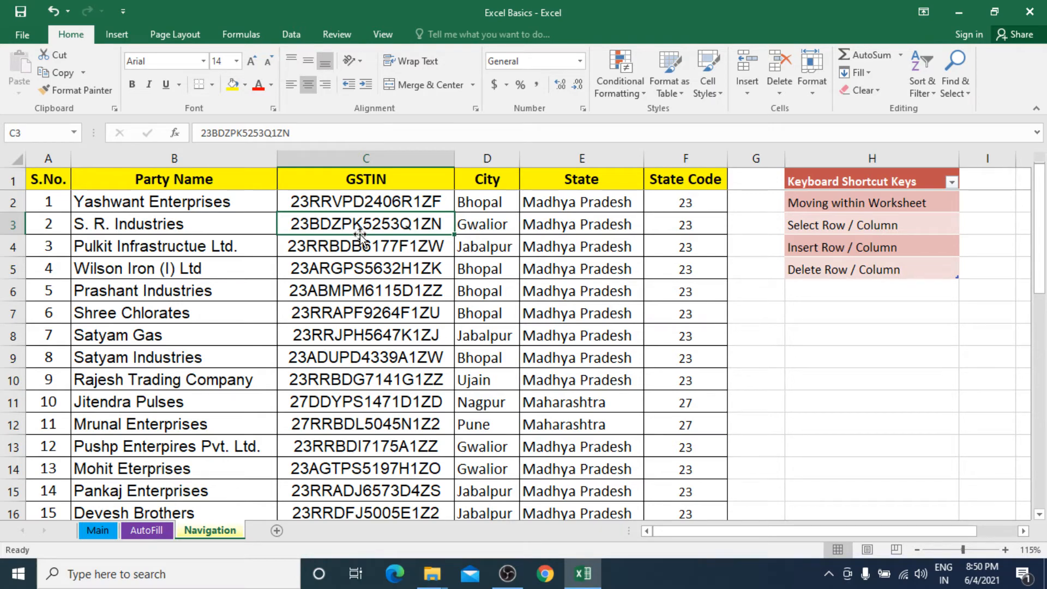
key(ctrl+space)
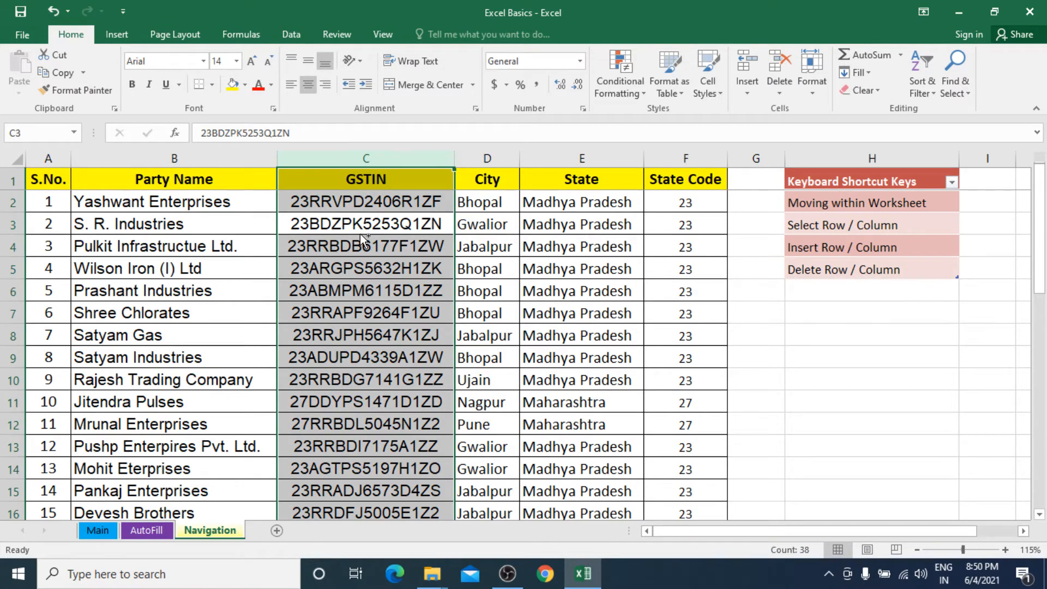
key(ctrl+shift+plus)
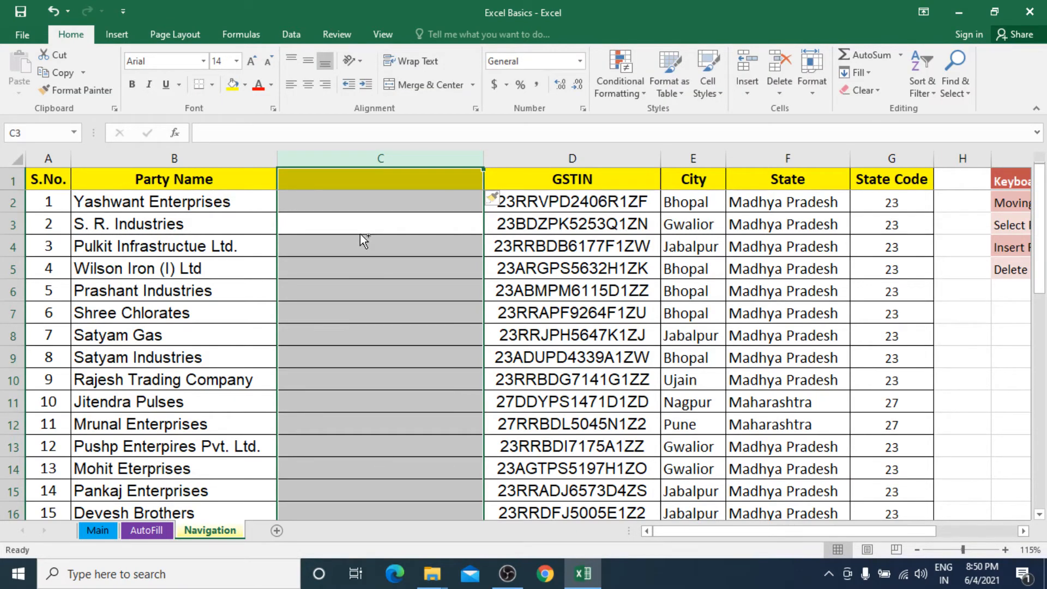
key(ctrl+shift+plus)
key(ctrl+shift+plus)
key(ctrl+shift+plus)
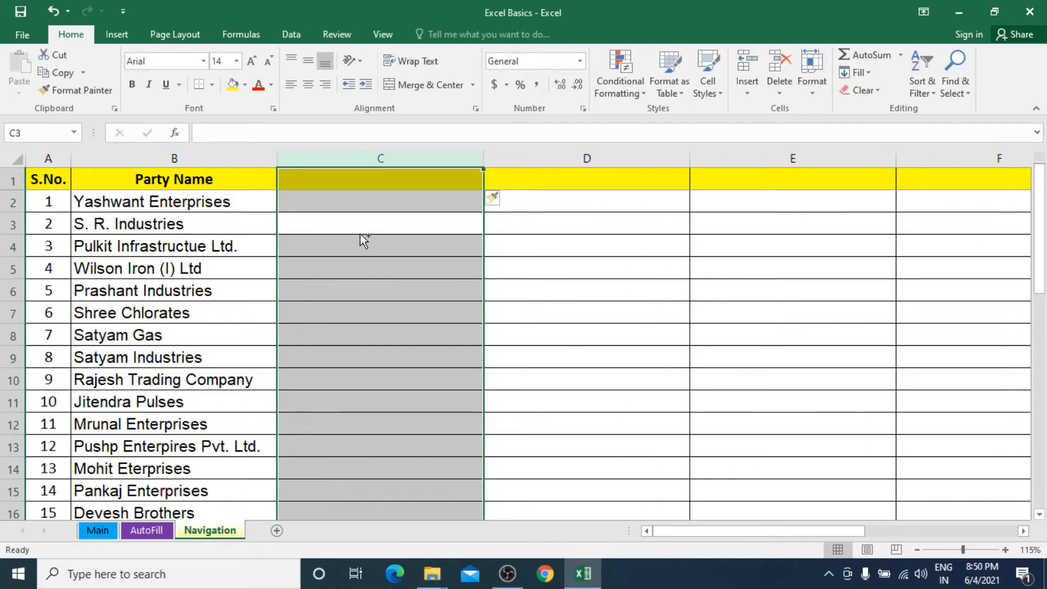
key(ctrl+shift+minus)
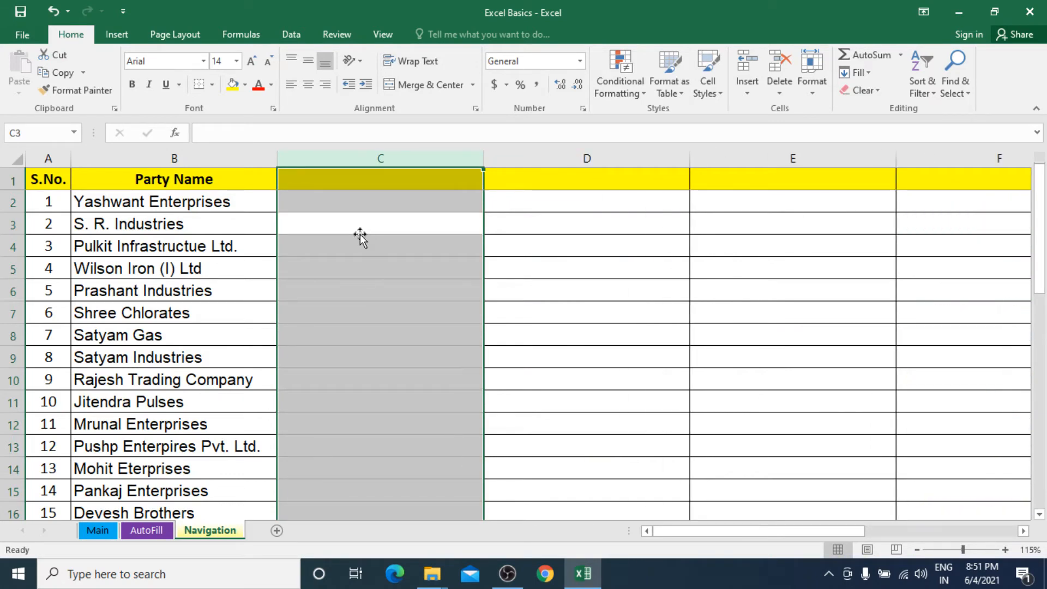
drag(356, 159, 320, 201)
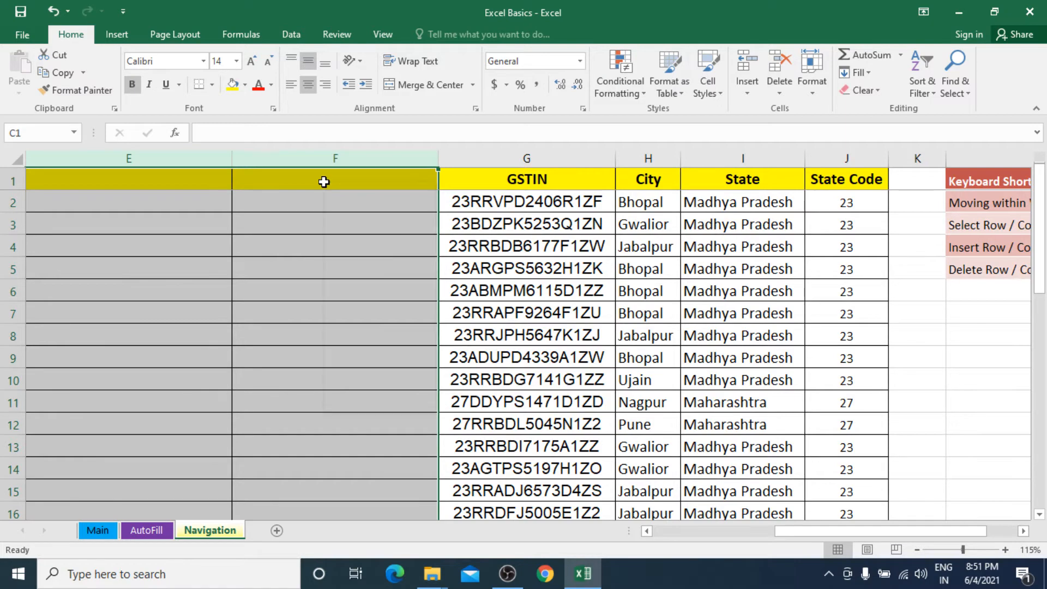
right_click(324, 182)
click(373, 303)
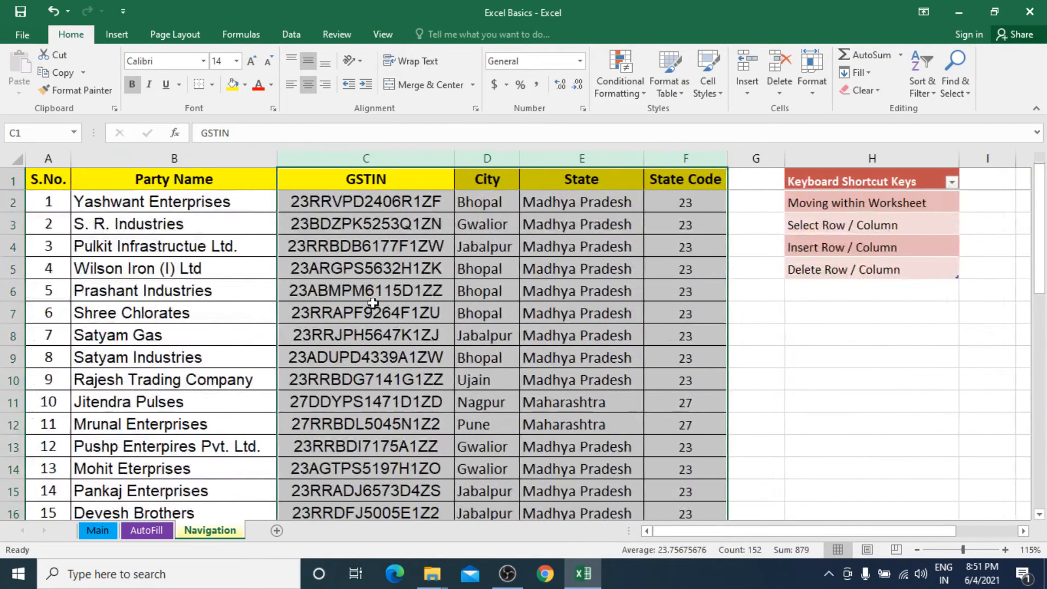
key(ctrl+space)
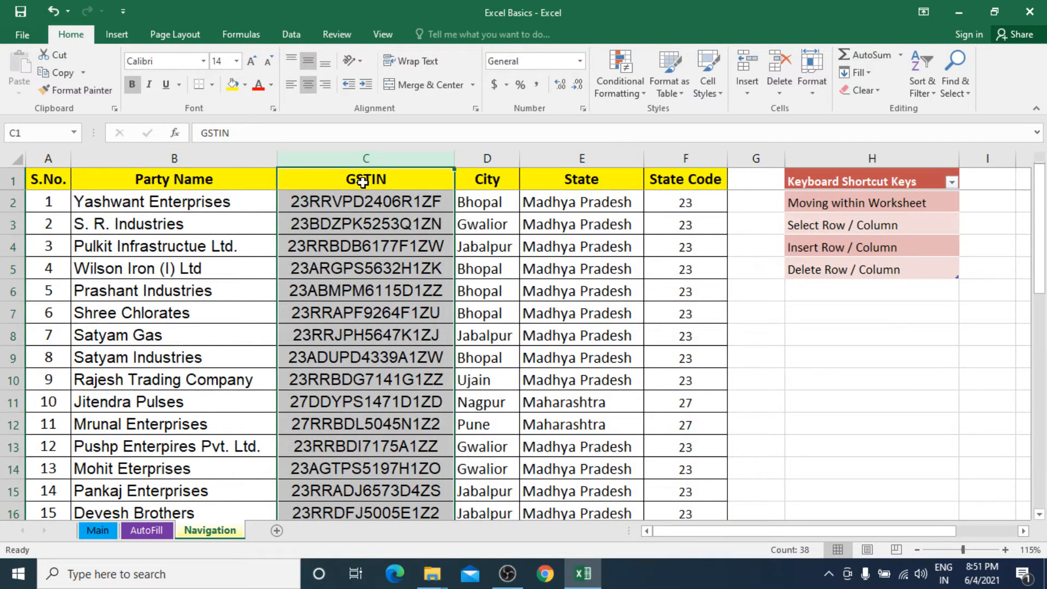
click(362, 181)
click(386, 160)
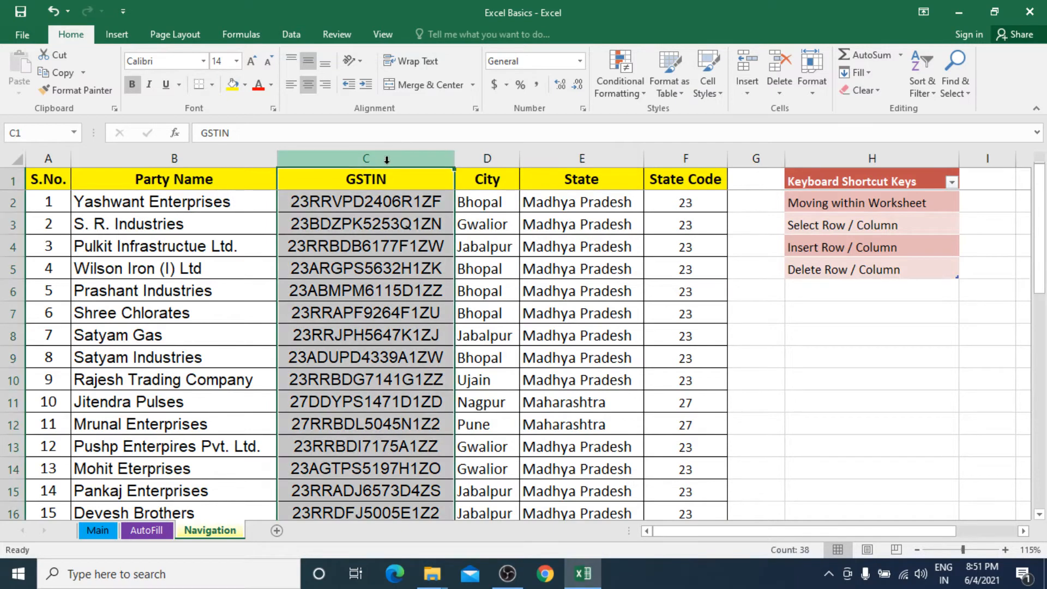
right_click(387, 159)
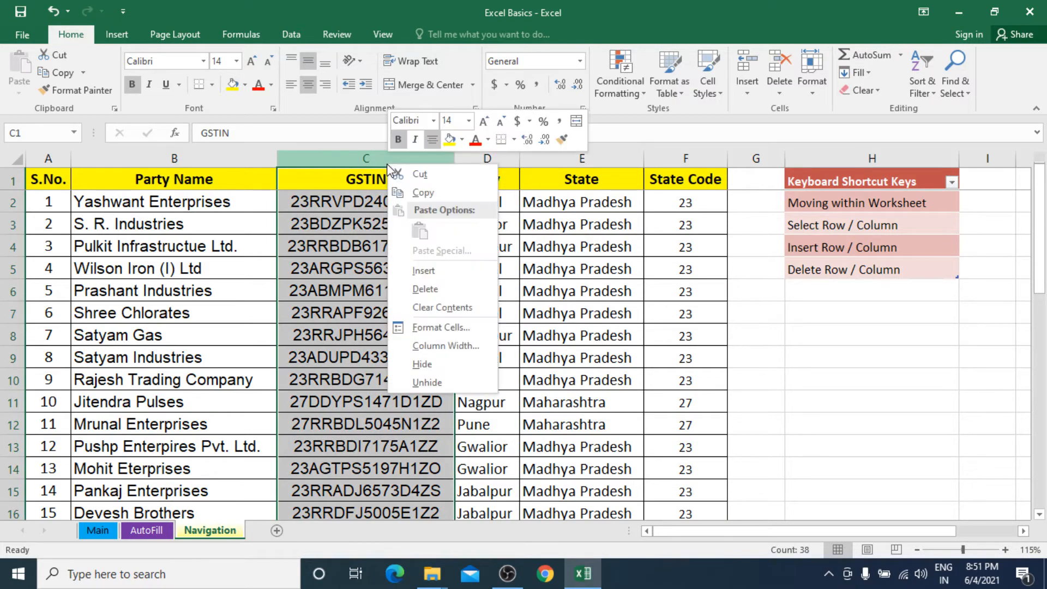
click(445, 275)
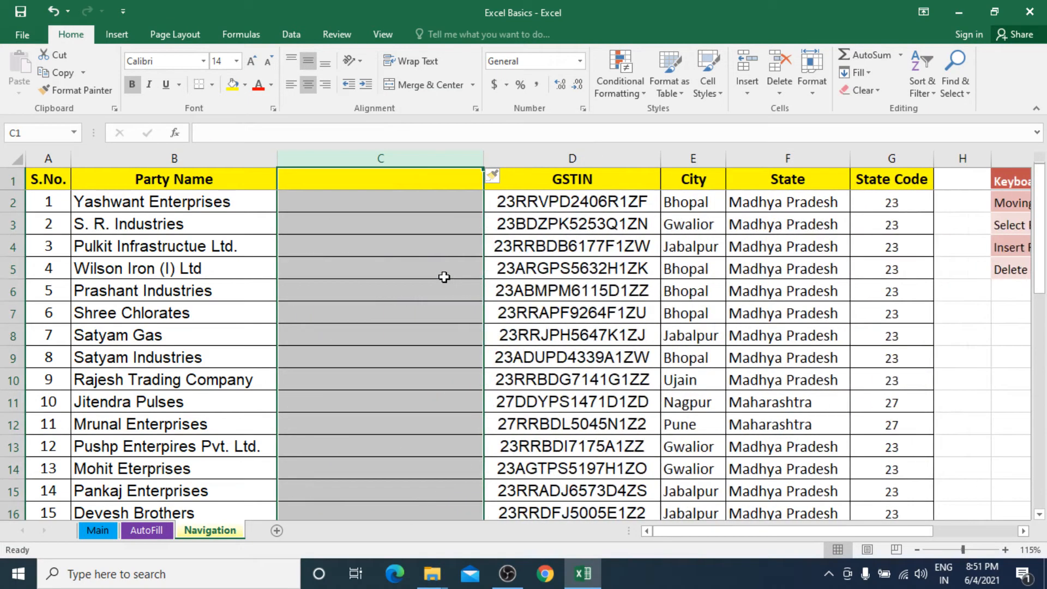
right_click(363, 163)
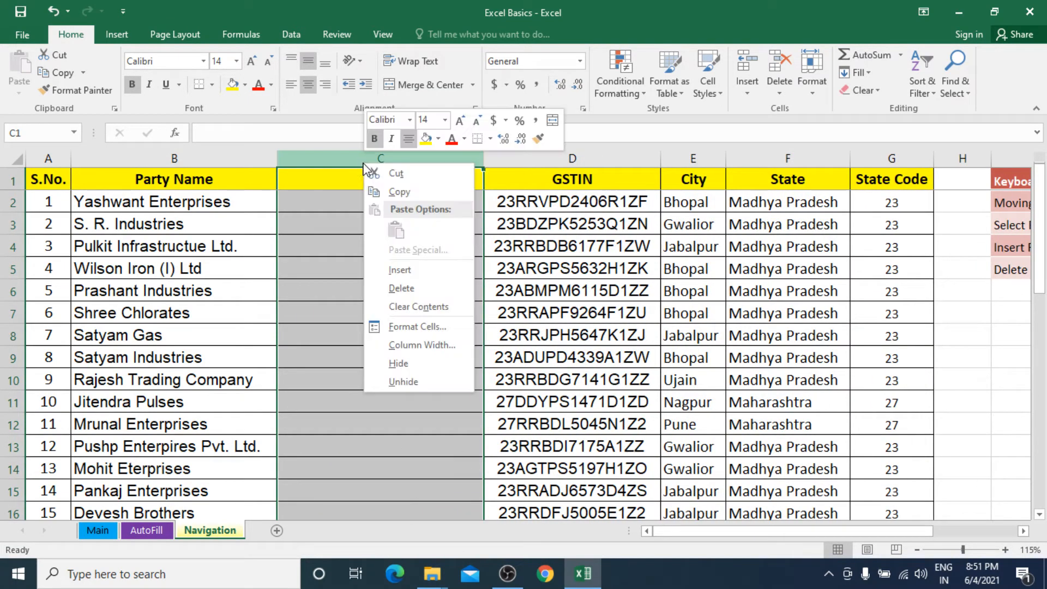
click(401, 288)
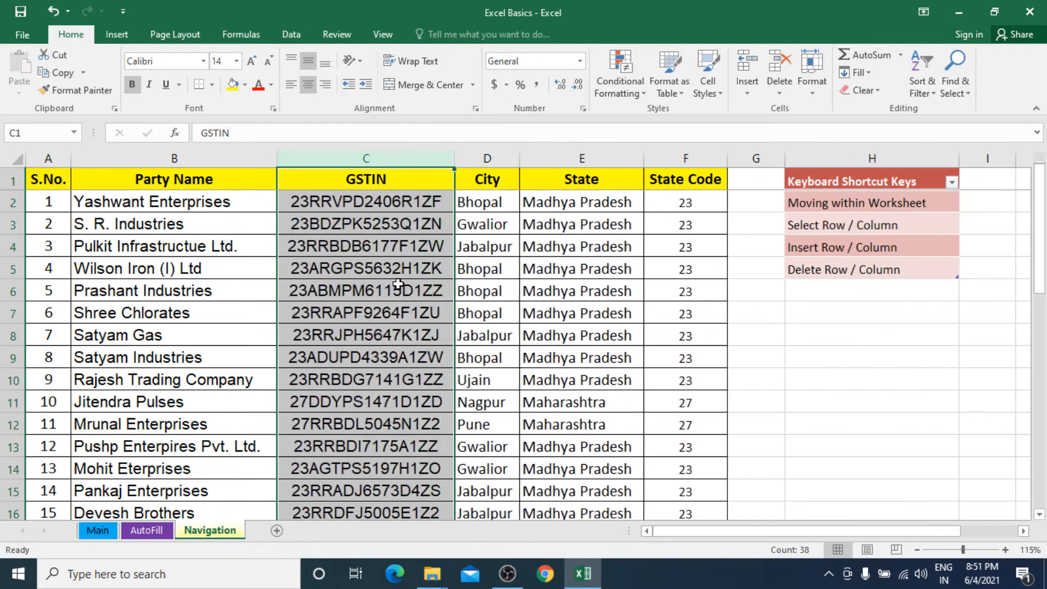
click(371, 203)
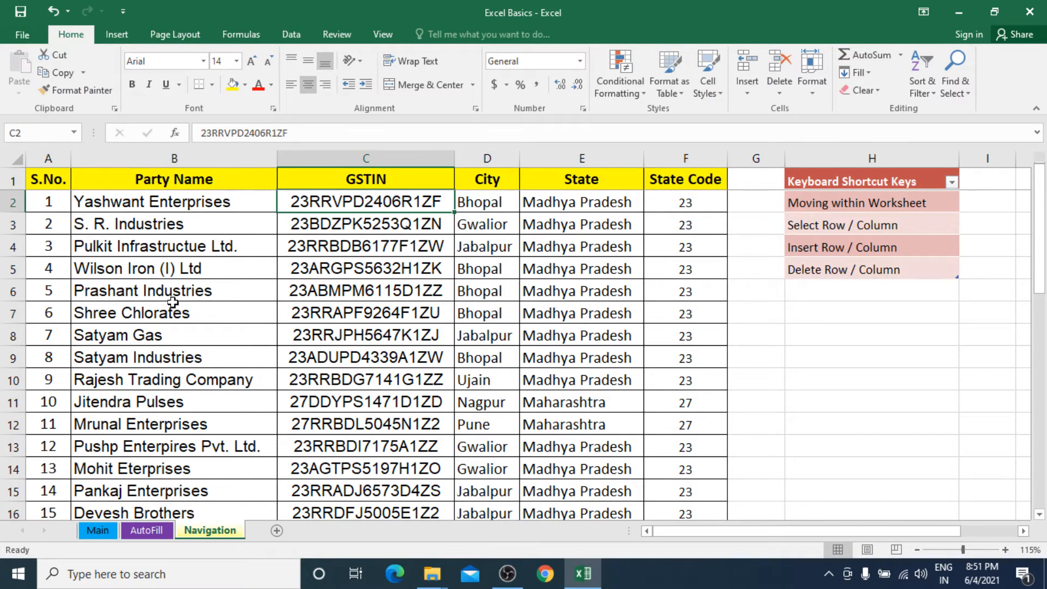
click(46, 311)
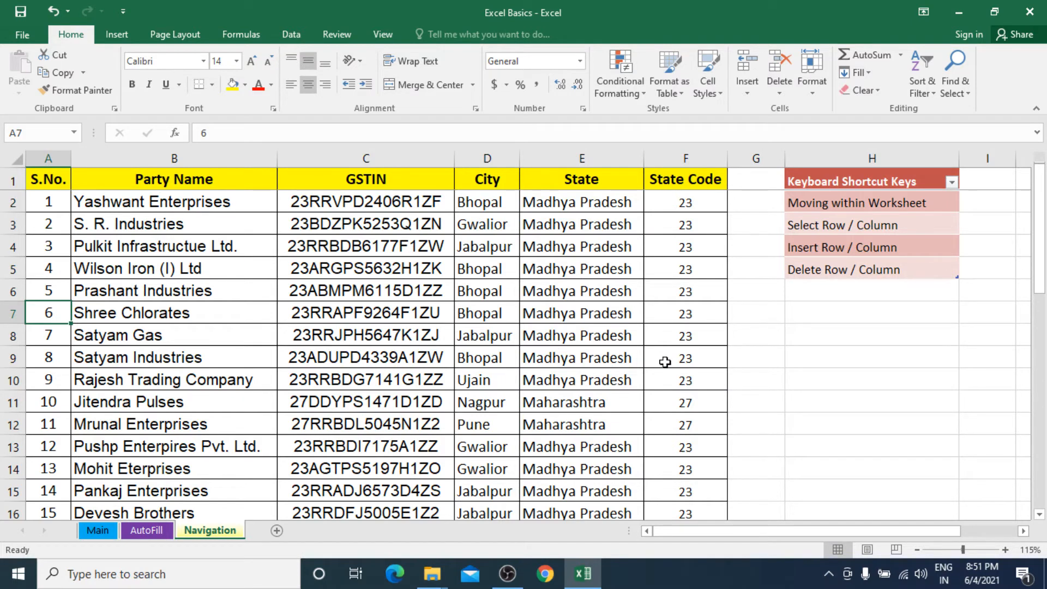
key(shift+space)
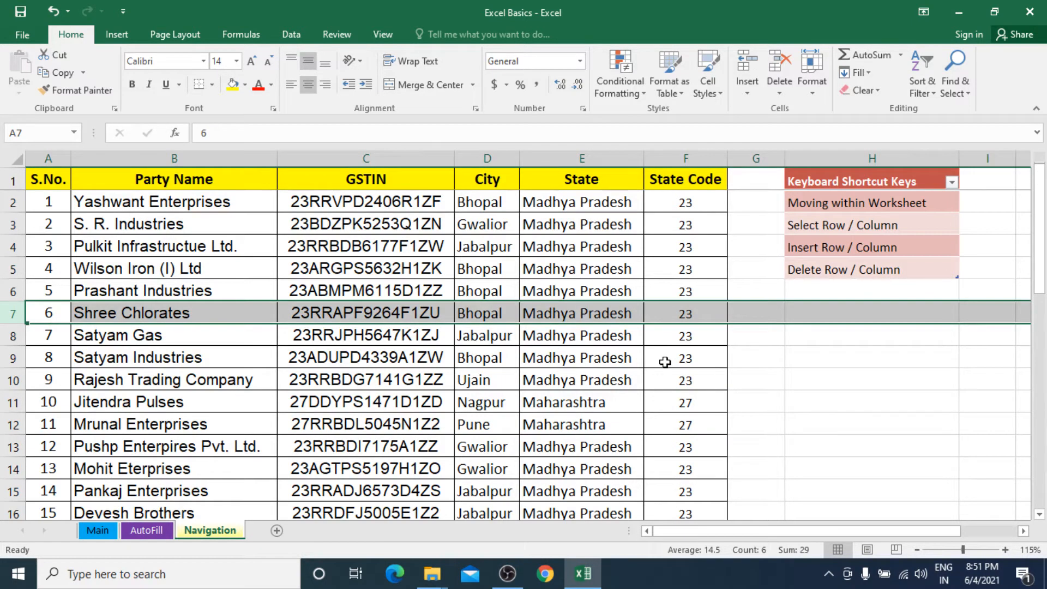
key(ctrl+shift+plus)
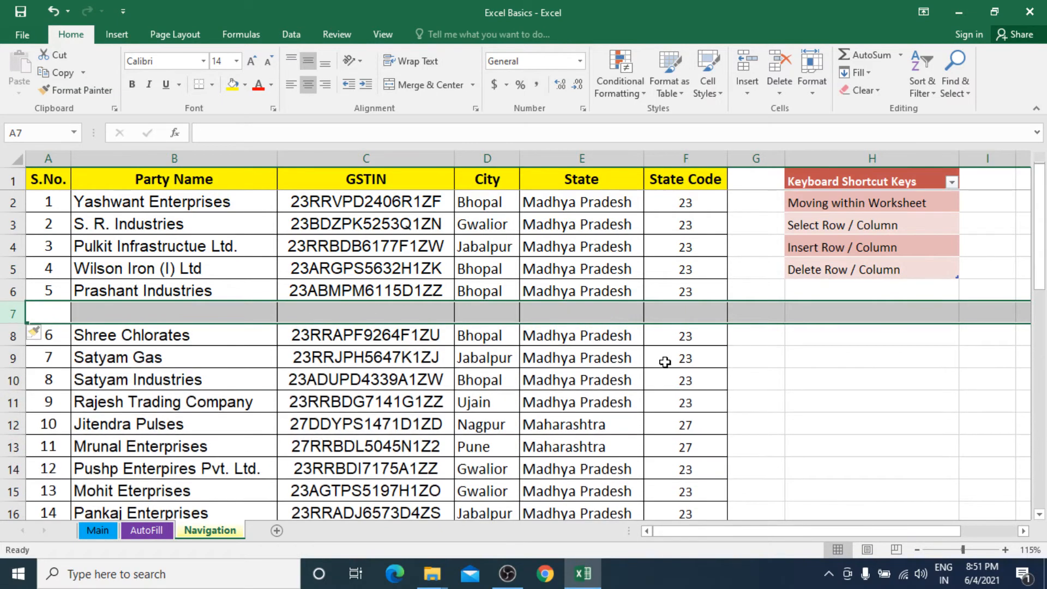
right_click(209, 314)
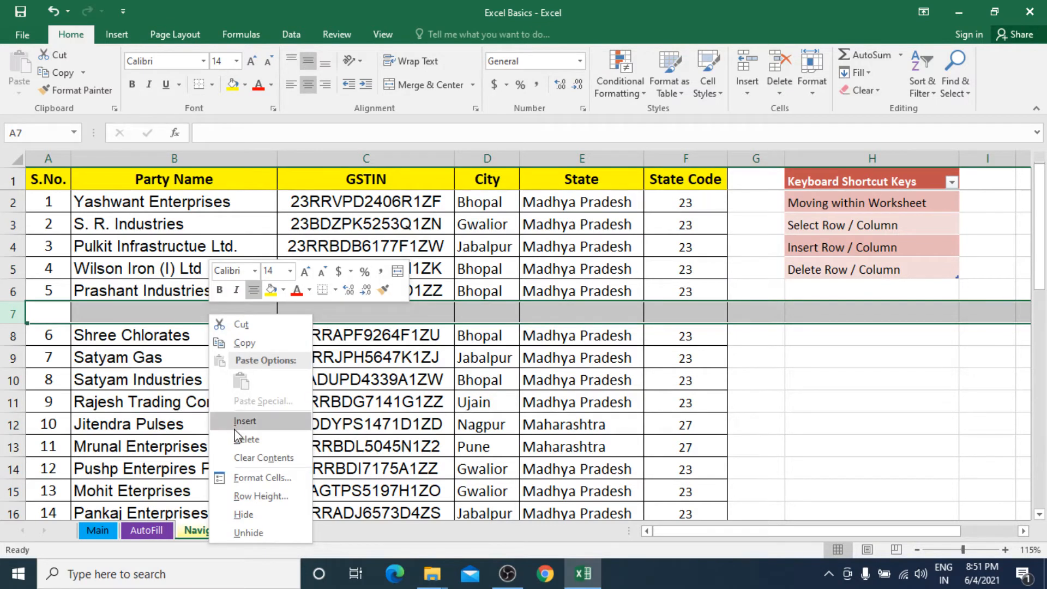
click(242, 439)
click(218, 350)
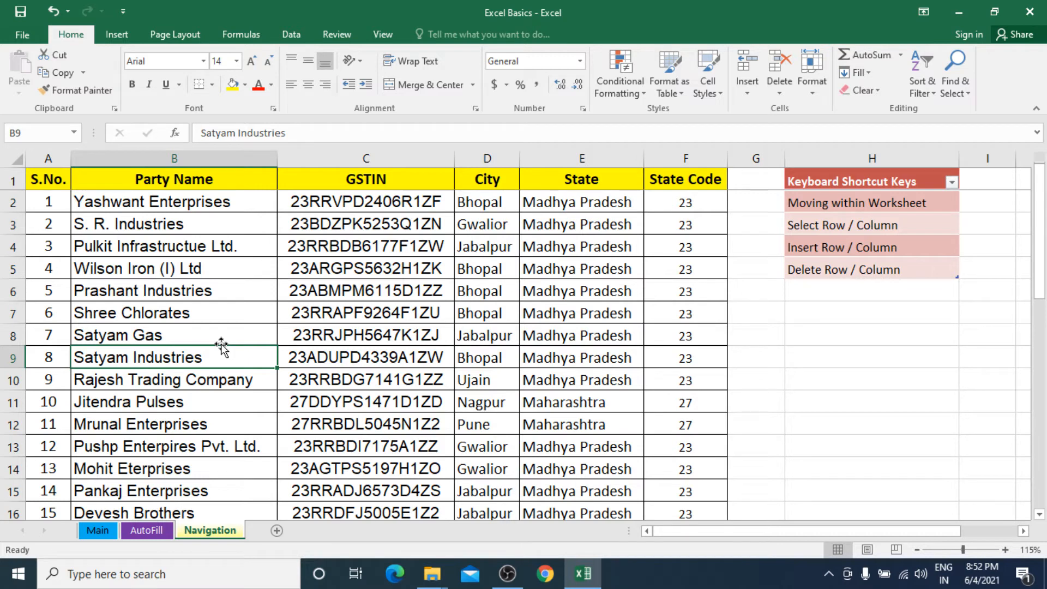
click(831, 252)
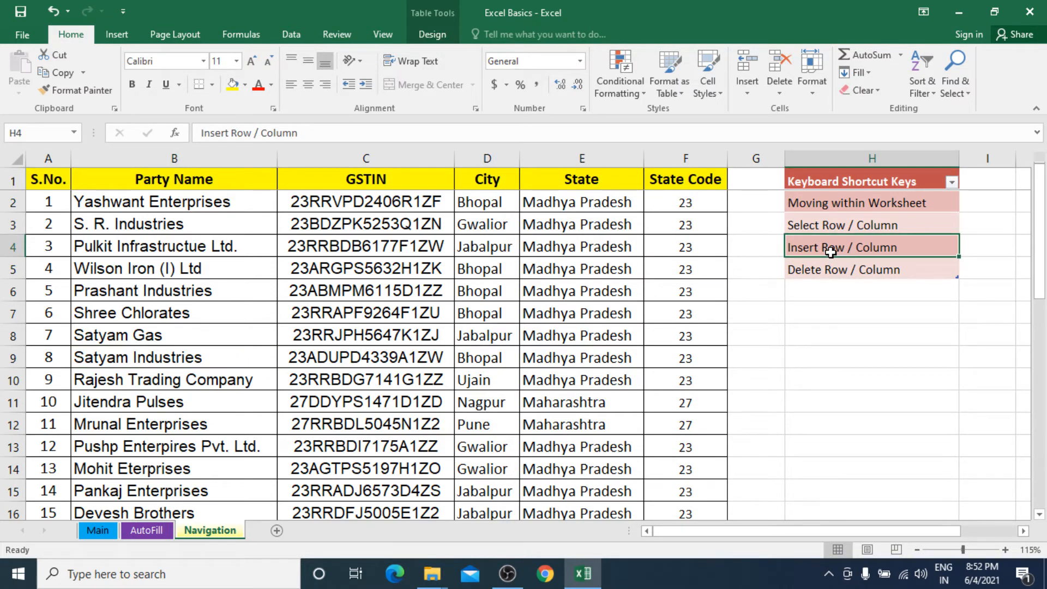
click(826, 274)
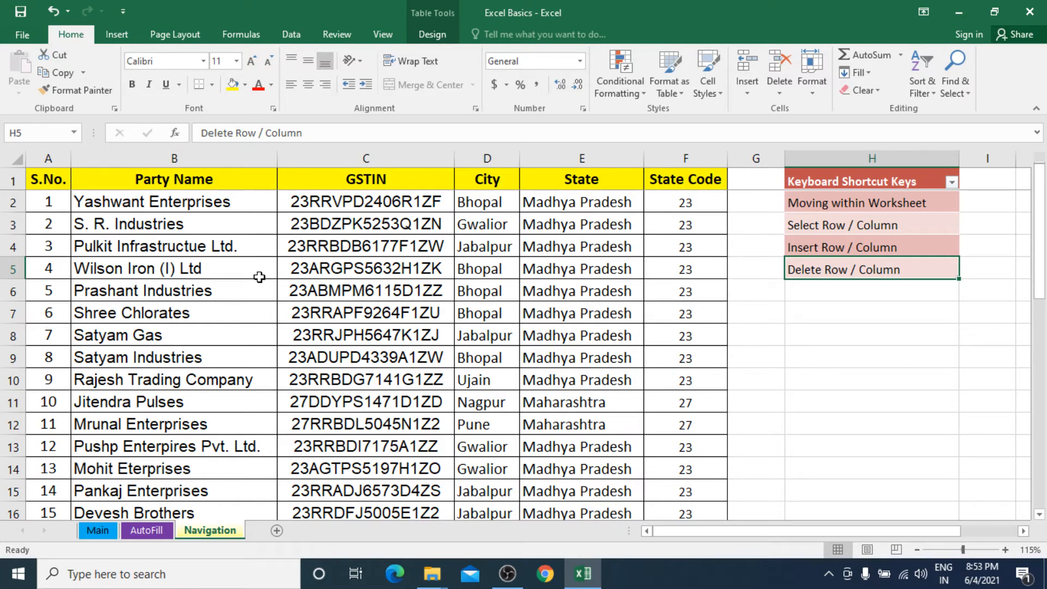
Step: Add Sheet4, copy Navigation's A1:F9 (header plus eight rows), and switch to Sheet4
click(277, 531)
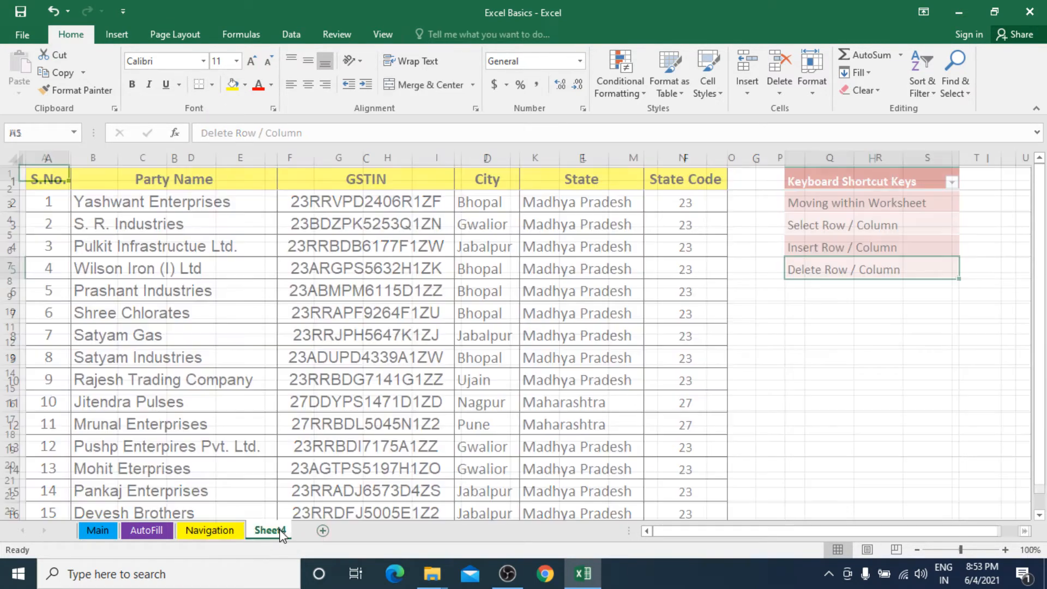
click(206, 530)
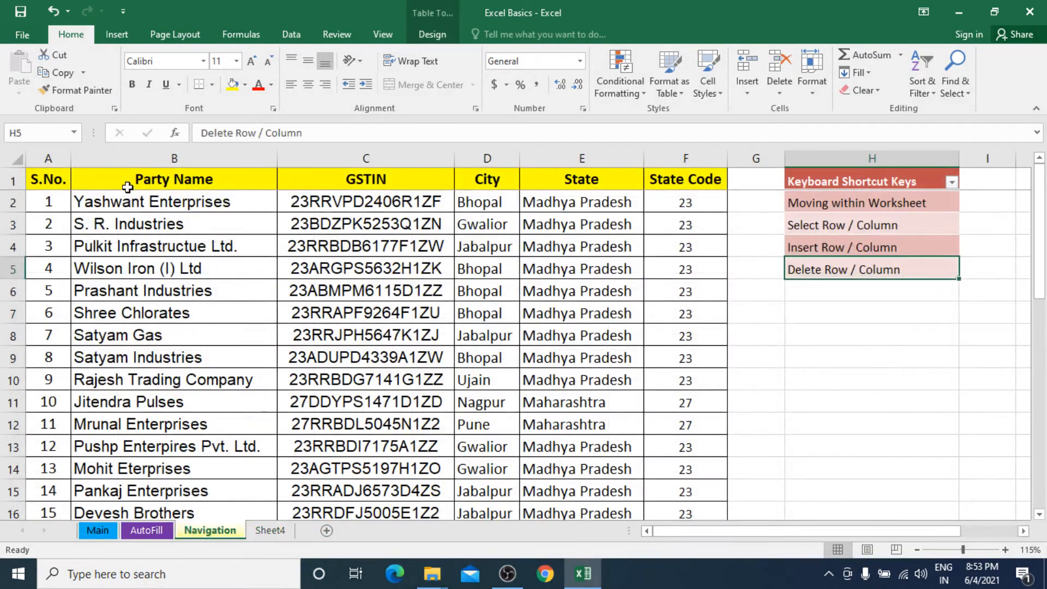
drag(125, 203, 680, 363)
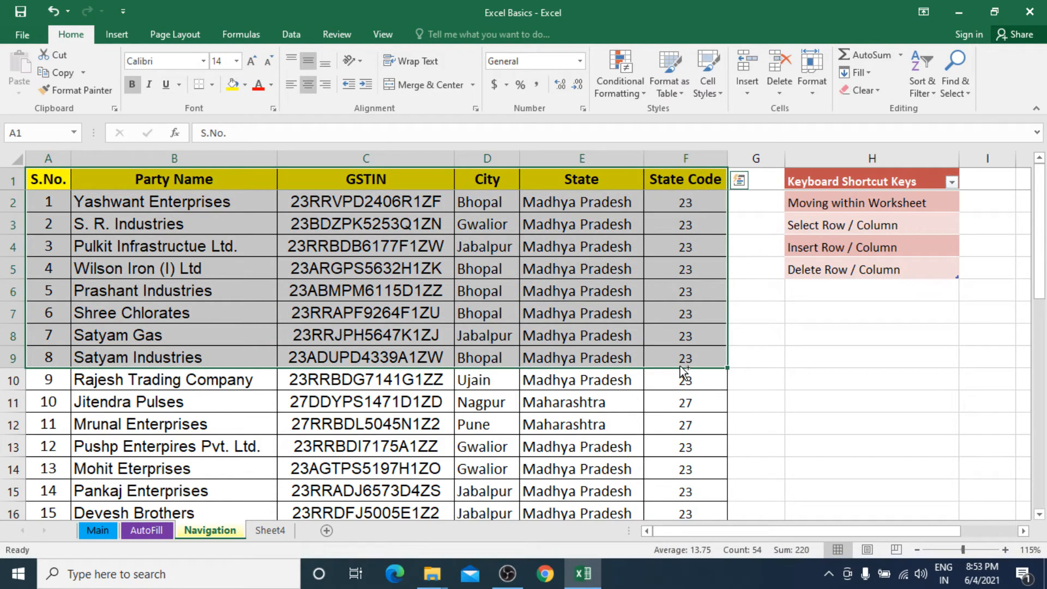
key(ctrl+c)
click(275, 536)
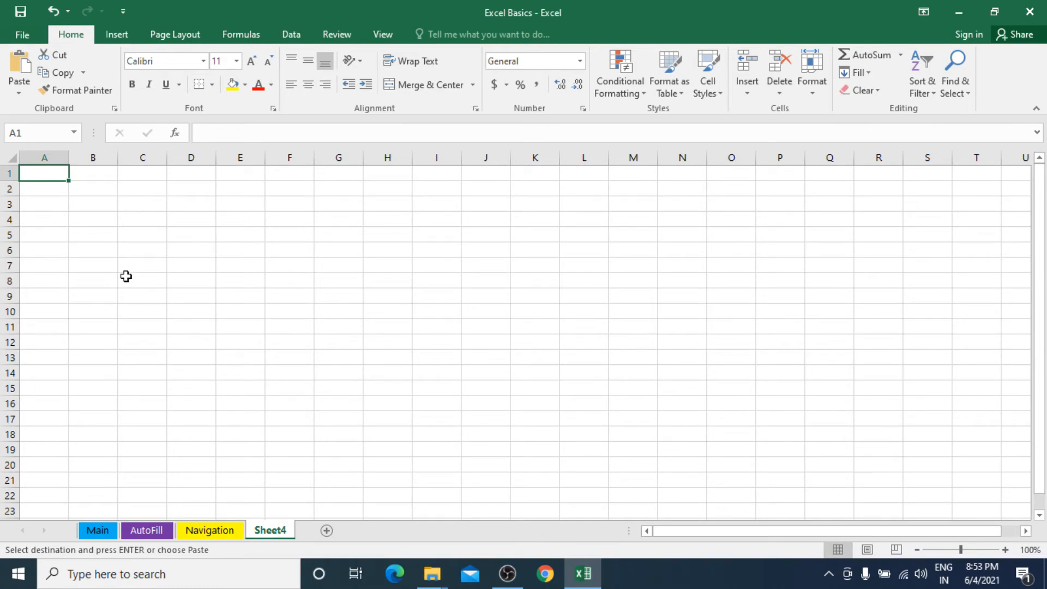
Step: Paste the copied rows into Sheet4 as values only, then try and undo a whole-sheet auto-fit
click(17, 95)
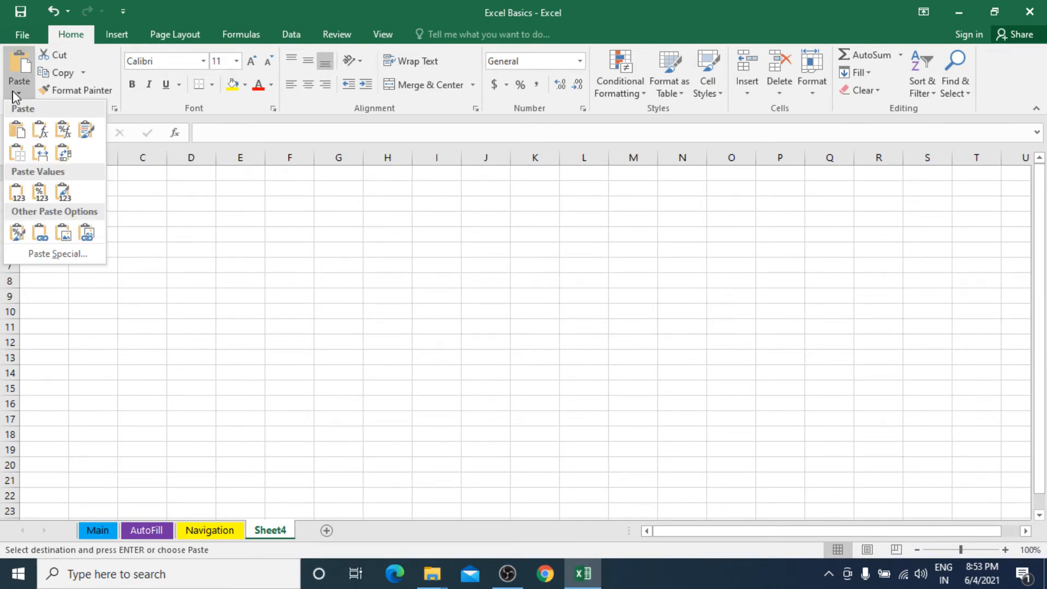
click(26, 196)
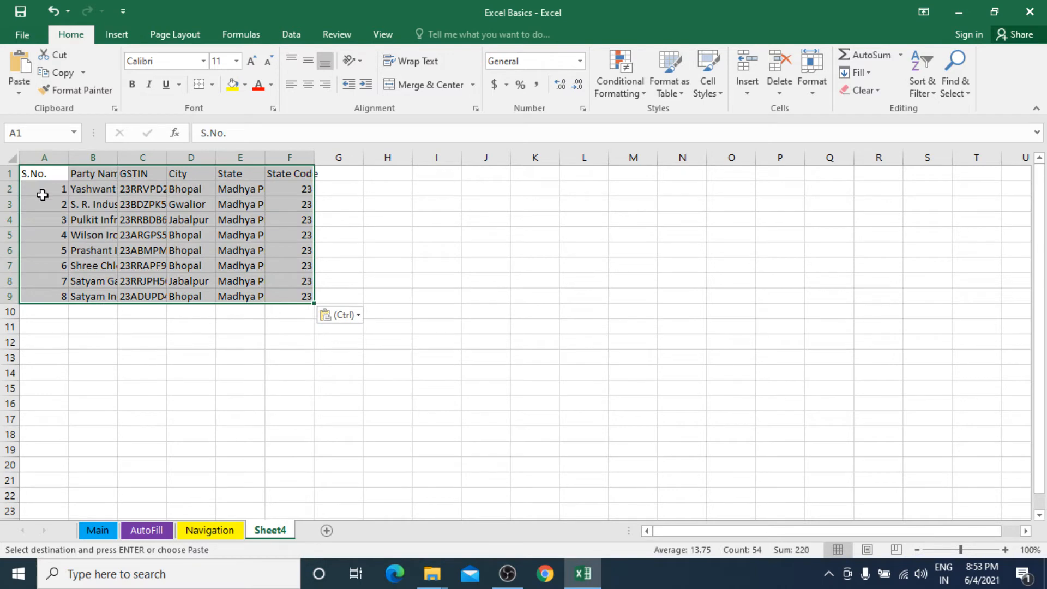
click(10, 162)
double_click(68, 158)
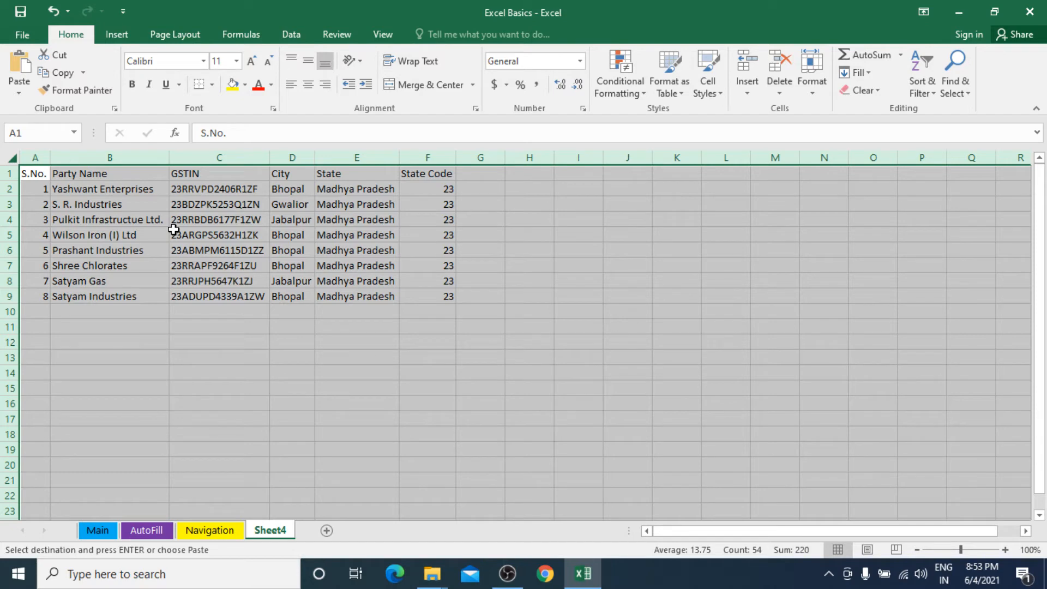
key(ctrl+z)
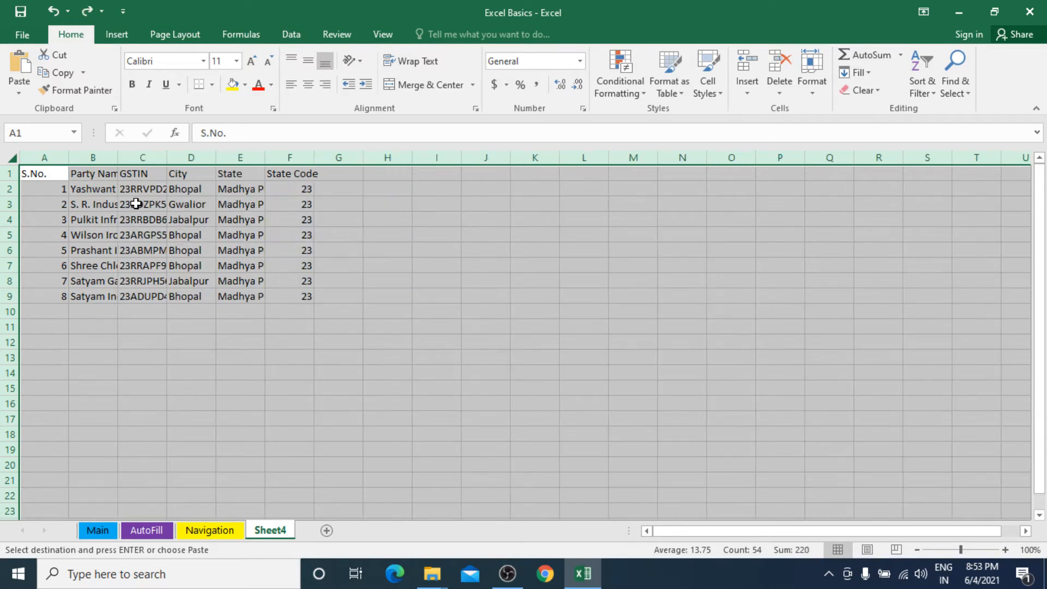
click(150, 189)
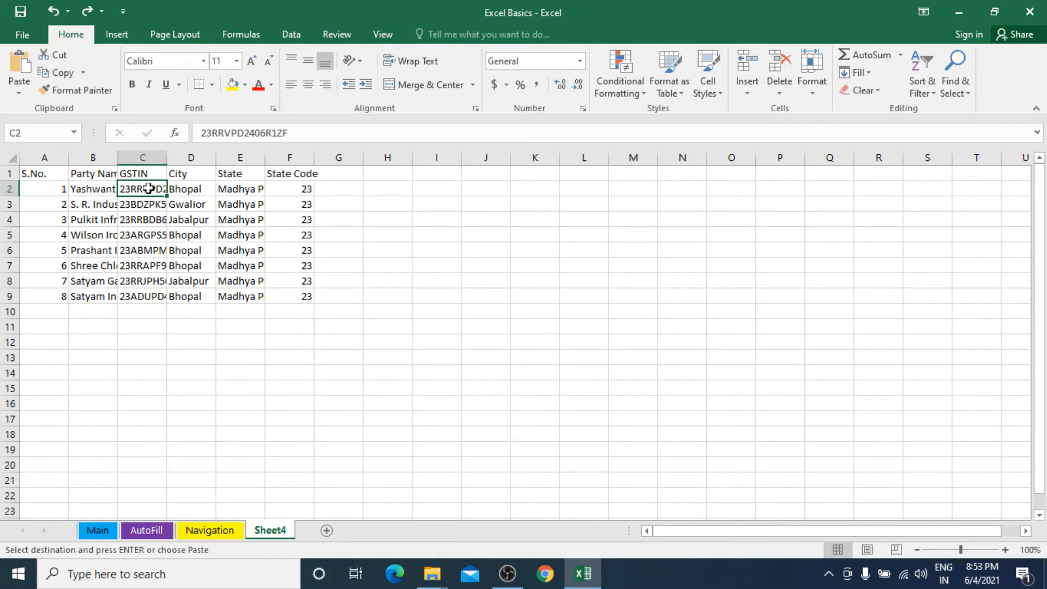
Step: Inspect the truncated party name in B2 and GSTIN in C2
click(87, 190)
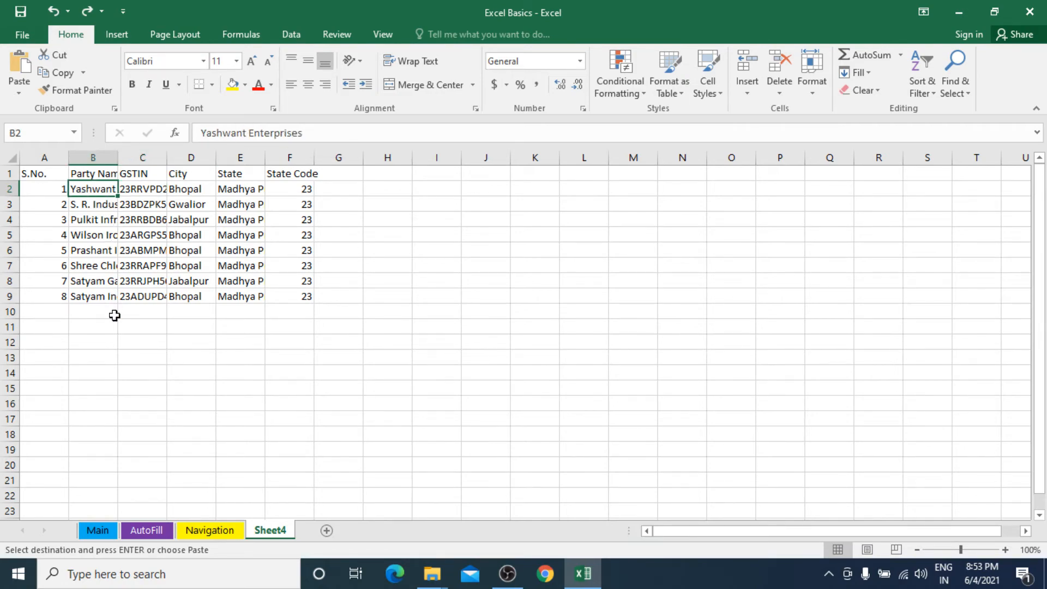
scroll(114, 315, up, 9)
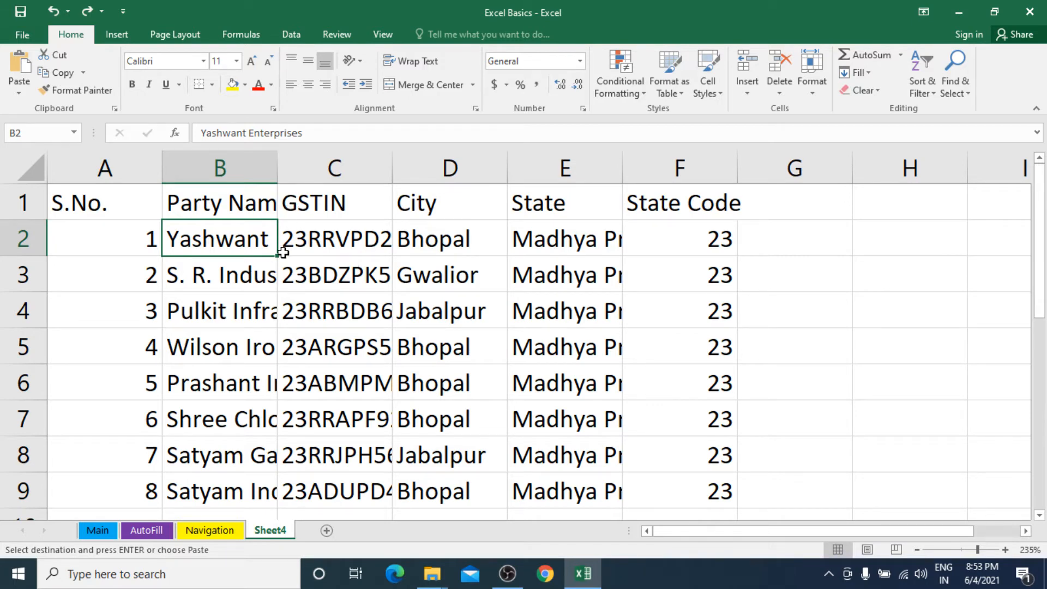
click(357, 245)
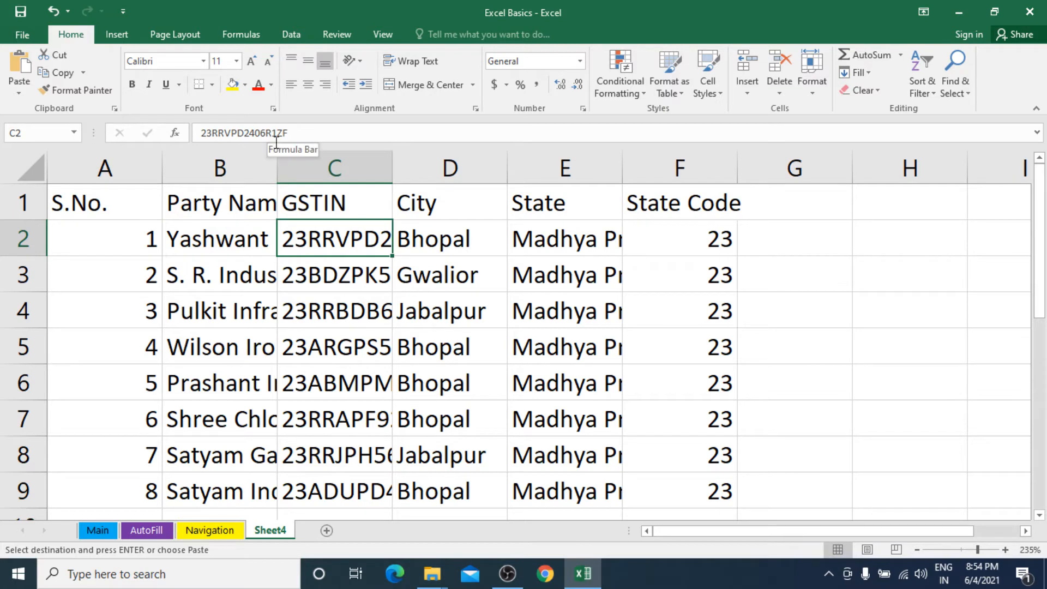
click(234, 240)
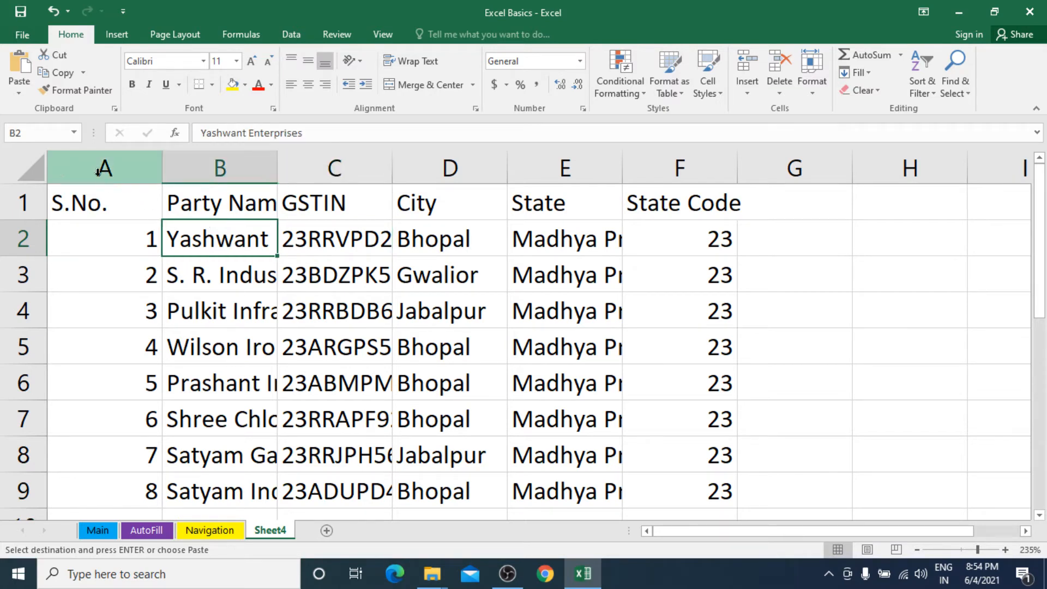
click(17, 169)
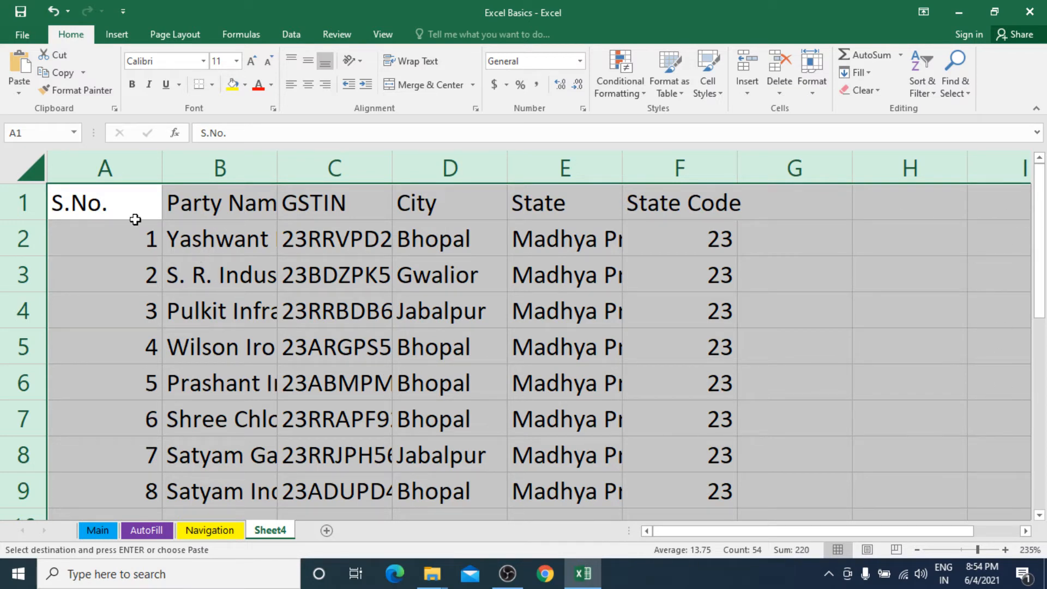
click(129, 240)
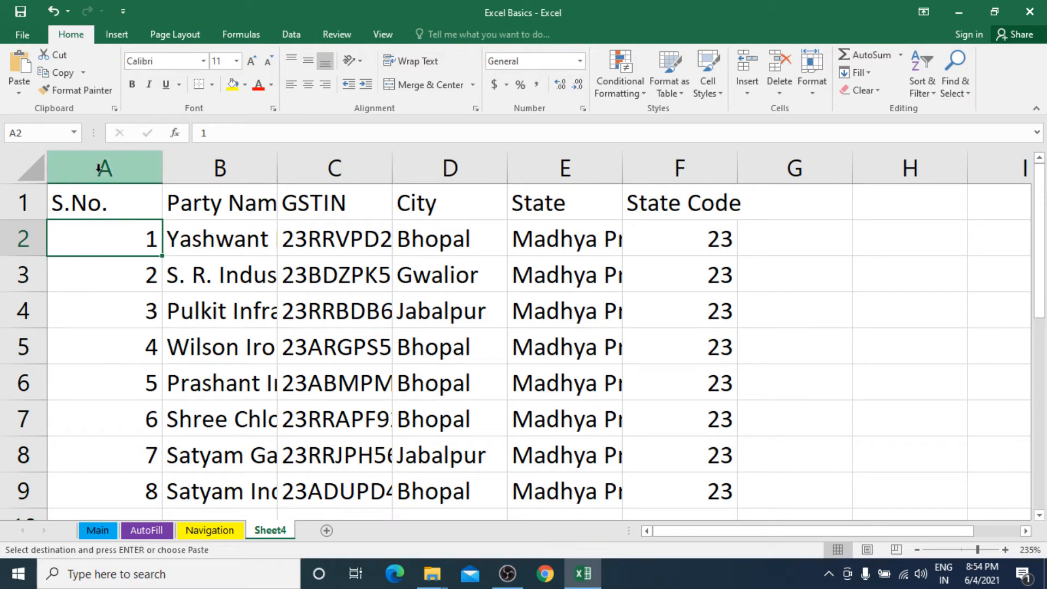
Step: Auto-fit columns A–F so every party name and GSTIN shows in full
drag(100, 168, 676, 196)
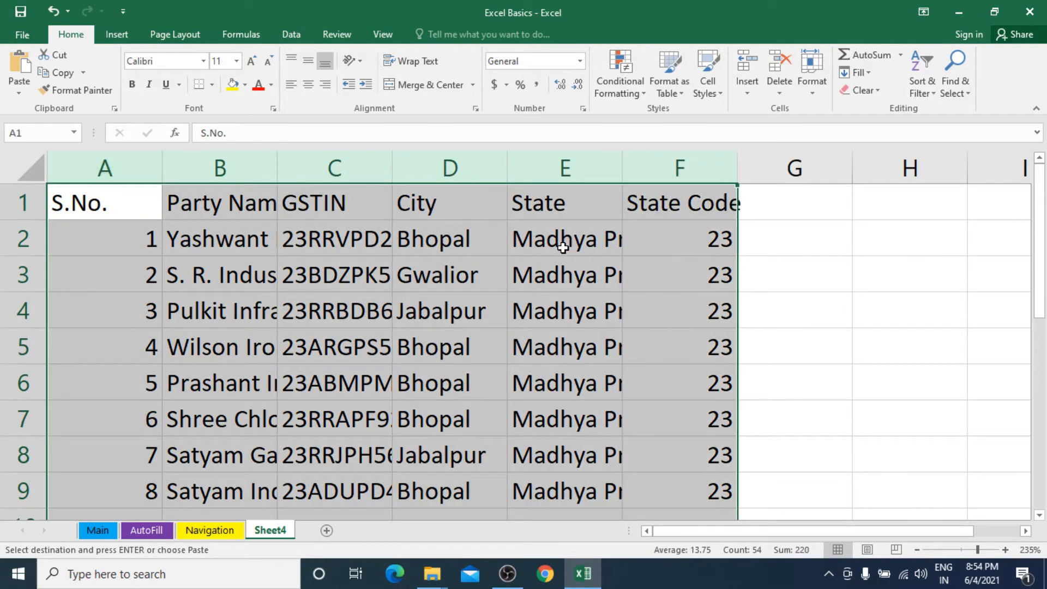
click(570, 238)
drag(103, 165, 682, 188)
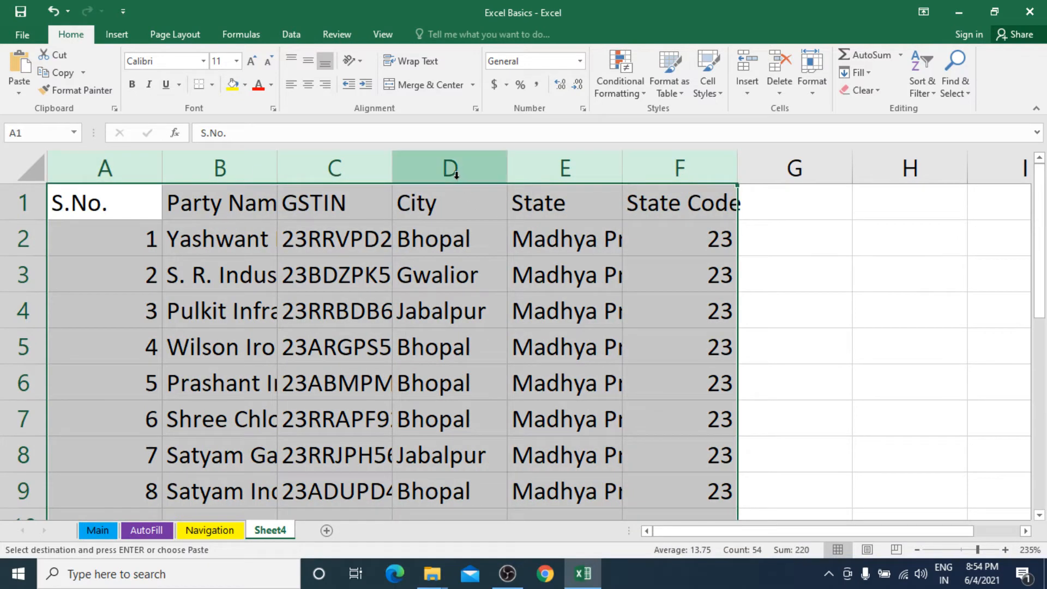
double_click(507, 170)
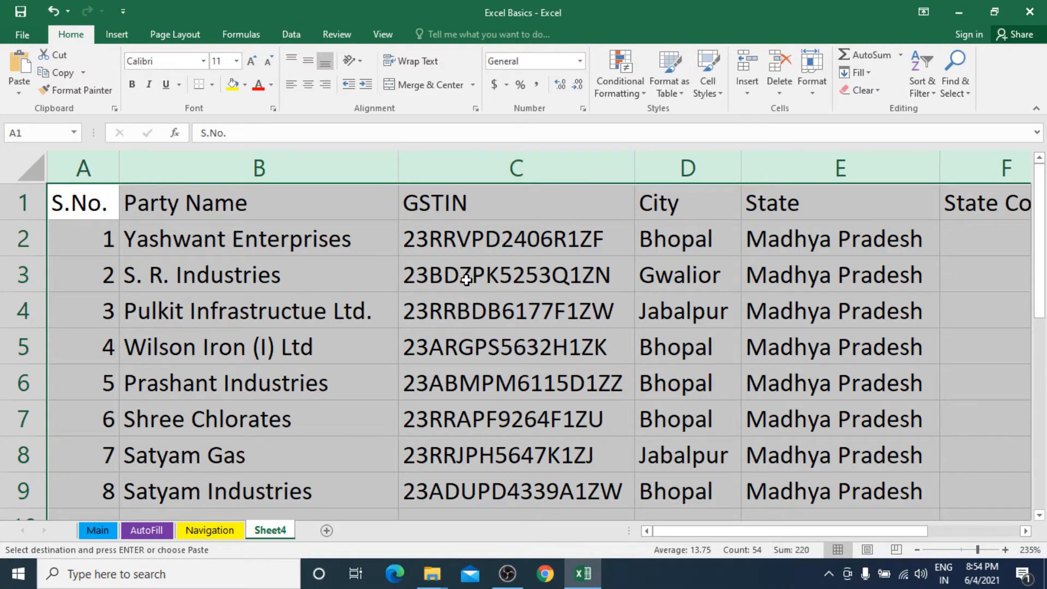
scroll(466, 279, down, 4)
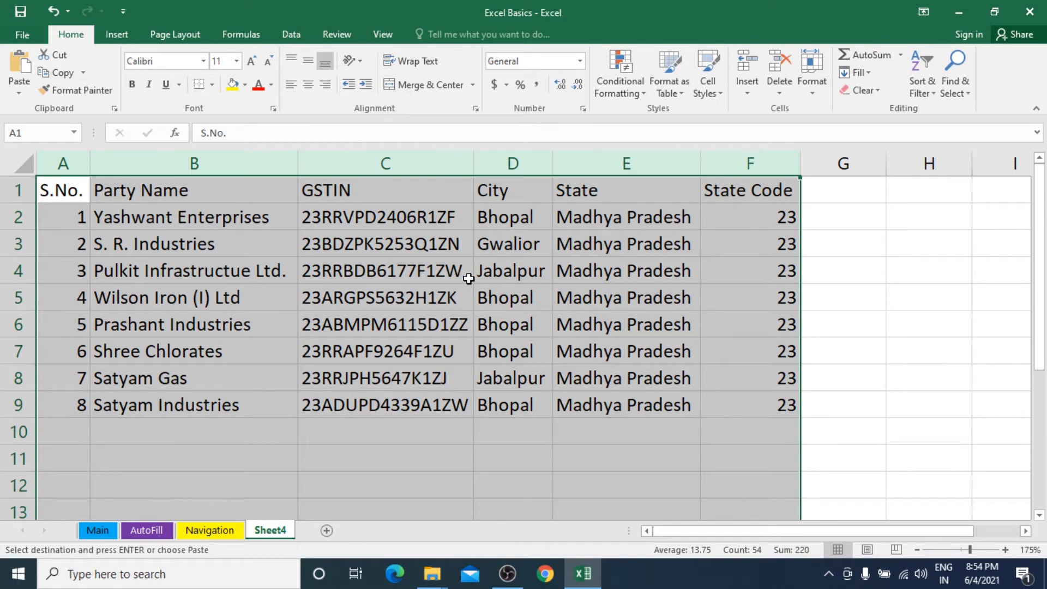
ctrl+scroll(480, 288, up, 1)
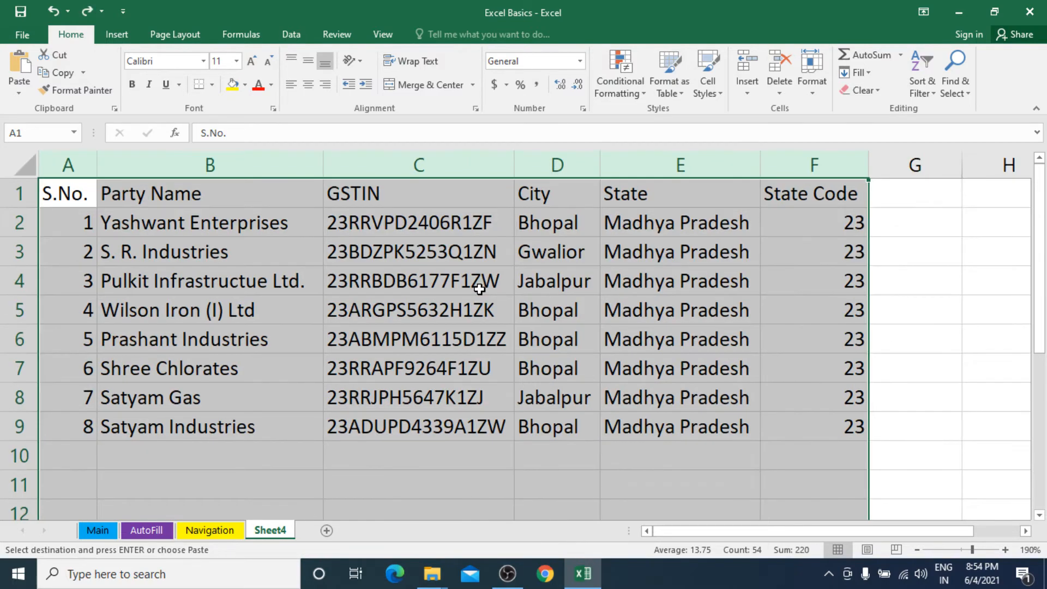
ctrl+scroll(480, 290, up, 3)
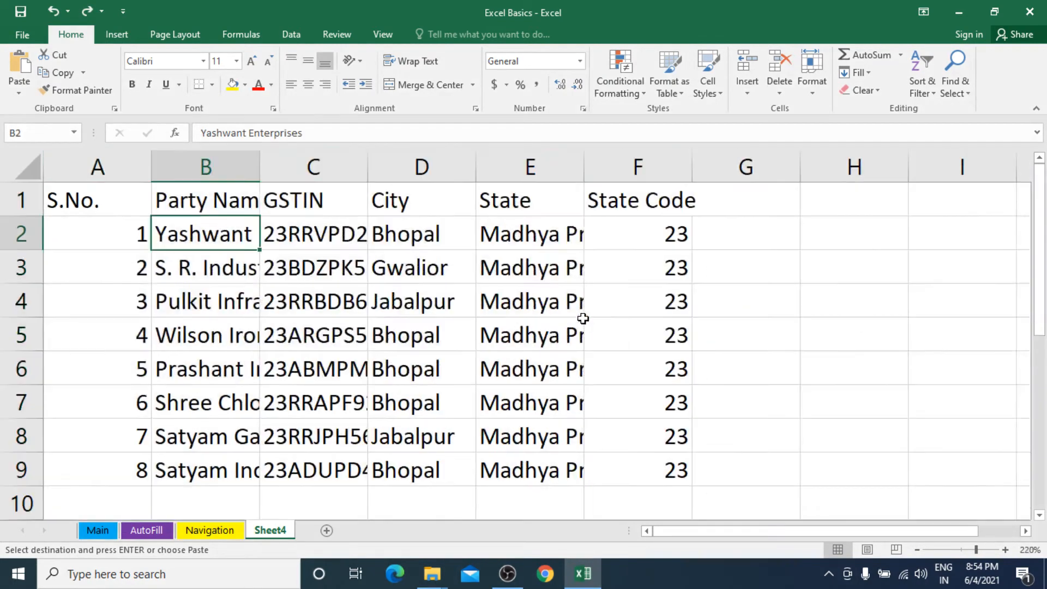
ctrl+scroll(583, 319, down, 3)
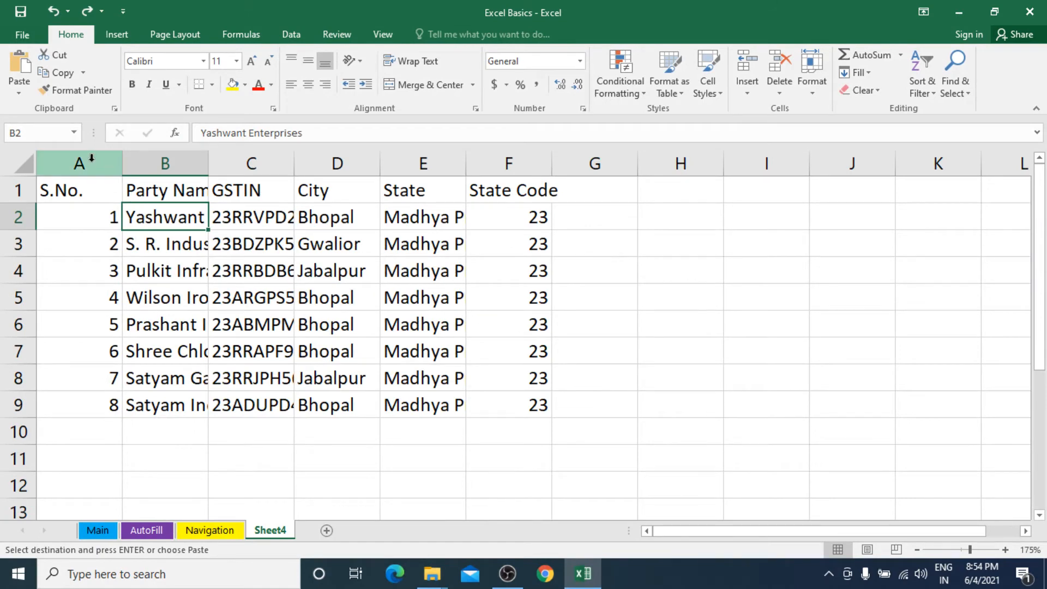
drag(83, 163, 497, 159)
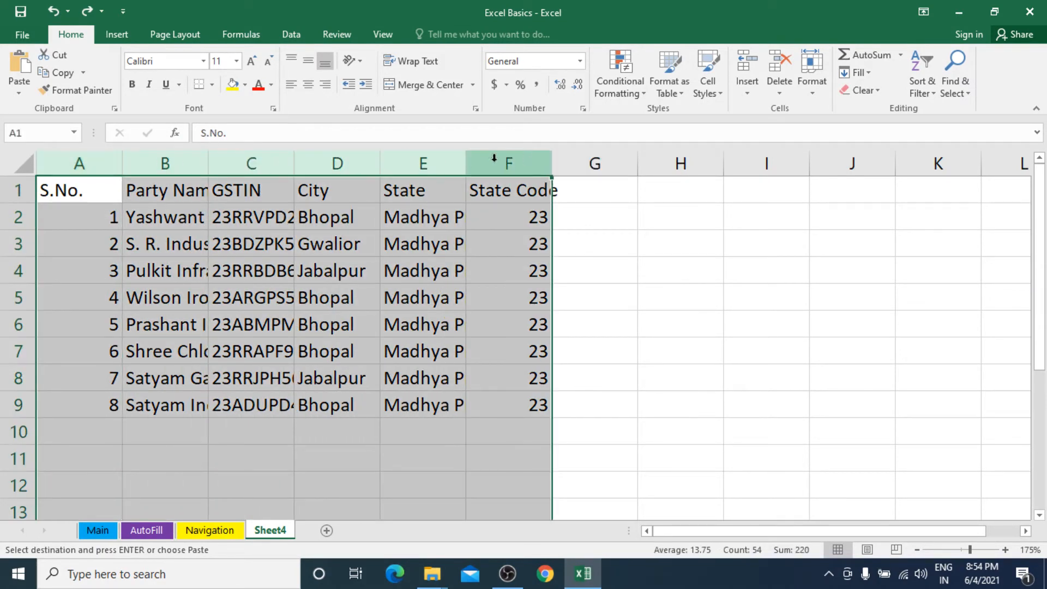
double_click(378, 161)
click(368, 241)
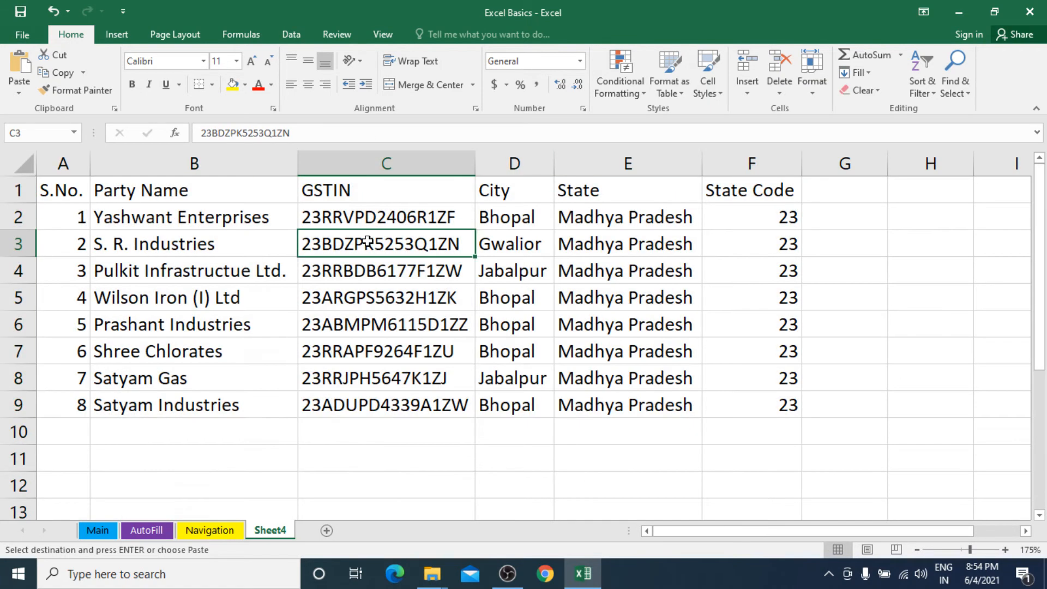
Step: Apply thick red All Borders to every cell of A1:F9
drag(70, 194, 699, 392)
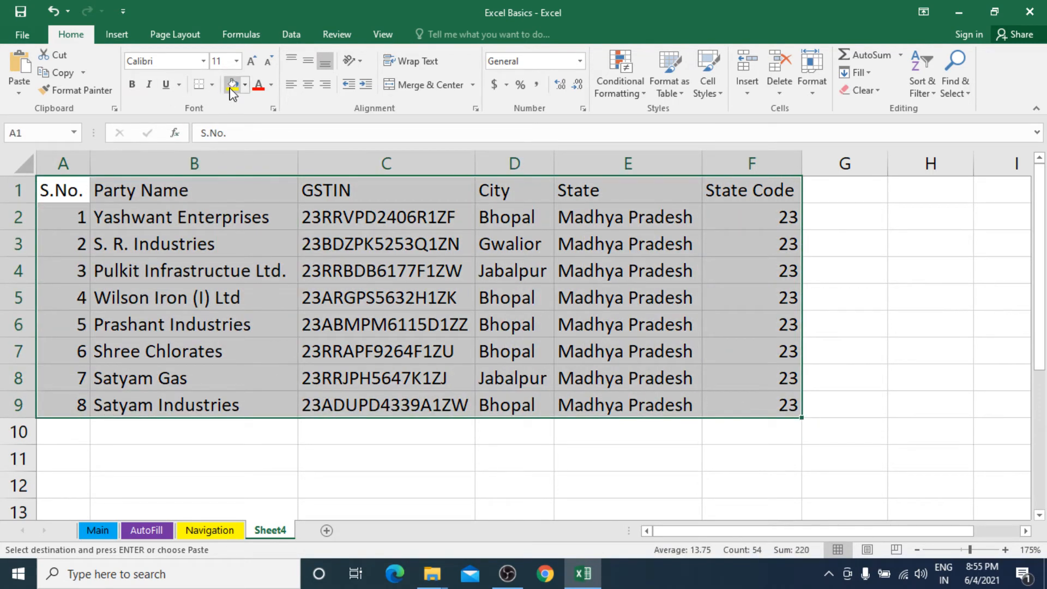
click(212, 85)
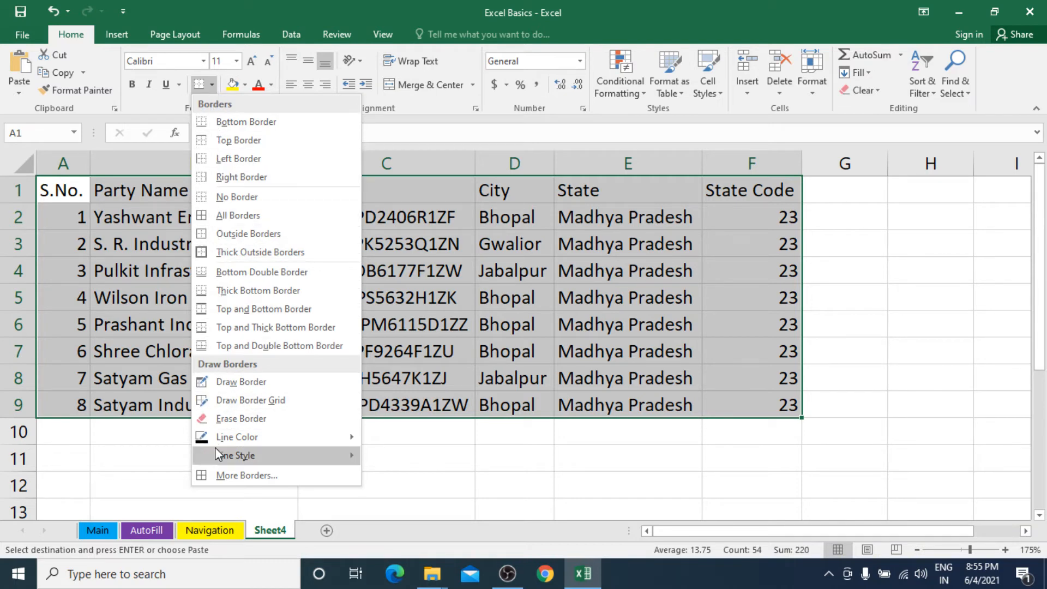
mouse_move(218, 451)
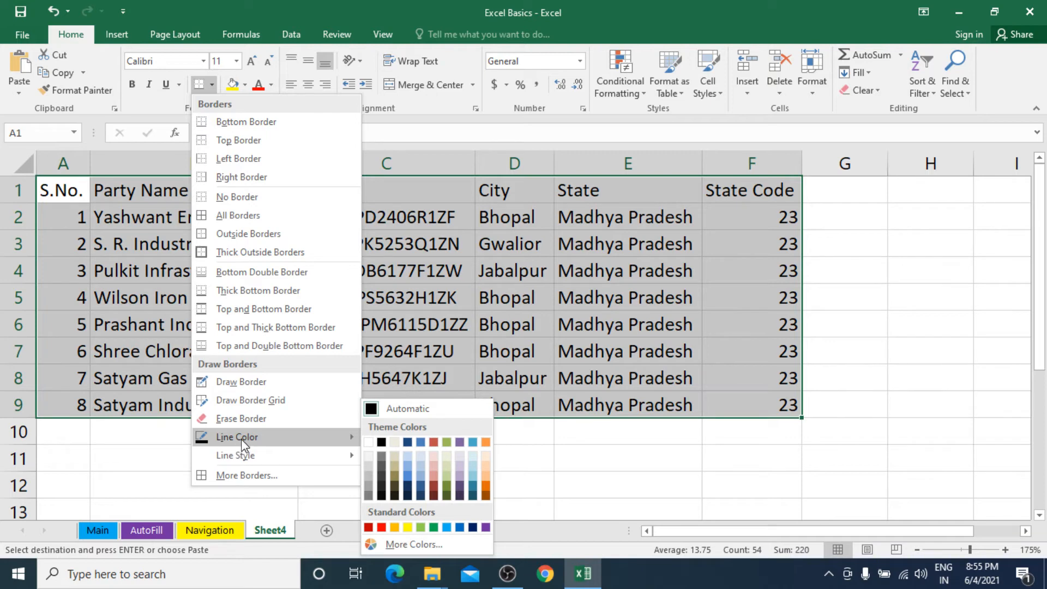
click(387, 528)
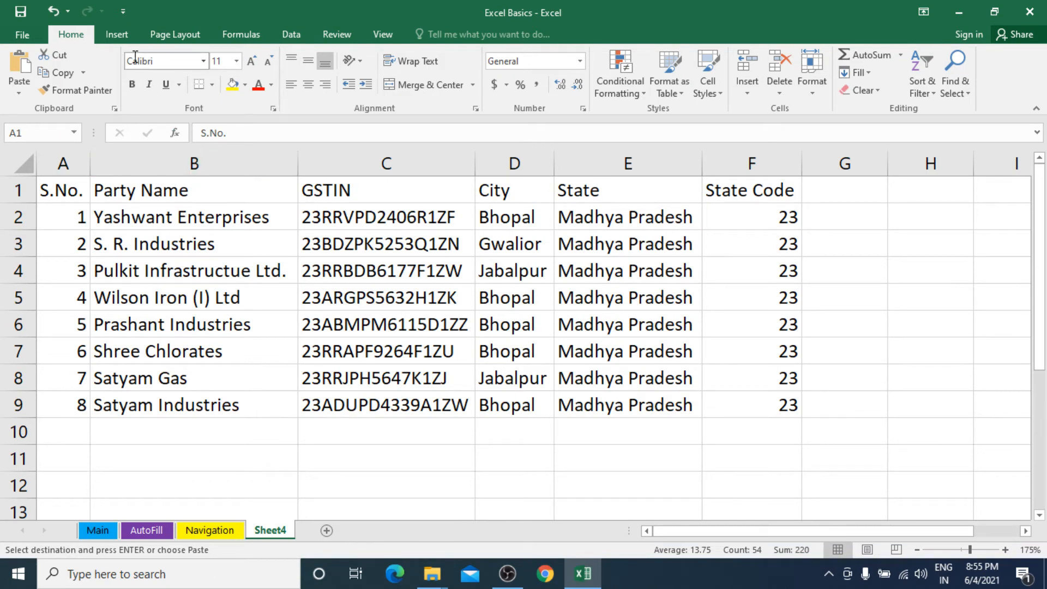
click(211, 85)
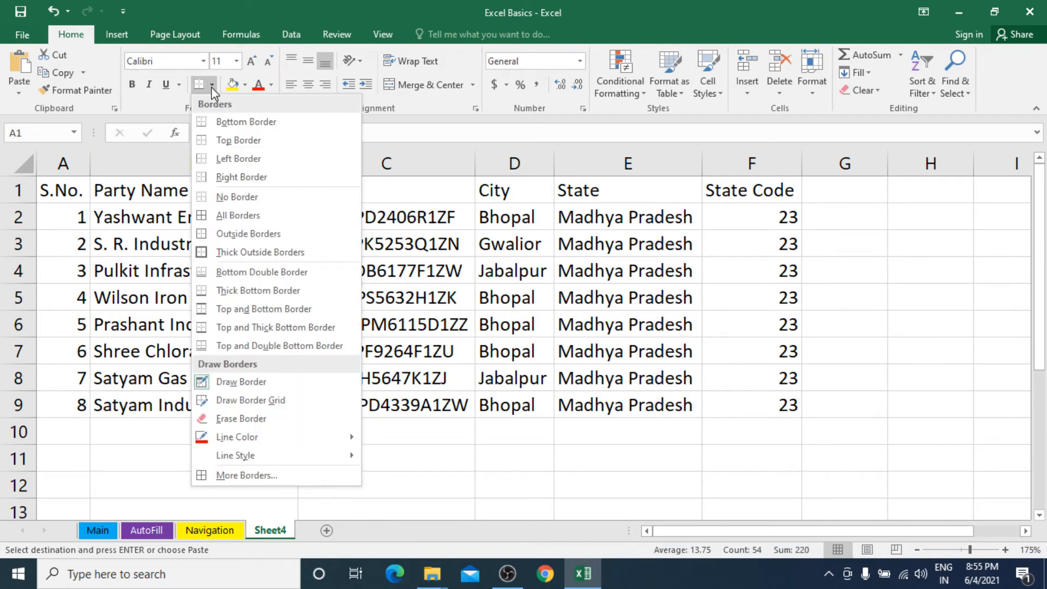
mouse_move(261, 457)
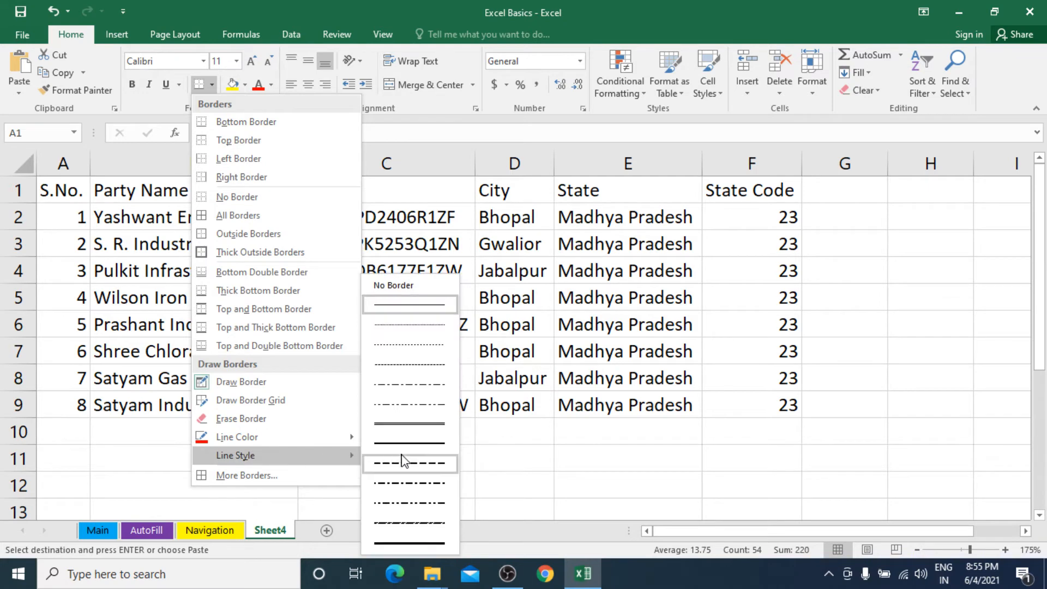
click(413, 545)
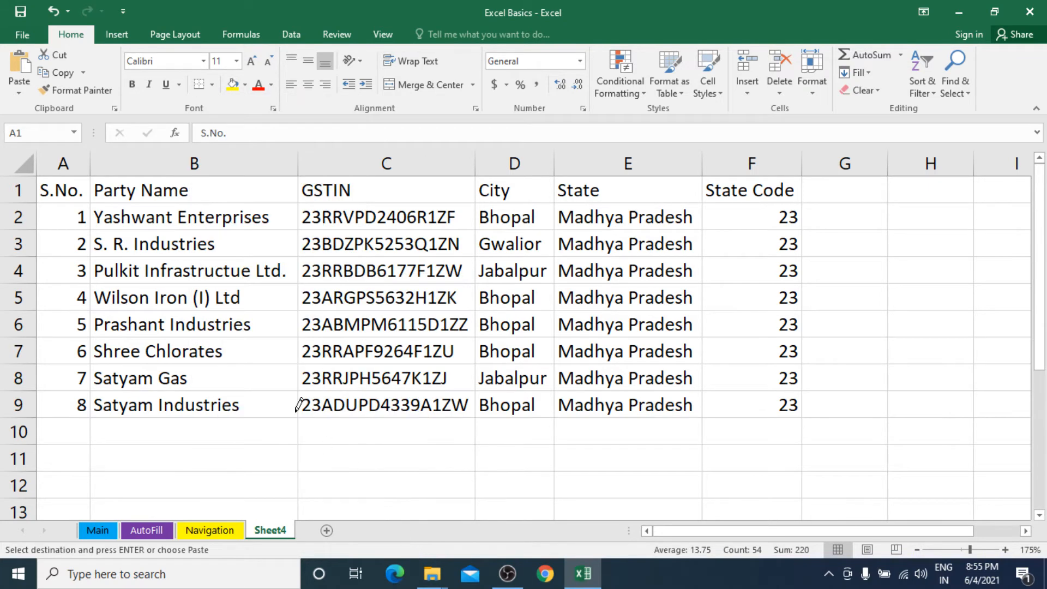
click(212, 85)
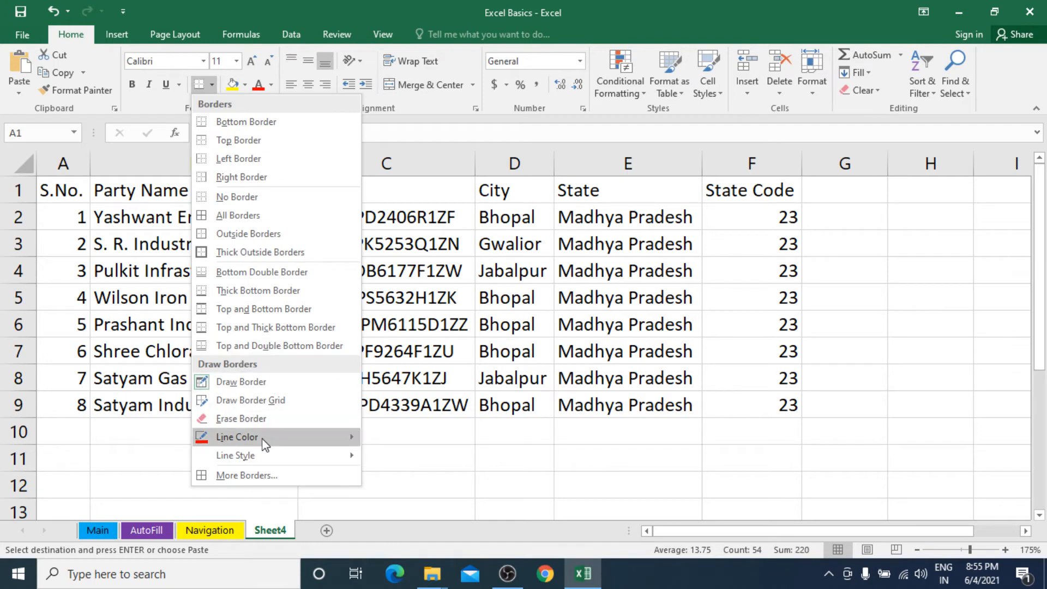
mouse_move(262, 438)
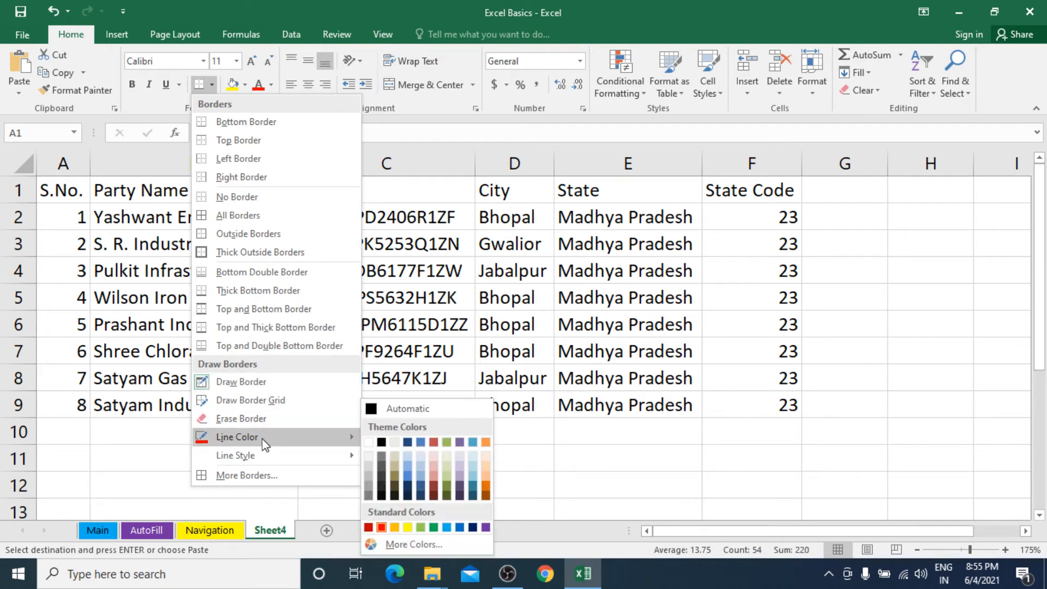
click(221, 216)
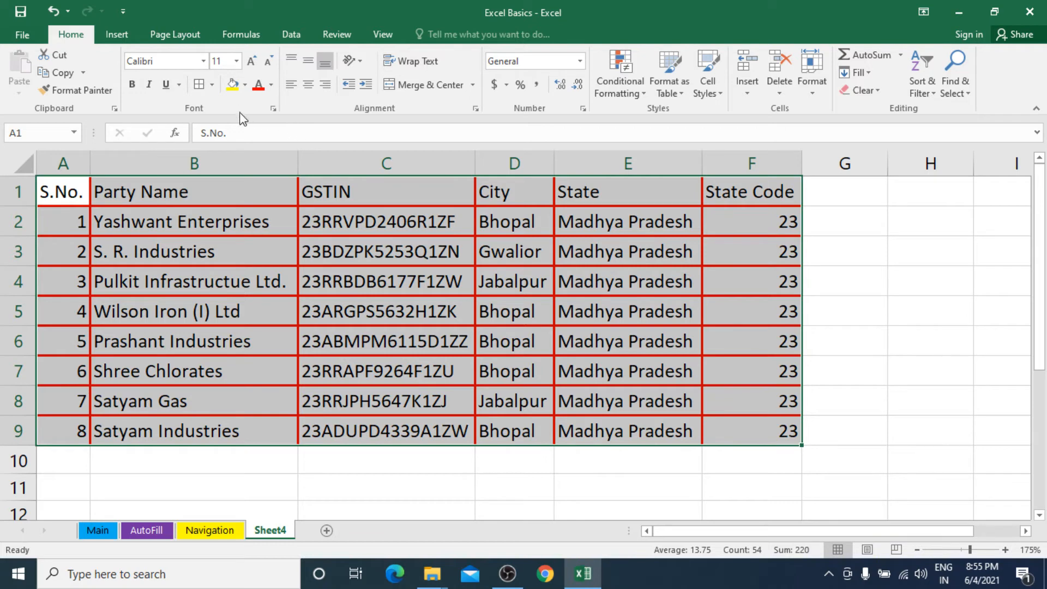
click(212, 85)
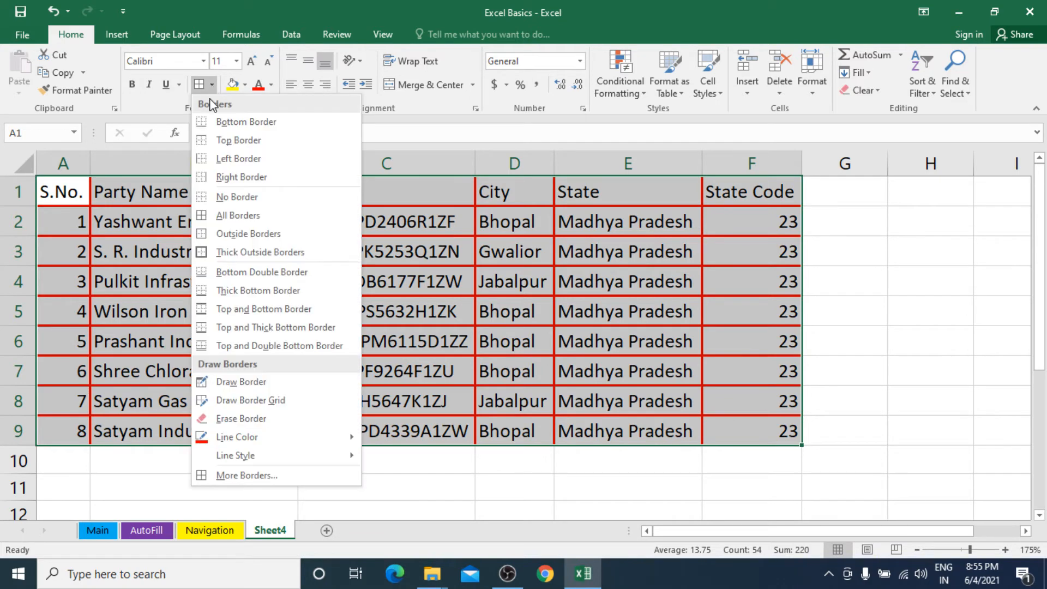
Step: Change the table's inner horizontal and vertical borders to thin light blue lines
click(245, 475)
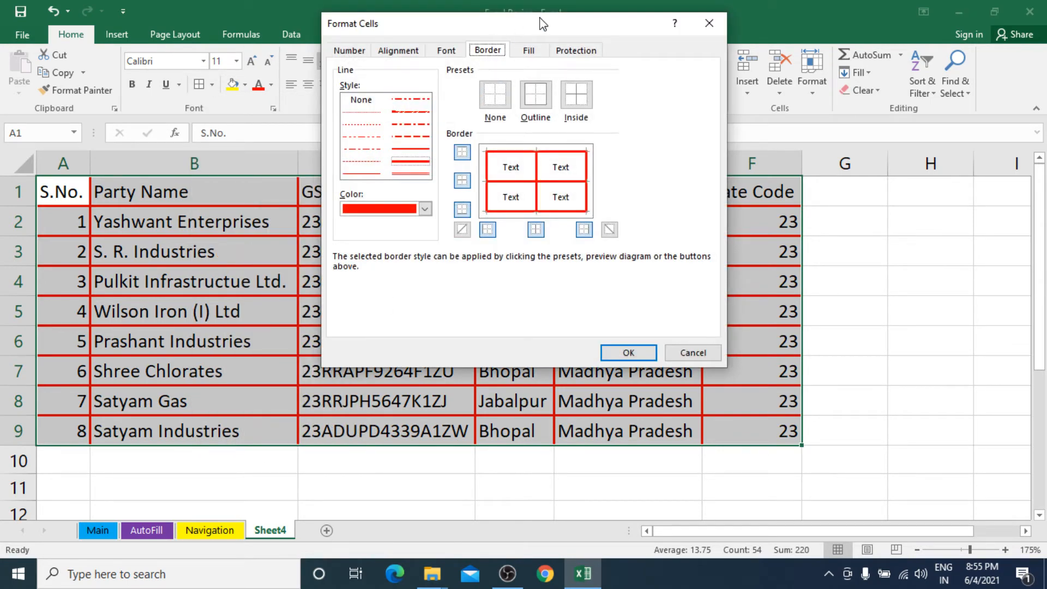
drag(543, 23, 643, 148)
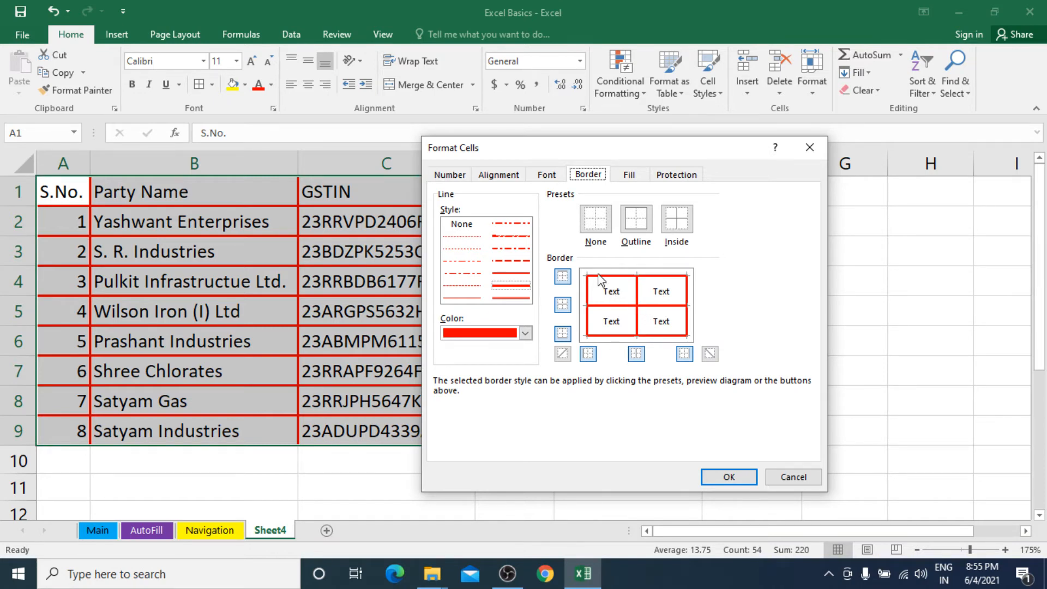
click(525, 289)
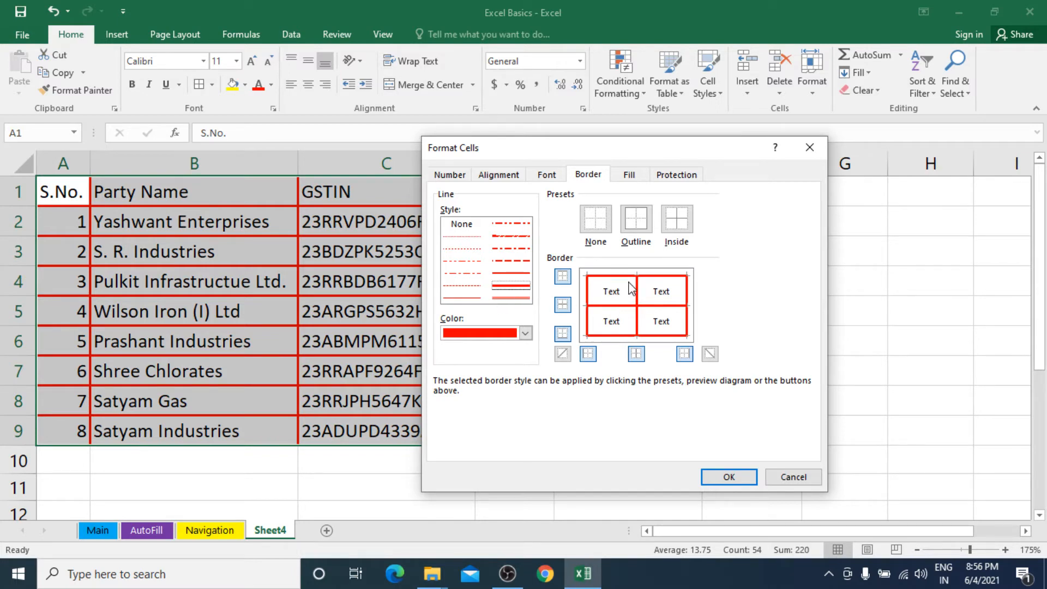
click(462, 298)
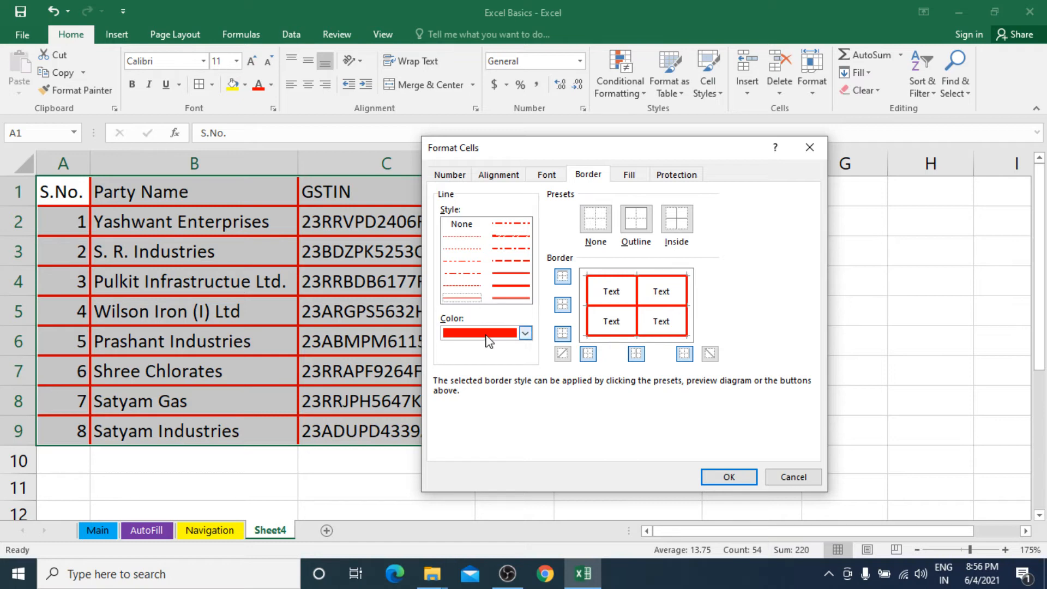
click(525, 333)
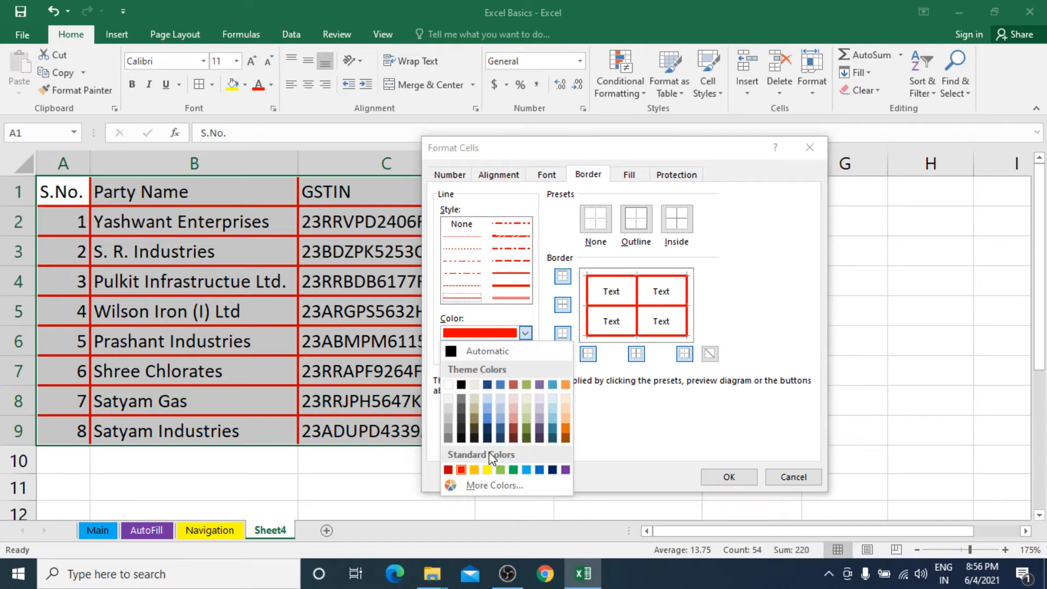
click(527, 471)
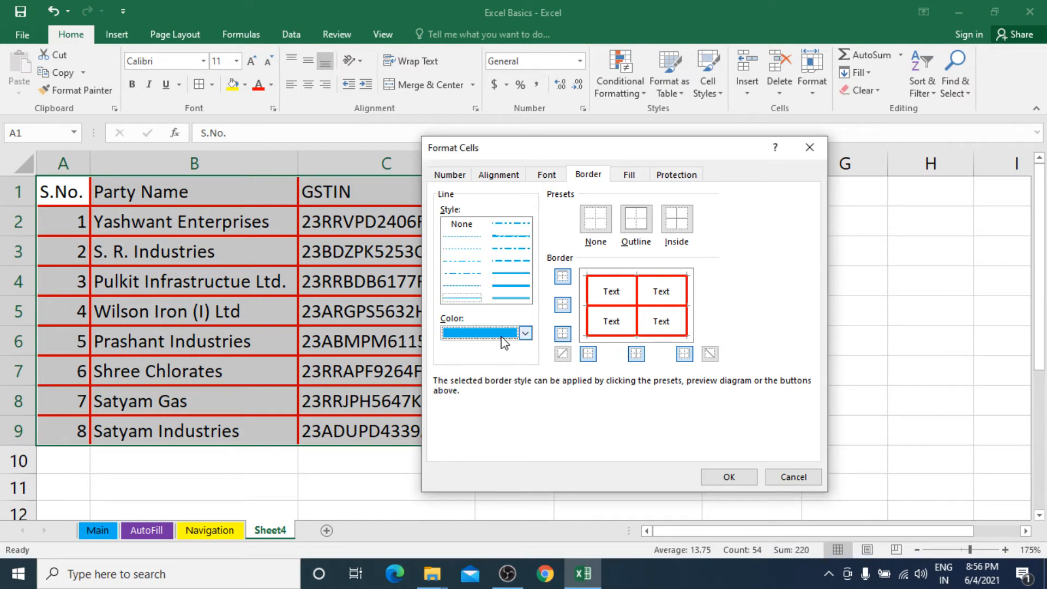
click(618, 307)
click(637, 299)
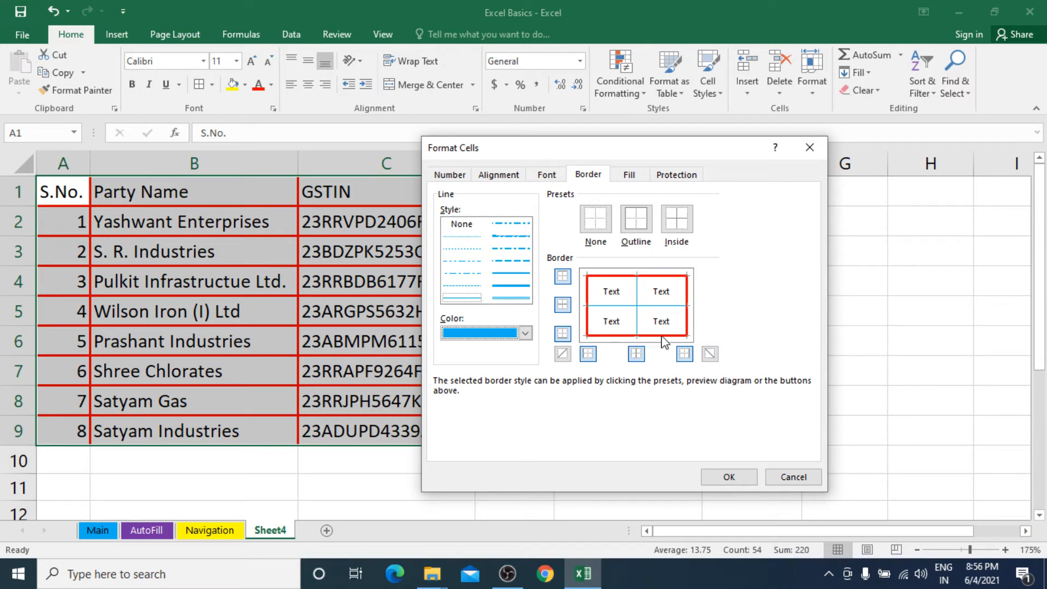
click(729, 476)
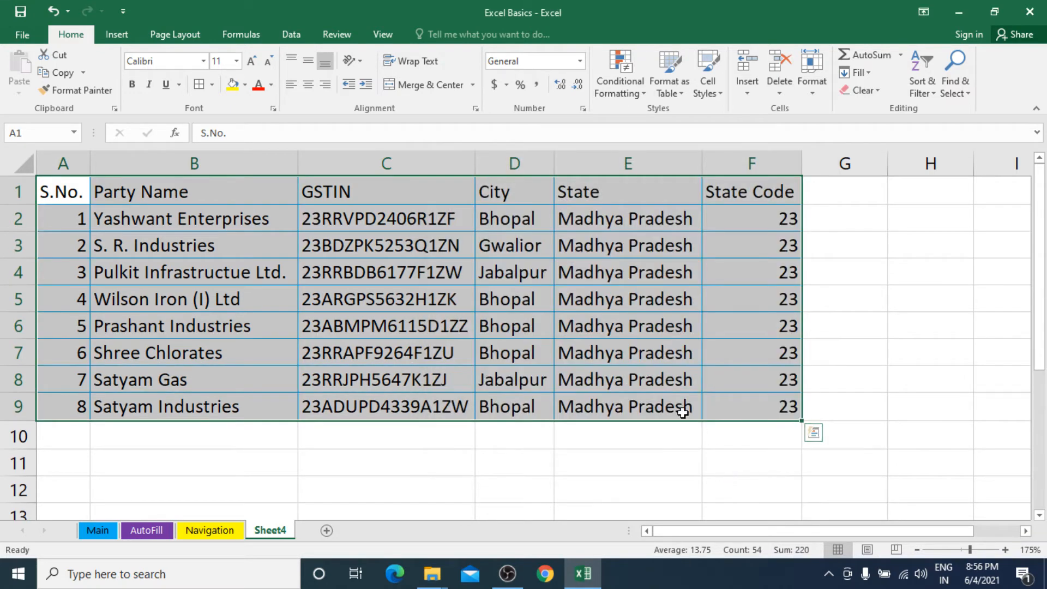
Step: Reselect A1:F9 and give it a red double-line outline in More Borders
click(529, 330)
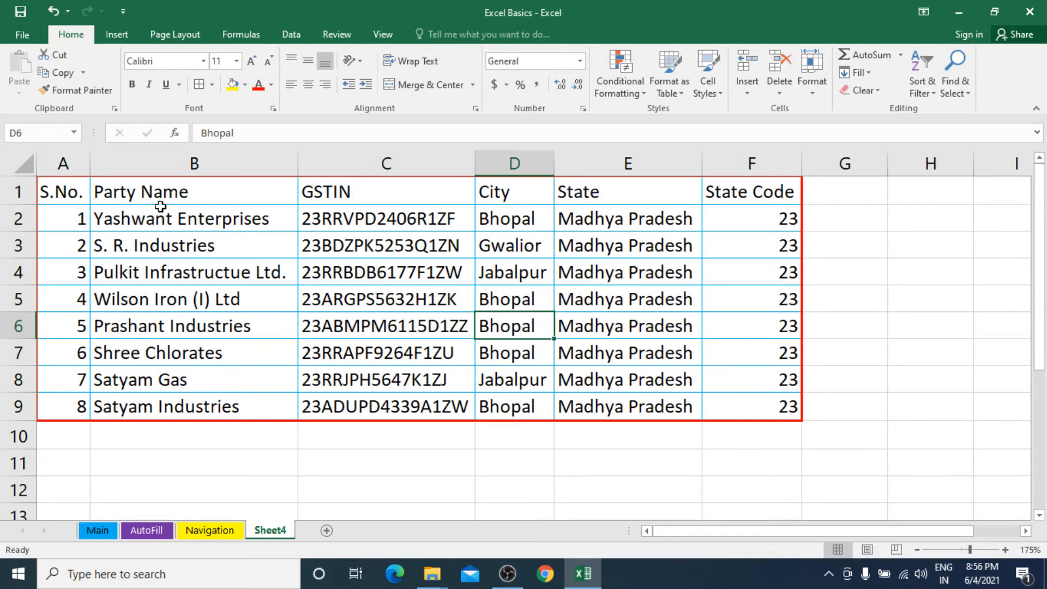
drag(85, 197, 776, 409)
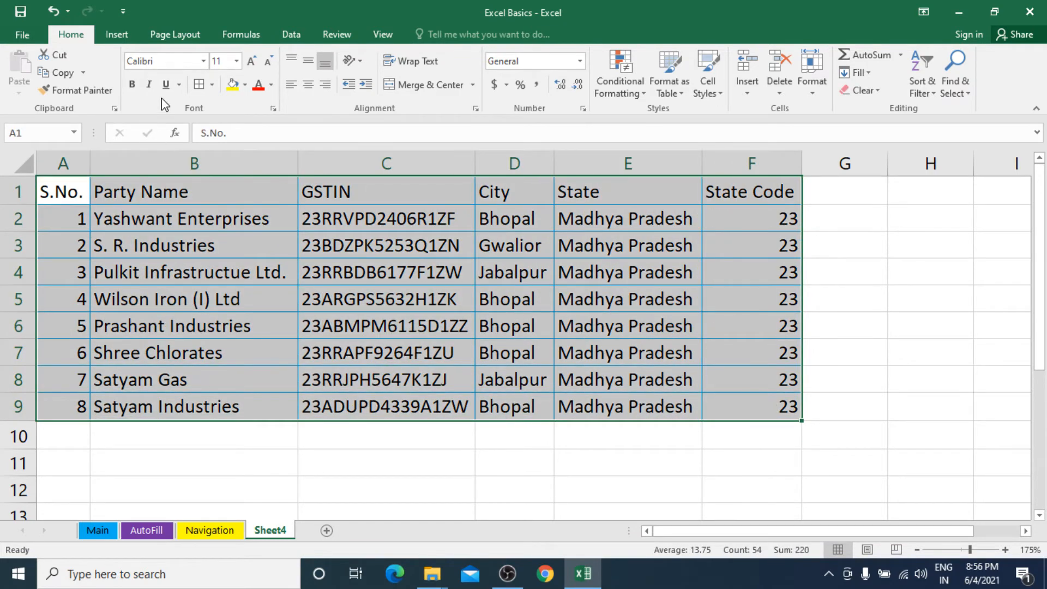
click(212, 84)
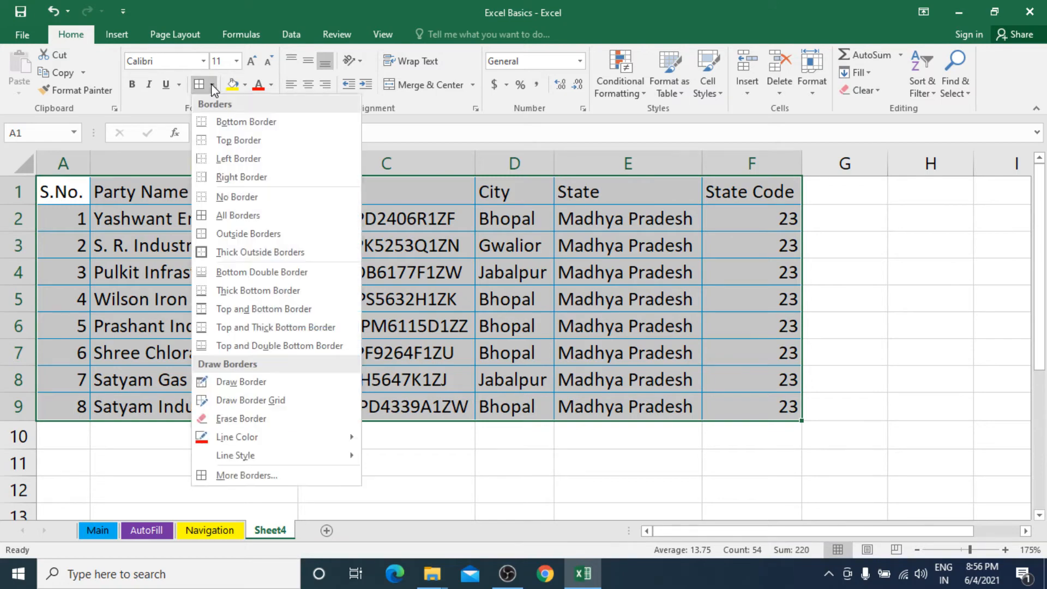
click(247, 476)
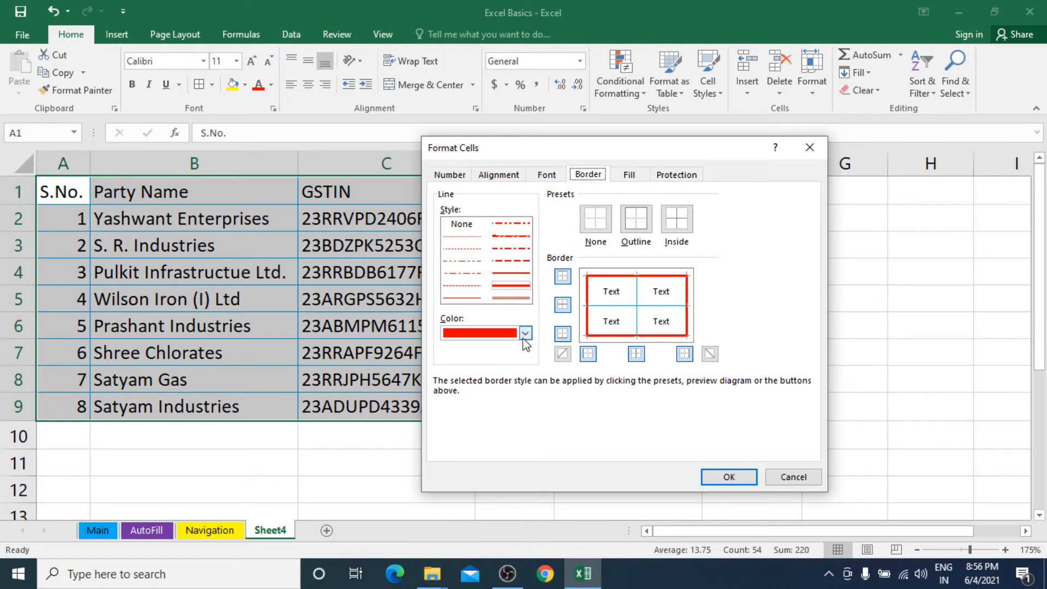
click(510, 298)
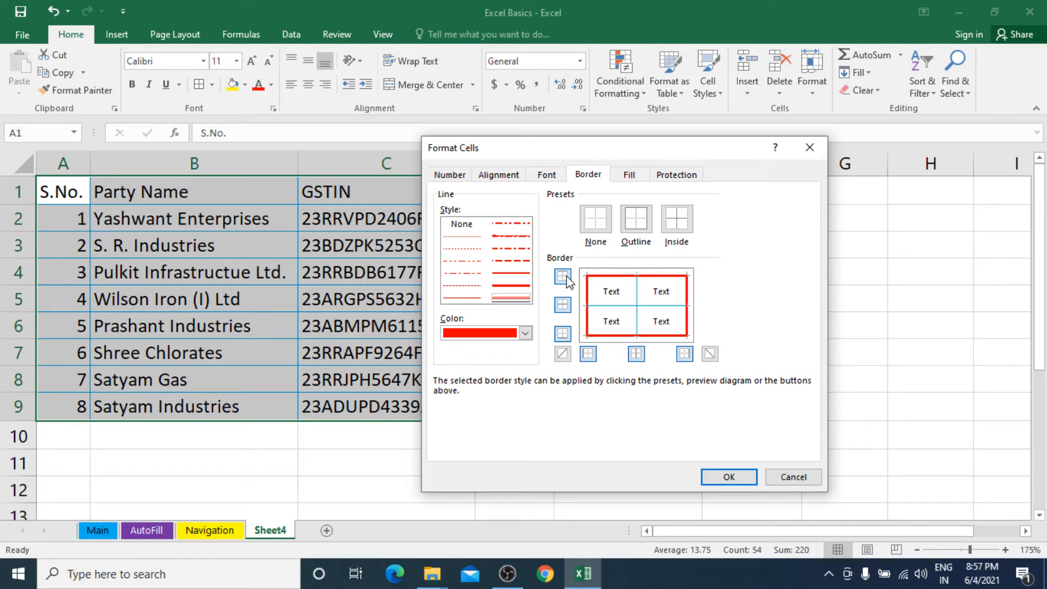
click(627, 218)
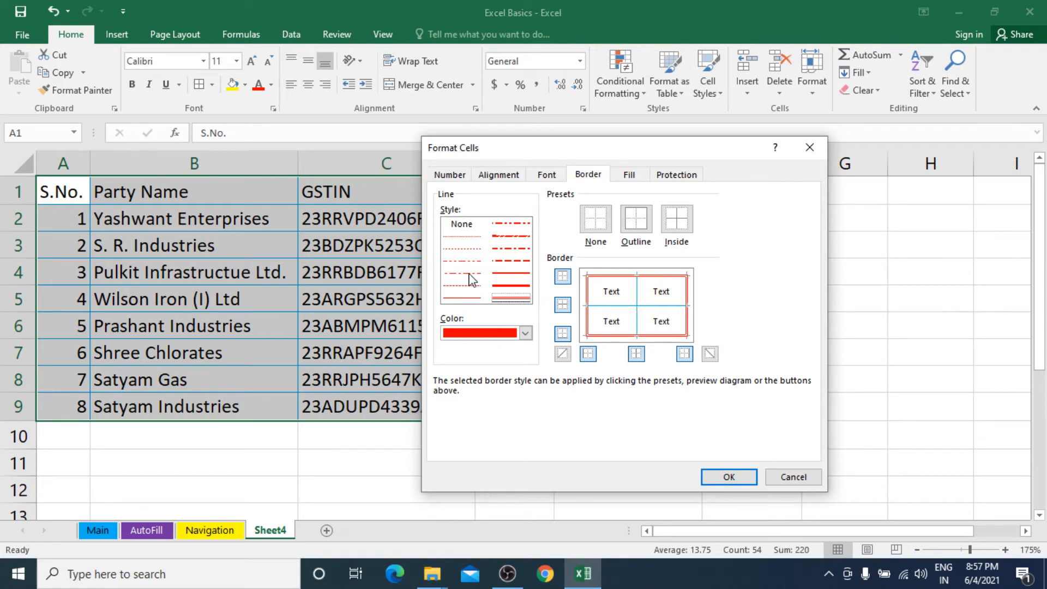
Step: Set the inside borders to black dotted lines and confirm
click(468, 251)
click(525, 332)
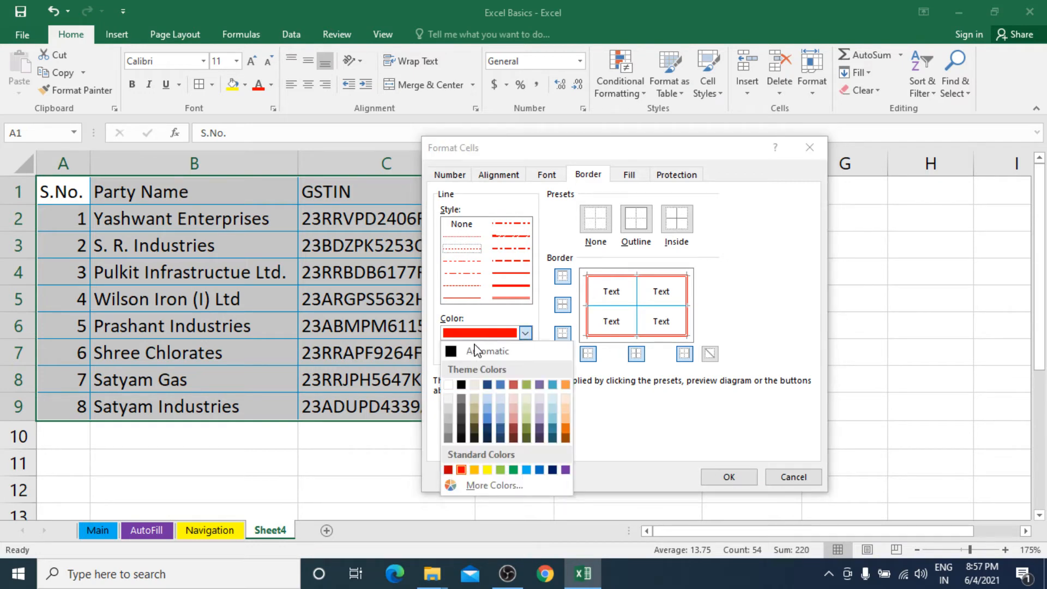
click(461, 385)
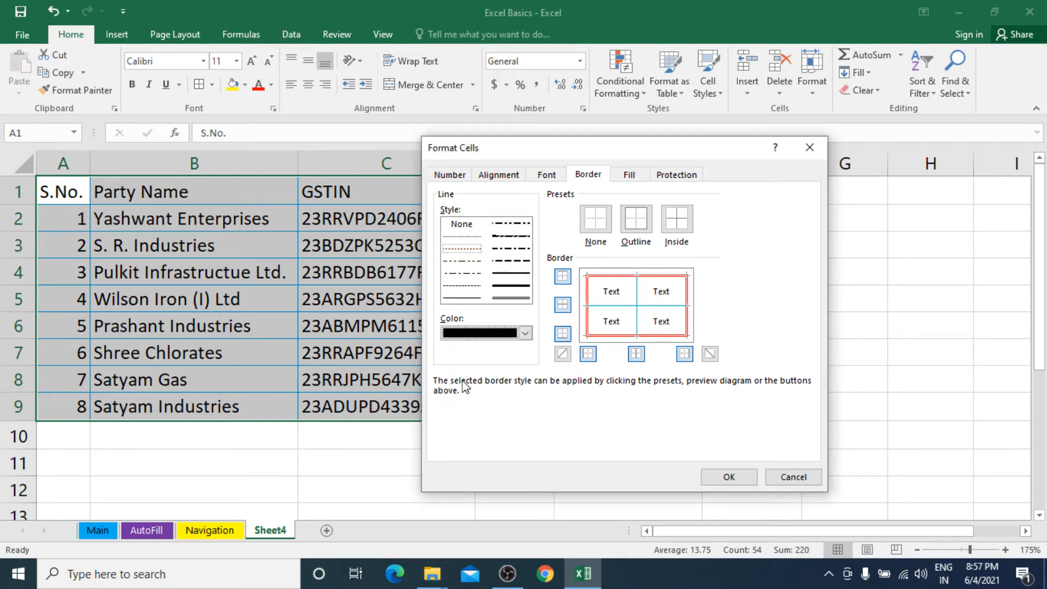
click(679, 224)
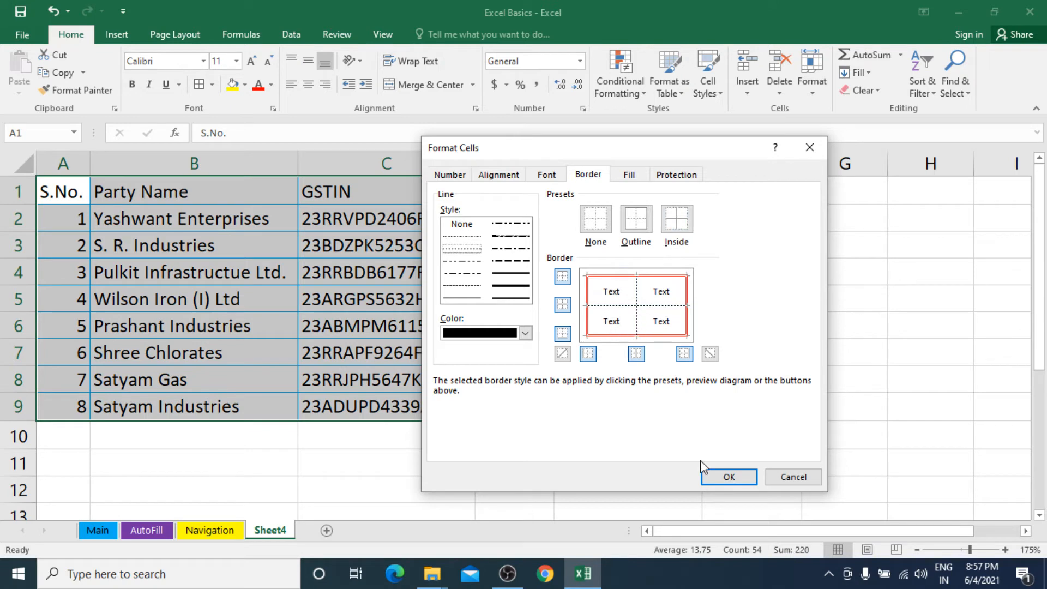
click(726, 476)
click(595, 404)
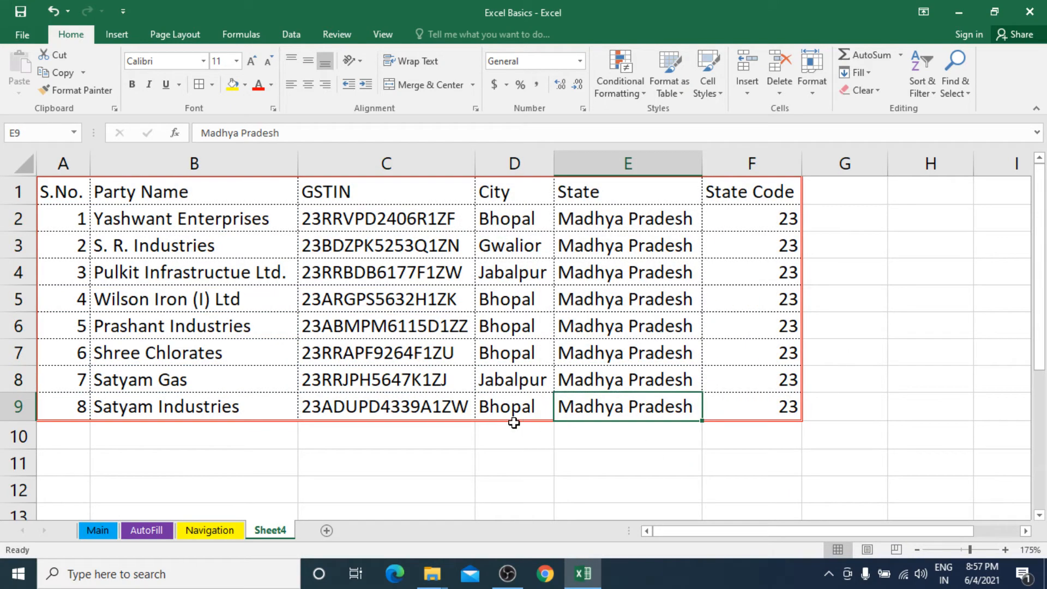
Step: Go to cell C9, then select entire rows 1 through 9
click(446, 412)
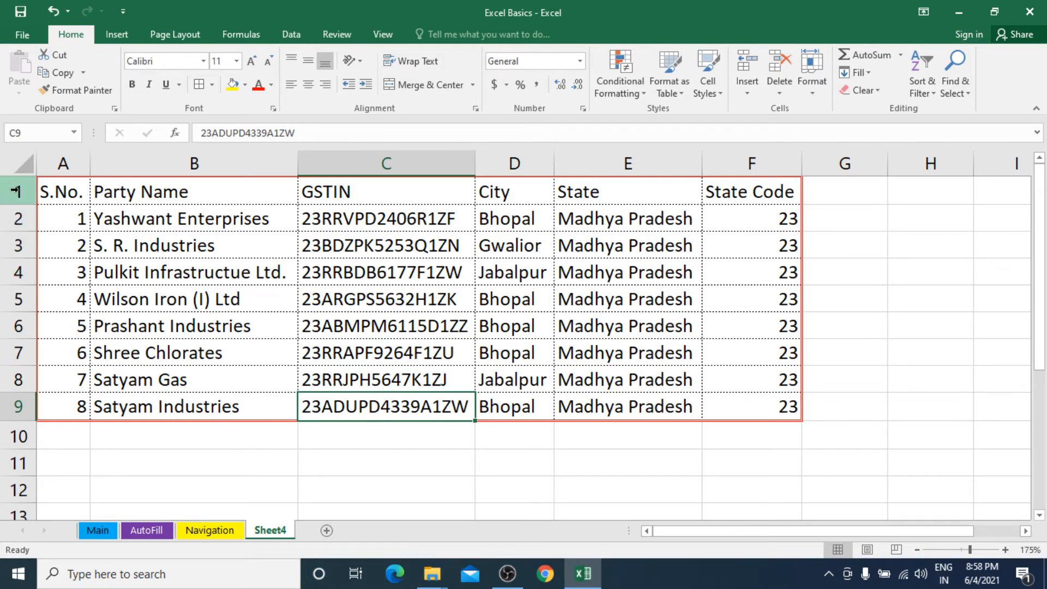
drag(15, 190, 22, 406)
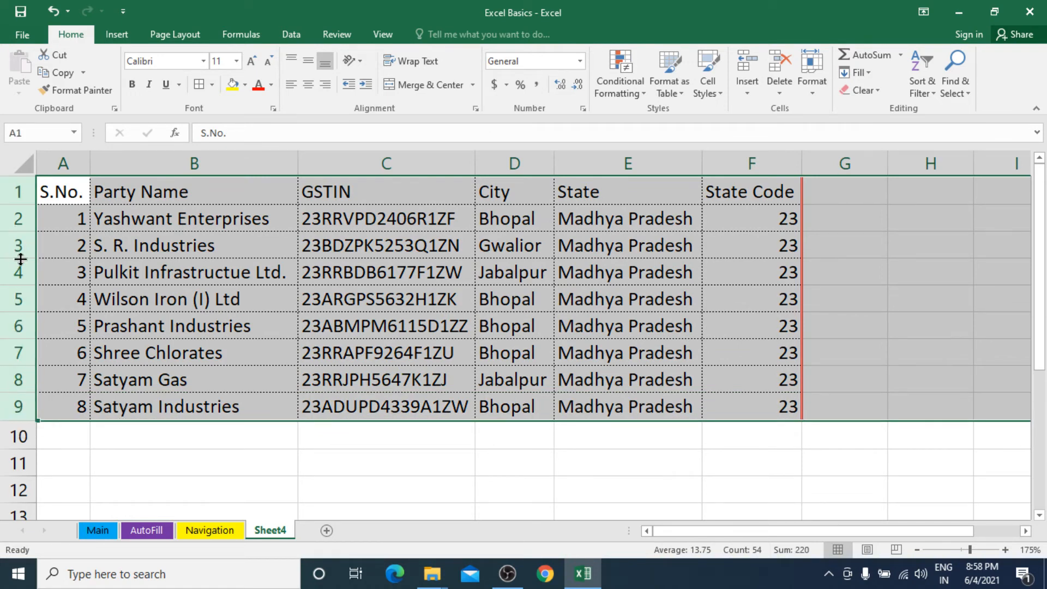
Step: Make rows 1–9 much taller and centre all table text vertically and horizontally
drag(21, 258, 24, 289)
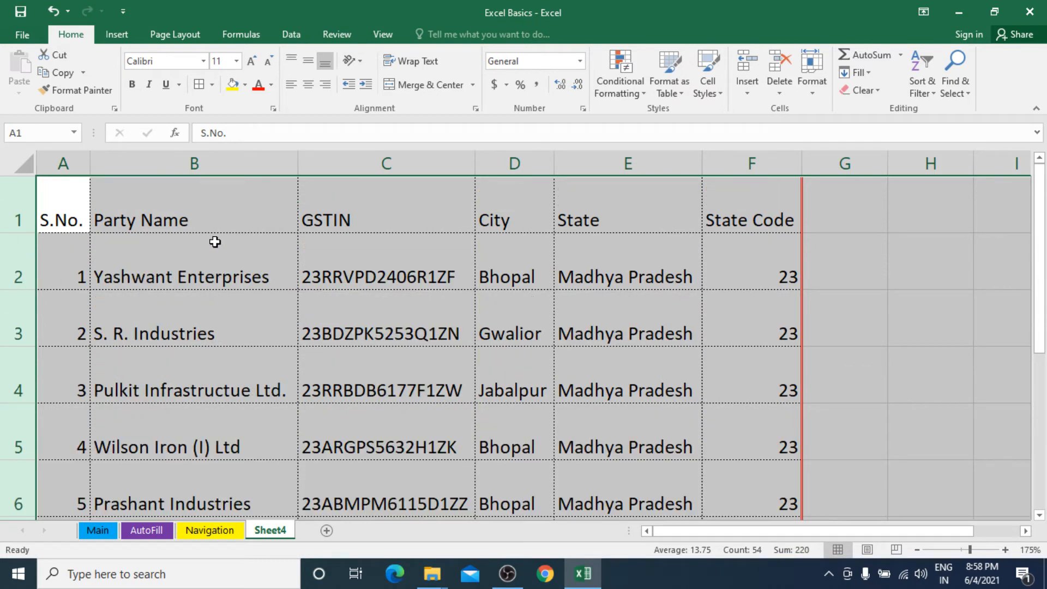
scroll(214, 317, down, 2)
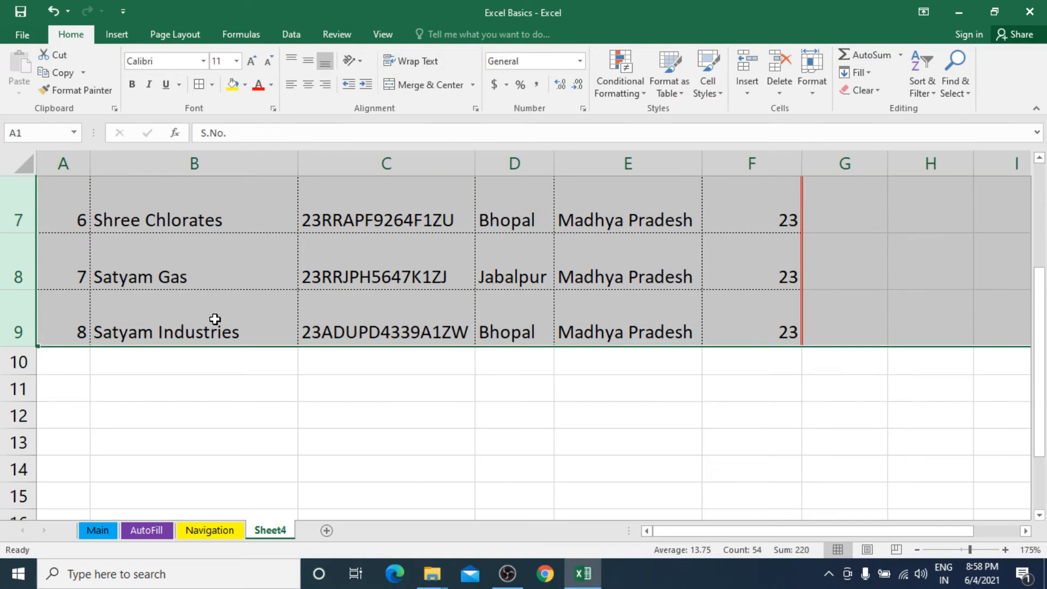
scroll(215, 319, up, 2)
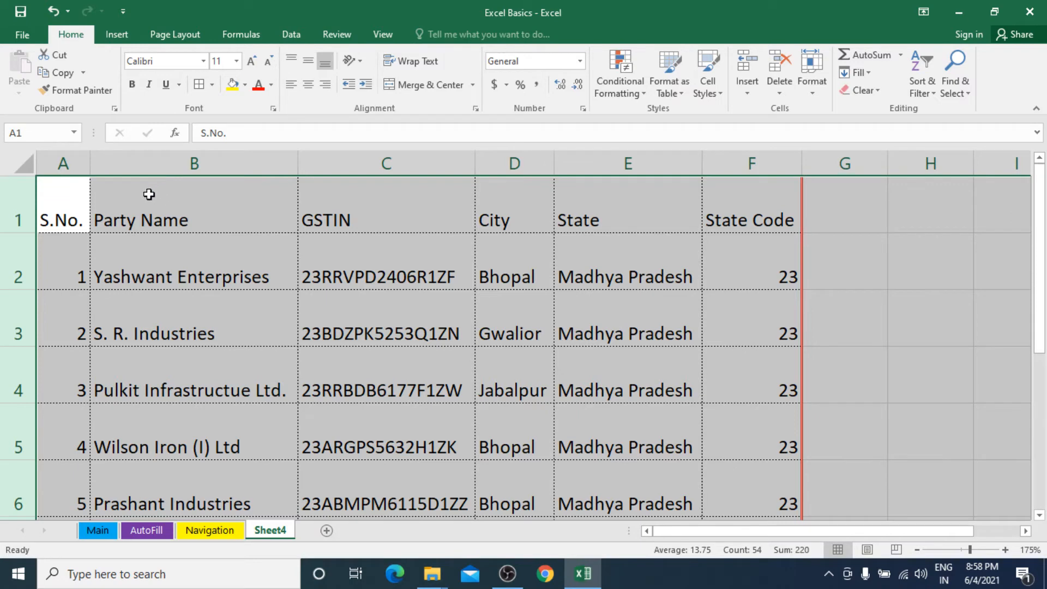
click(308, 64)
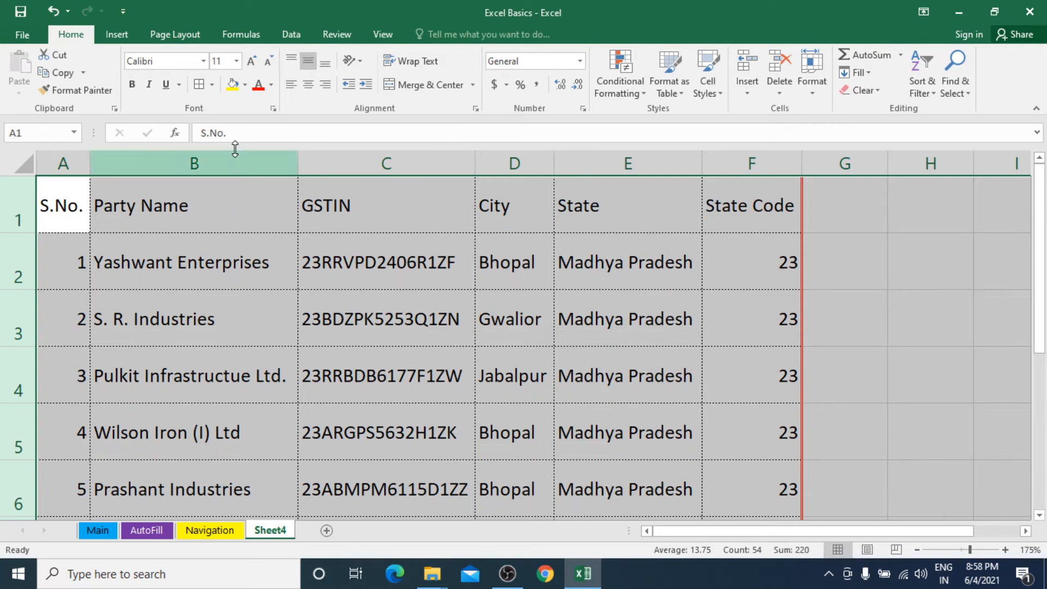
click(309, 86)
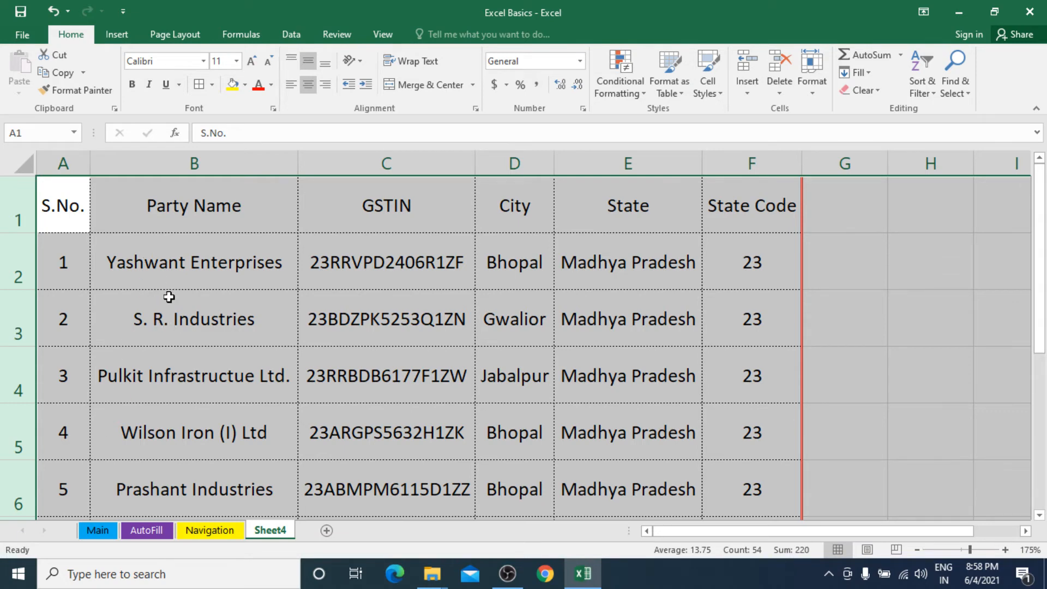
Step: Left-align column B's party names, centre the B1 heading, and select header row A1:F1
click(187, 163)
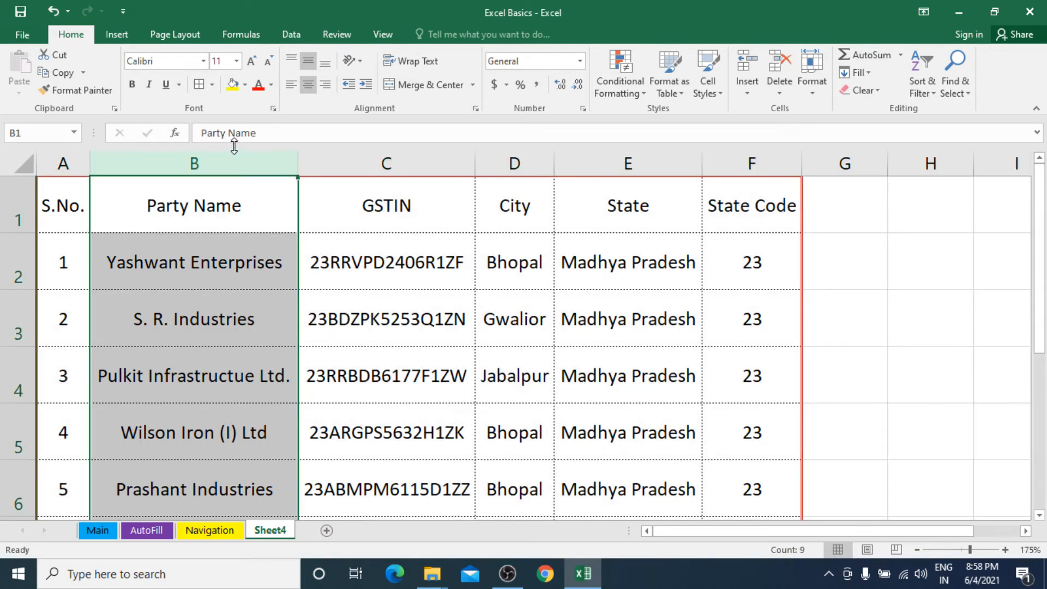
click(292, 86)
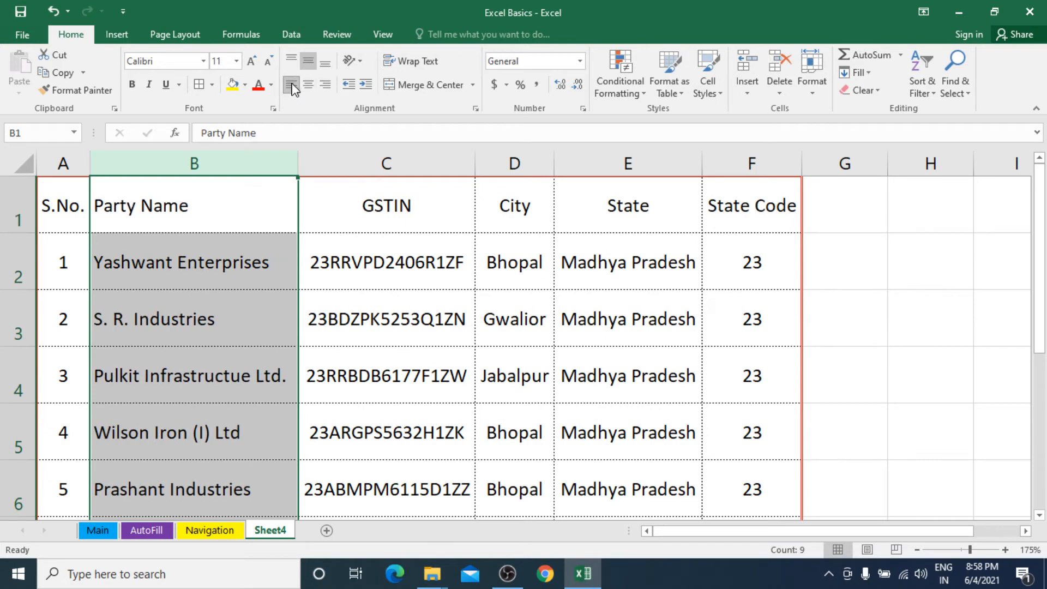
click(201, 201)
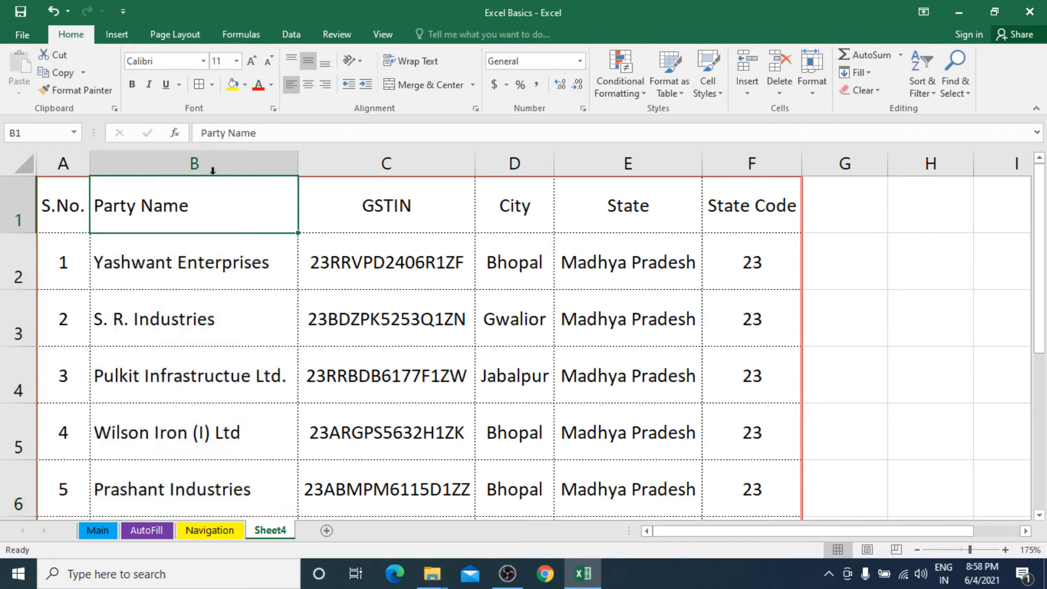
click(308, 86)
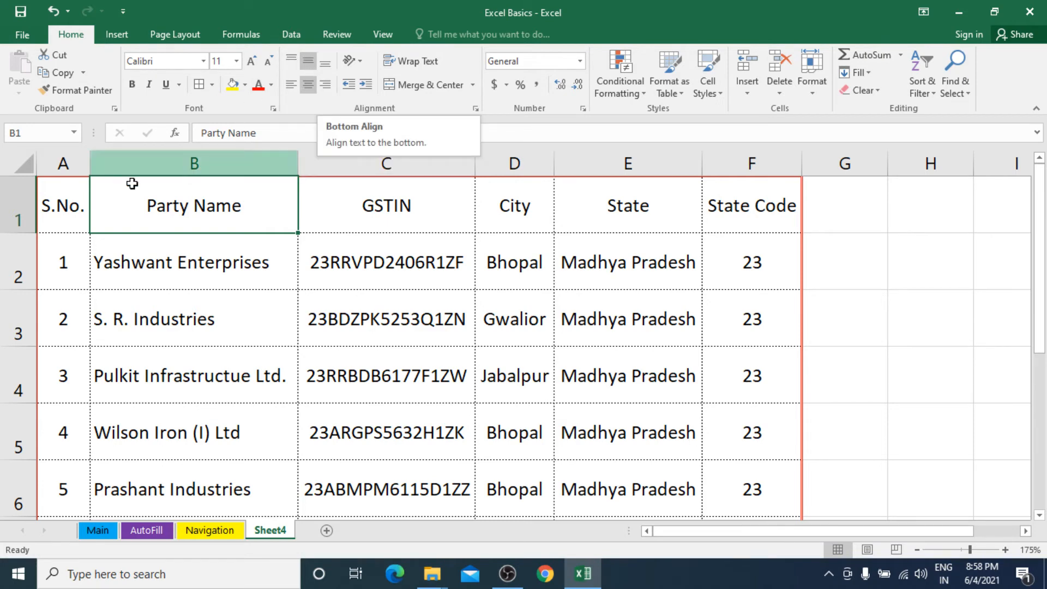
drag(47, 206, 715, 189)
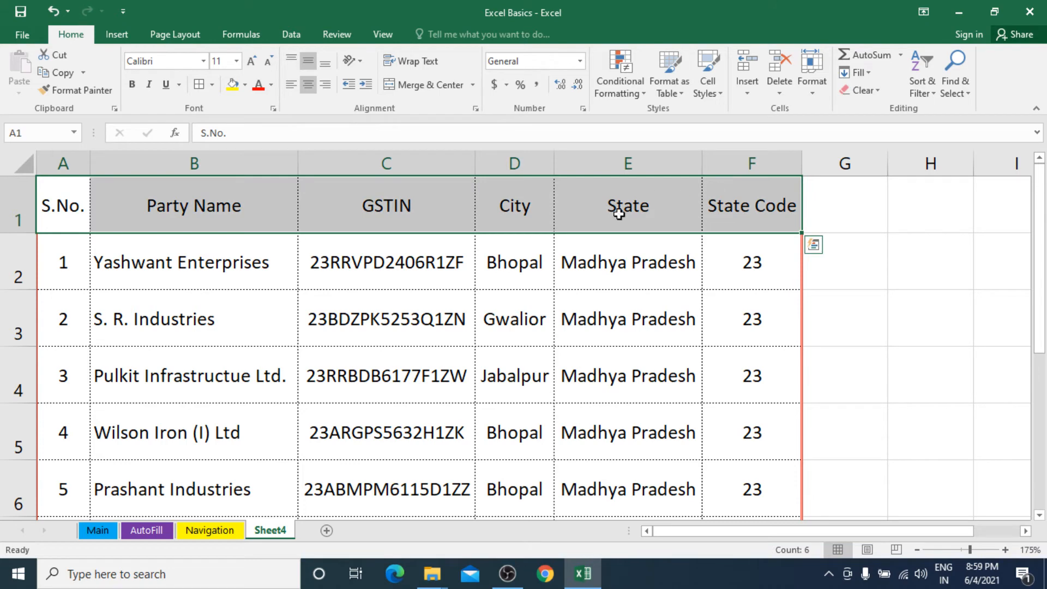
Step: Fill the header row A1:F1 yellow with bold red text
click(231, 84)
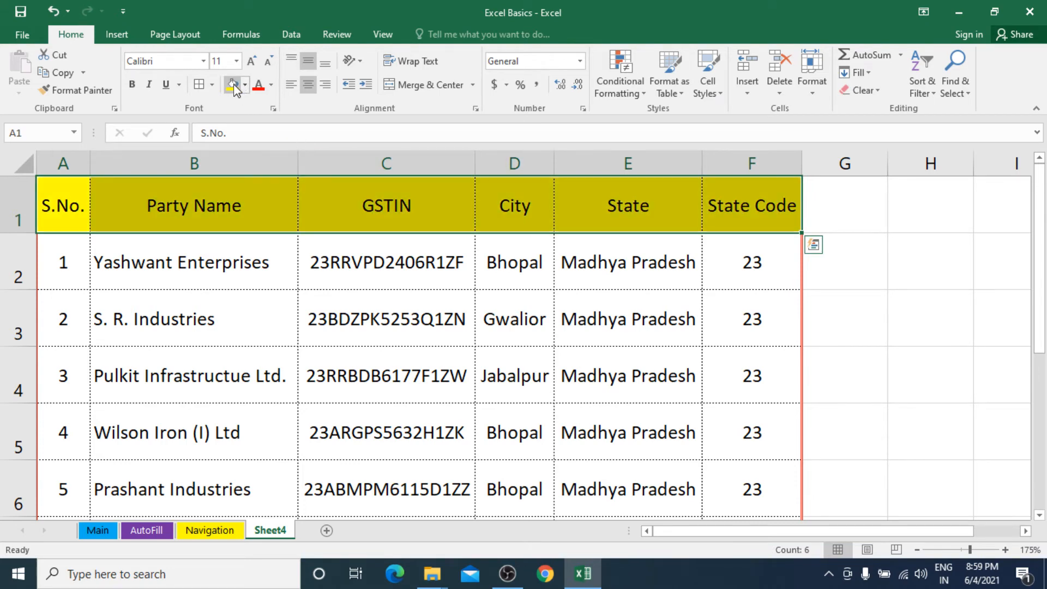
click(132, 84)
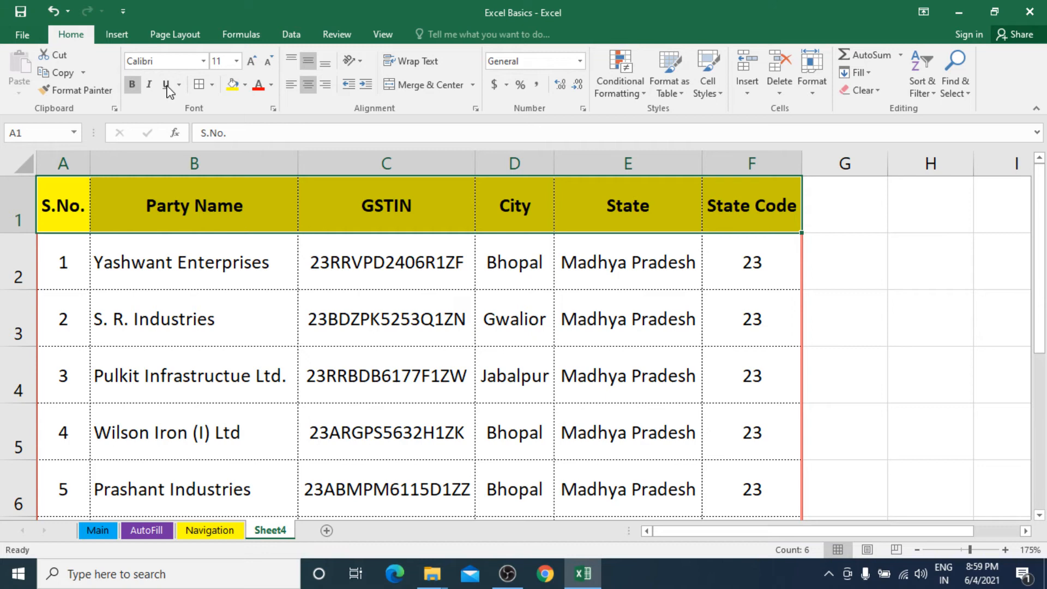
click(259, 86)
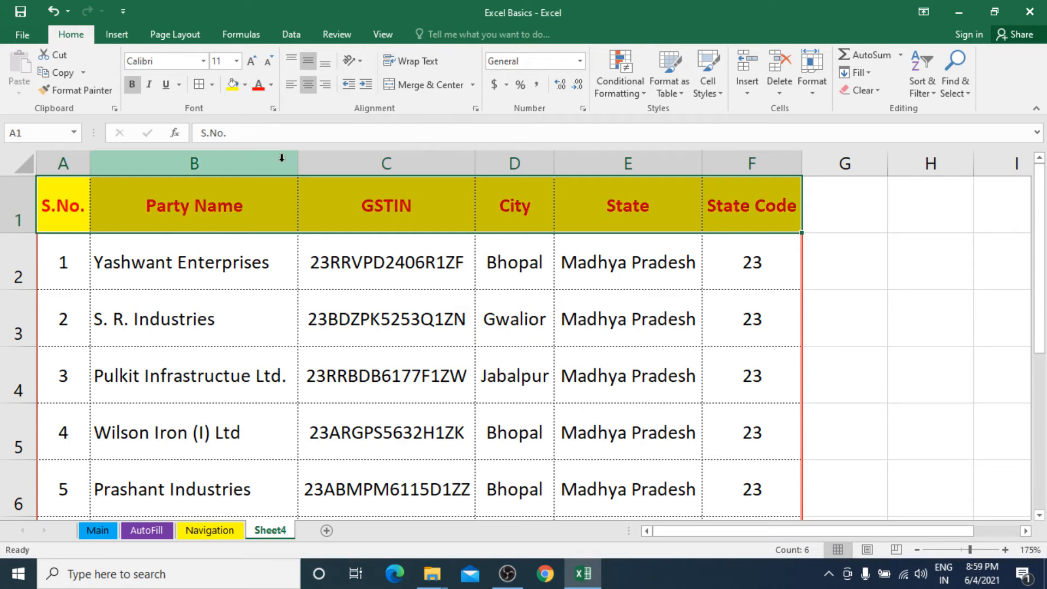
Step: Try counterclockwise-angled headings with a taller row 1, then undo back to horizontal
click(361, 61)
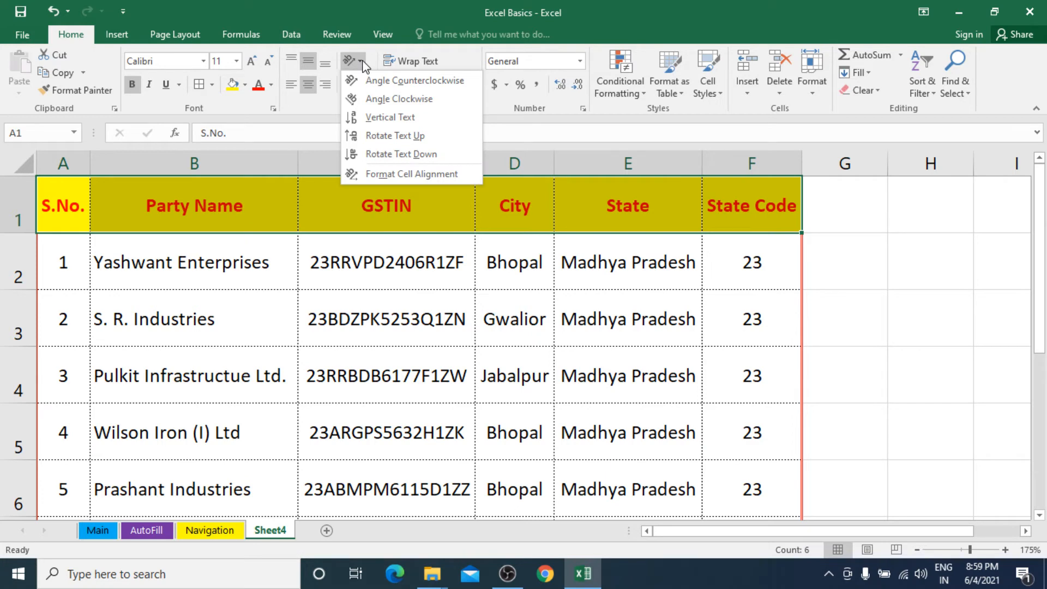
click(387, 84)
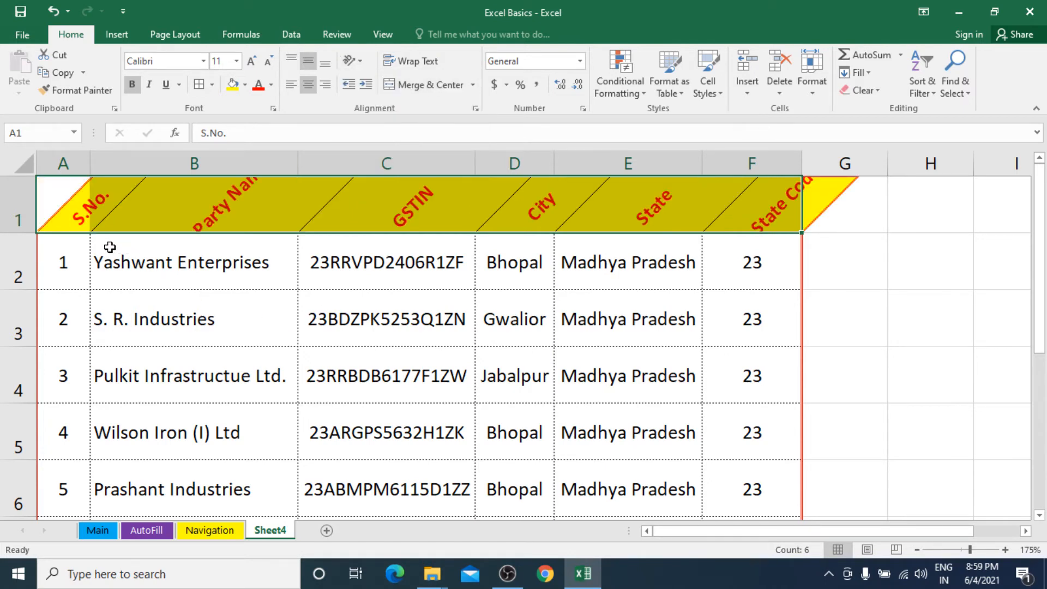
drag(15, 233, 19, 272)
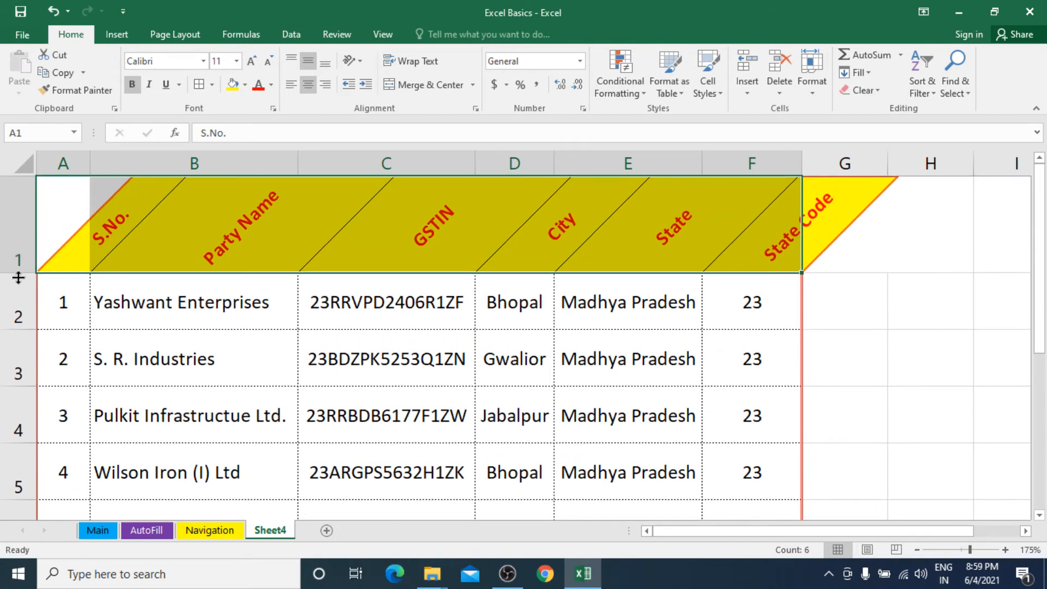
click(662, 319)
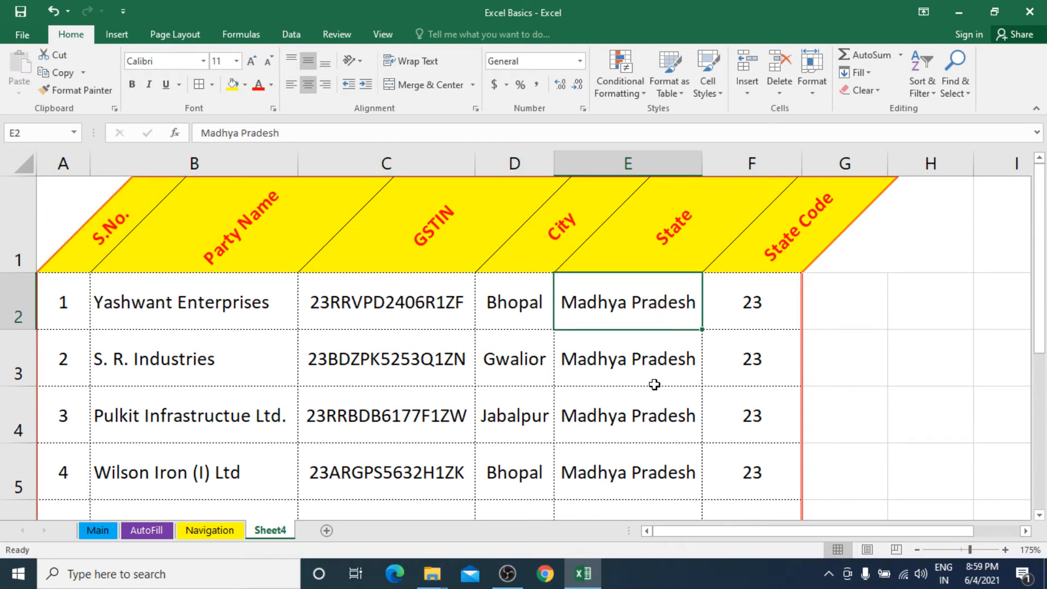
scroll(628, 361, down, 2)
scroll(631, 361, up, 2)
key(ctrl+z)
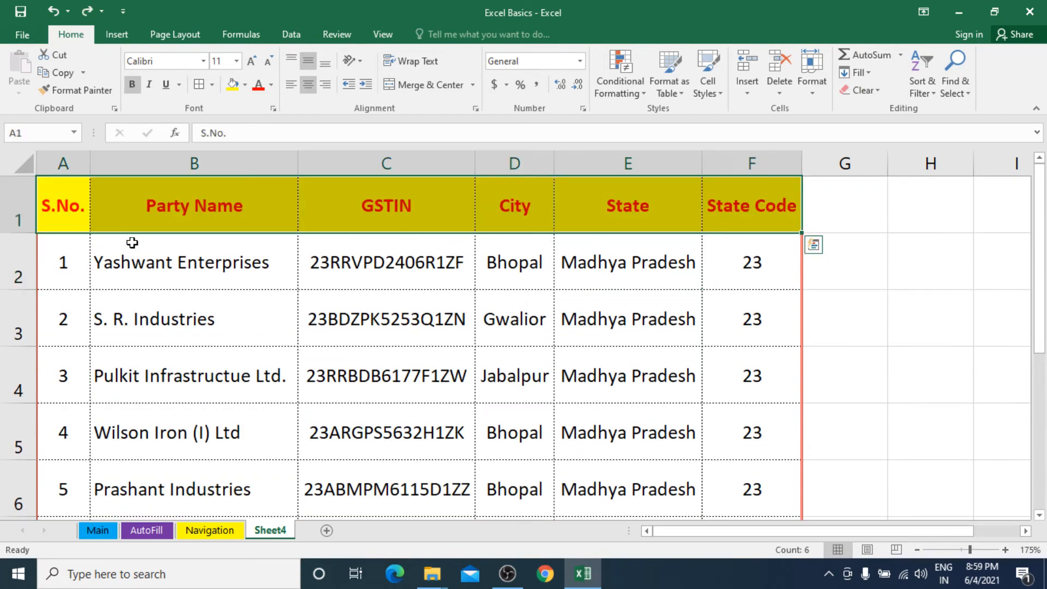
click(352, 61)
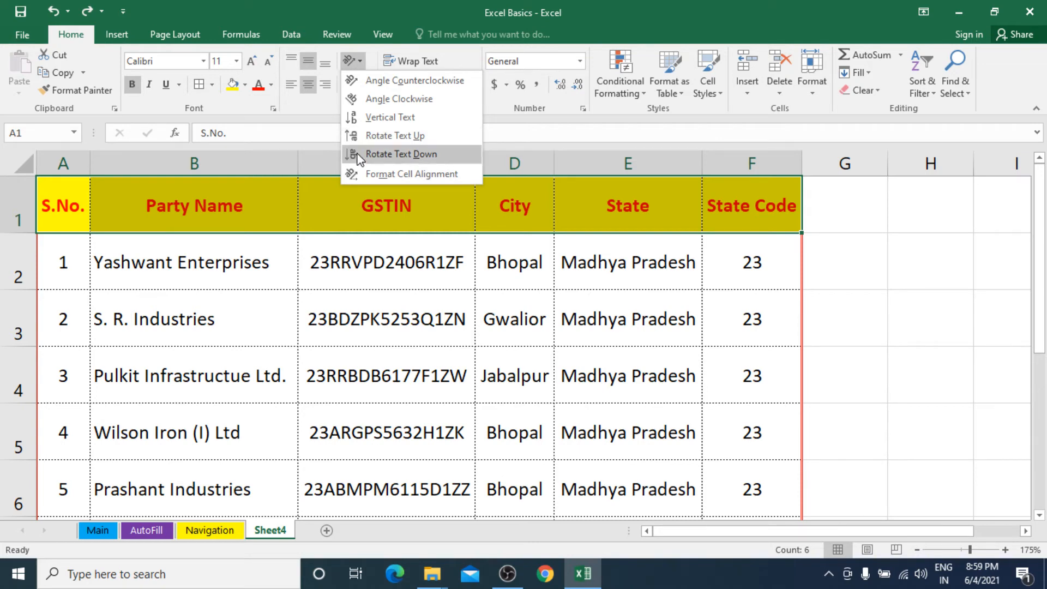
Step: Rotate the header texts to read downward and drag row 1 taller to fit them
click(401, 154)
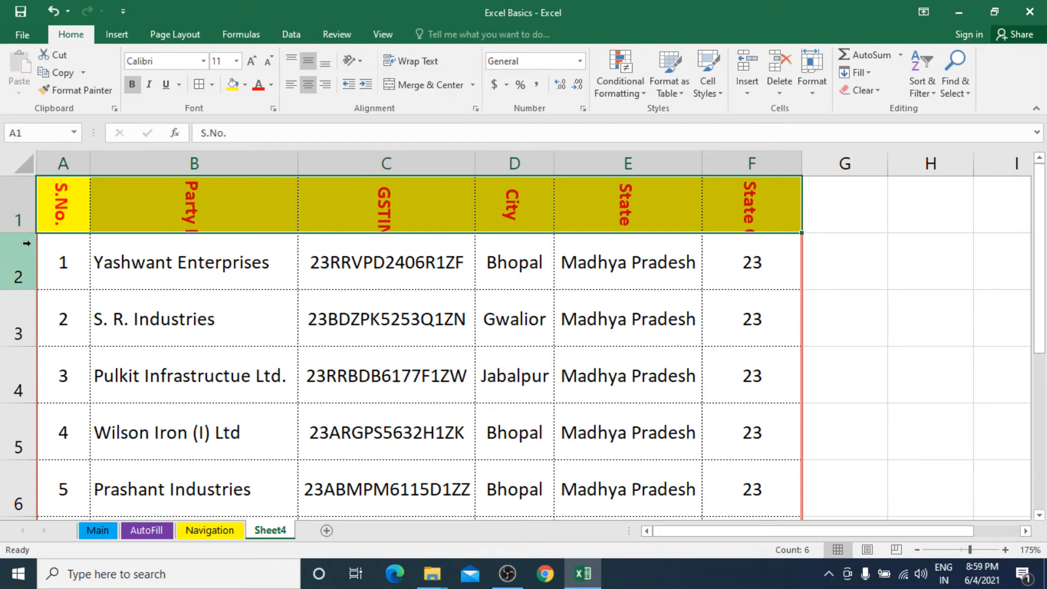
drag(24, 233, 23, 304)
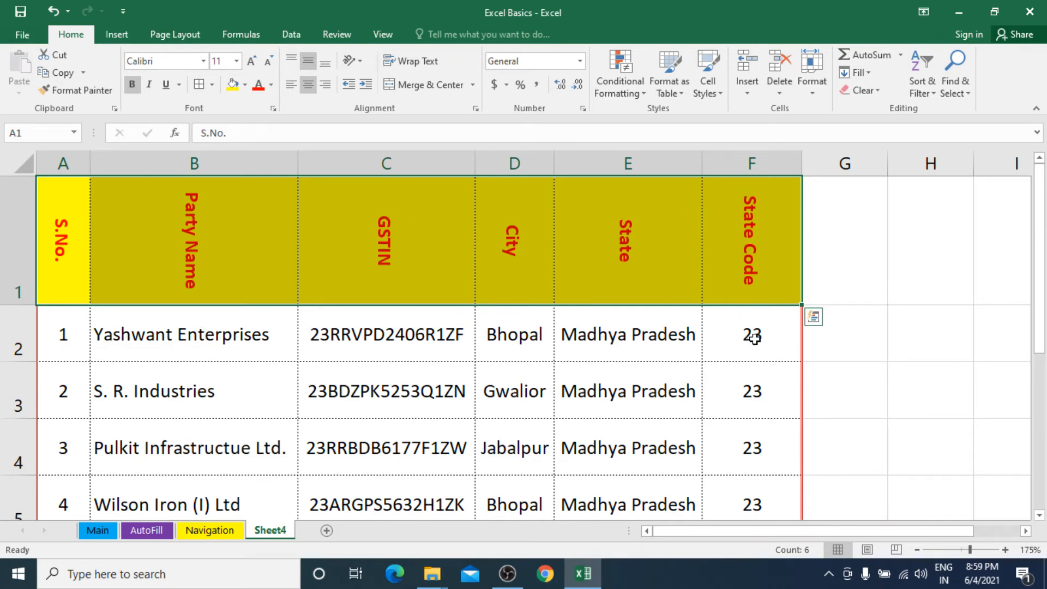
click(783, 338)
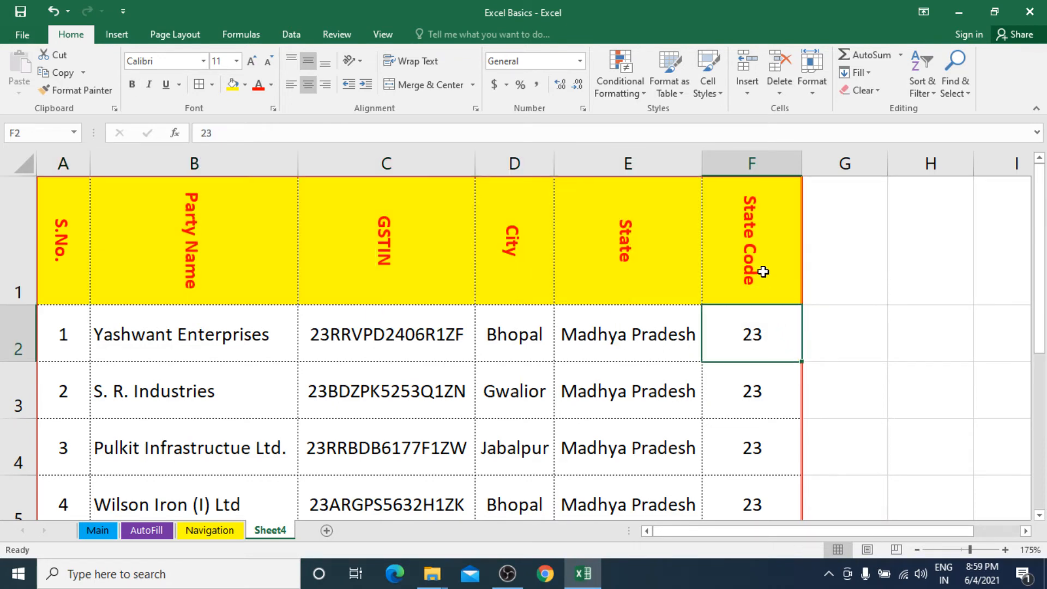
Step: Autofit column F to its contents and reselect the header row headings
double_click(801, 164)
click(718, 218)
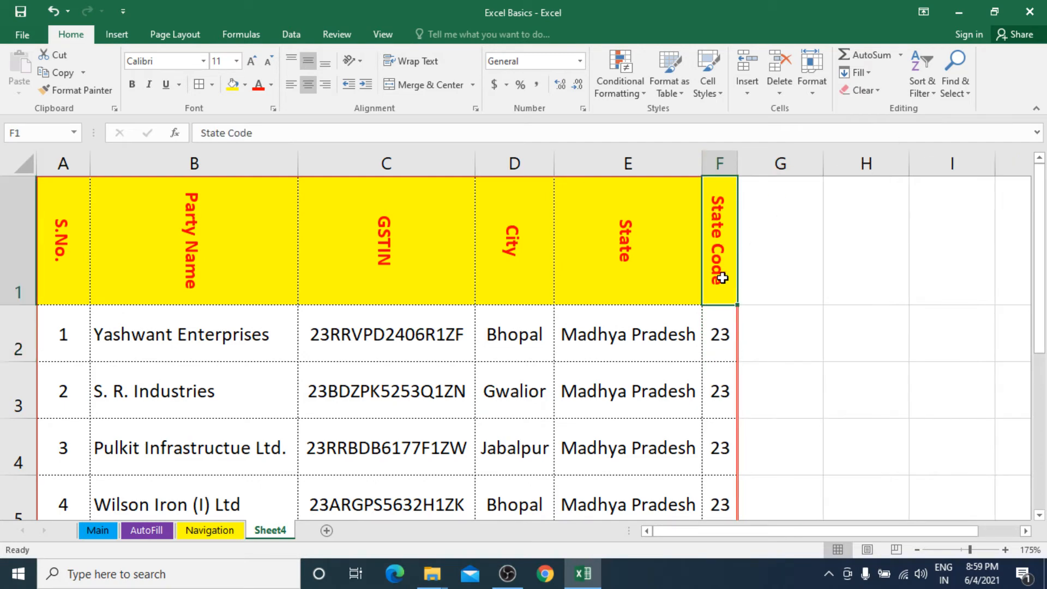
click(725, 344)
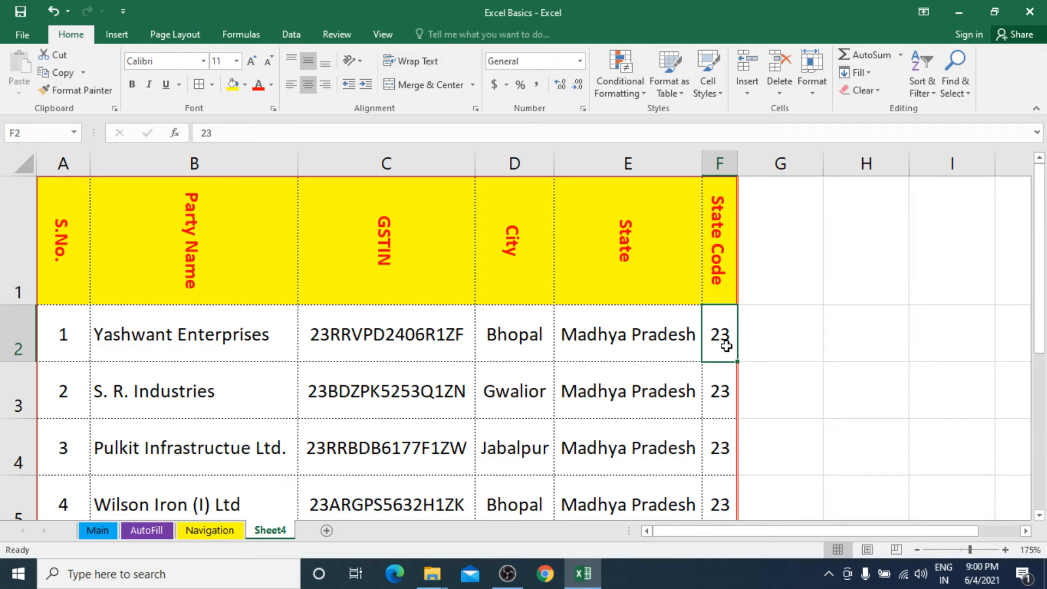
click(716, 186)
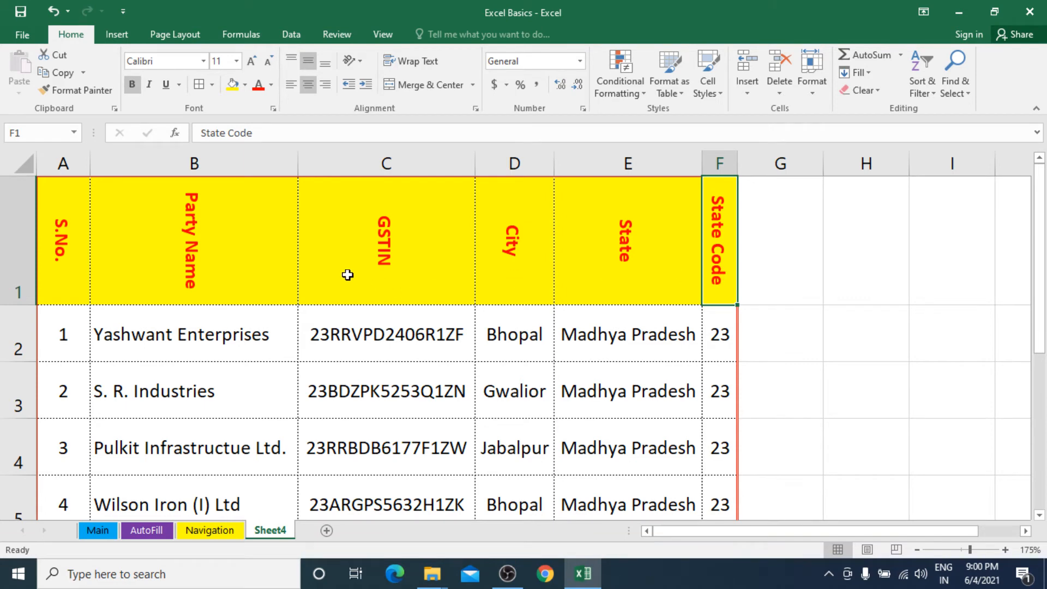
drag(62, 246, 709, 244)
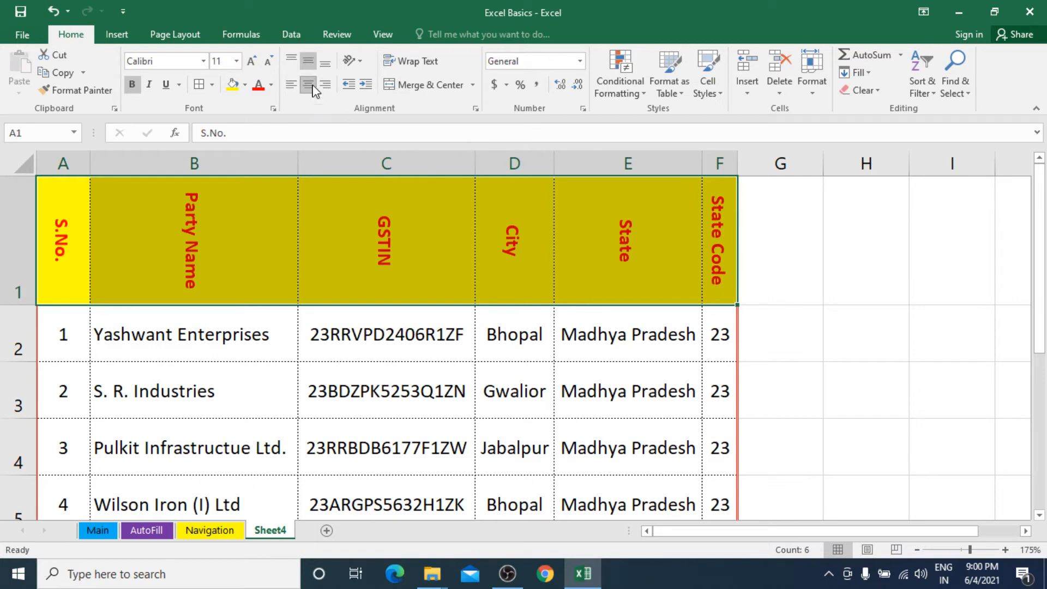
Step: Set the heading text orientation to 0 degrees and autofit column F to show 'State Code' fully
click(360, 61)
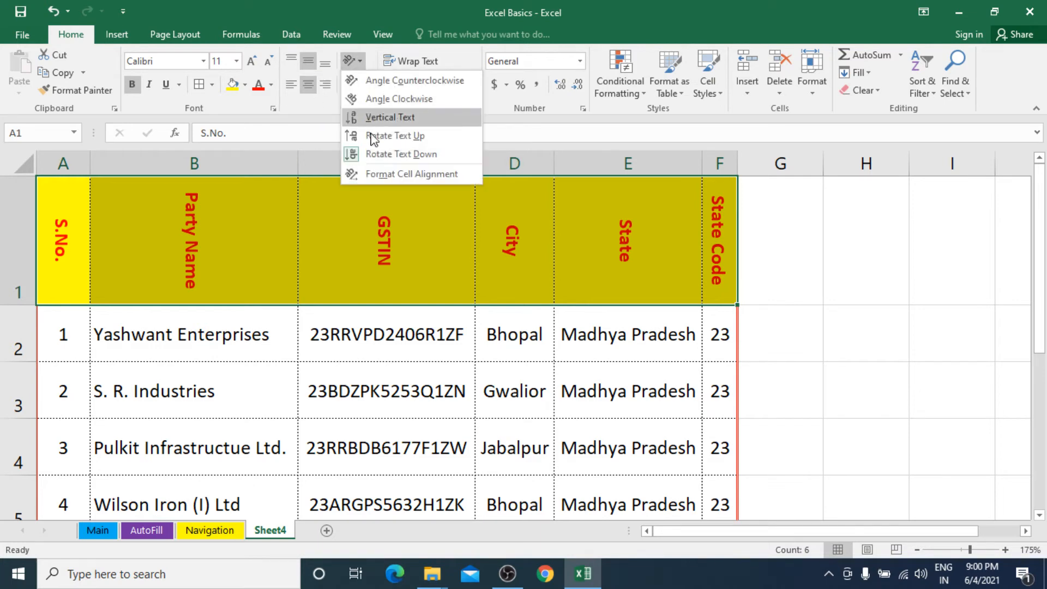
click(402, 174)
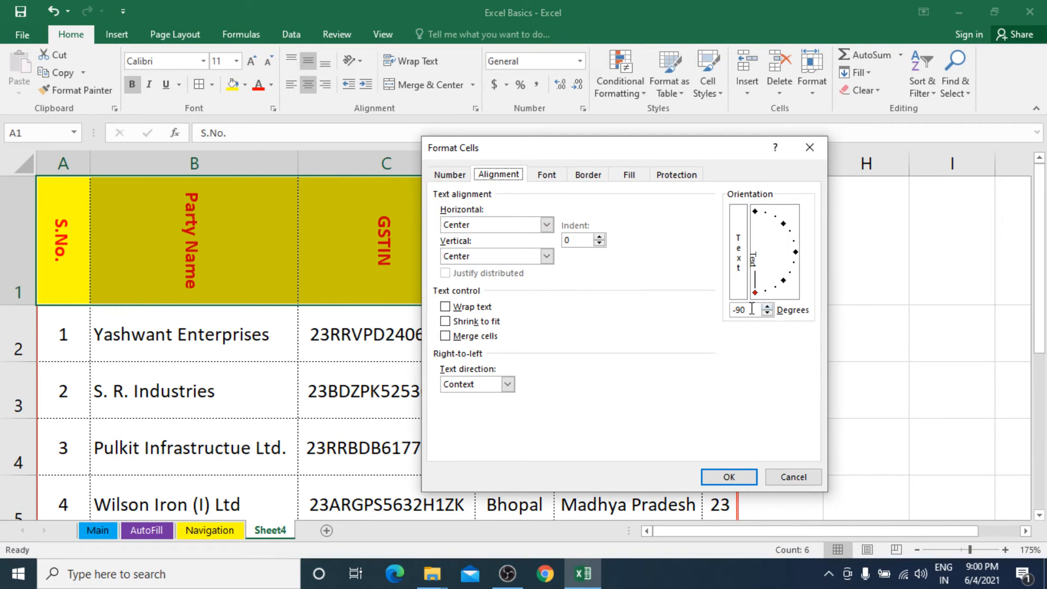
click(752, 309)
drag(755, 297, 795, 259)
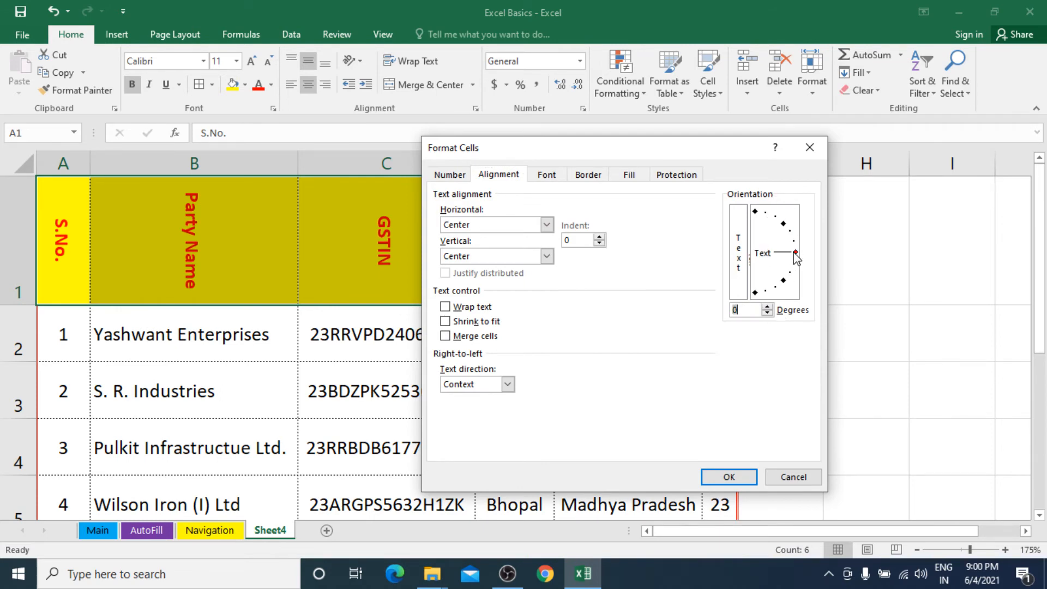
click(730, 478)
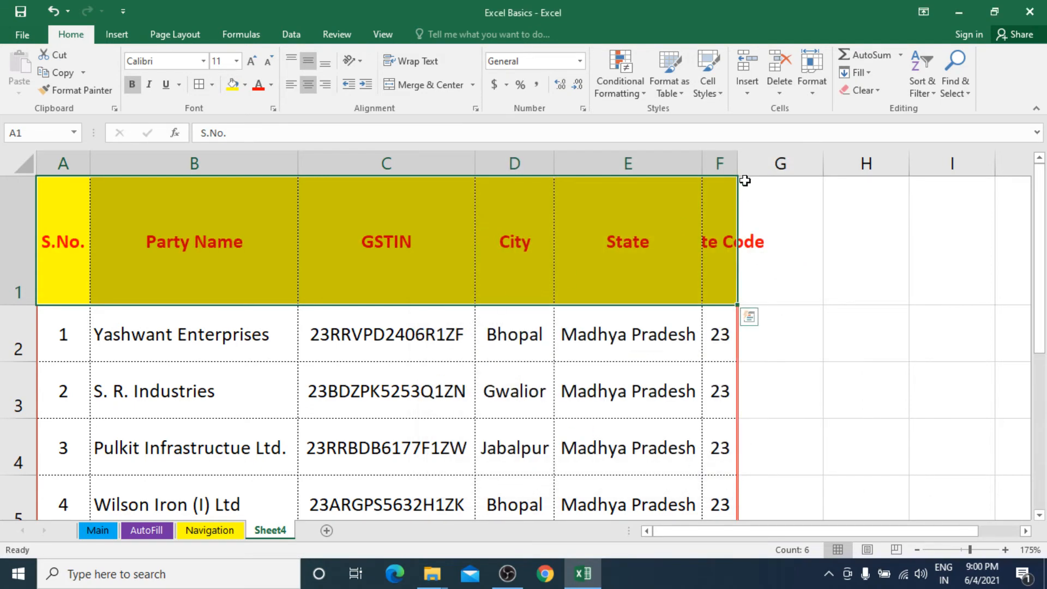
double_click(737, 159)
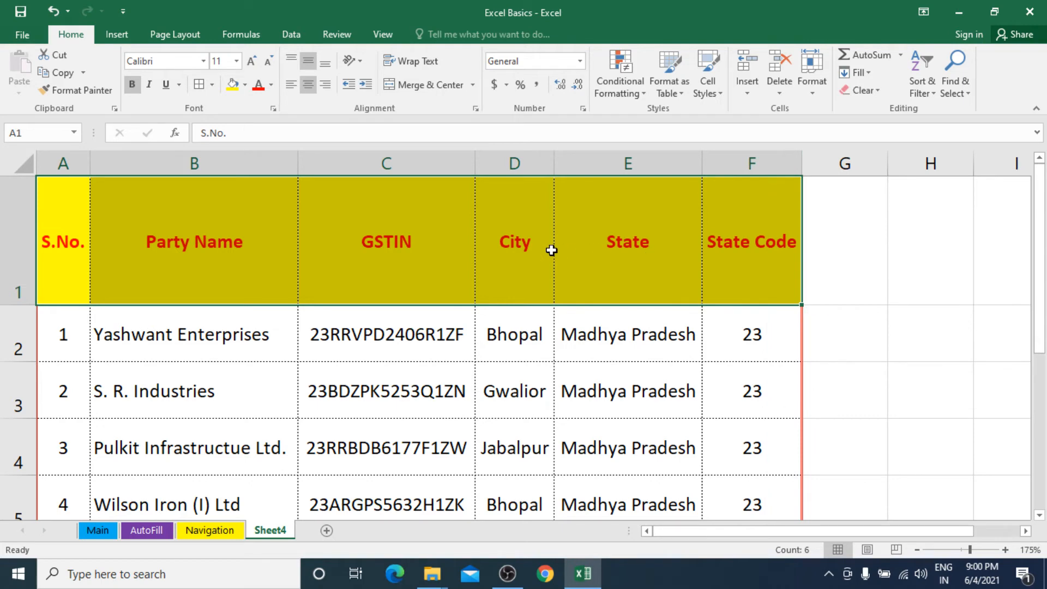
Step: Autofit row 1 back to a short height fitting the horizontal headings
click(533, 241)
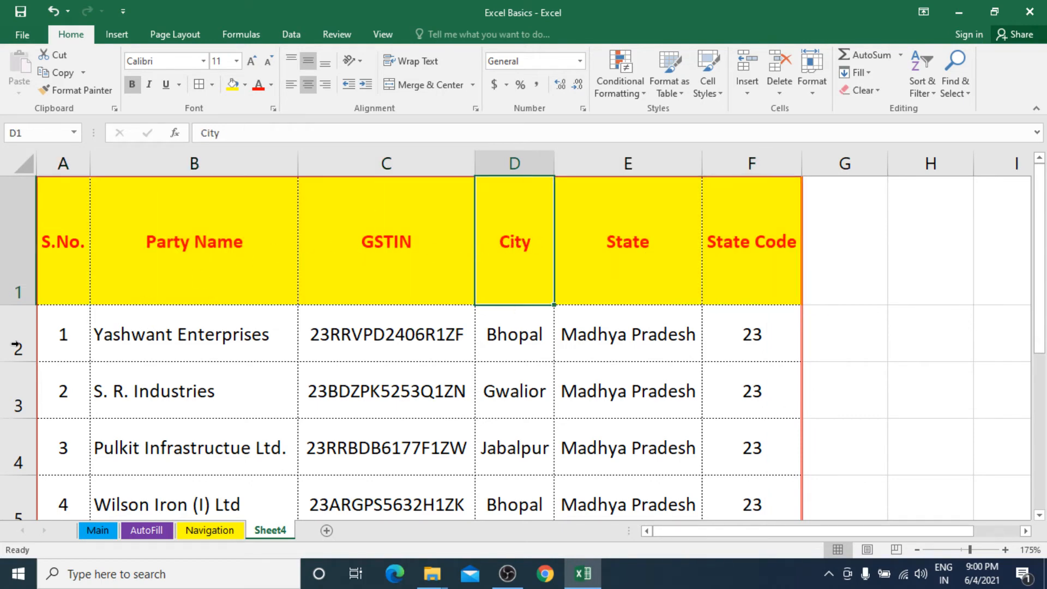
drag(18, 303, 18, 301)
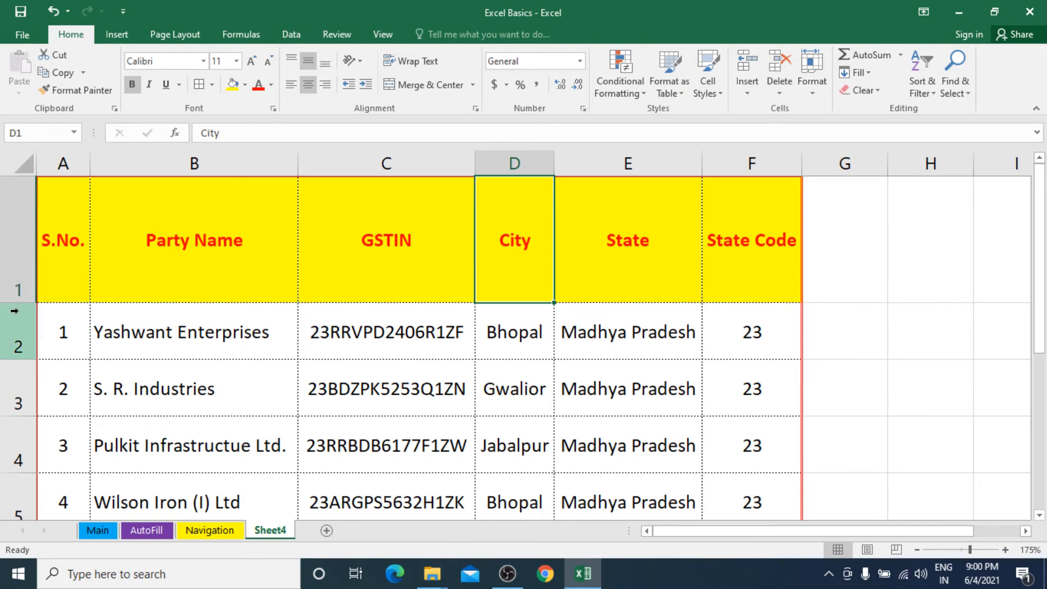
double_click(21, 305)
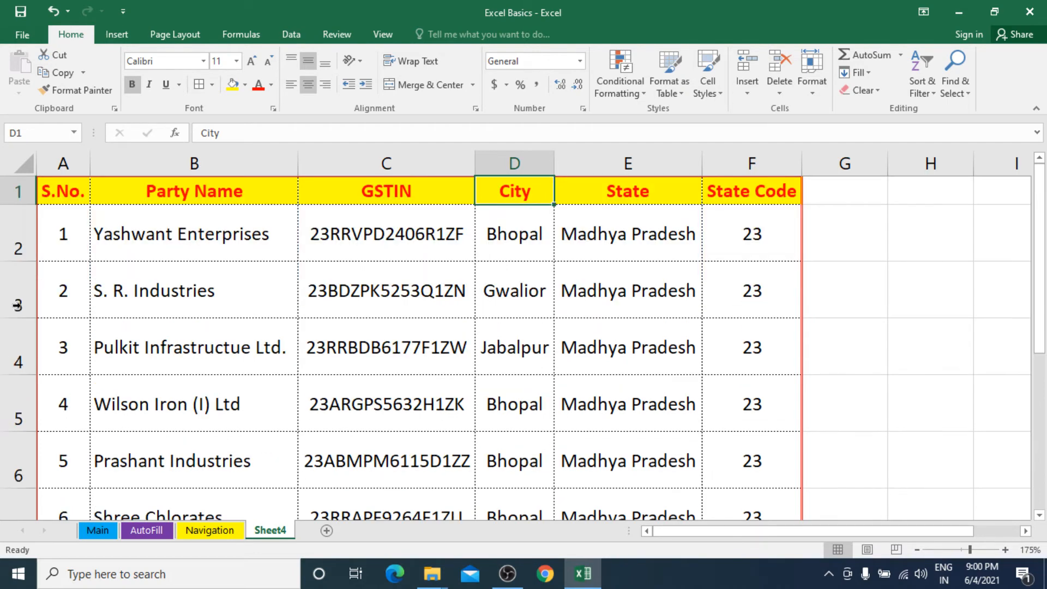
click(217, 270)
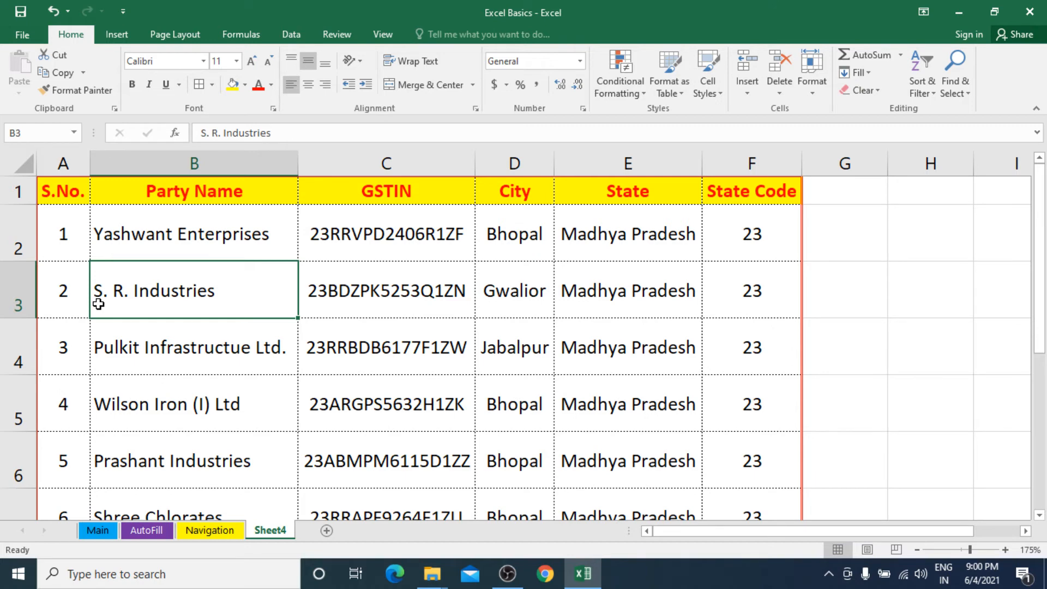
Step: Select the party names in B2:B7 and increase their indent by four steps
drag(130, 241, 159, 428)
click(160, 253)
scroll(159, 427, up, 2)
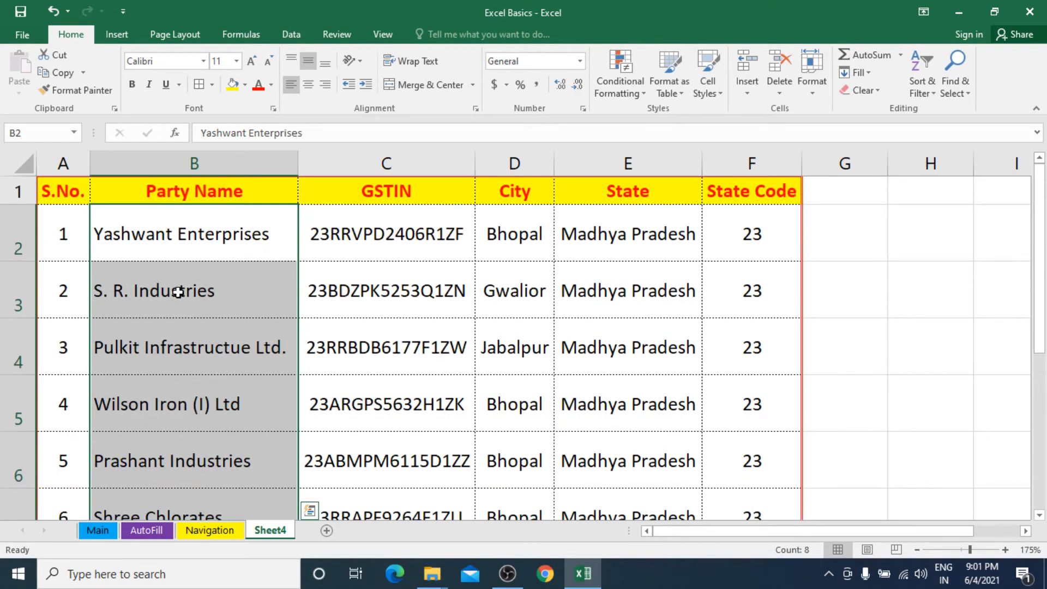
click(371, 89)
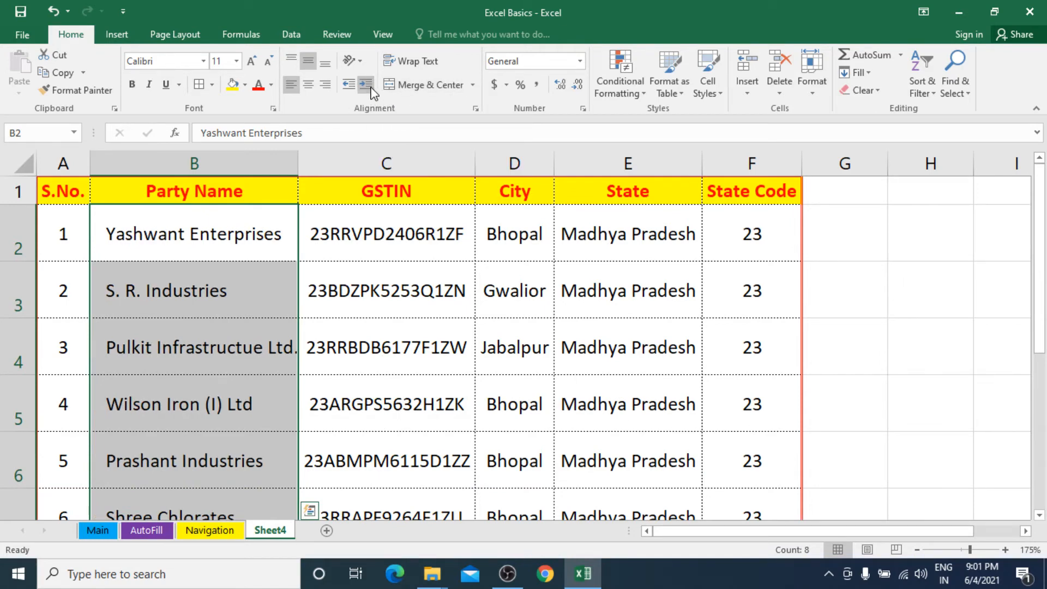
click(371, 89)
click(371, 88)
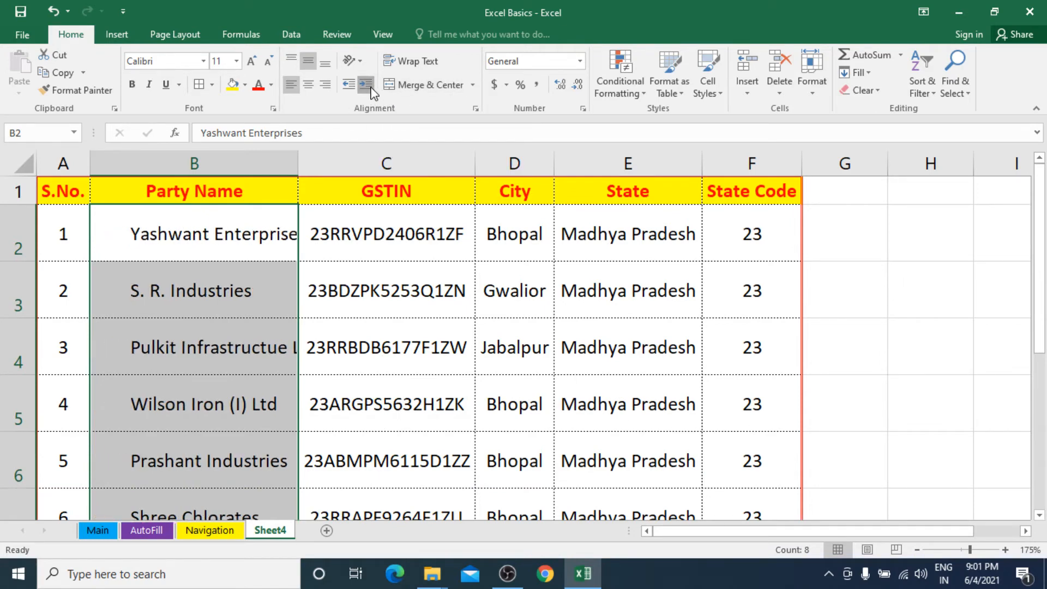
click(371, 88)
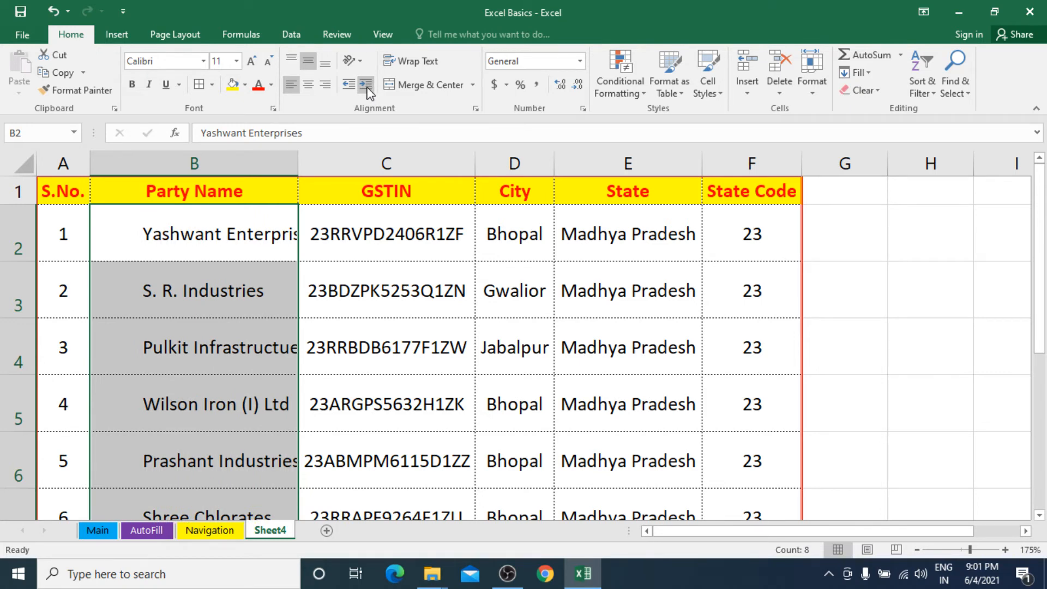
Step: Decrease the indent of the party names until they sit flush left with no indent
click(353, 87)
click(353, 87)
click(354, 87)
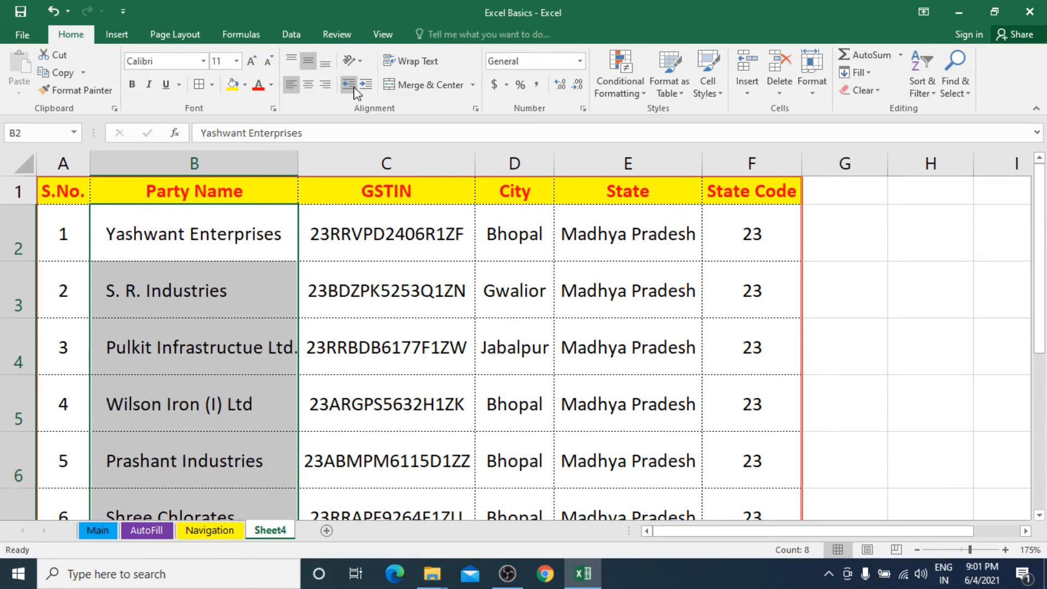
click(348, 84)
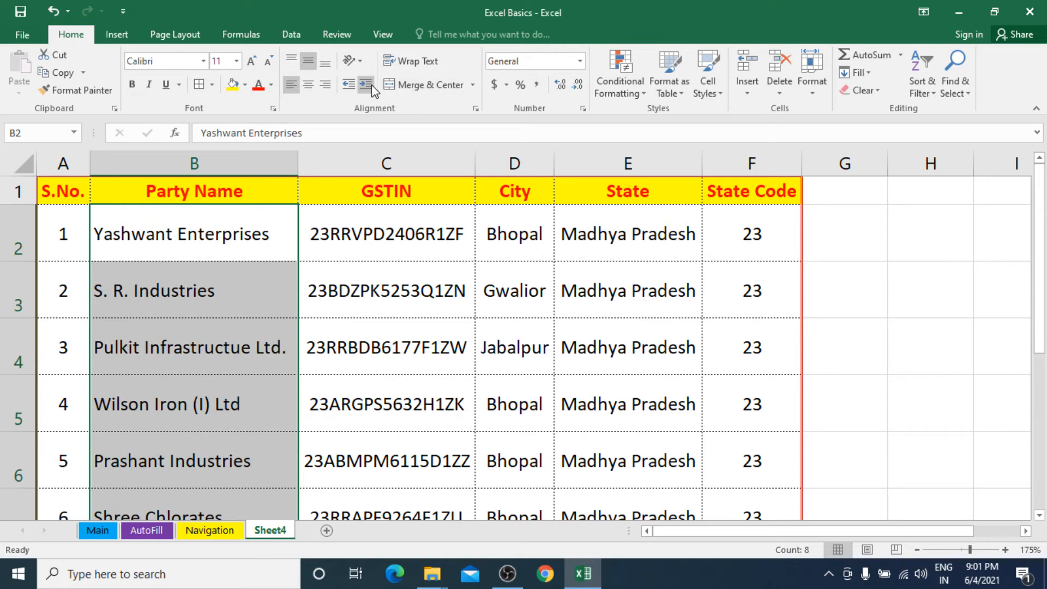
click(362, 83)
click(362, 83)
click(362, 84)
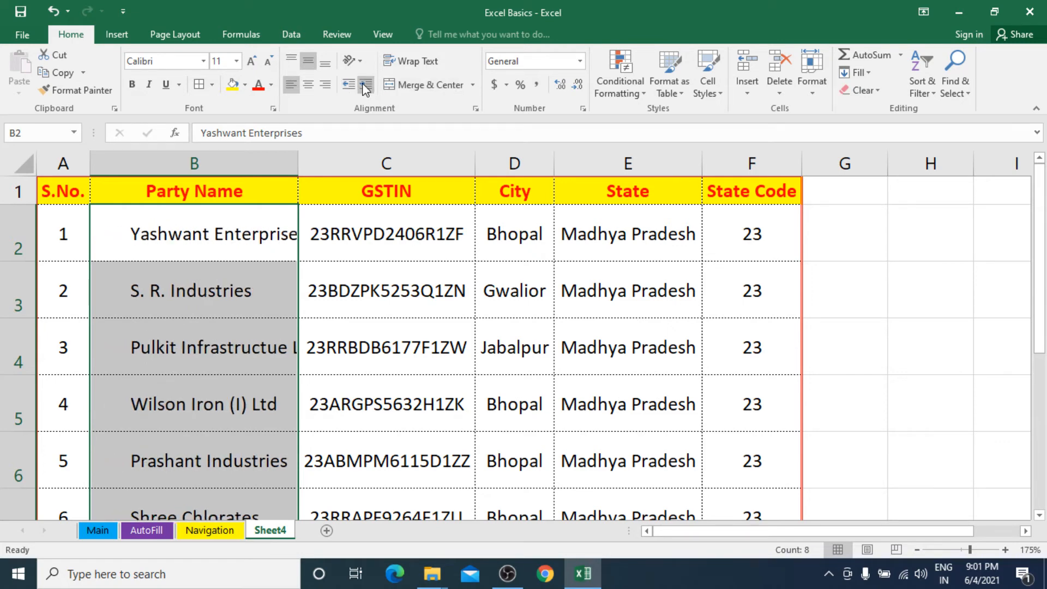
click(350, 85)
click(349, 85)
click(349, 84)
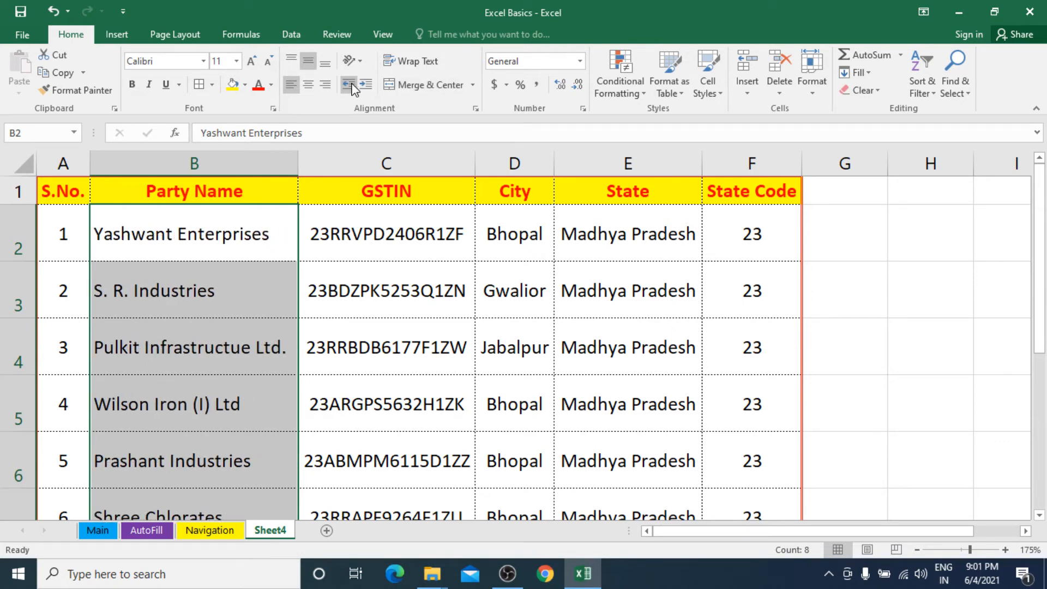
click(366, 85)
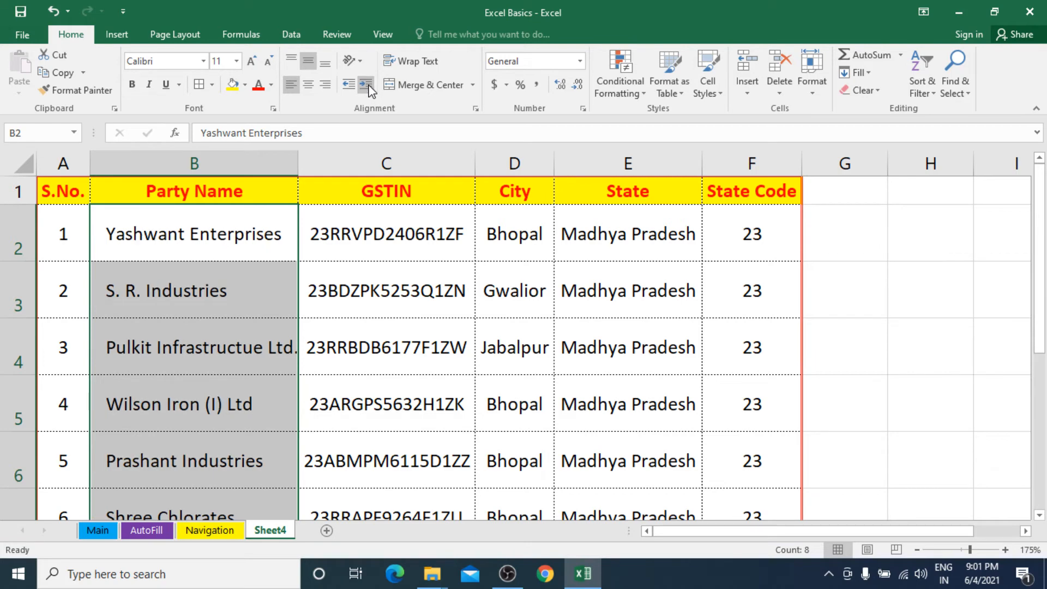
click(349, 86)
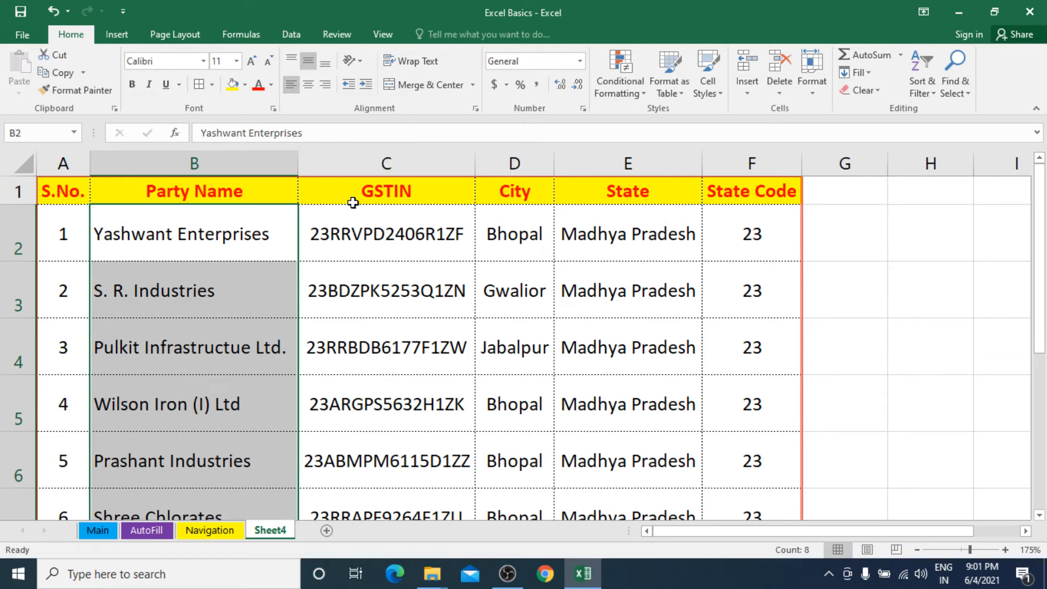
Step: Enter the heading 'Remarks' in cell G1
click(360, 229)
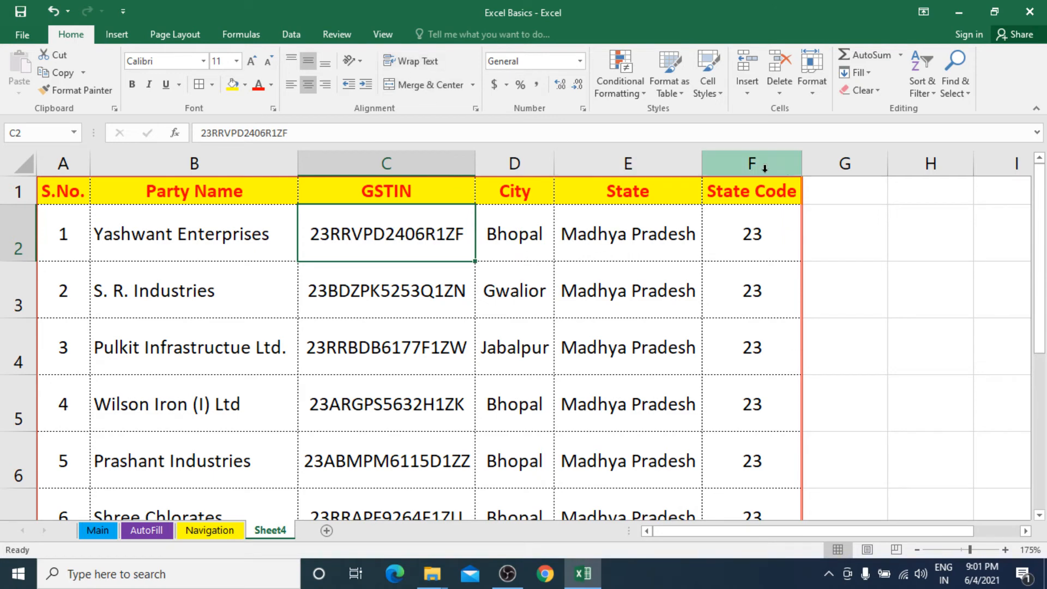
click(838, 193)
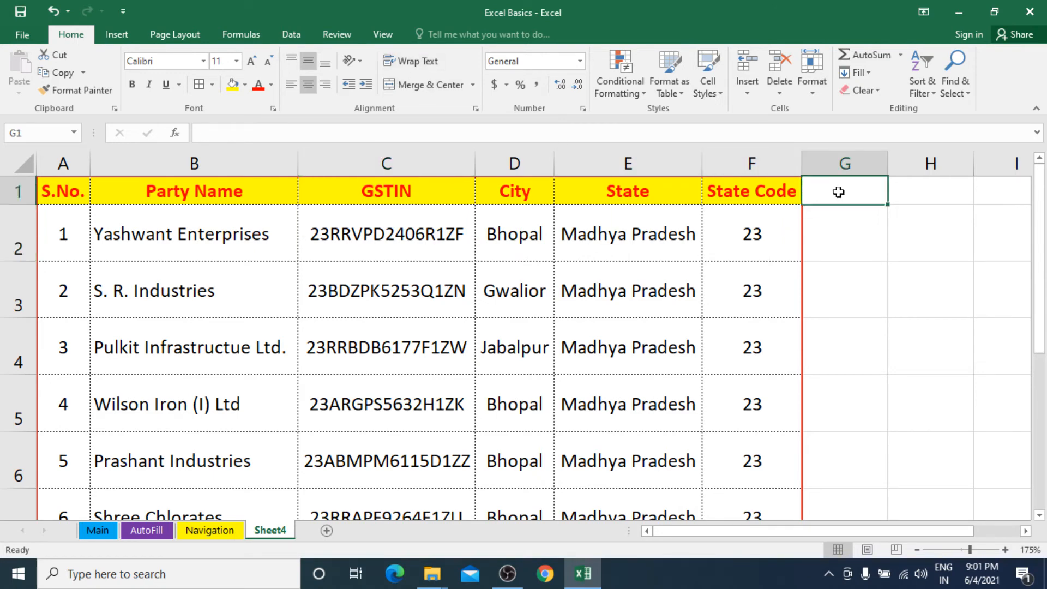
text(rEM)
key(BackSpace)
key(BackSpace)
key(BackSpace)
text(Re)
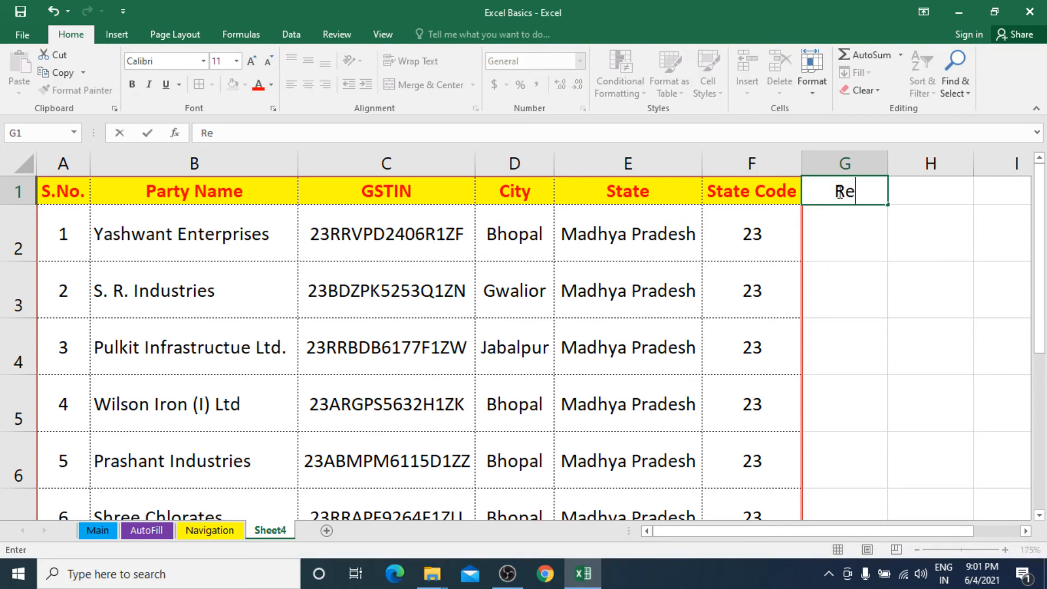
text(marks)
key(Return)
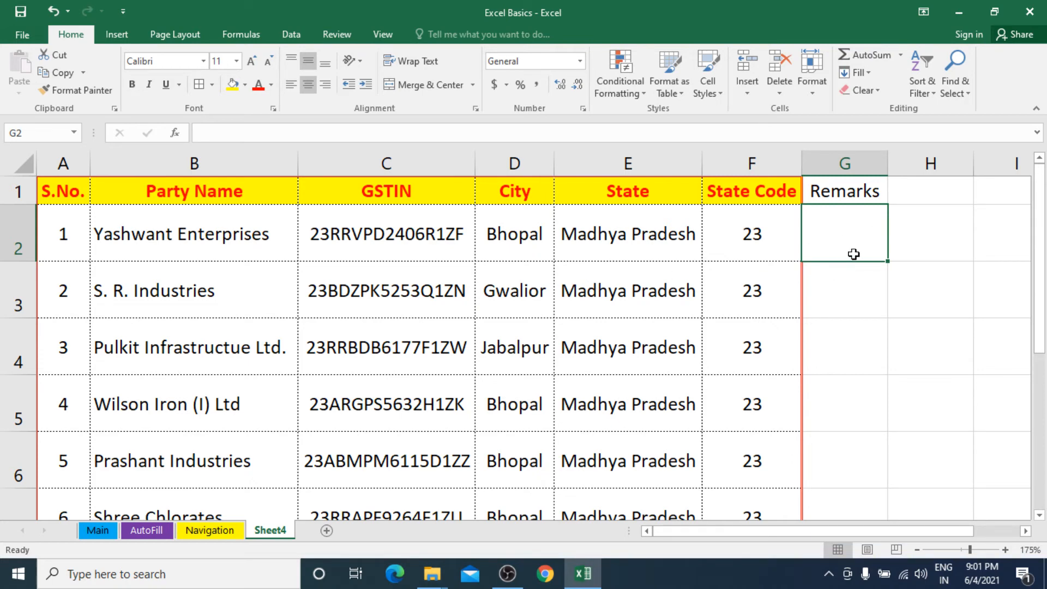
Step: Enter 'This is our oldest customer. He buys in bulk' in cell G2
text(T)
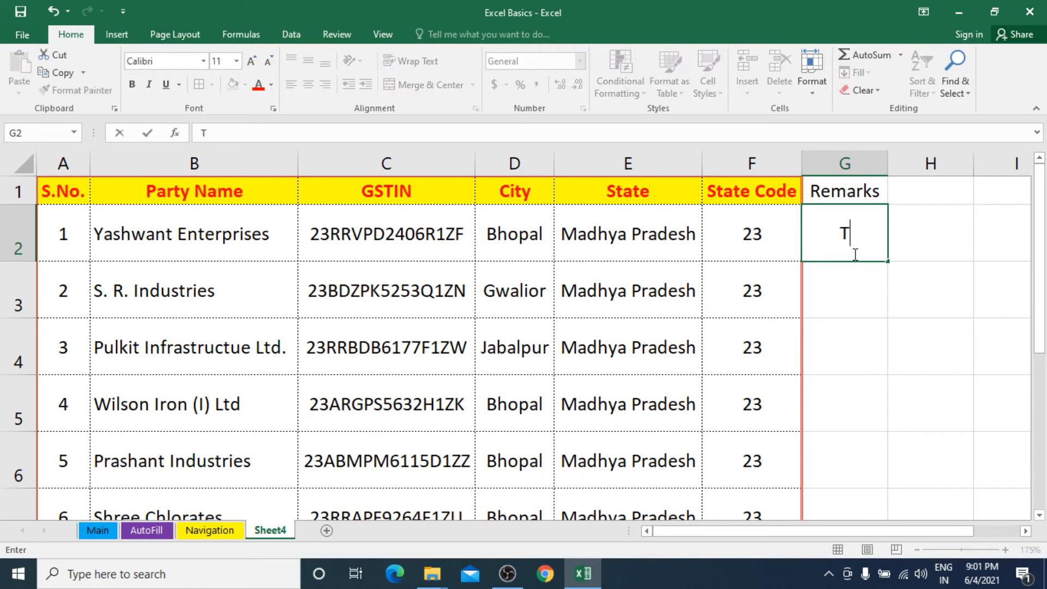
text(his is m)
key(BackSpace)
text(our)
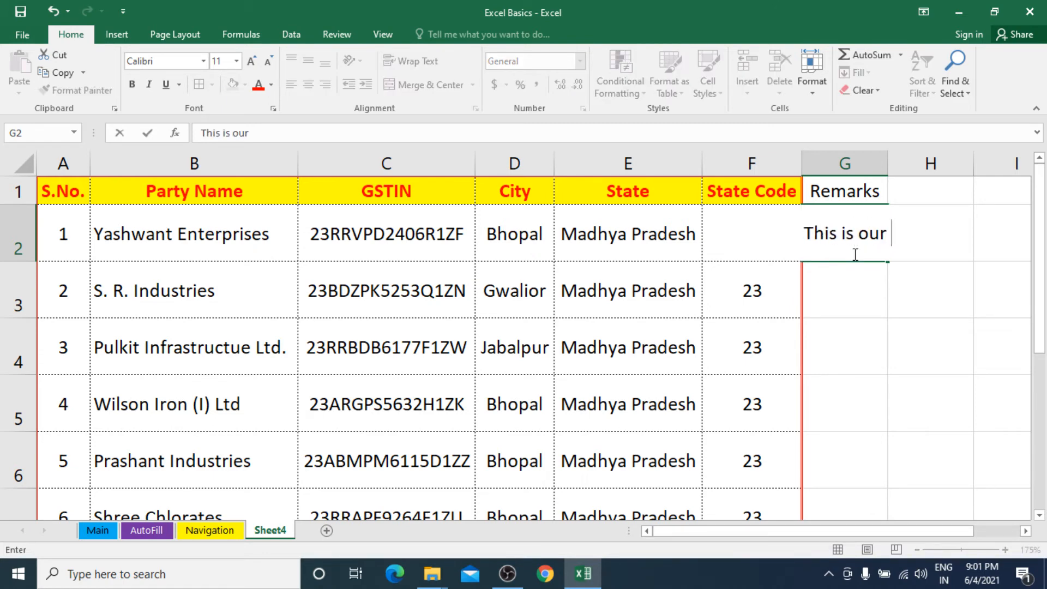
text( oldest custom)
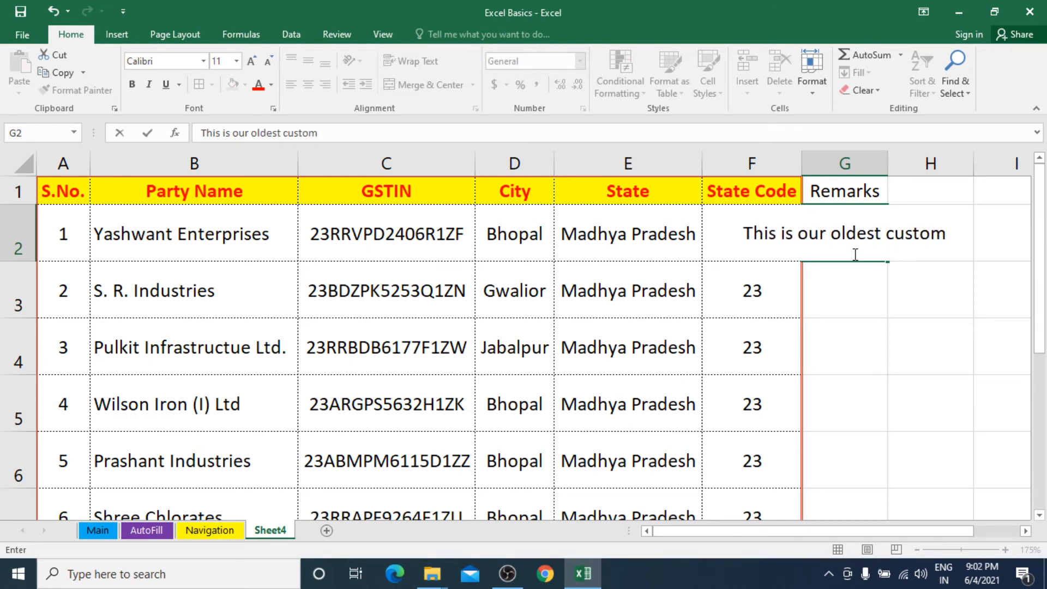
text(er. H)
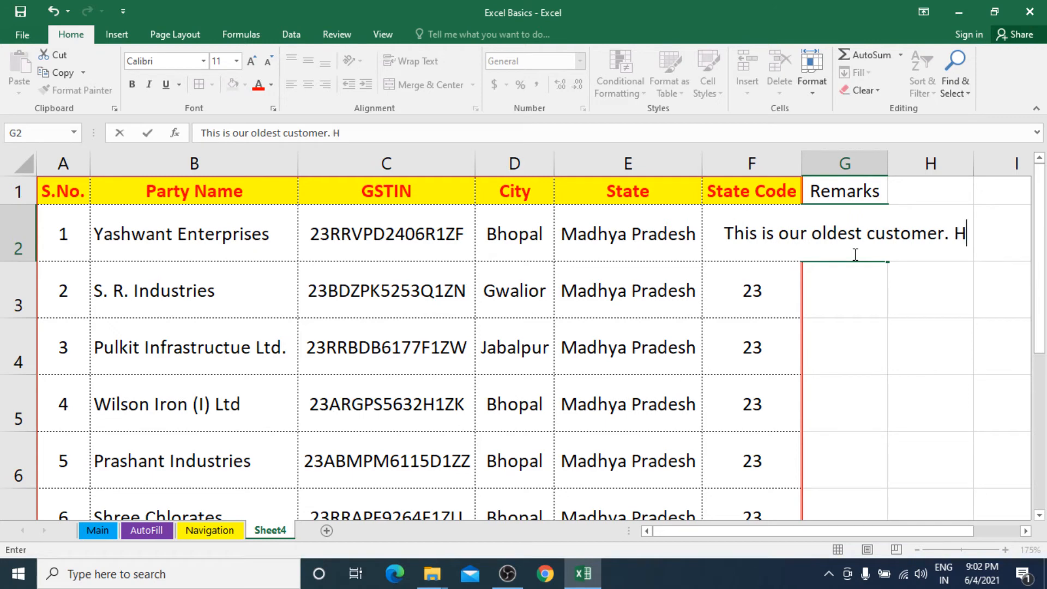
text(e )
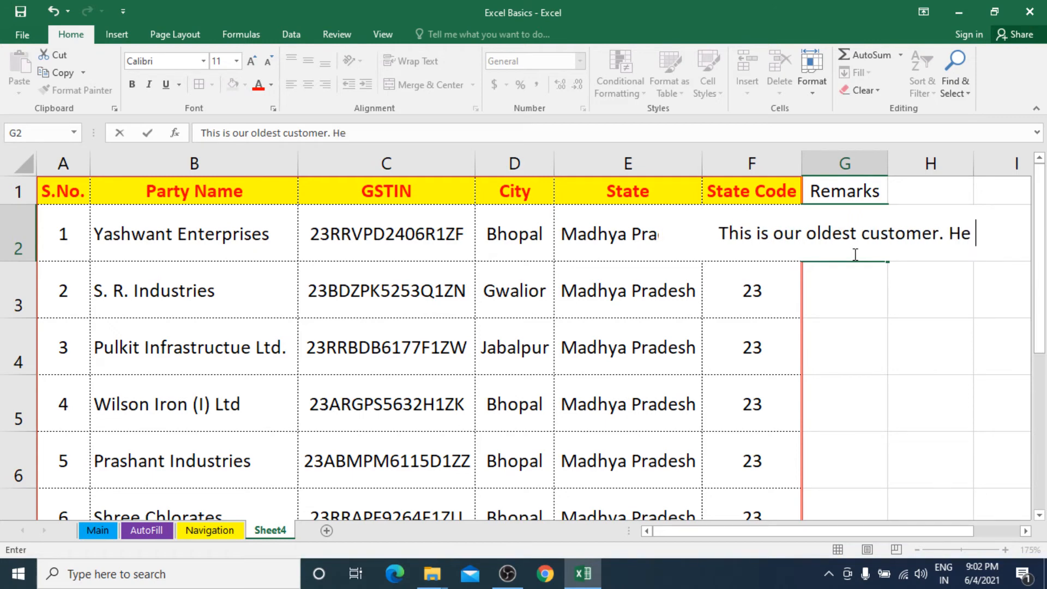
text(buys )
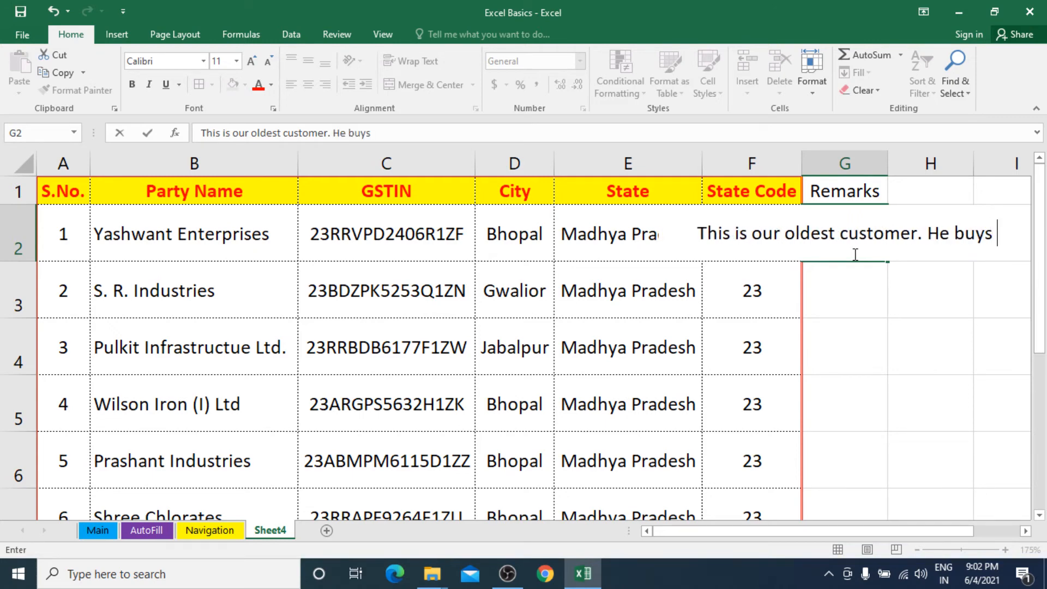
text(in bulk.)
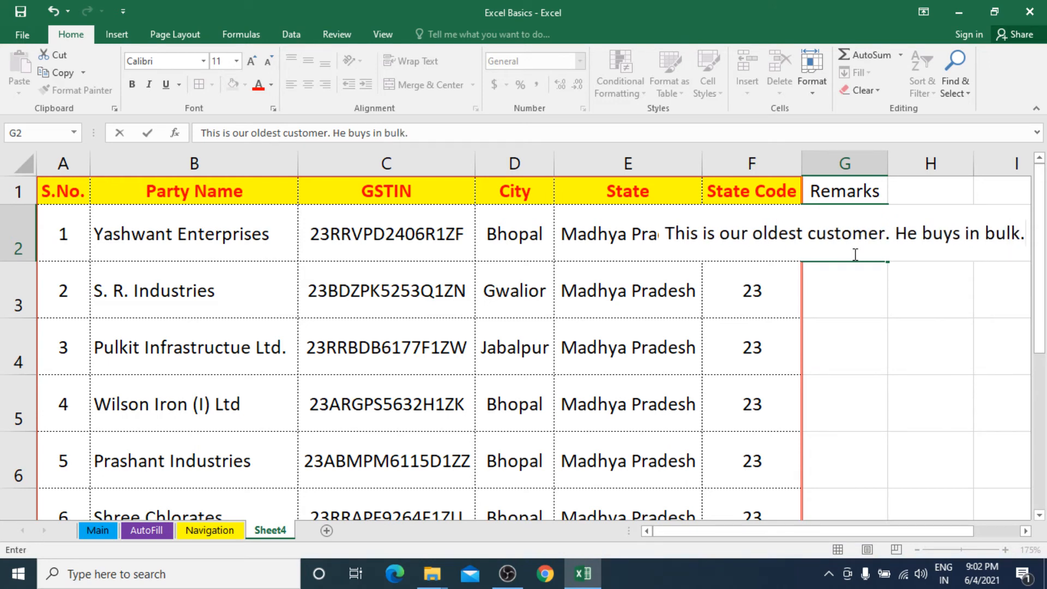
key(Return)
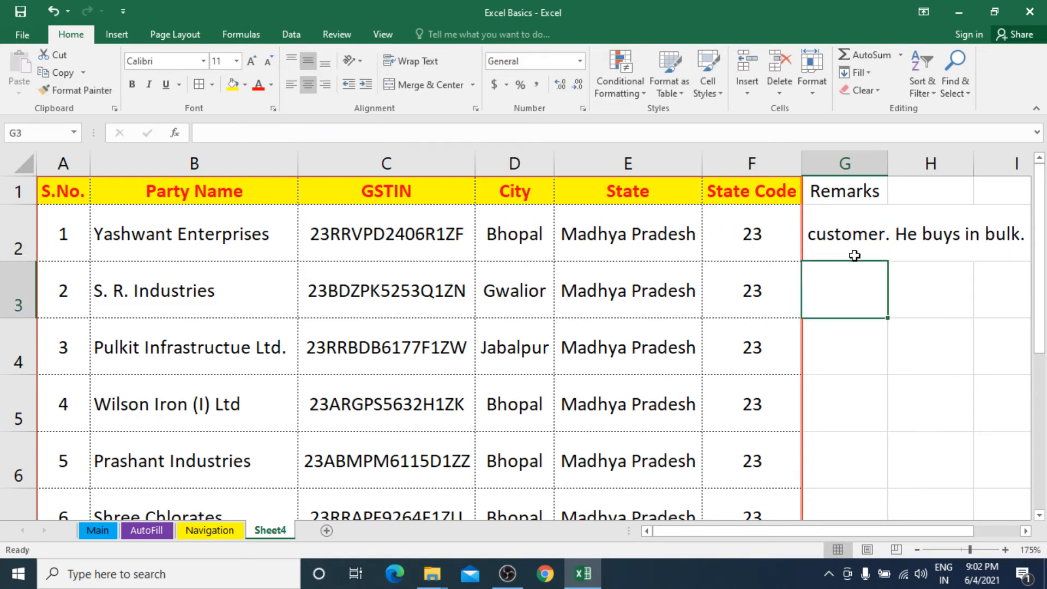
click(842, 242)
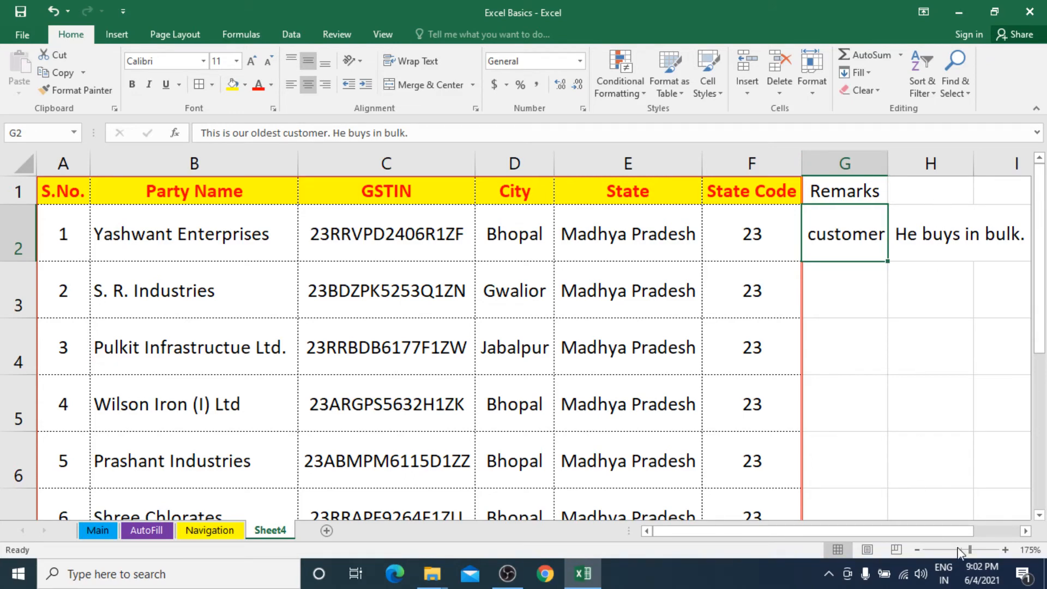
Step: Widen column G to make room for the remarks
drag(965, 531, 1012, 535)
drag(835, 167, 977, 166)
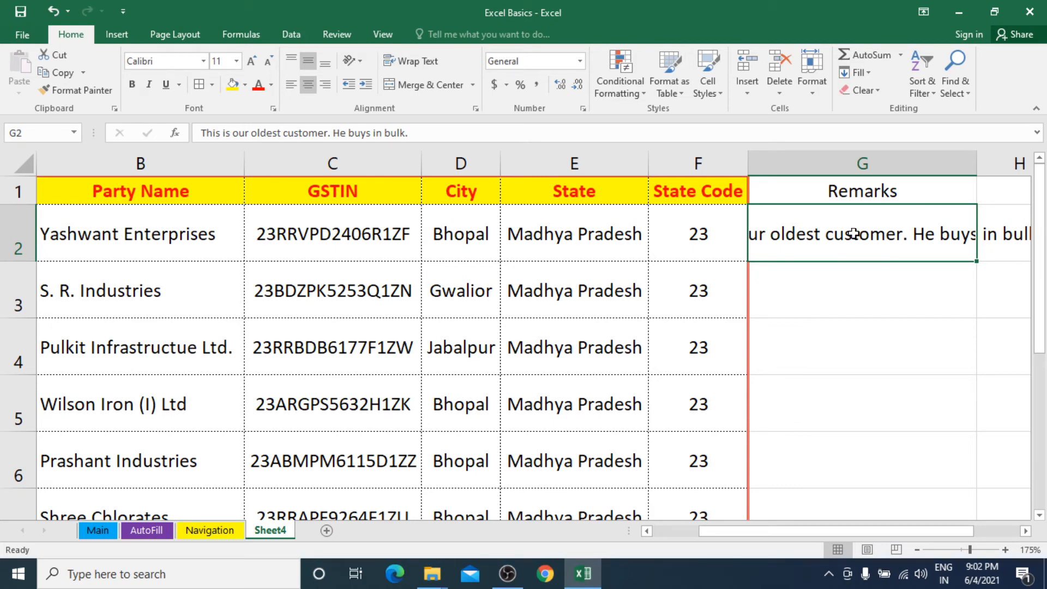
drag(200, 133, 415, 134)
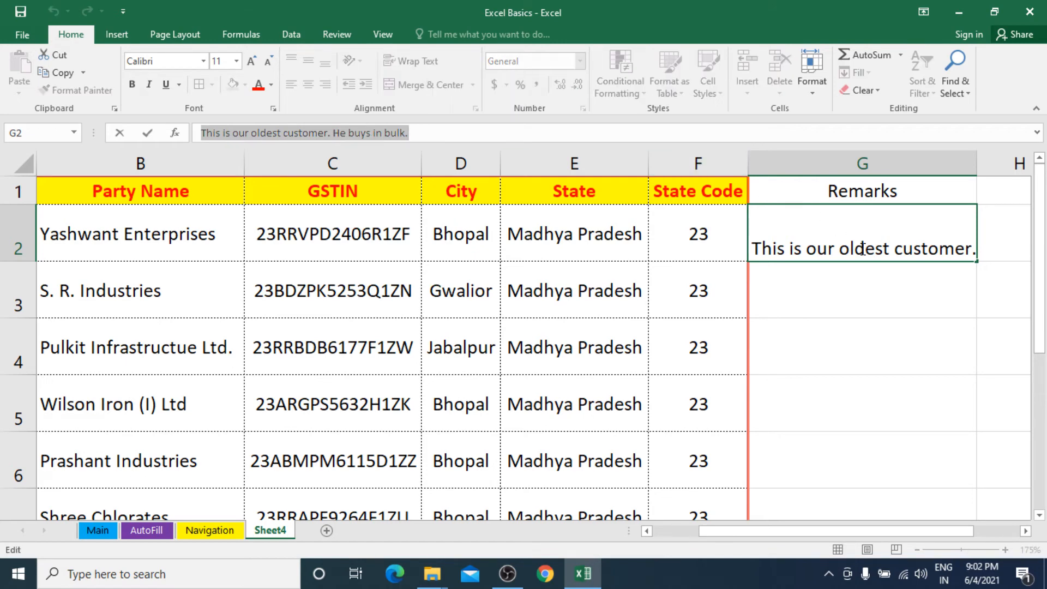
key(Escape)
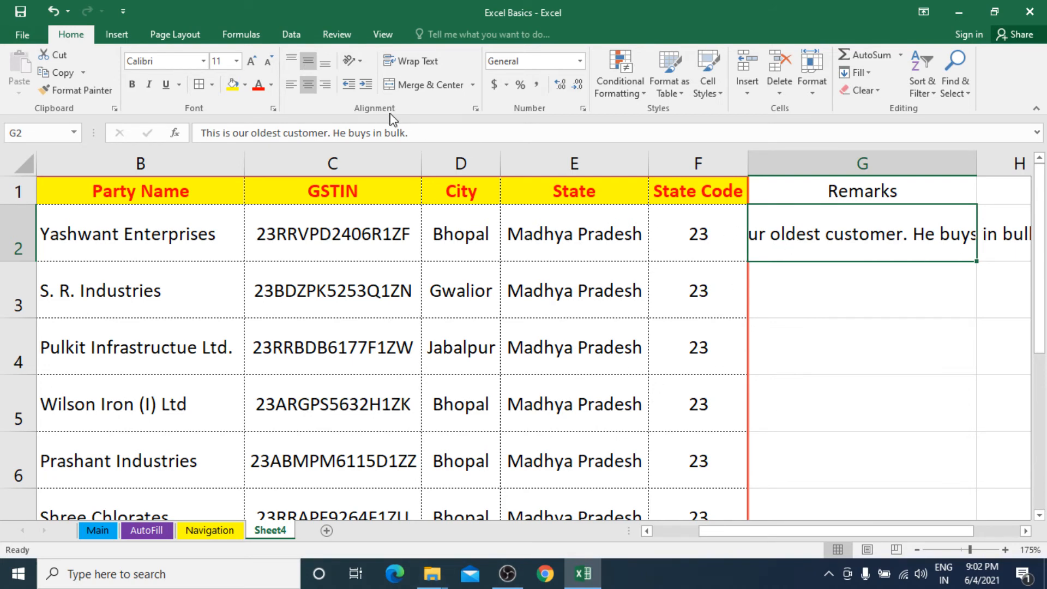
Step: Apply Wrap Text and left alignment to the remark in G2
click(409, 63)
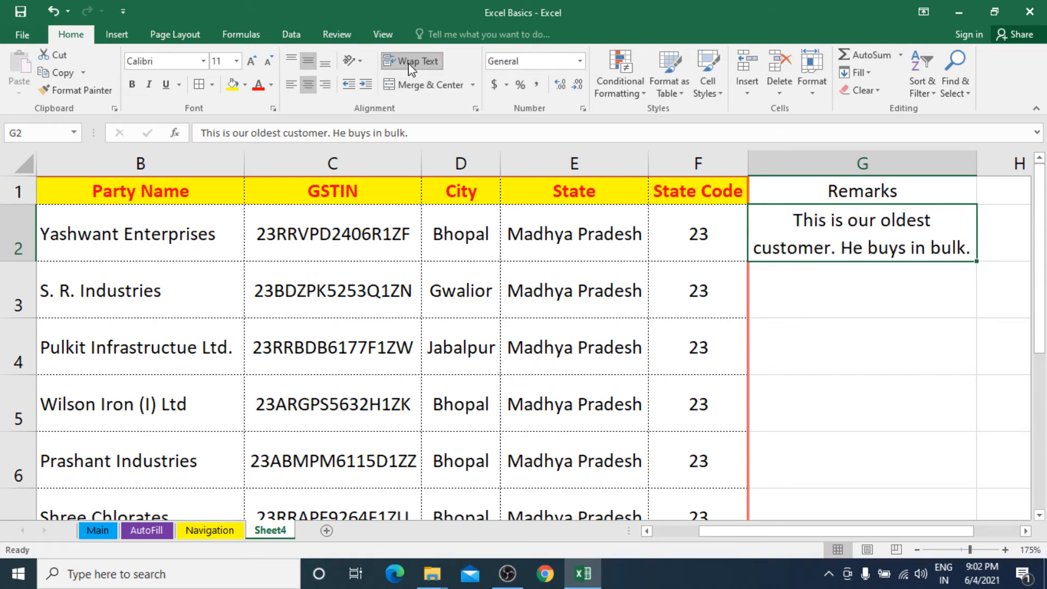
click(285, 86)
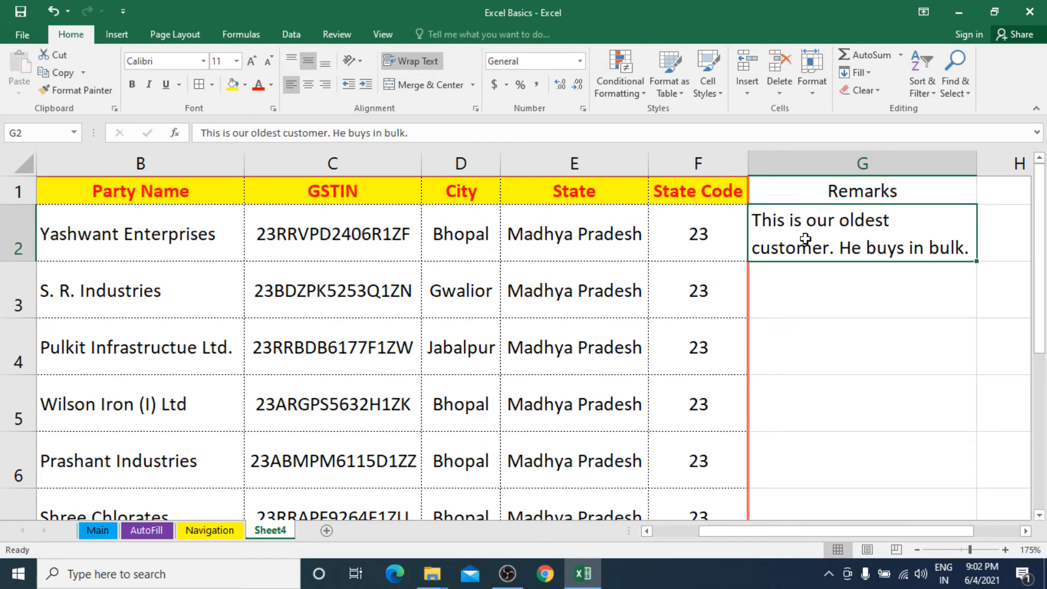
click(808, 284)
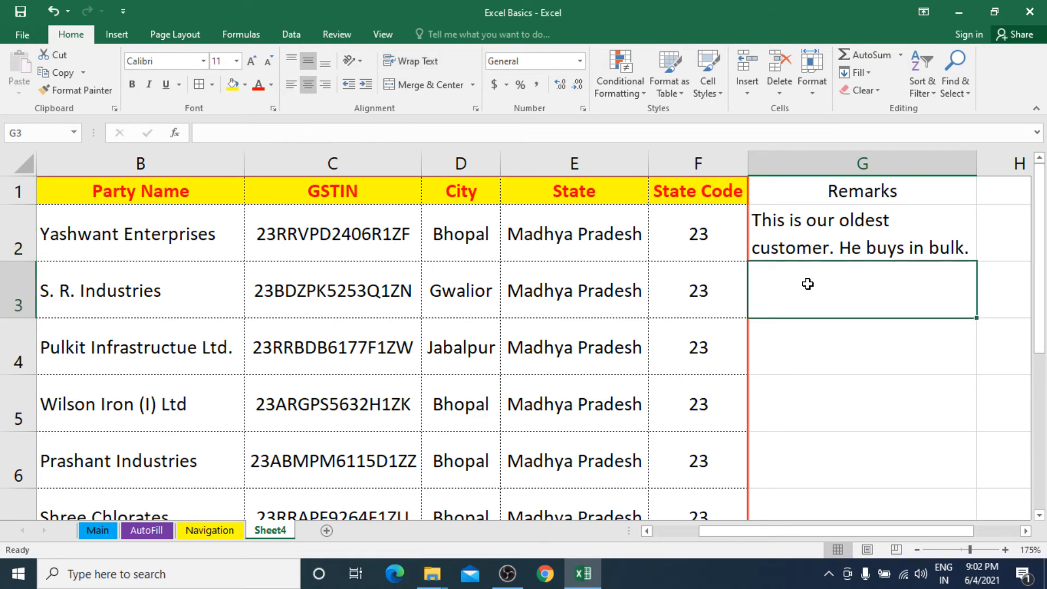
Step: Type test text into G3, left-align it, then clear it
text(dhsdhaskdhaskjdha)
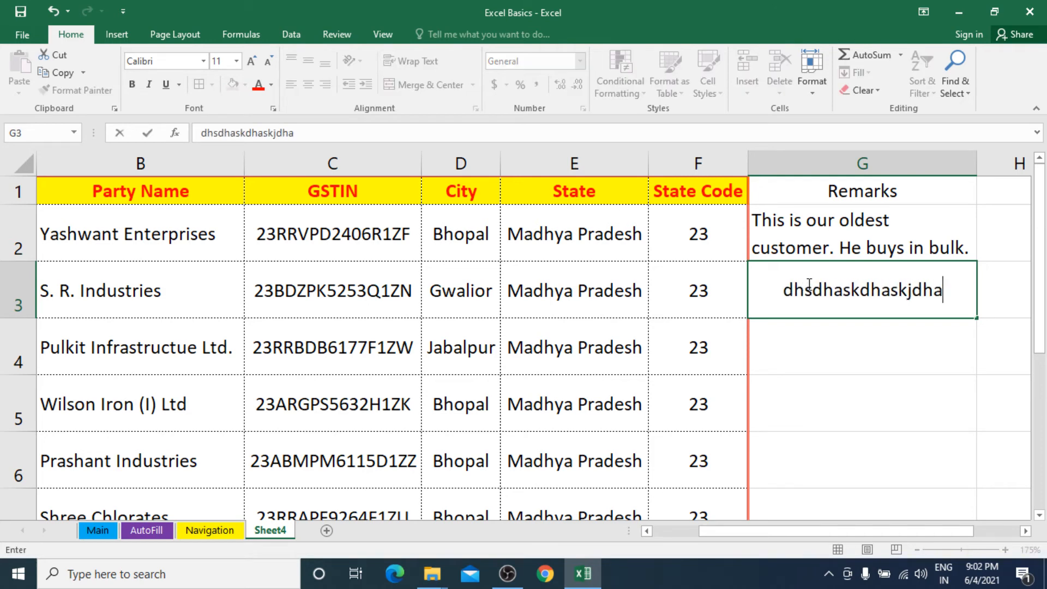
text(s has dhaskj haskjdhsakj dhaskjdhsakjhd askjhd kasjdh ksjhd)
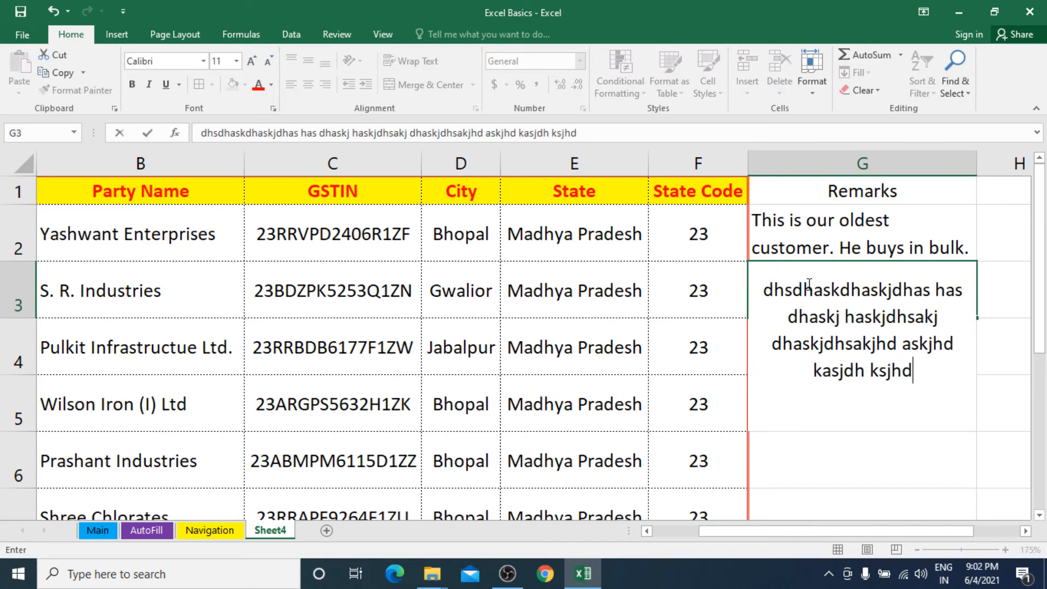
key(Return)
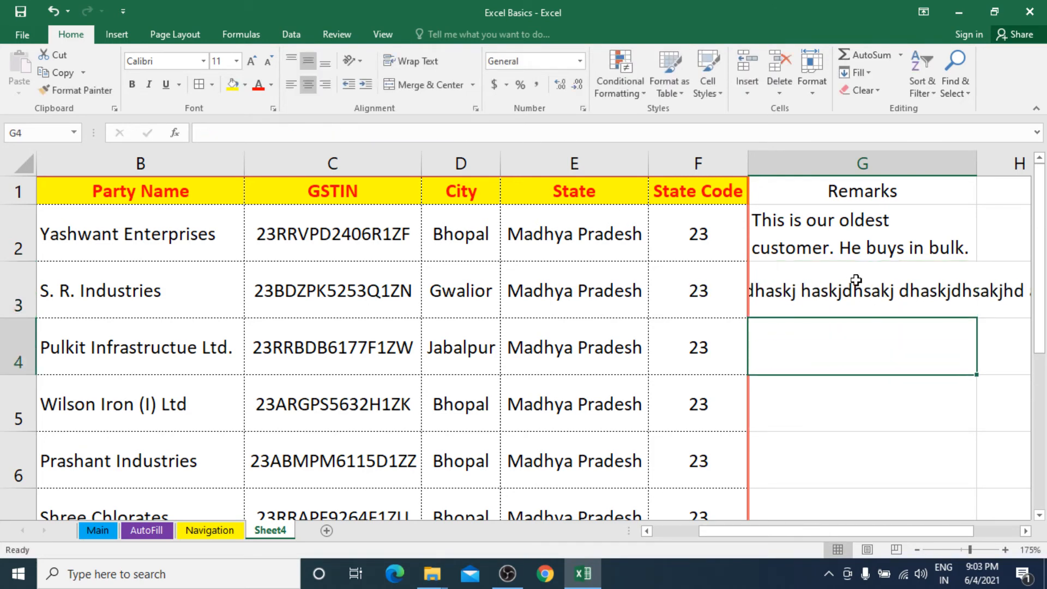
click(856, 281)
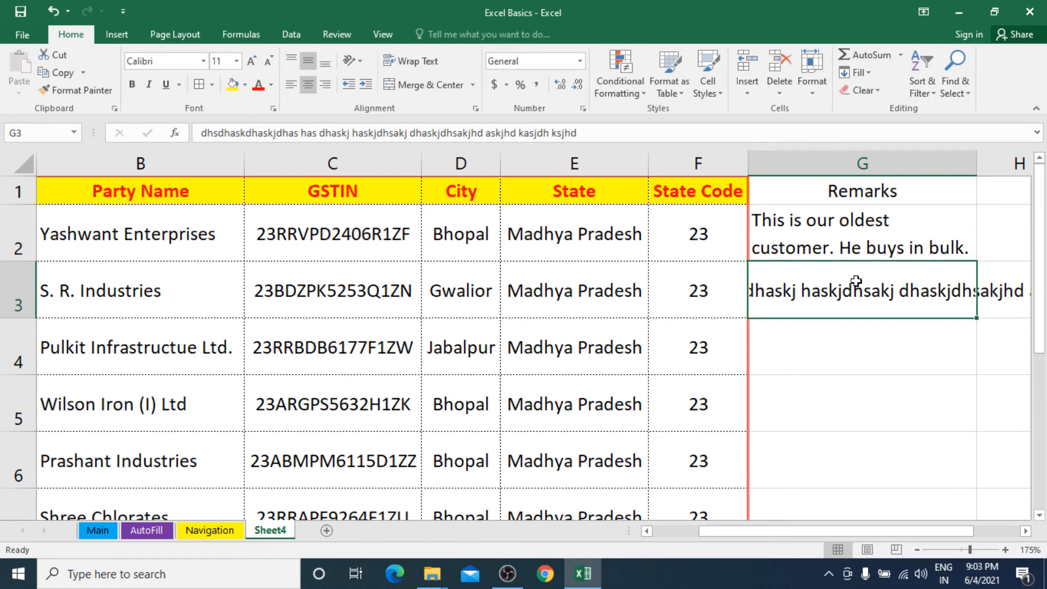
click(291, 84)
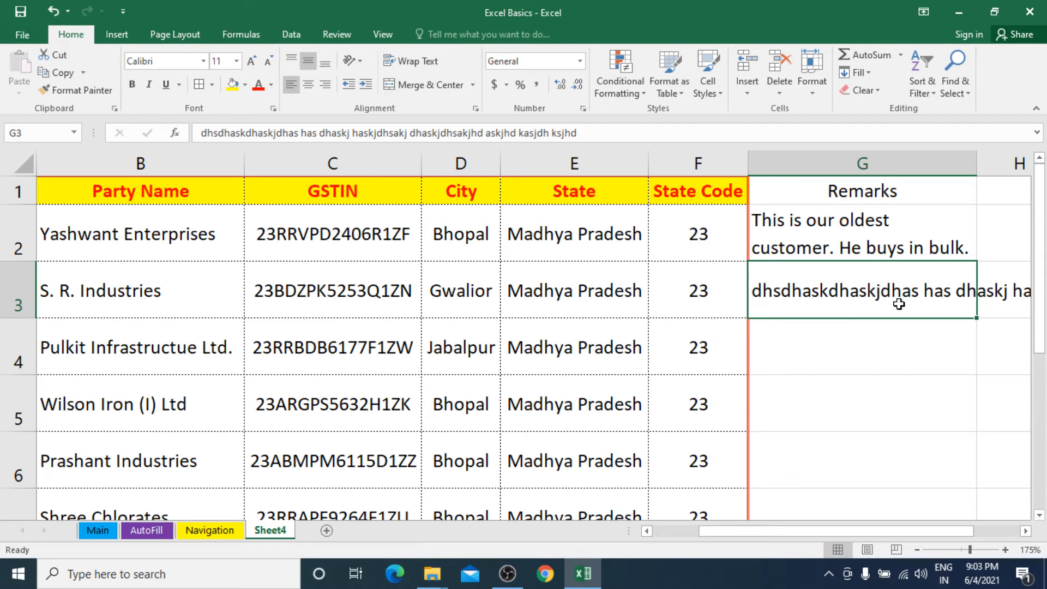
key(Delete)
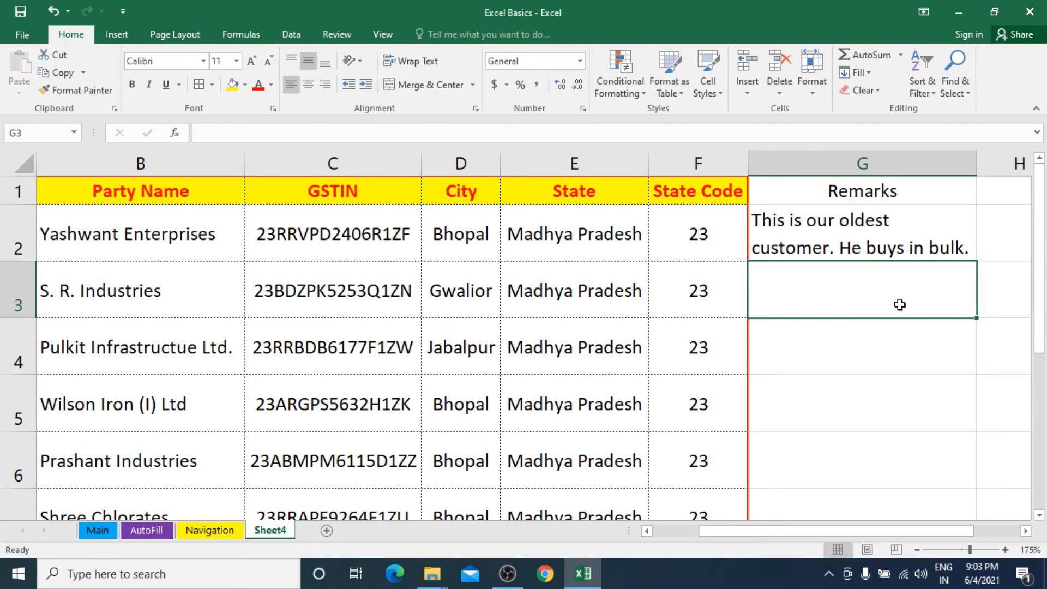
Step: Enter a long placeholder remark in G3 and autofit row 3 to show it
click(875, 161)
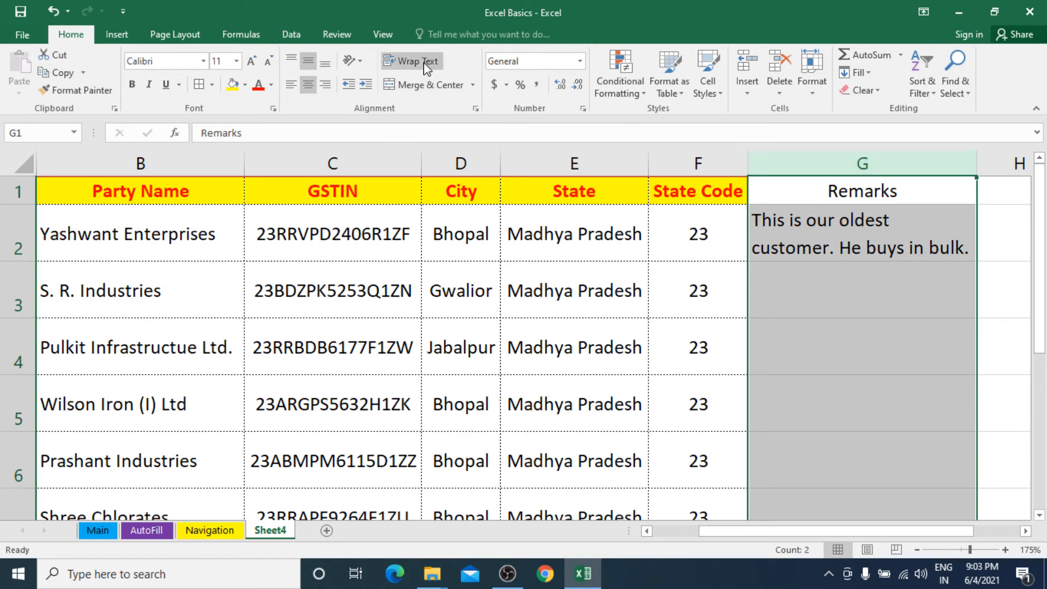
click(813, 287)
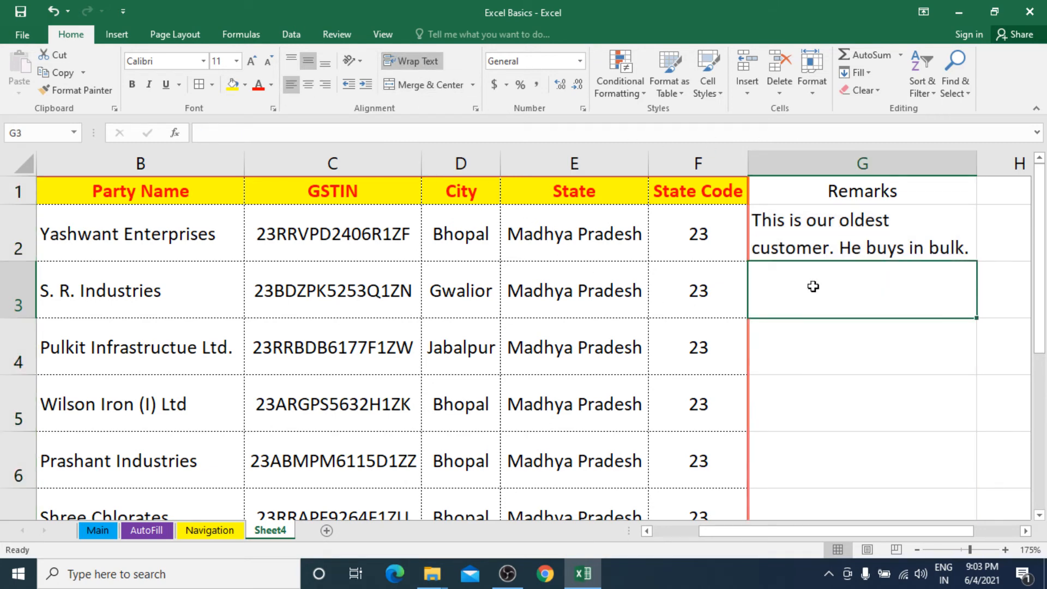
text(djfds sdjfdjfkldsj fdsjf kldsjf klsdjfkl sdj fkdsj)
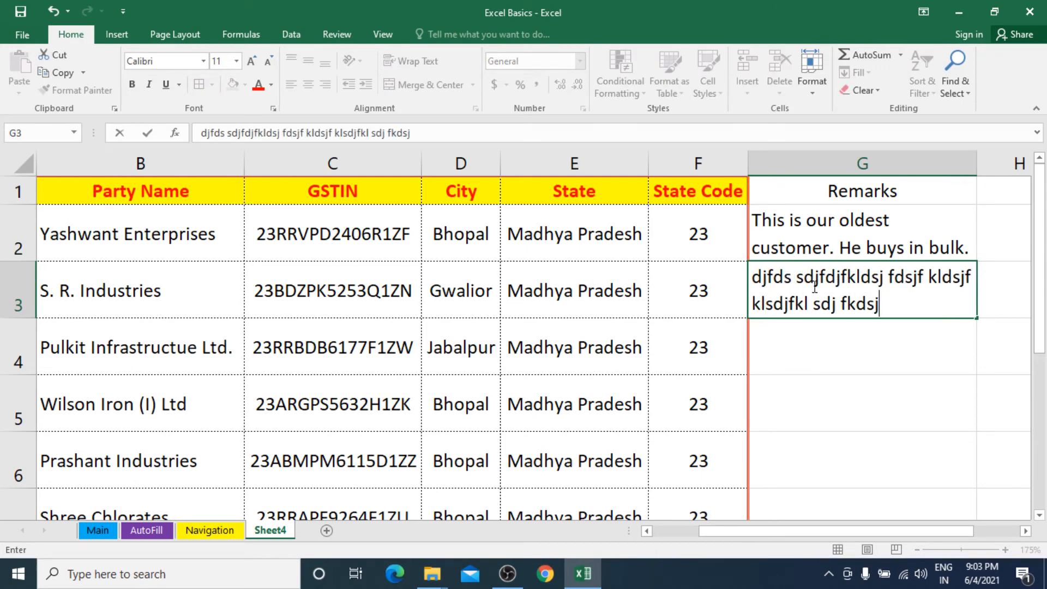
text( fkdsj fklsdjkfl jdsklf jsdkl fjdsklf jdsklf jsdklf jsdklf sdklfj d)
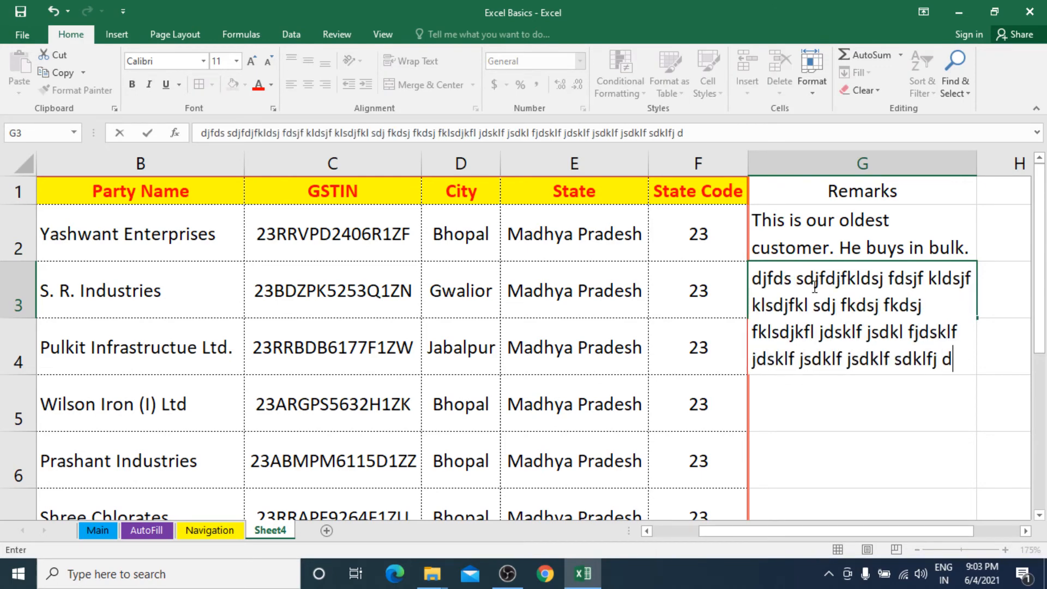
text(skfj sdkfj dsklfjds)
key(Return)
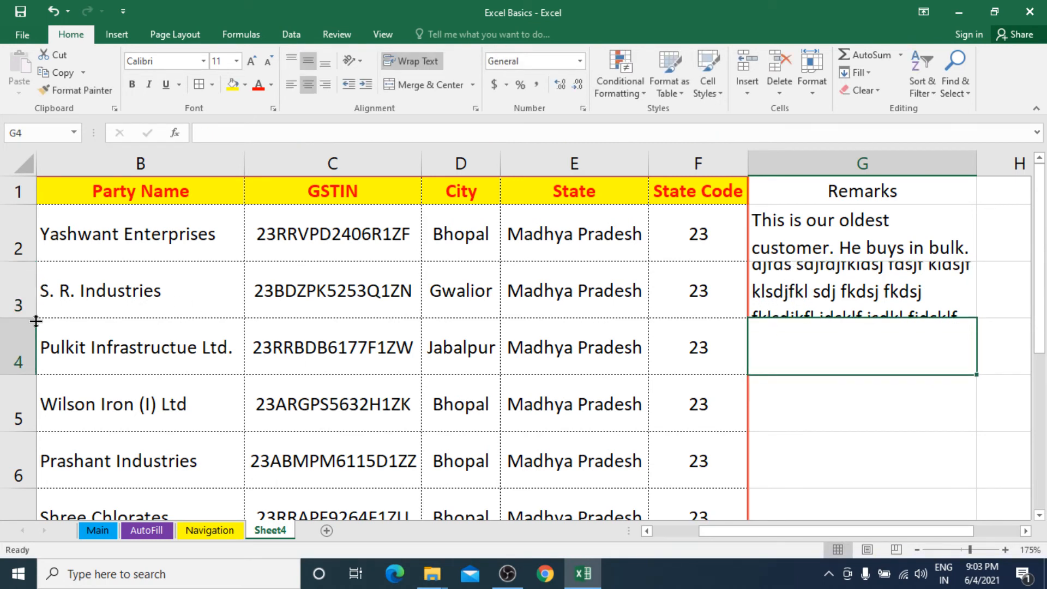
click(823, 278)
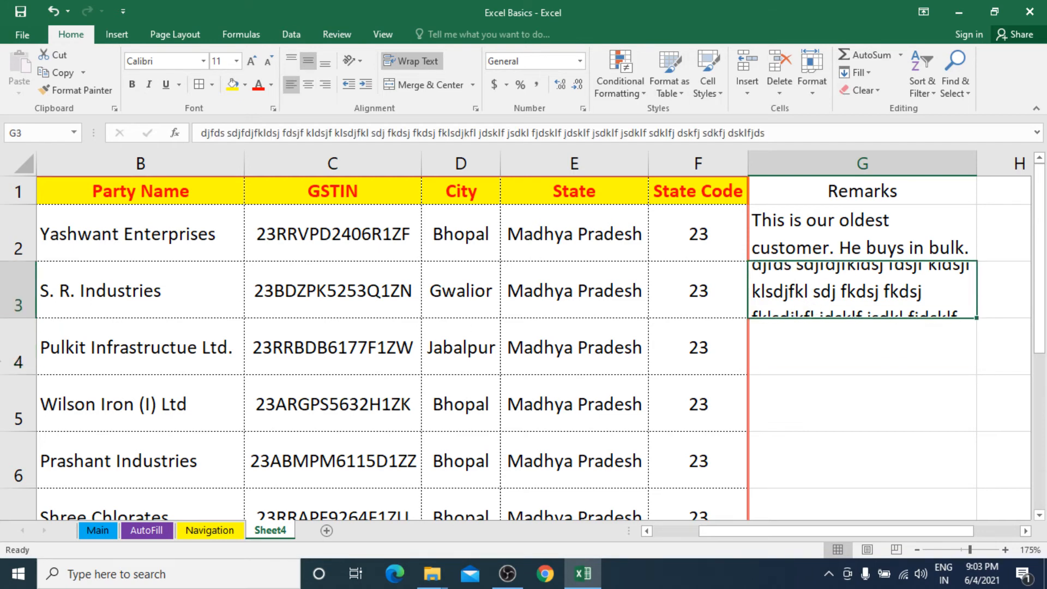
double_click(20, 318)
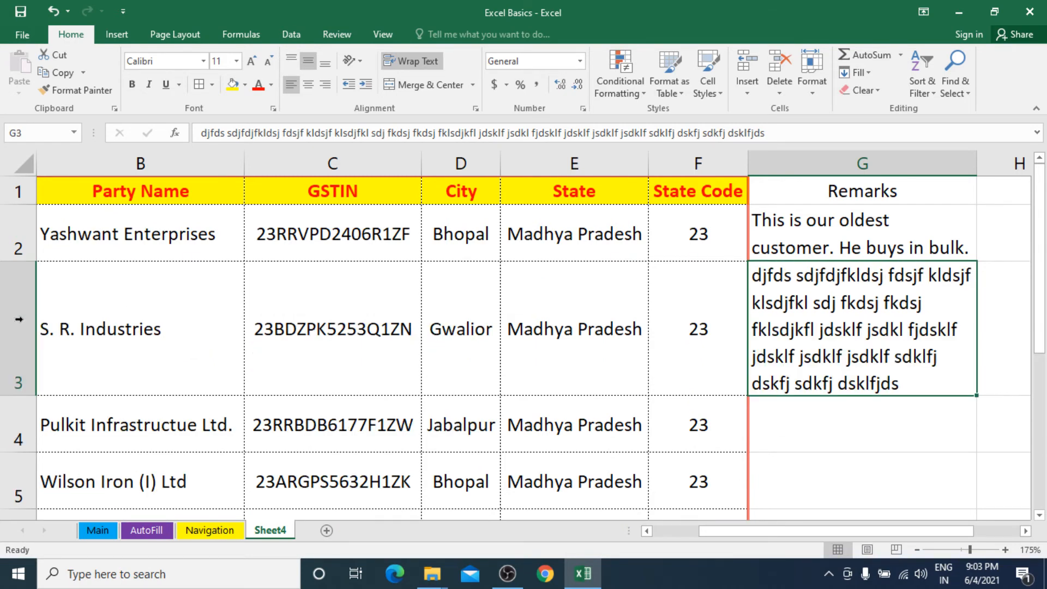
Step: Widen the Remarks column in two drags and autofit row 3 to its three-line remark
click(15, 359)
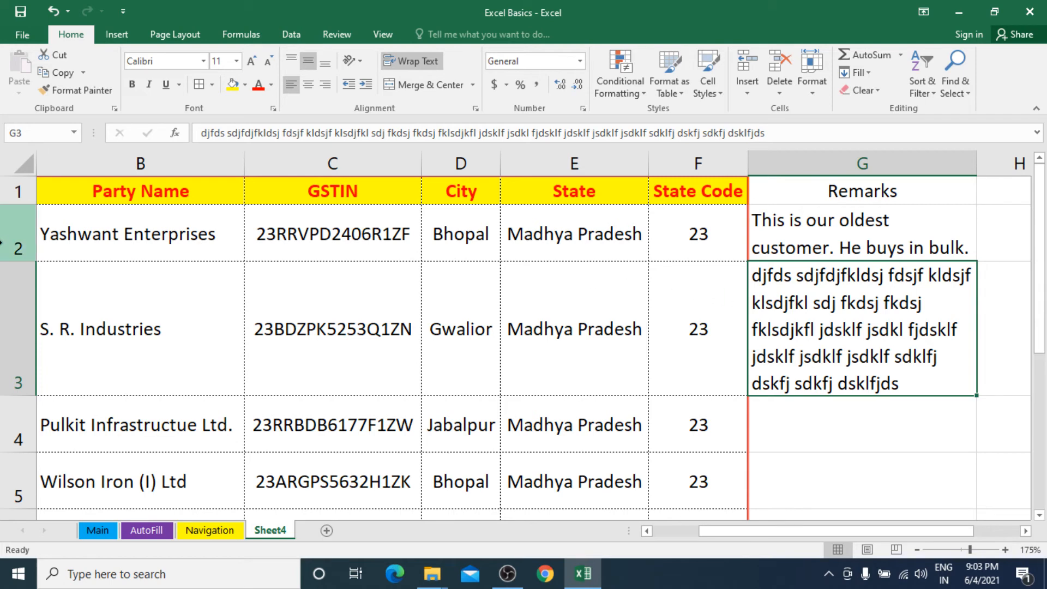
click(14, 238)
click(10, 294)
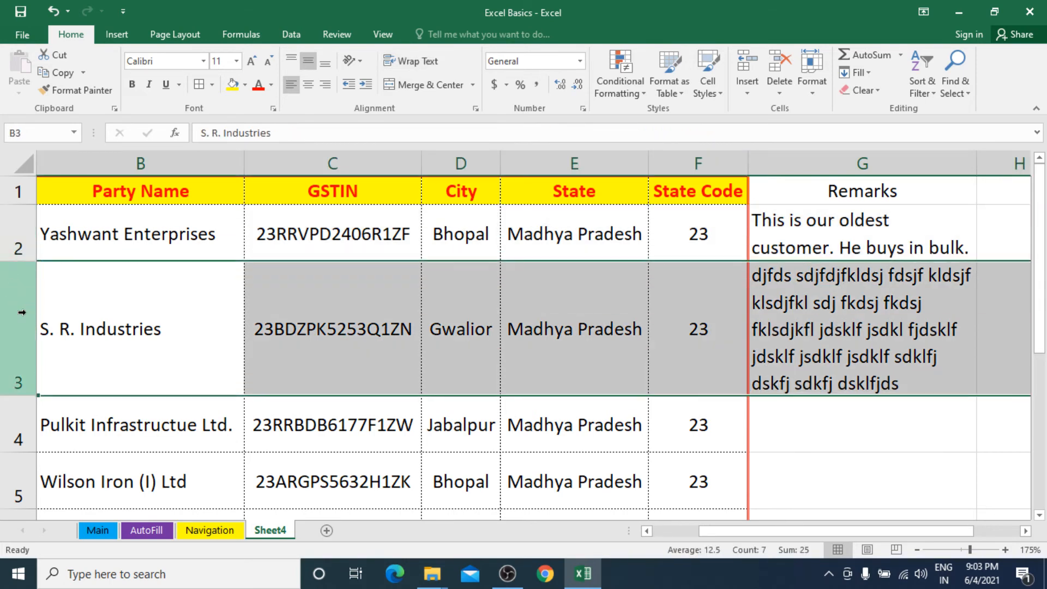
click(868, 333)
drag(941, 531, 973, 531)
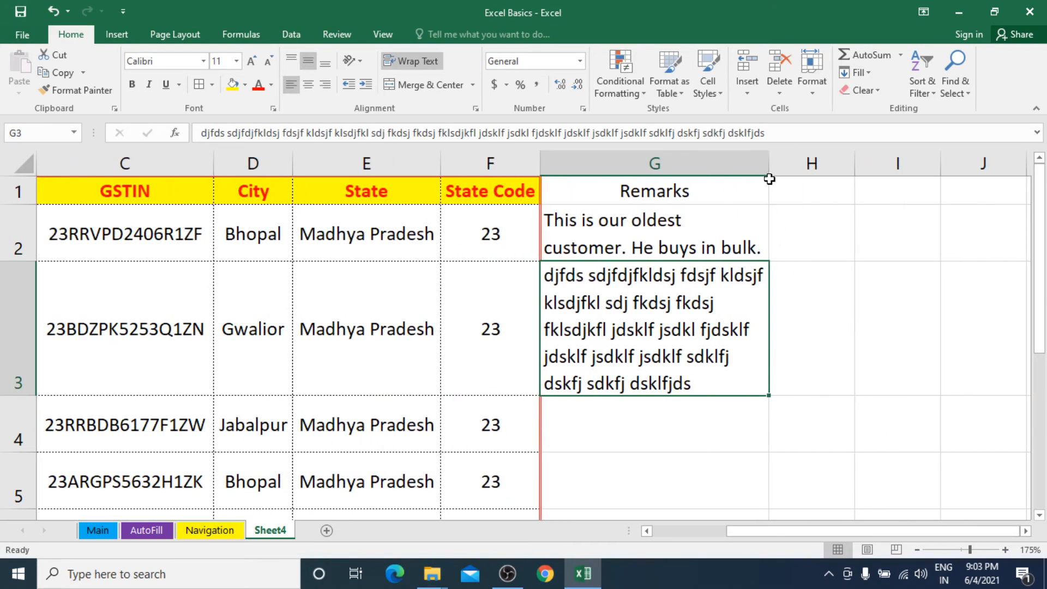
drag(769, 167, 839, 168)
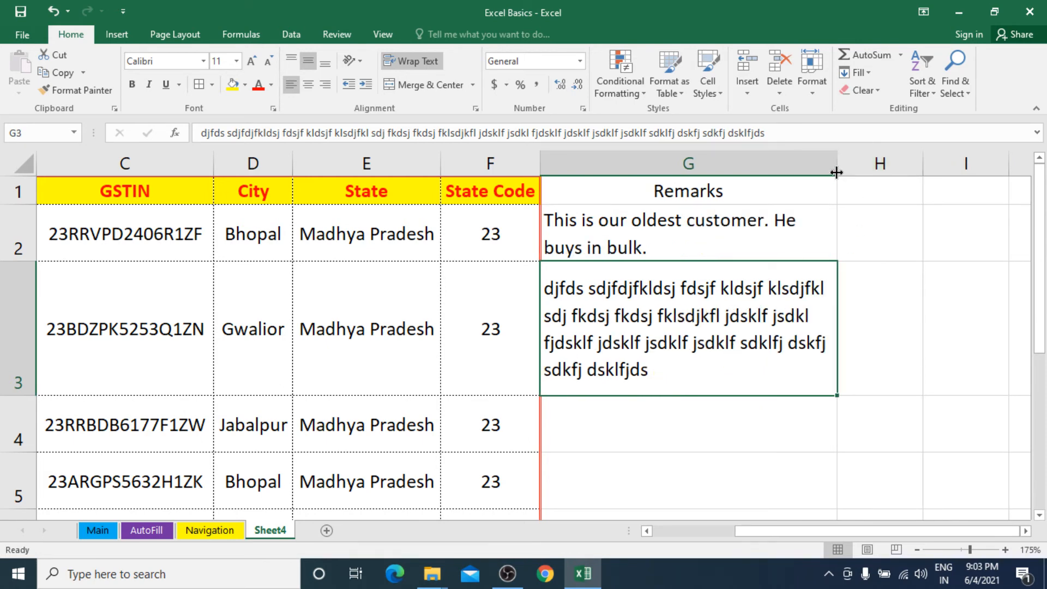
drag(837, 170, 915, 171)
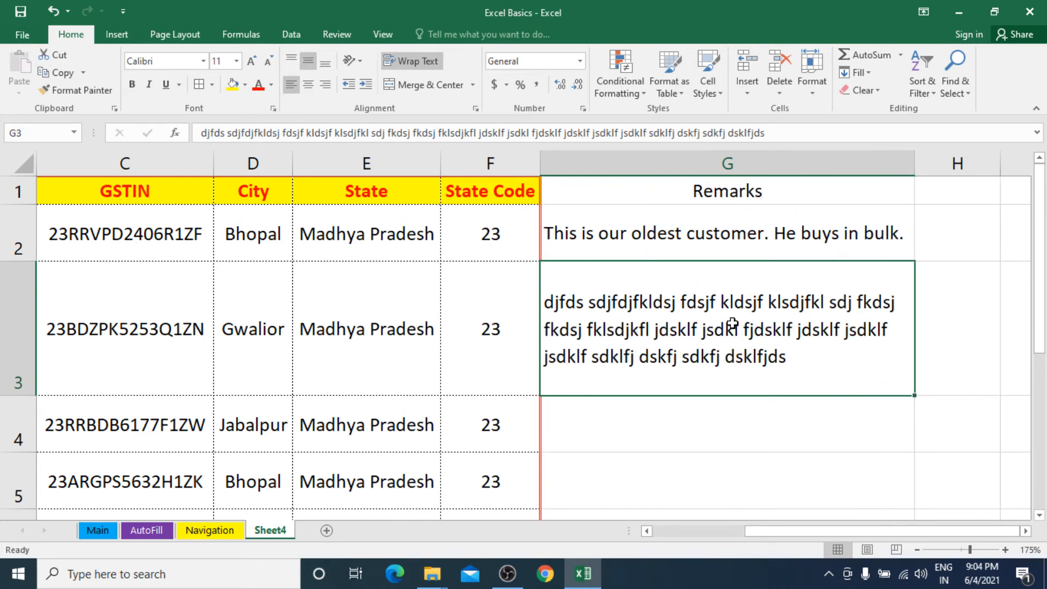
double_click(22, 396)
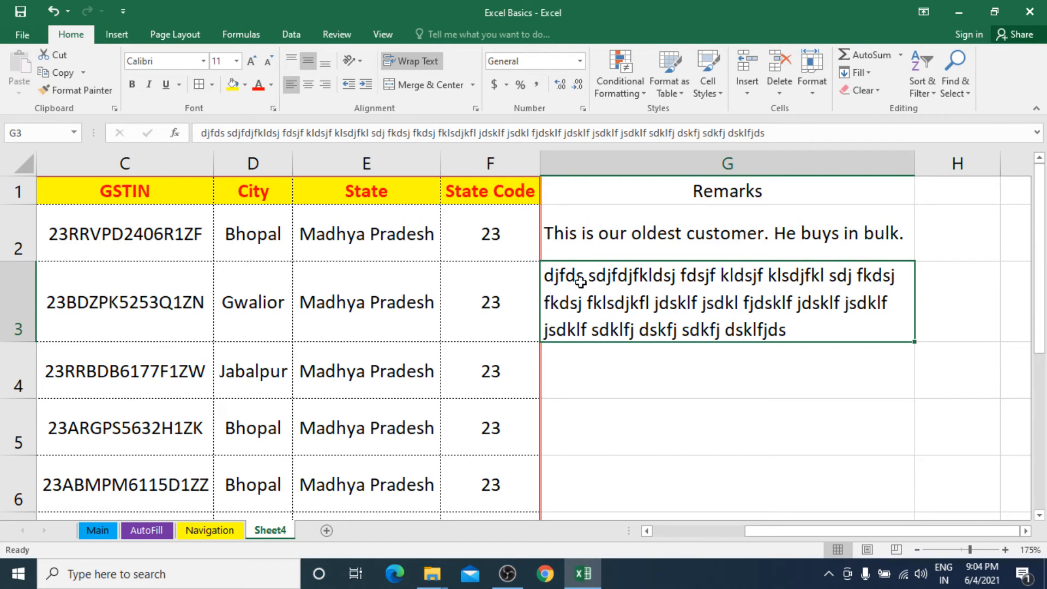
Step: Use Format Painter to copy the State Code header's yellow fill and bold red font onto Remarks in G1
click(483, 190)
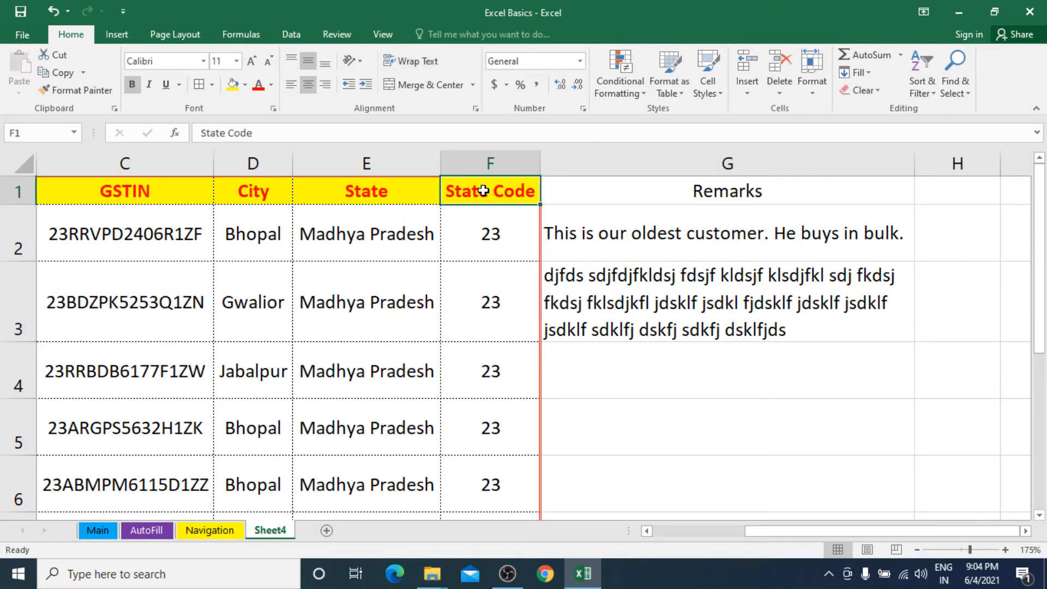
click(659, 198)
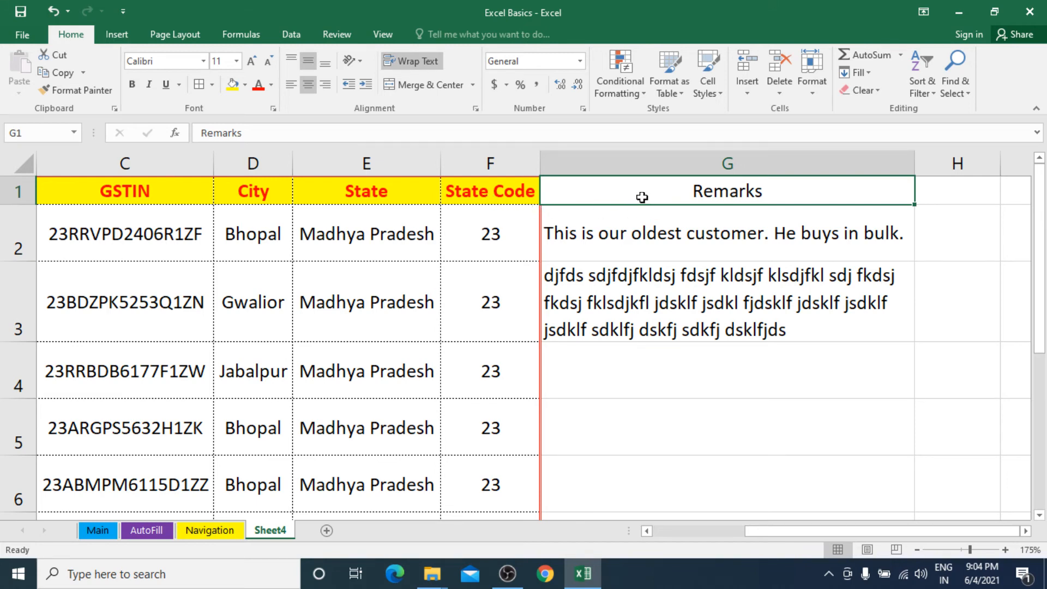
click(514, 194)
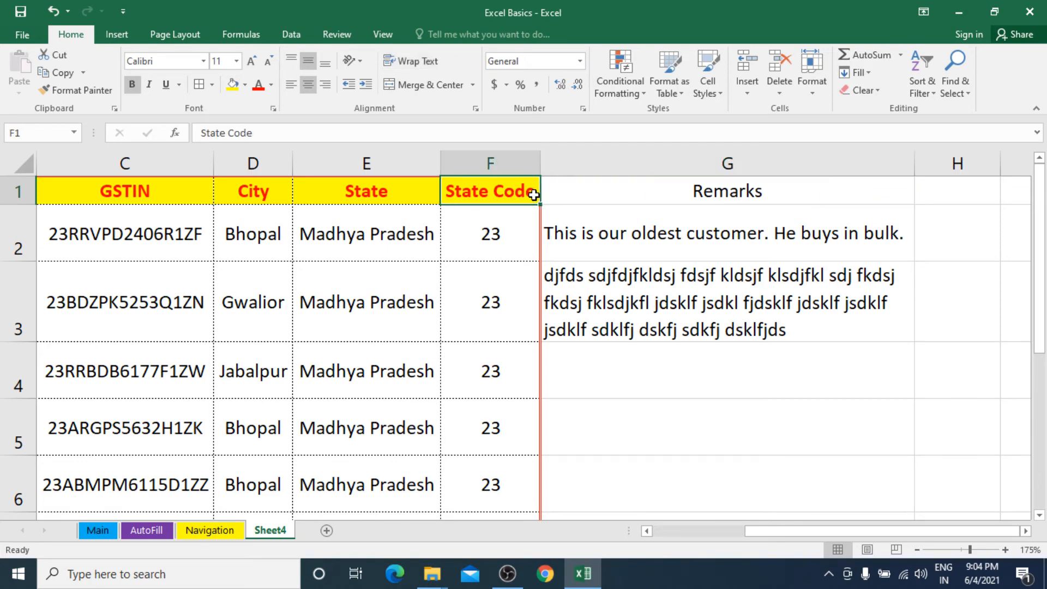
click(76, 90)
click(624, 194)
click(465, 190)
click(85, 93)
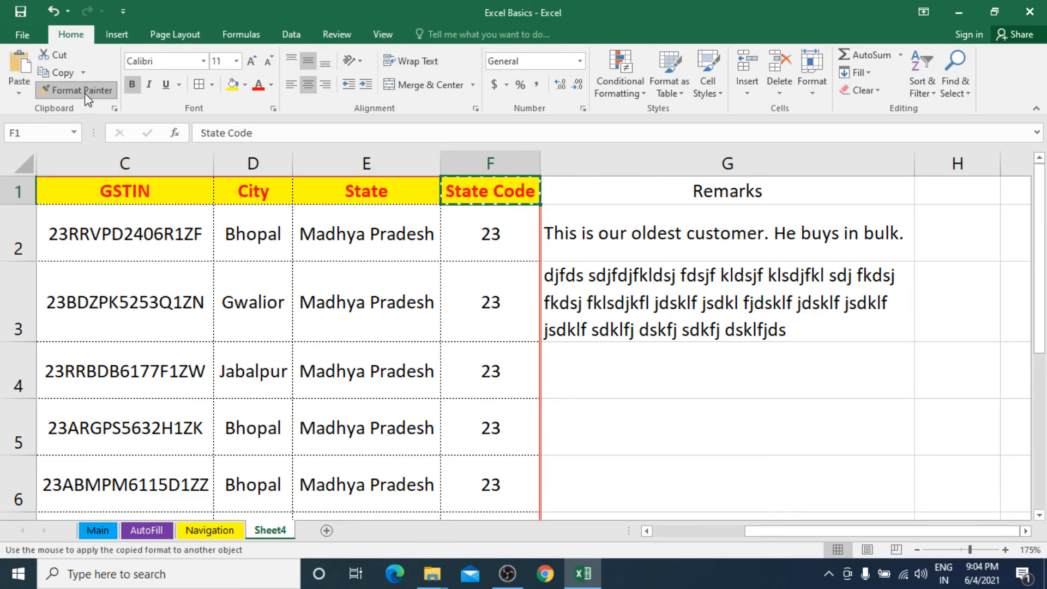
click(702, 195)
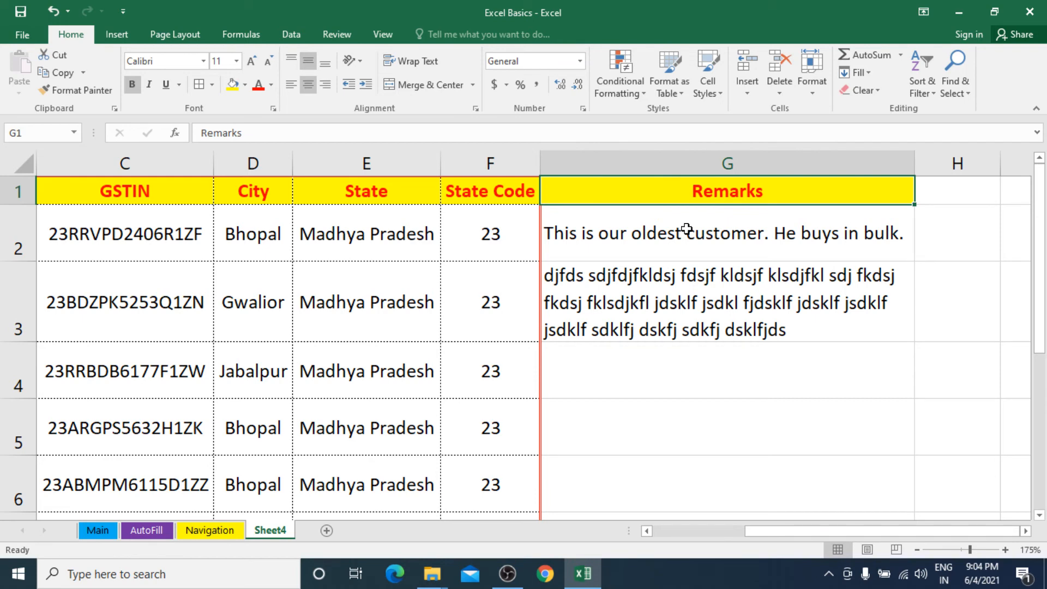
click(487, 197)
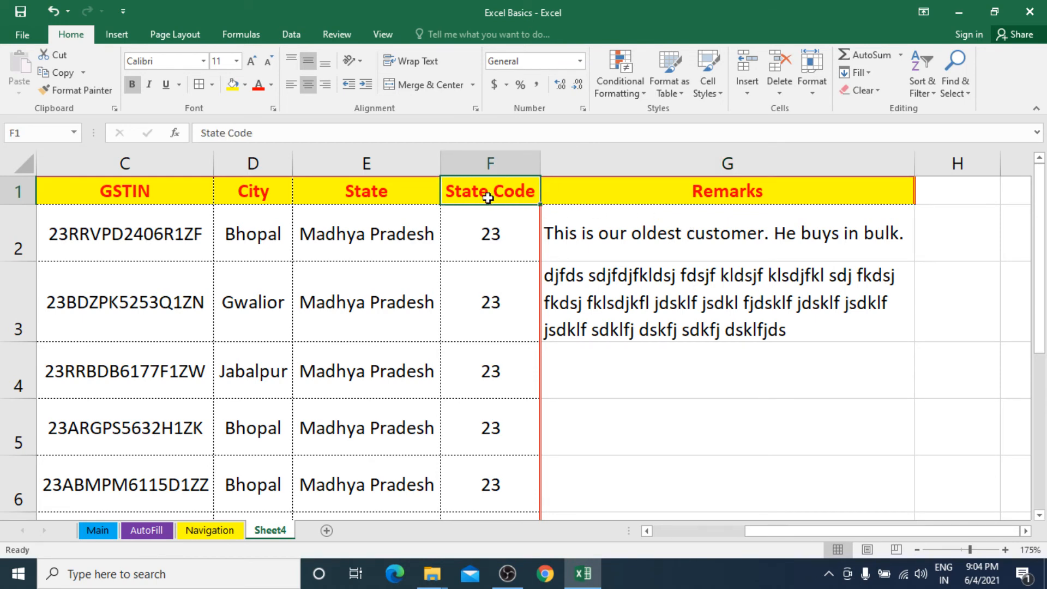
click(698, 193)
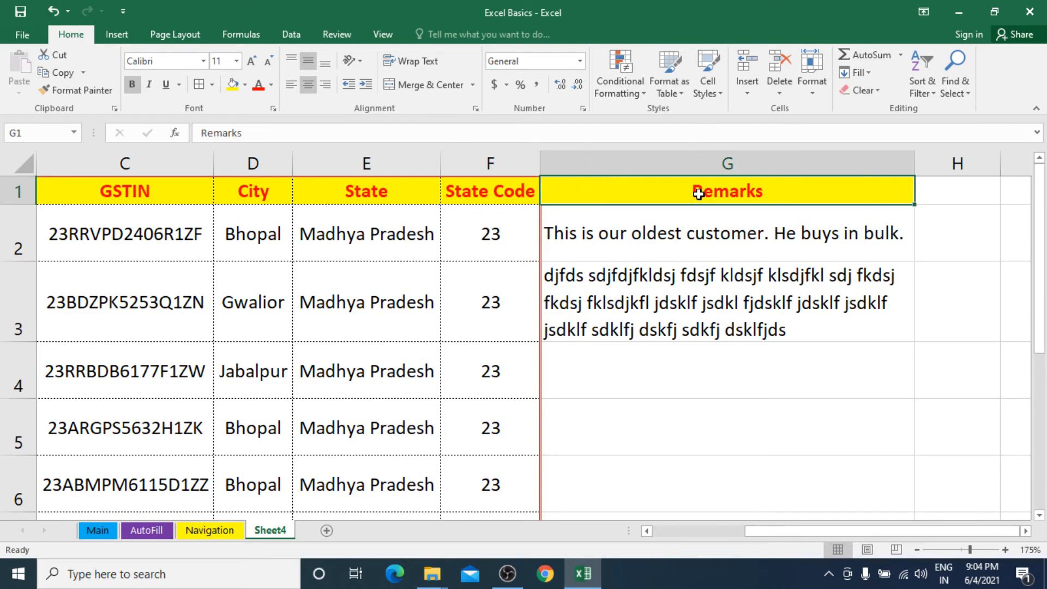
Step: Apply All Borders to the Remarks cells G1:G9
drag(700, 193, 654, 442)
scroll(643, 436, up, 2)
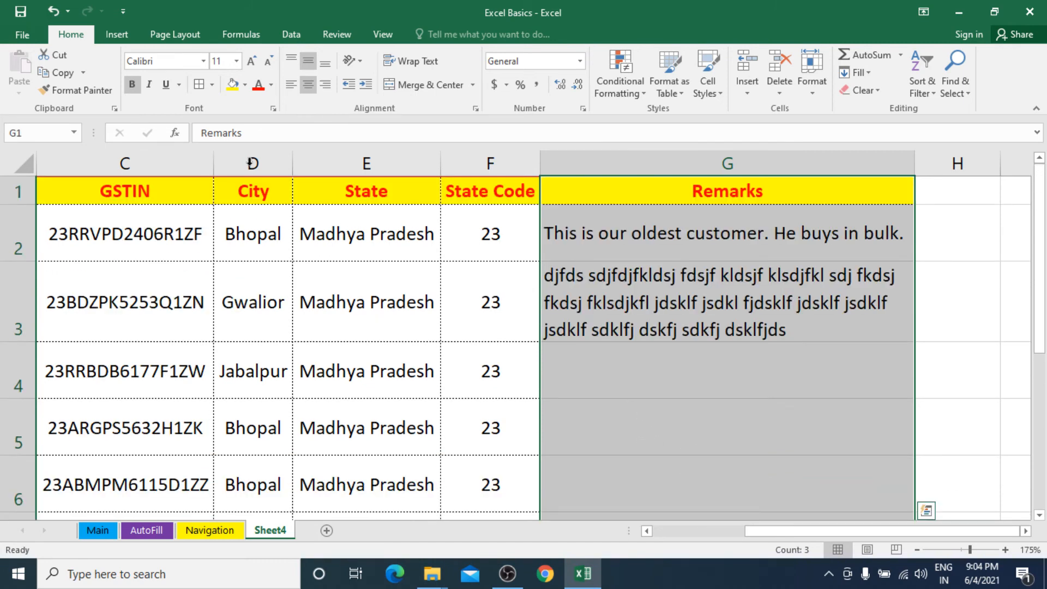
click(211, 84)
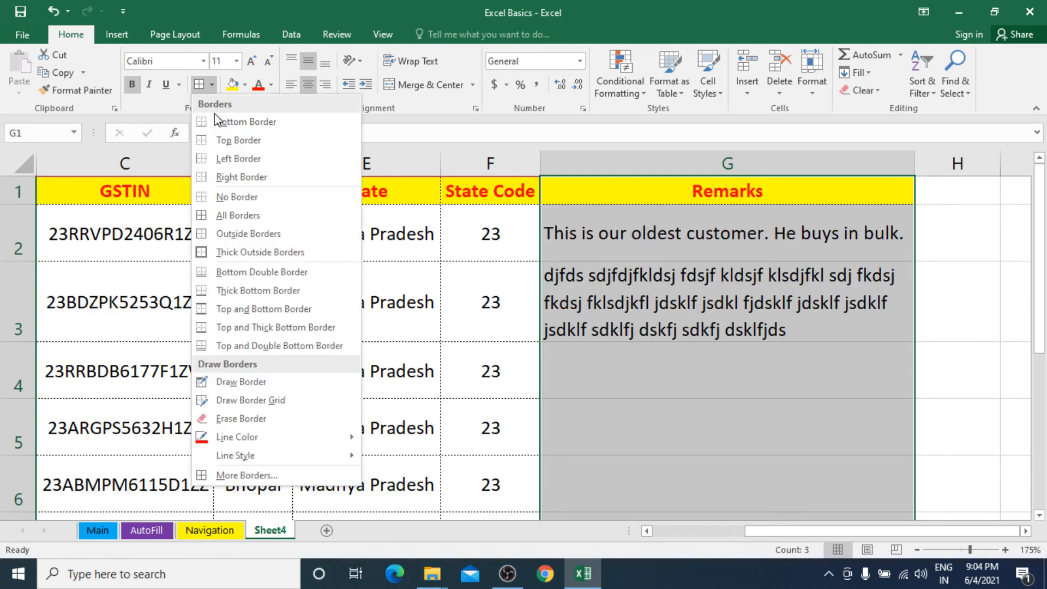
click(226, 215)
click(610, 249)
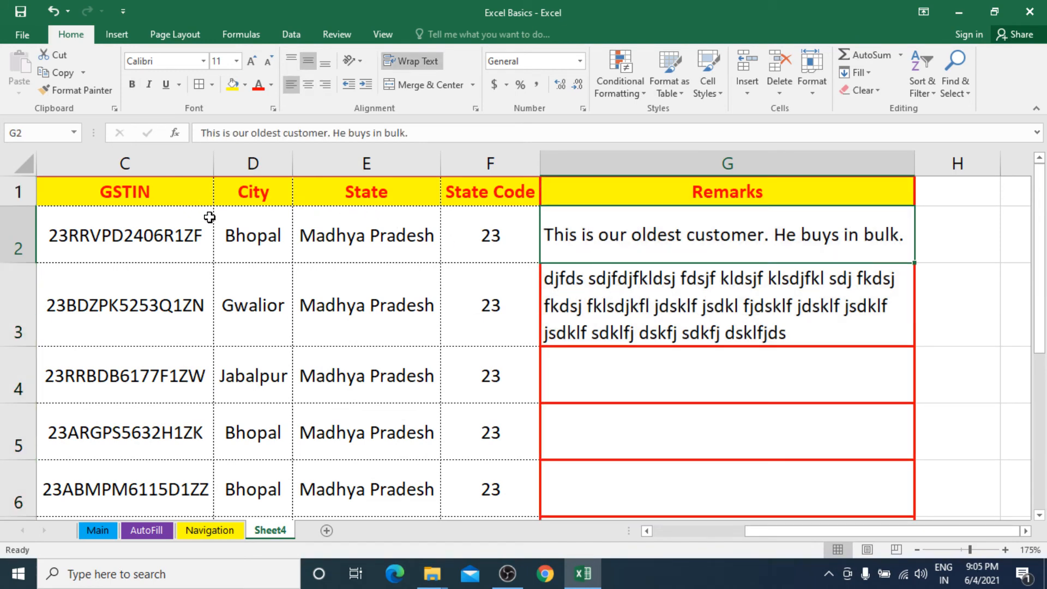
Step: Move to cell A2 and scroll through the table to review the new borders
click(223, 250)
key(Left)
key(Left)
key(Left)
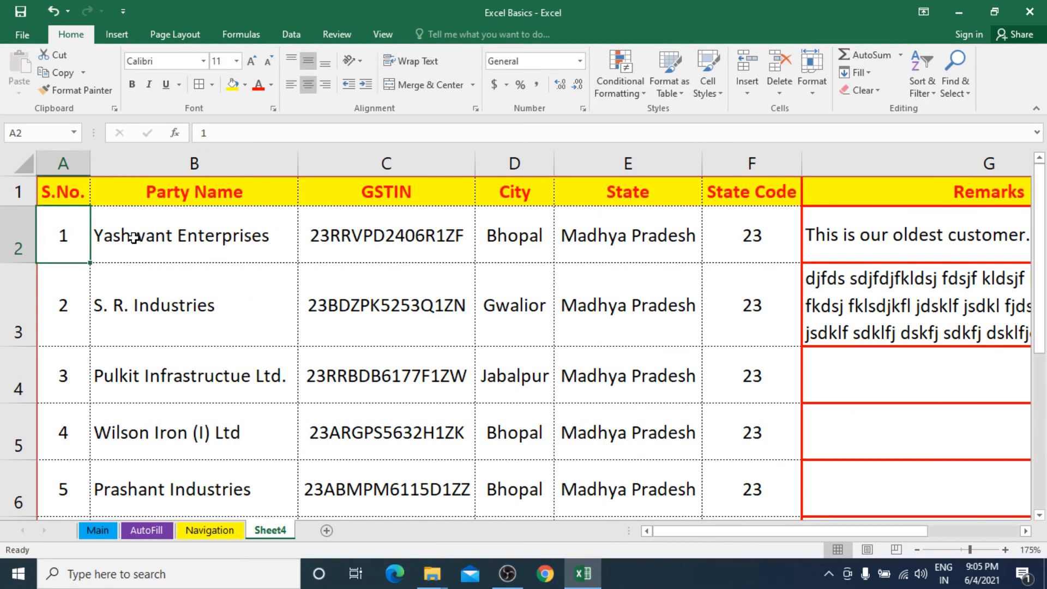
scroll(167, 363, down, 1)
scroll(167, 363, down, 5)
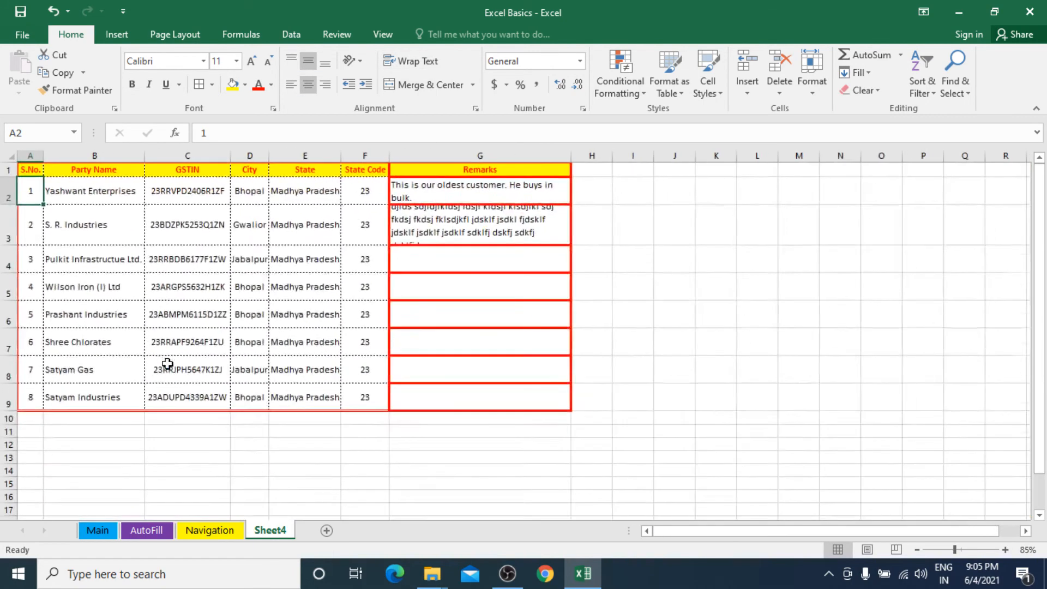
scroll(163, 354, up, 1)
Step: Select A1:G9 and give it a thick green outline border
drag(31, 170, 556, 449)
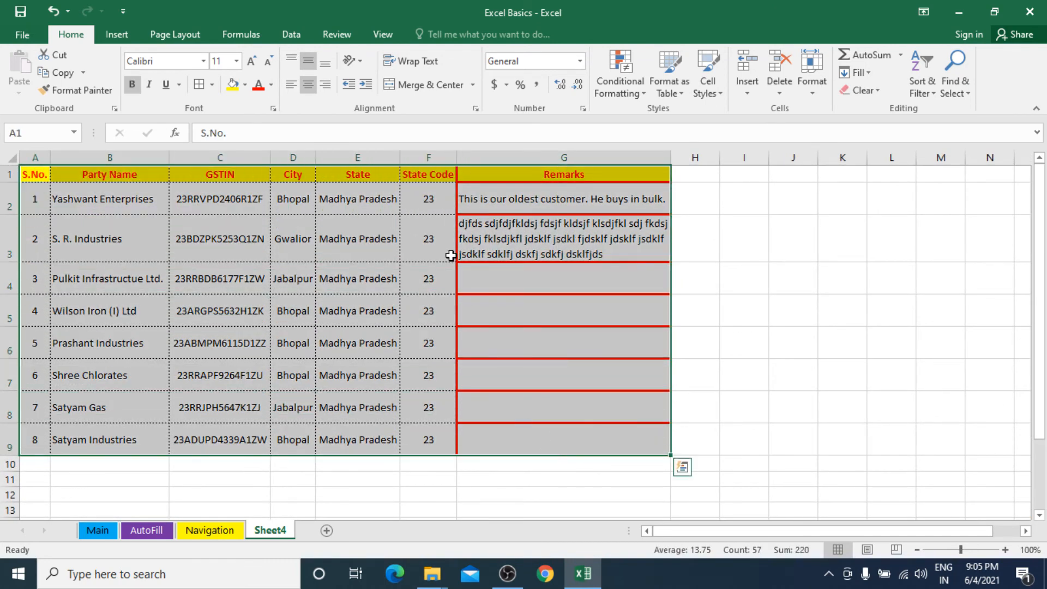
click(212, 84)
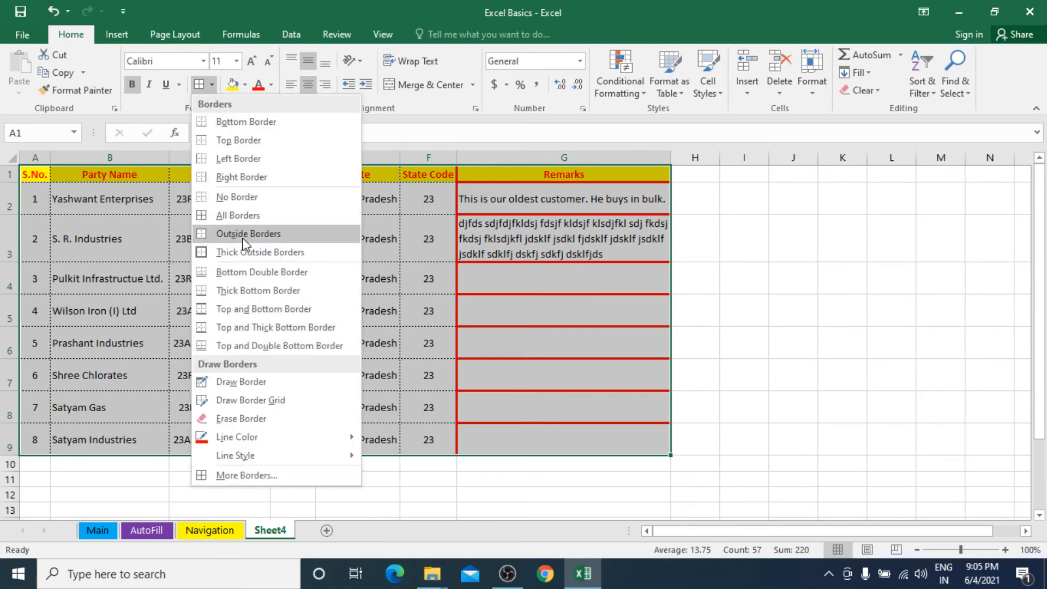
click(283, 477)
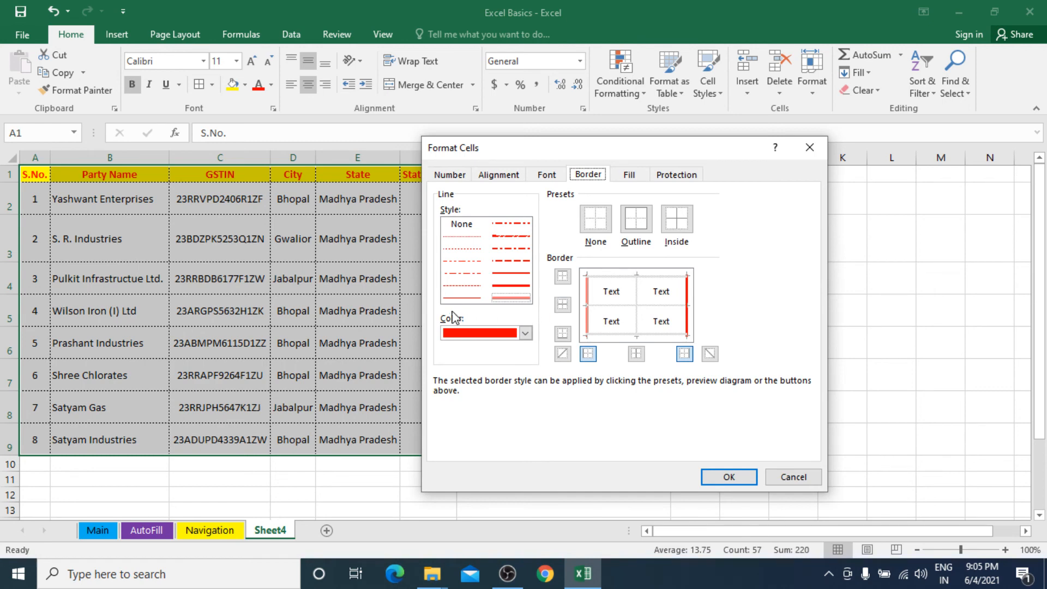
click(525, 332)
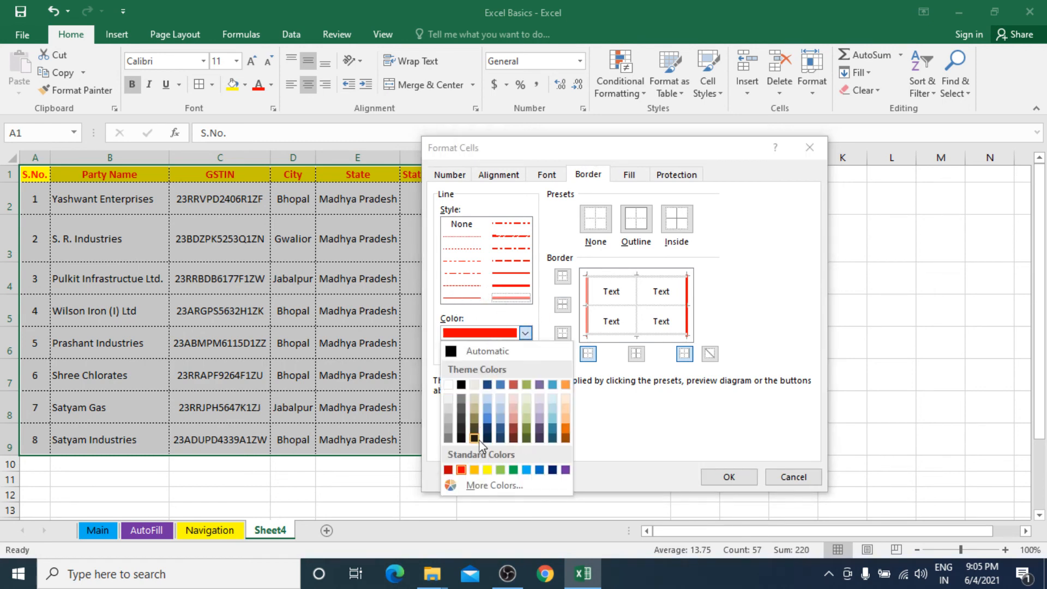
click(513, 470)
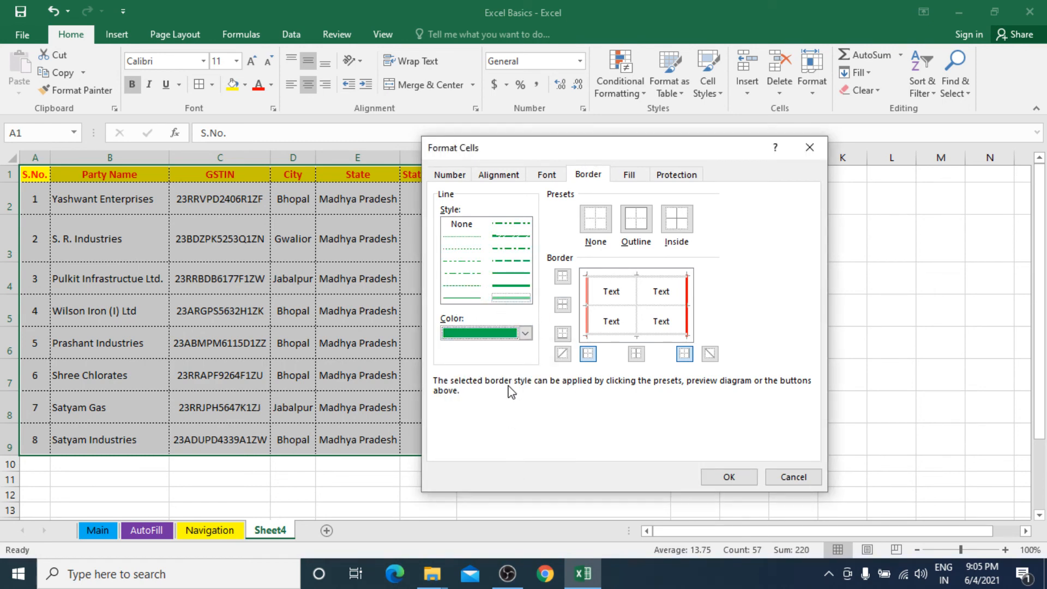
click(513, 286)
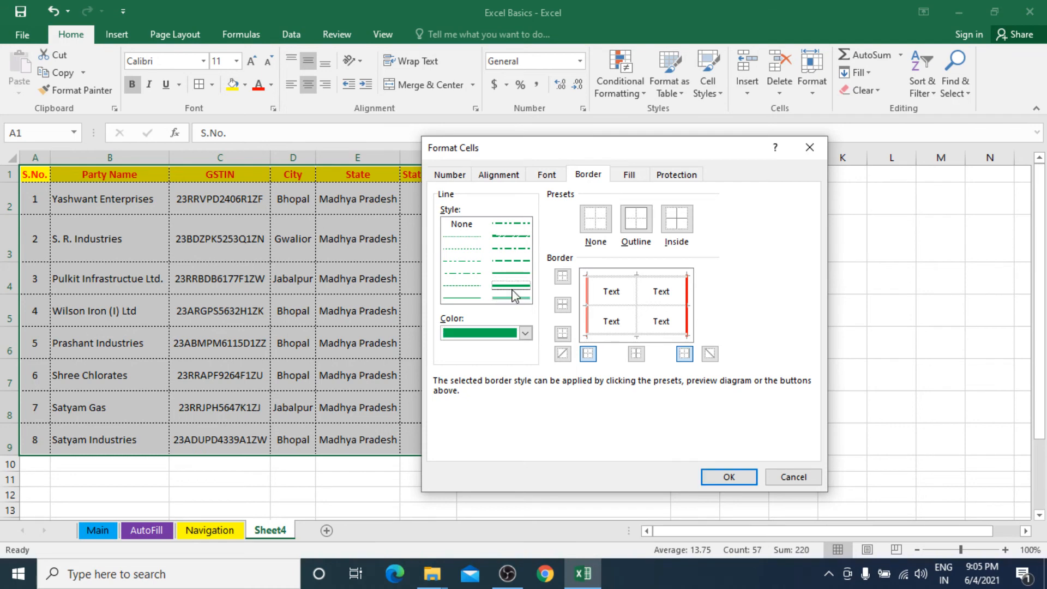
click(635, 219)
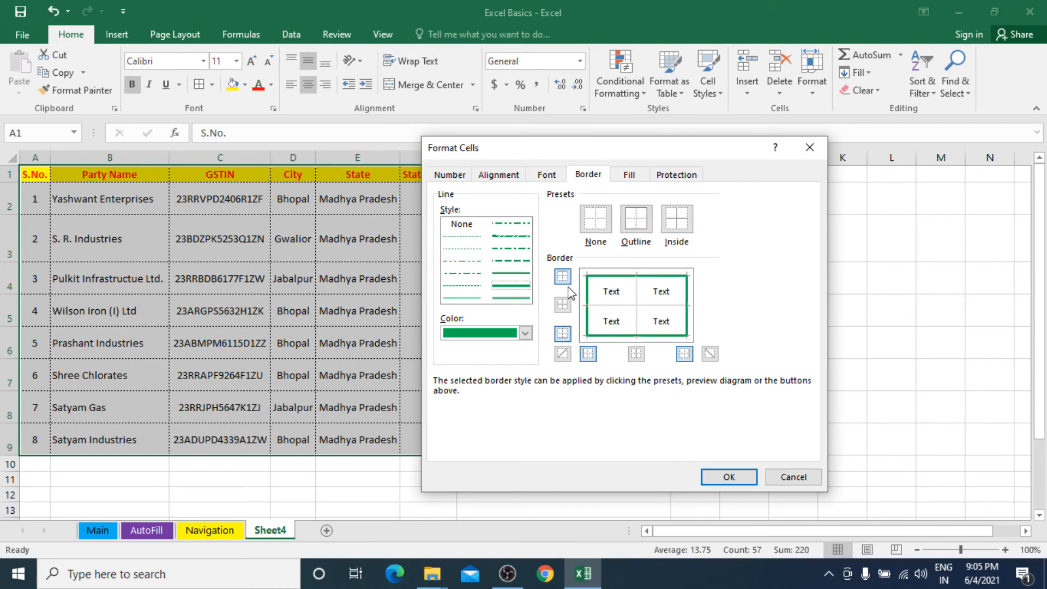
Step: Add red dotted inside borders between the table's cells and confirm
click(494, 299)
click(462, 251)
click(525, 333)
click(461, 471)
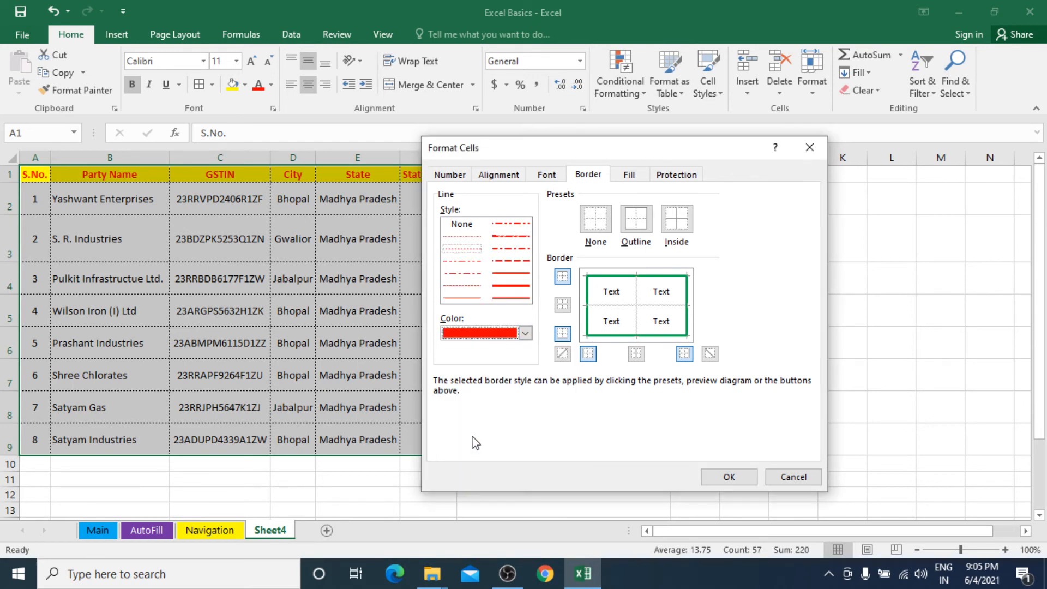
click(633, 227)
click(676, 232)
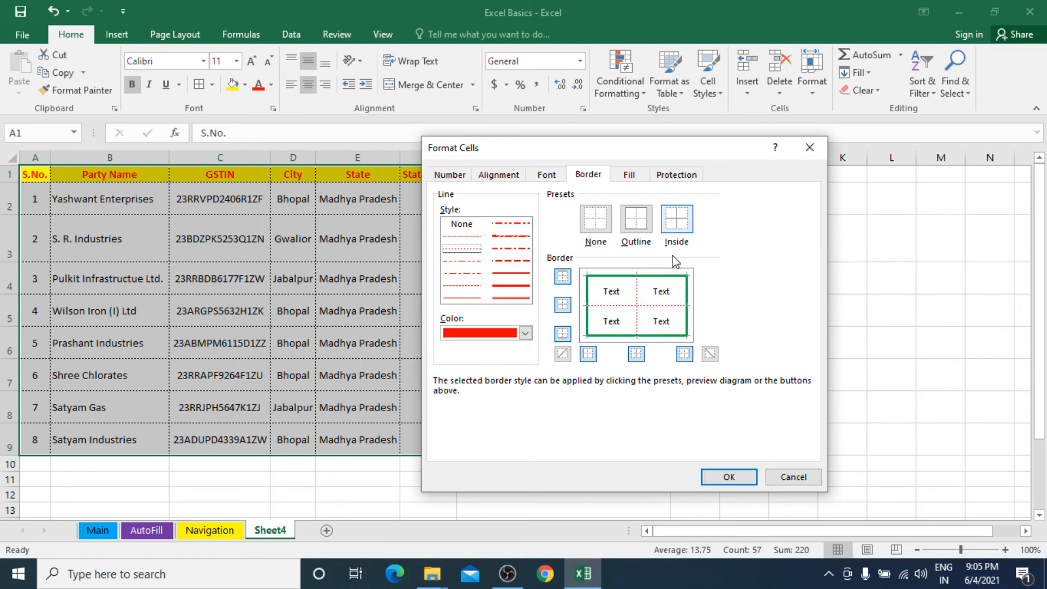
click(729, 476)
click(534, 352)
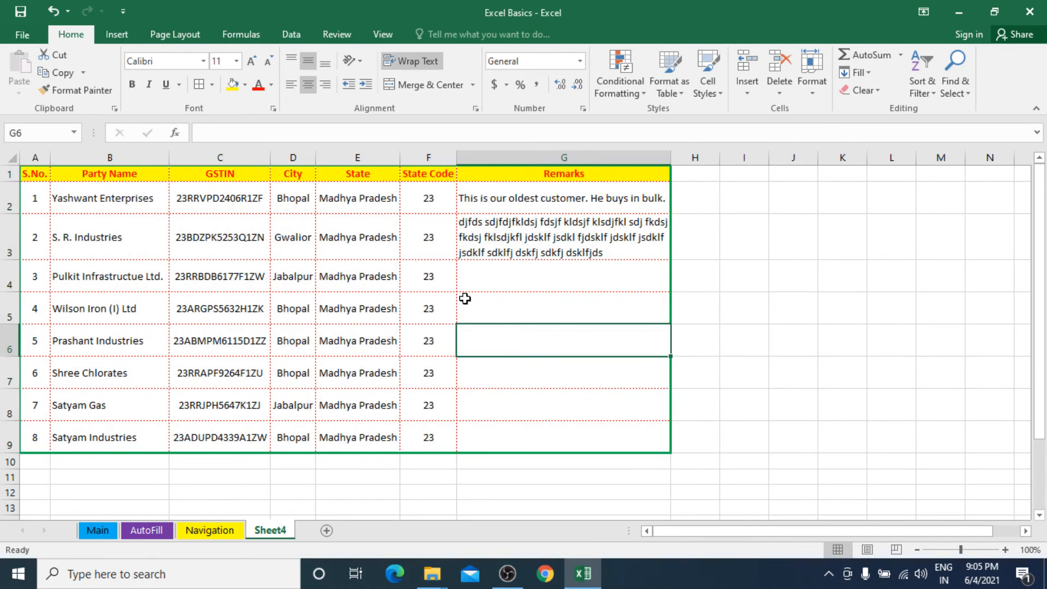
scroll(363, 306, up, 1)
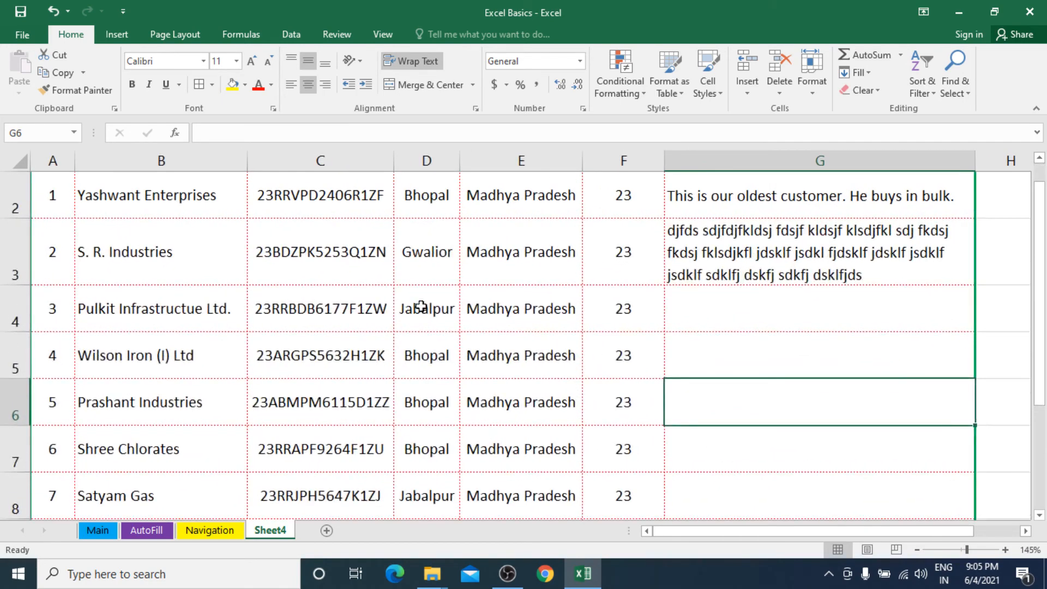
scroll(480, 342, up, 1)
scroll(479, 342, down, 2)
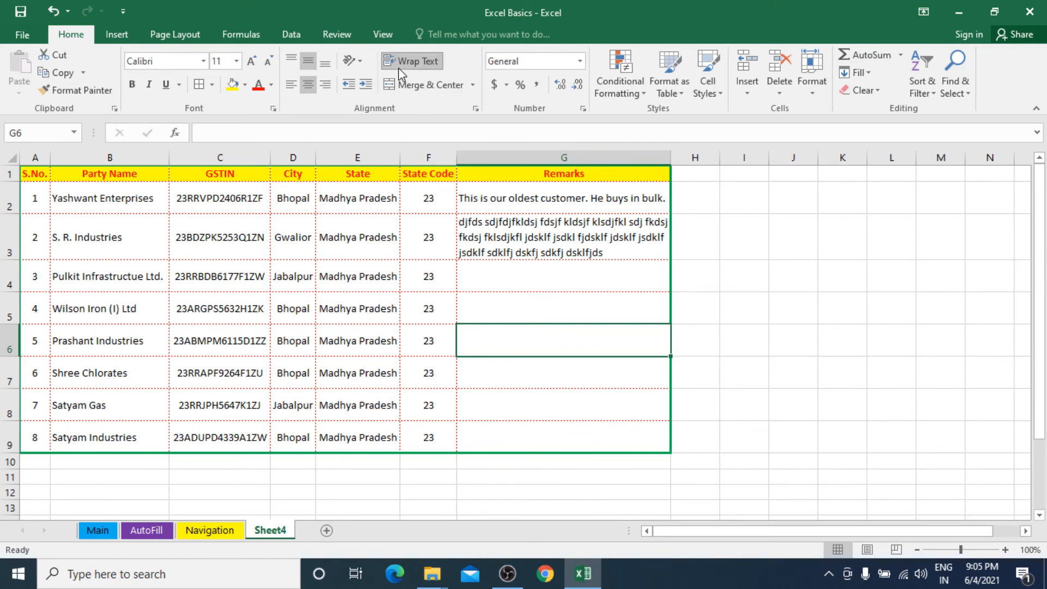
click(563, 279)
click(562, 249)
drag(561, 196, 577, 434)
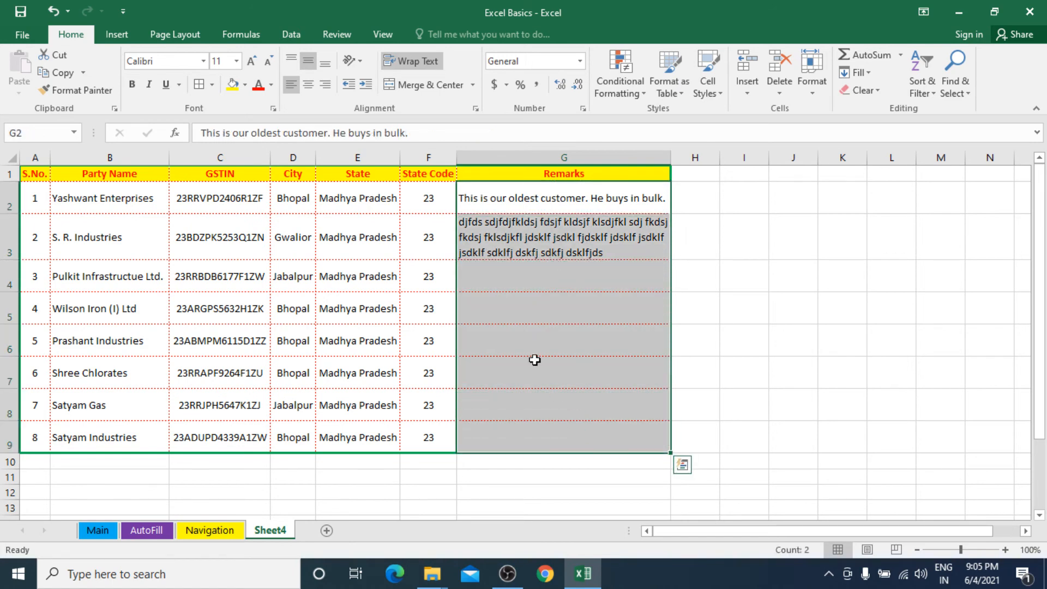
click(431, 60)
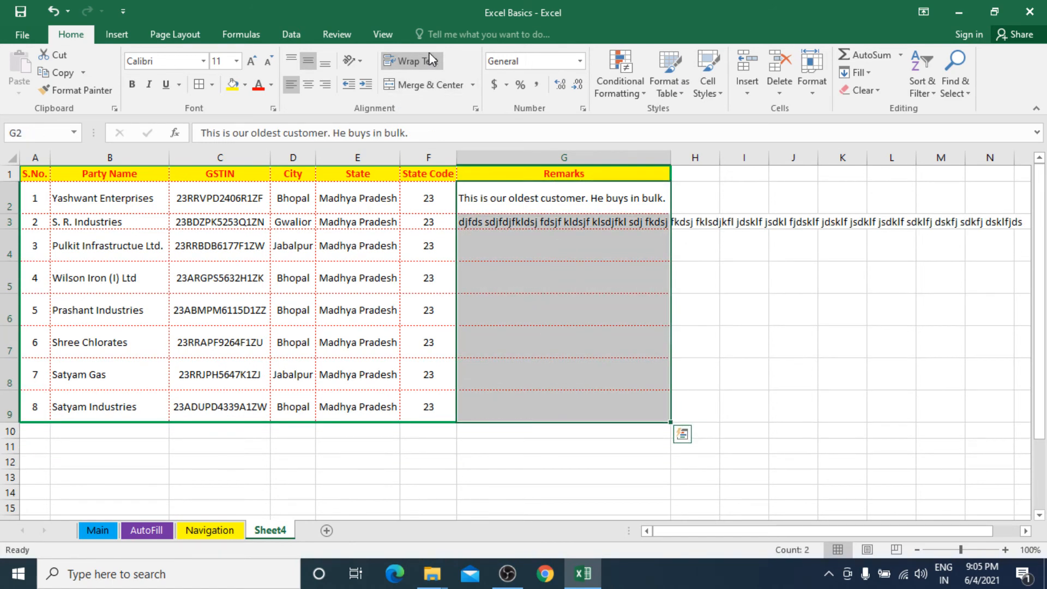
key(ctrl+q)
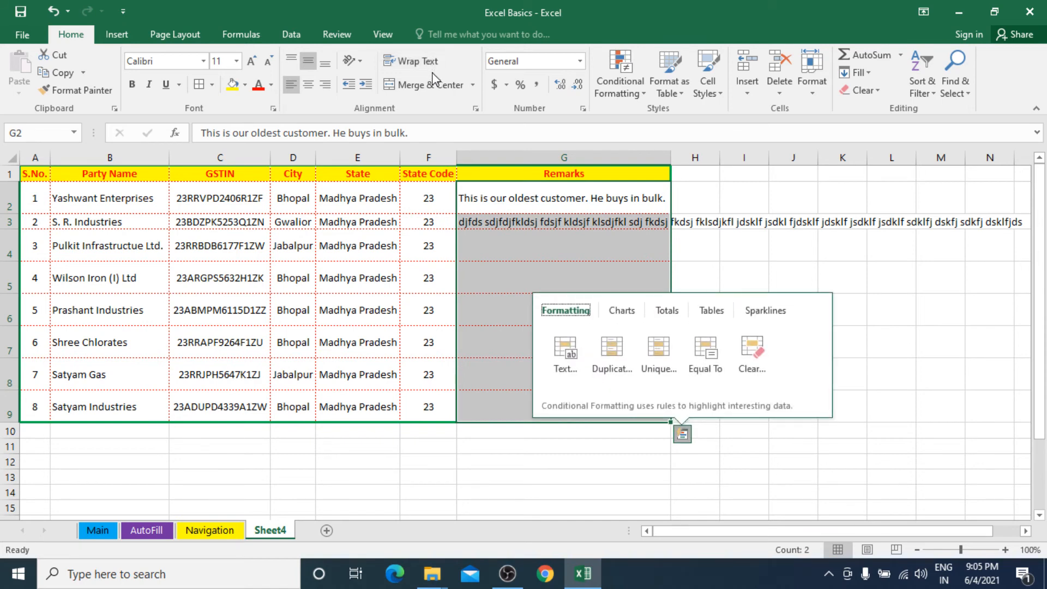
click(624, 358)
key(ctrl+z)
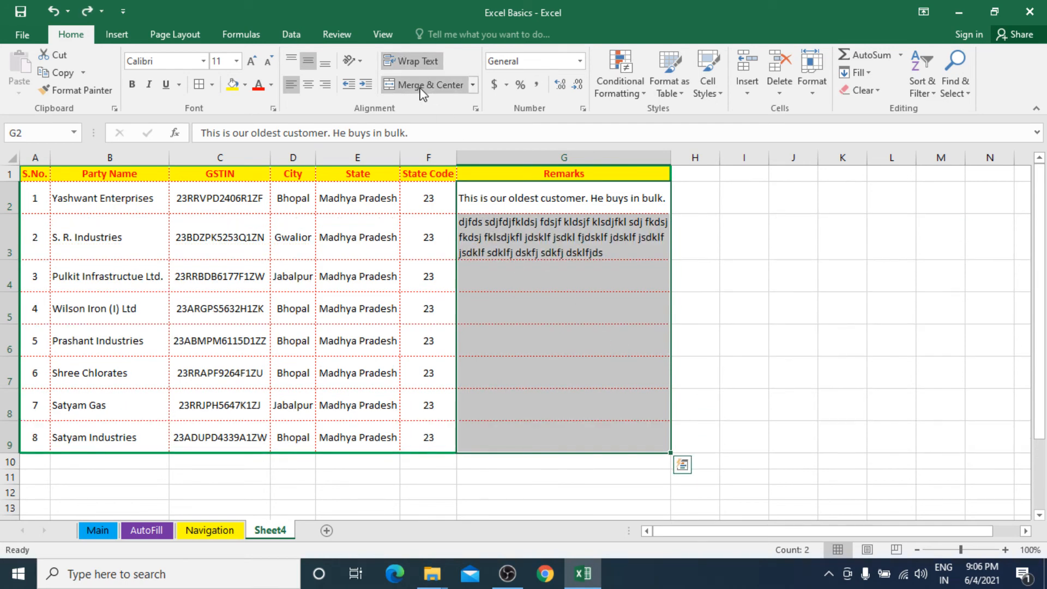
click(55, 201)
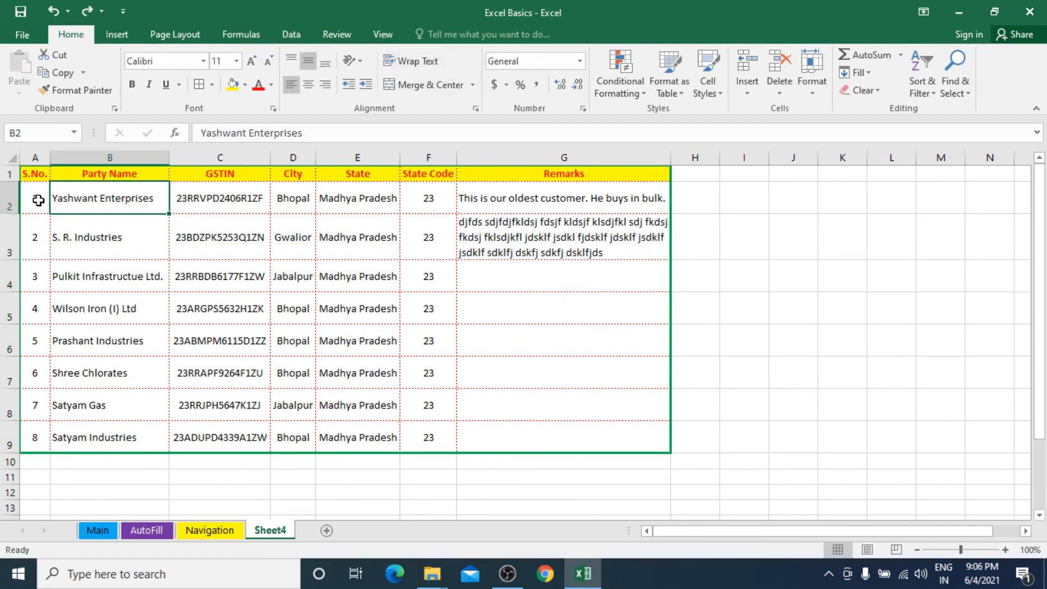
Step: Insert a blank row above header row 1 and select the new cell A1
click(4, 173)
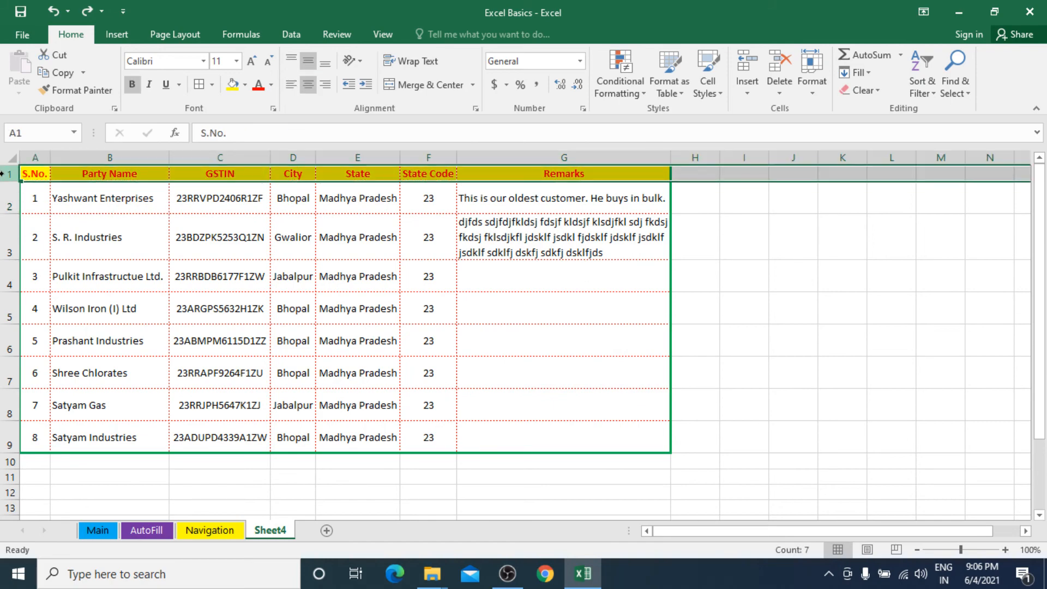
ctrl+scroll(30, 205, up, 3)
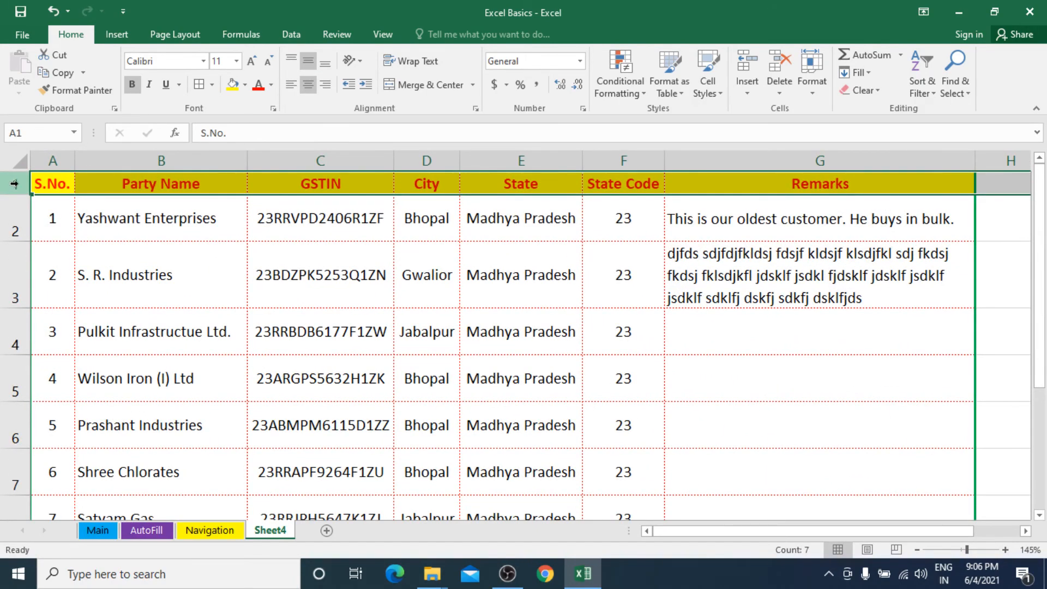
right_click(15, 185)
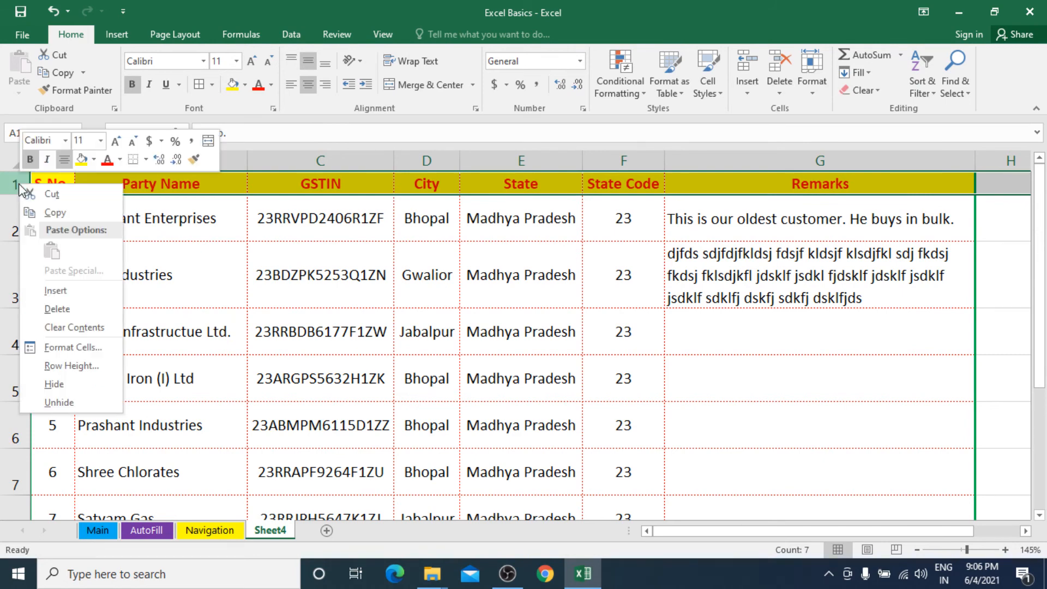
click(65, 289)
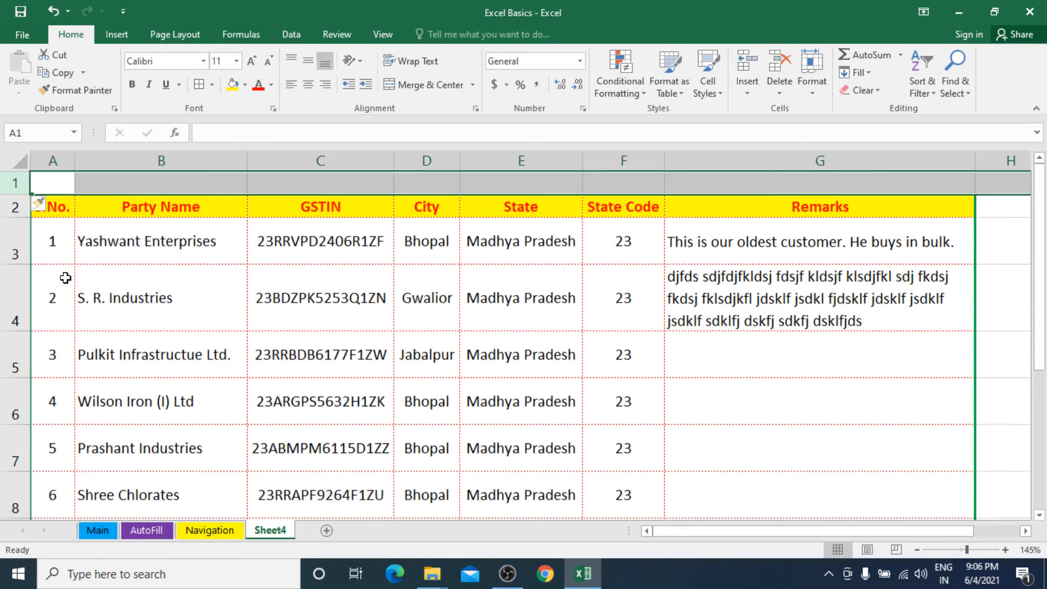
click(137, 189)
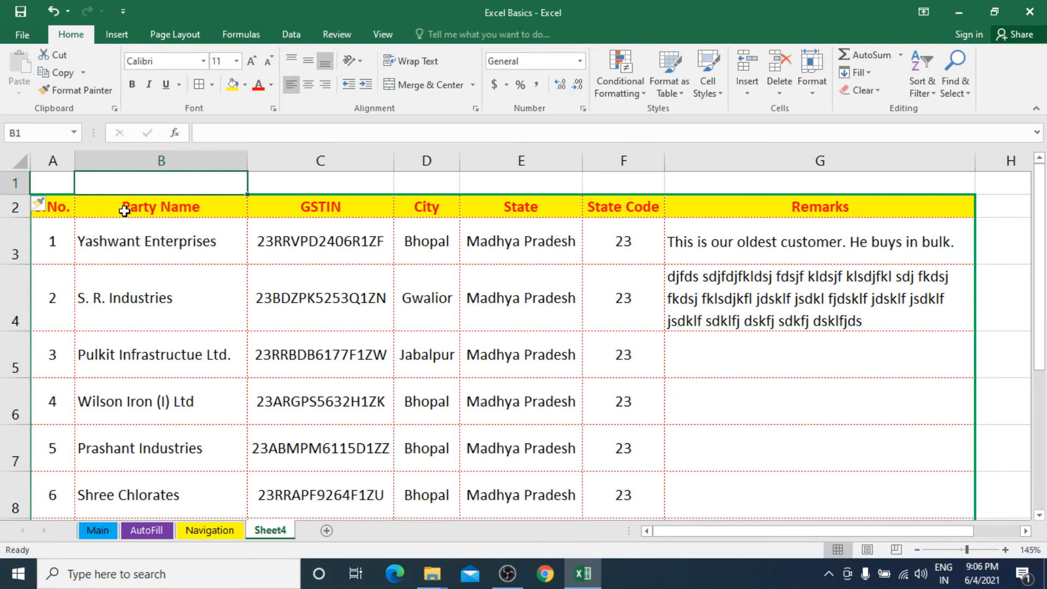
click(43, 186)
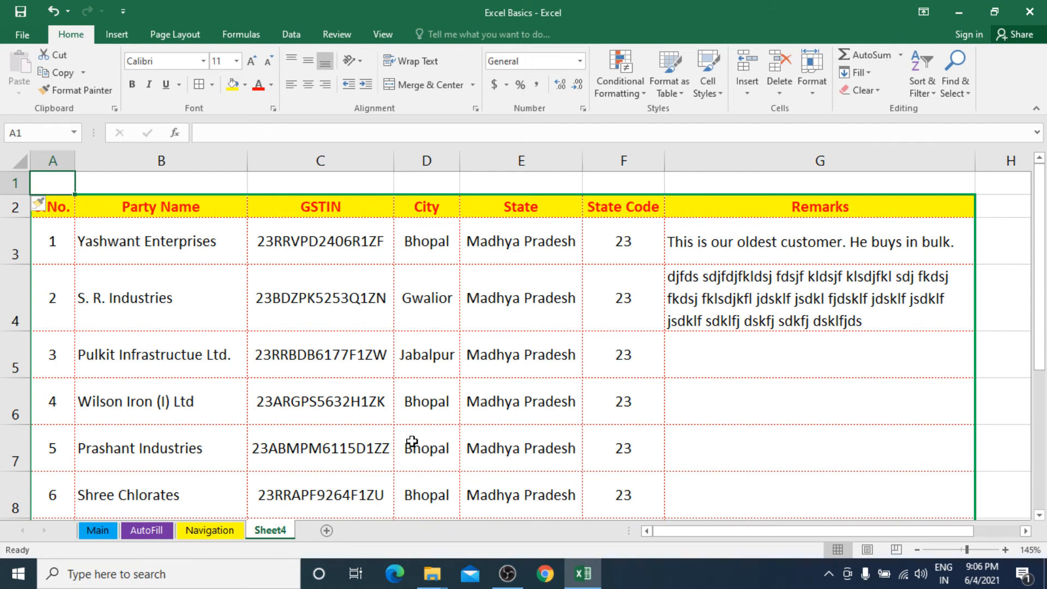
text(Customer)
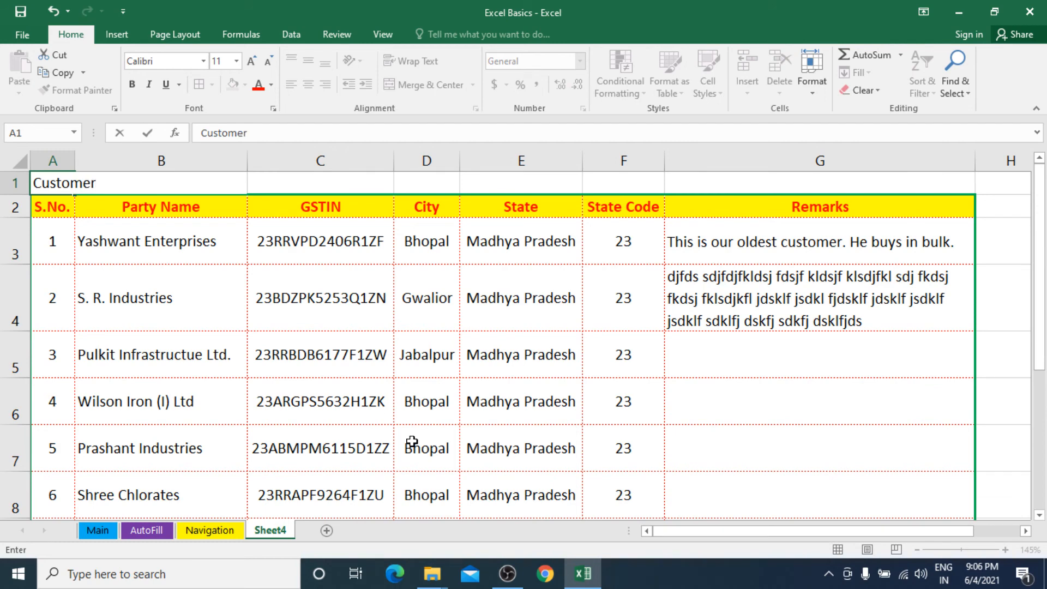
text( s List)
key(Return)
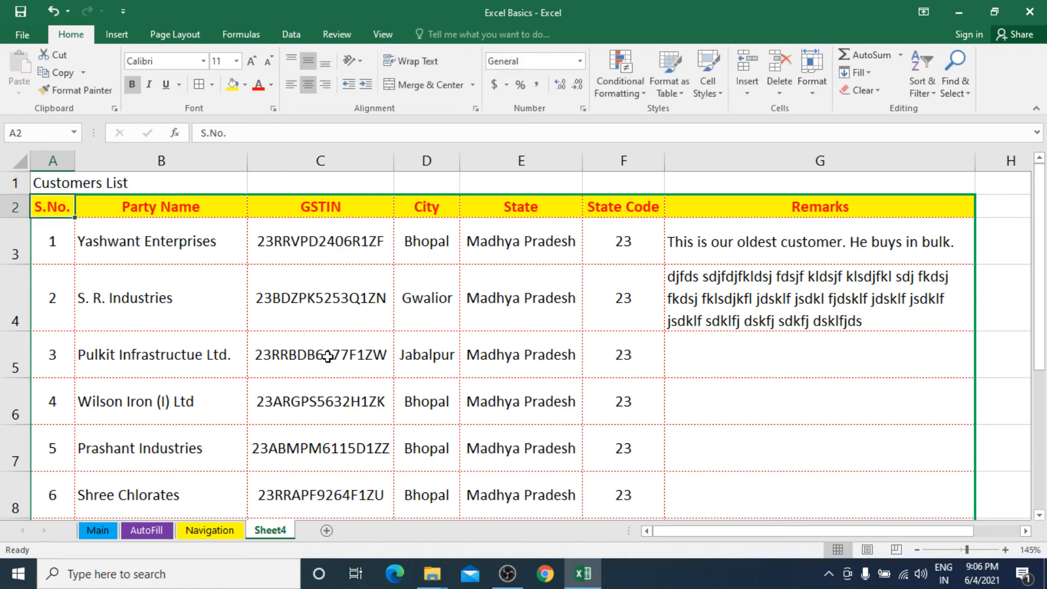
click(59, 182)
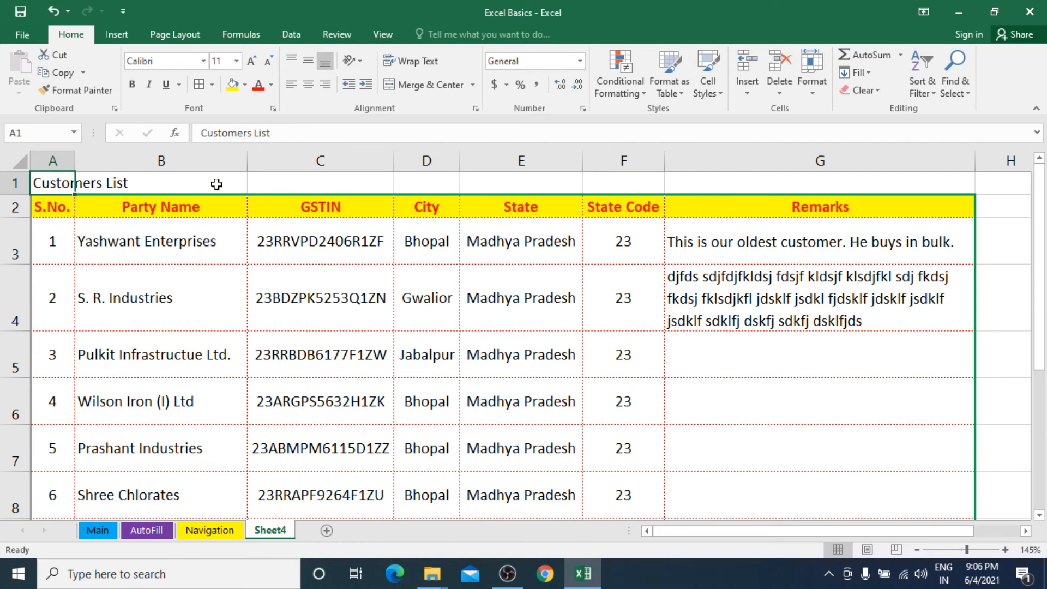
drag(35, 183, 774, 176)
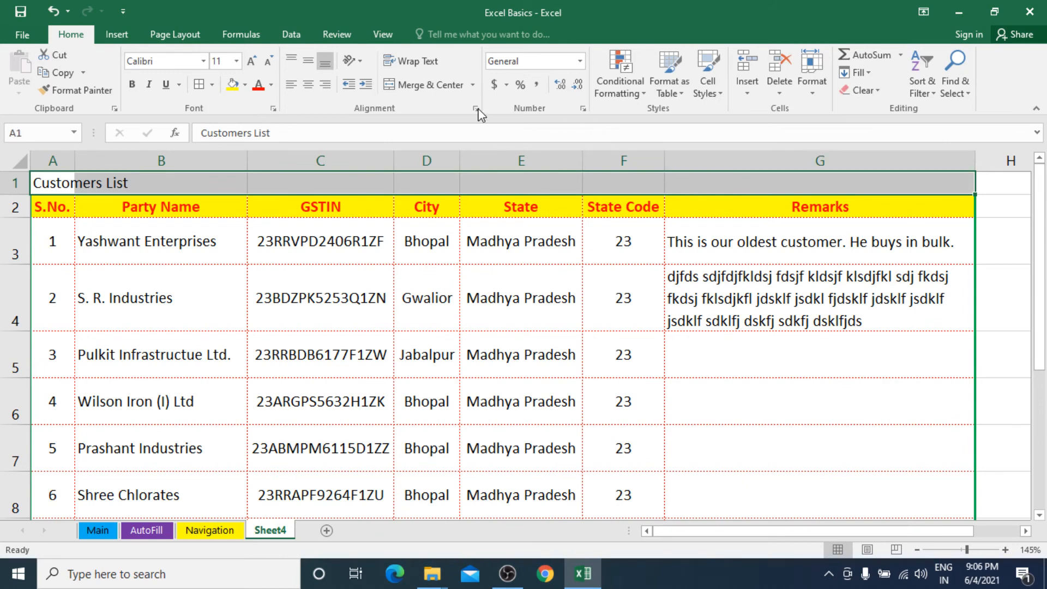
click(428, 93)
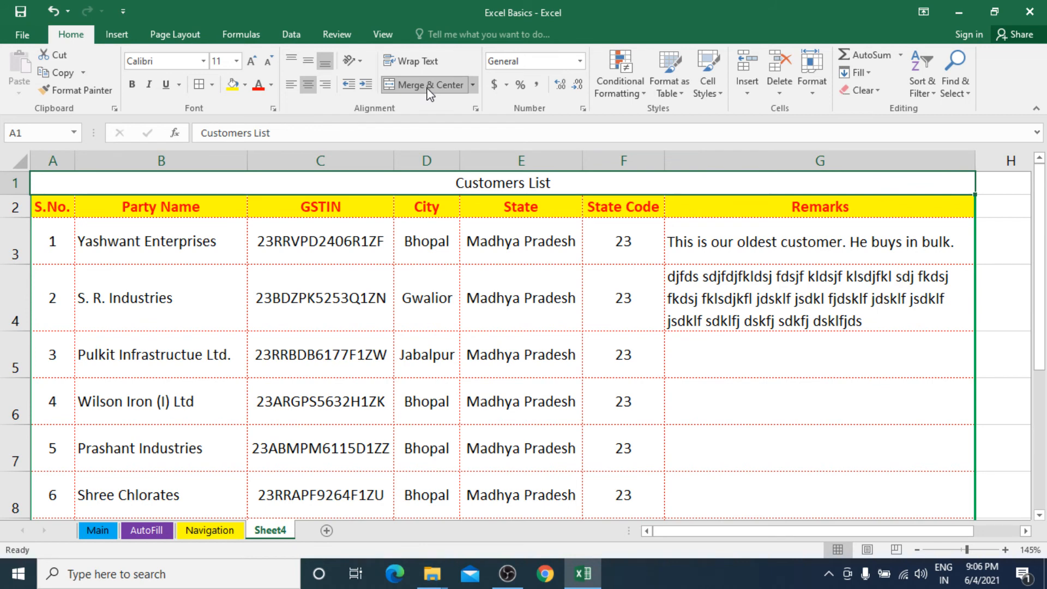
click(216, 212)
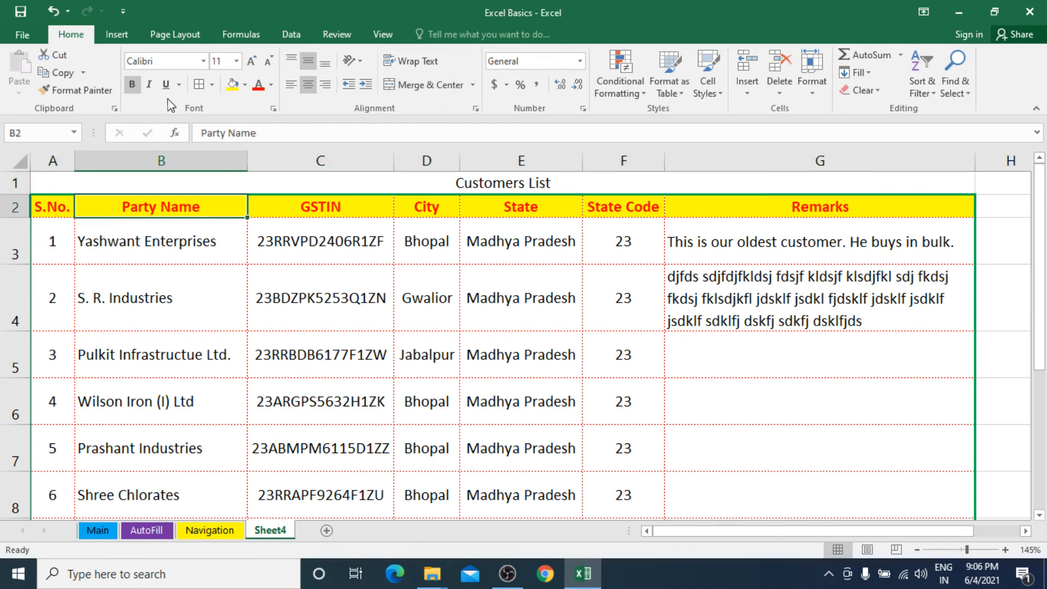
click(76, 90)
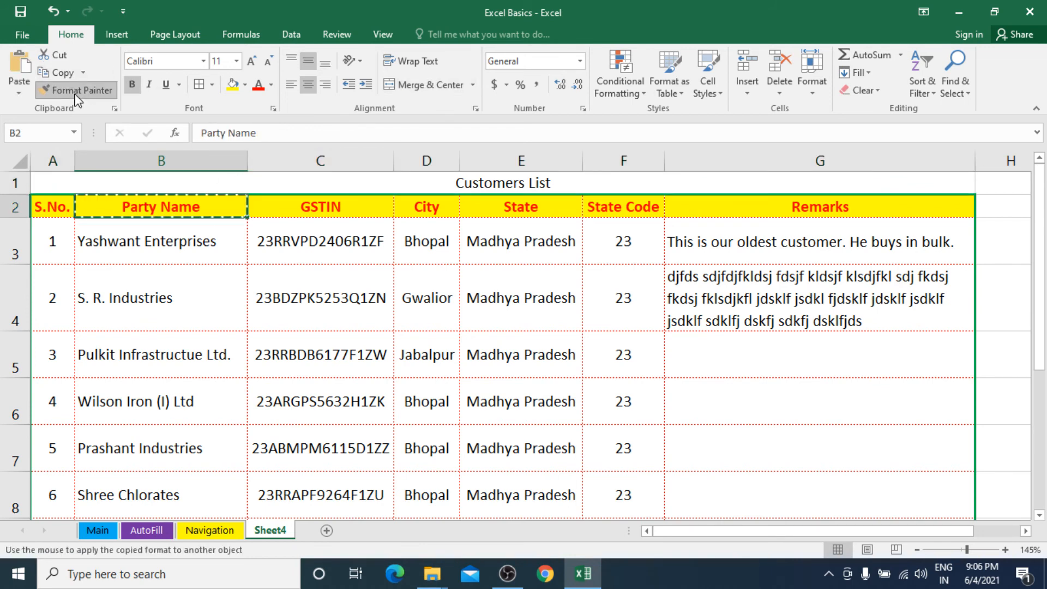
click(437, 180)
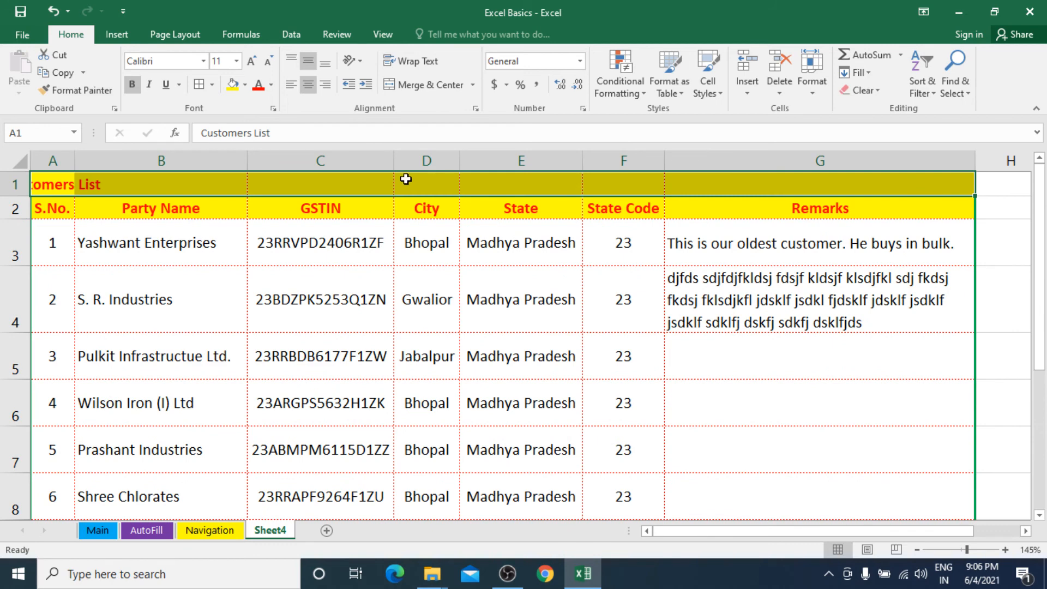
drag(54, 188, 791, 187)
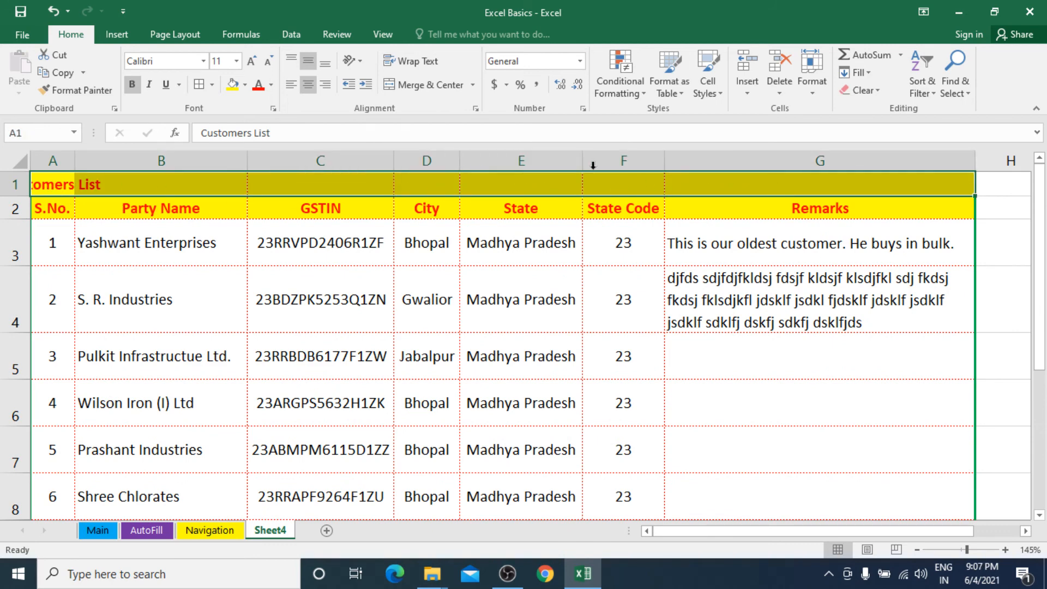
click(441, 96)
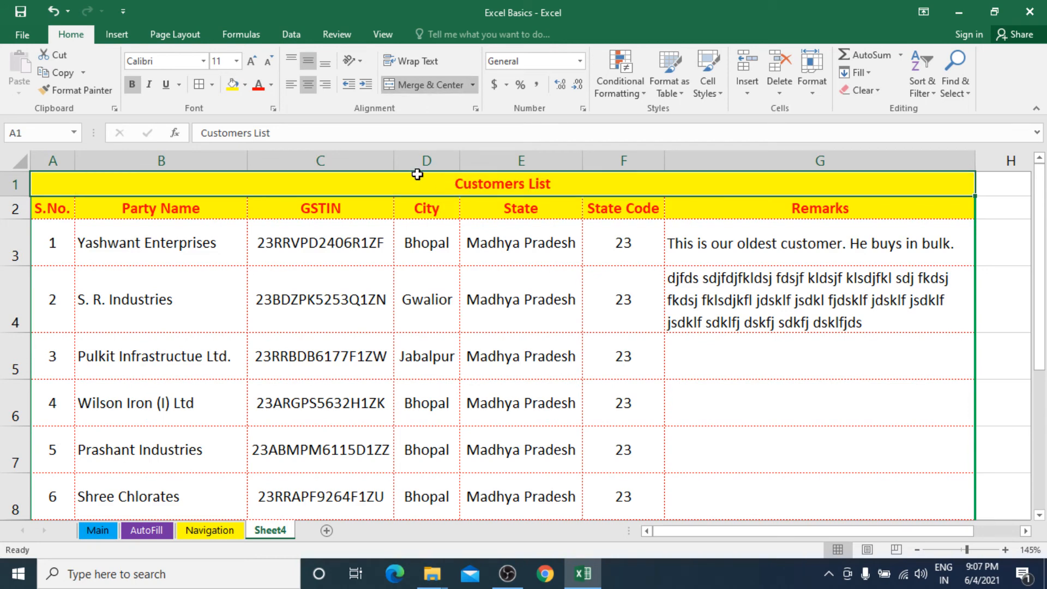
click(252, 61)
click(252, 61)
click(252, 61)
click(251, 61)
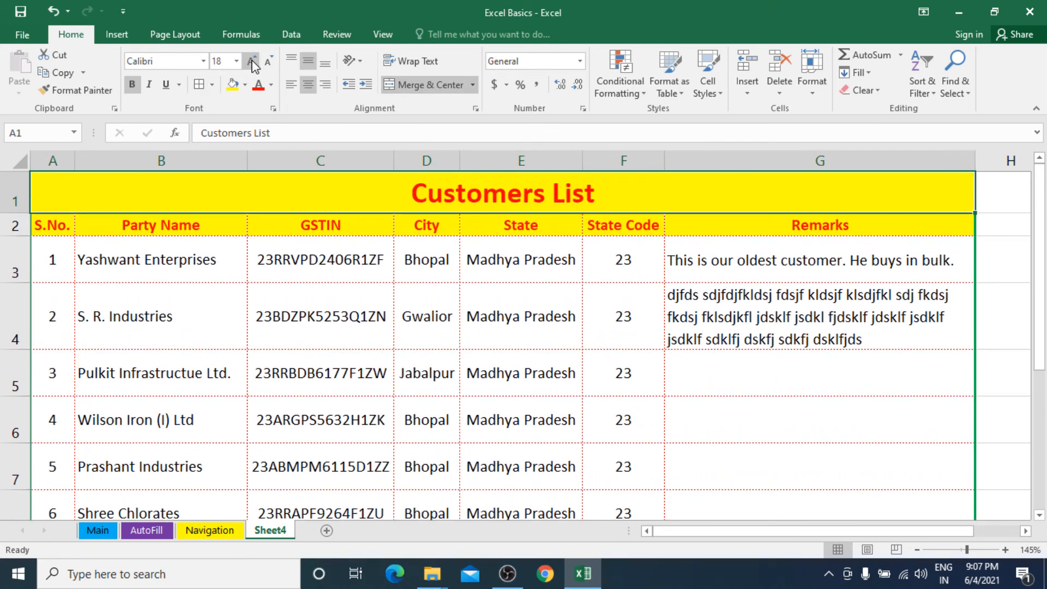
click(271, 86)
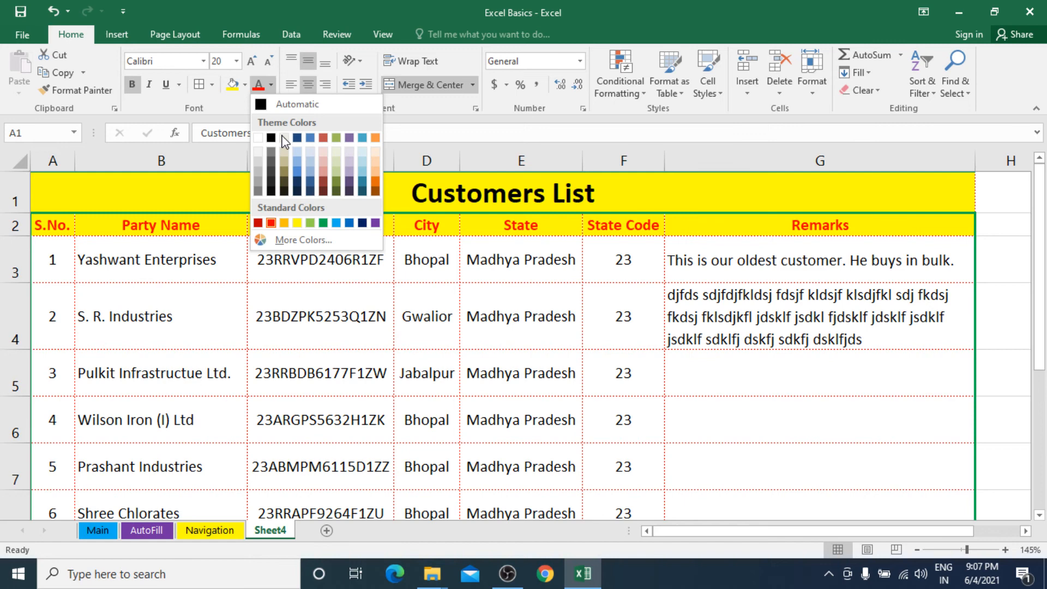
click(321, 220)
click(339, 292)
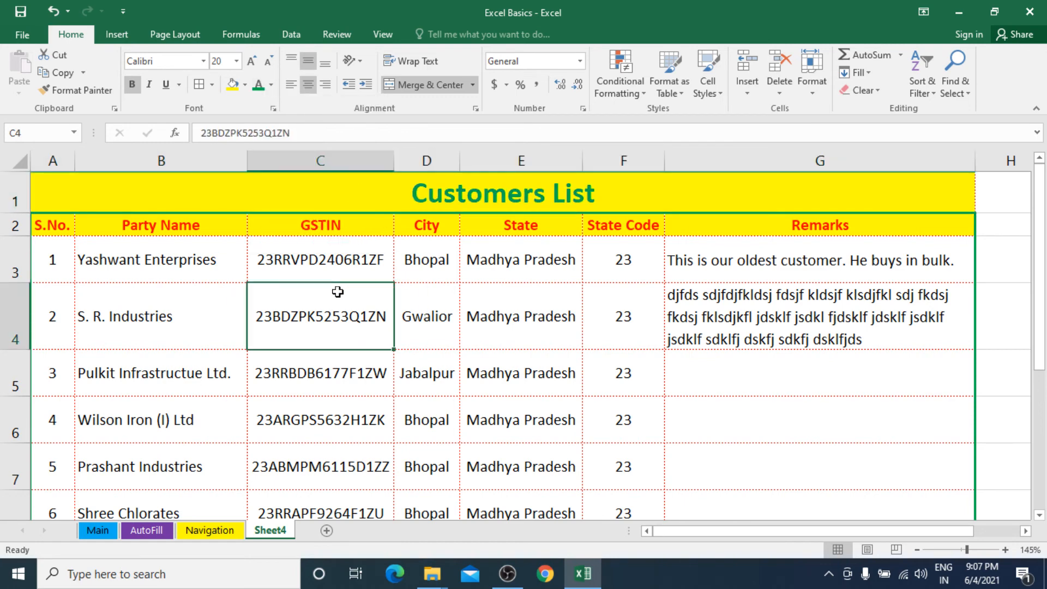
click(396, 245)
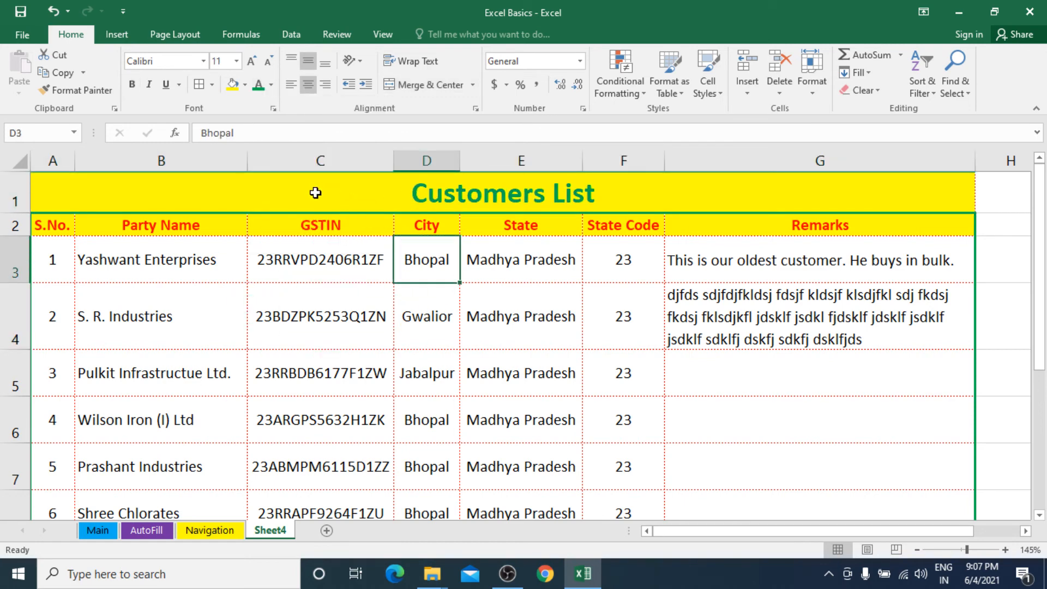
click(316, 194)
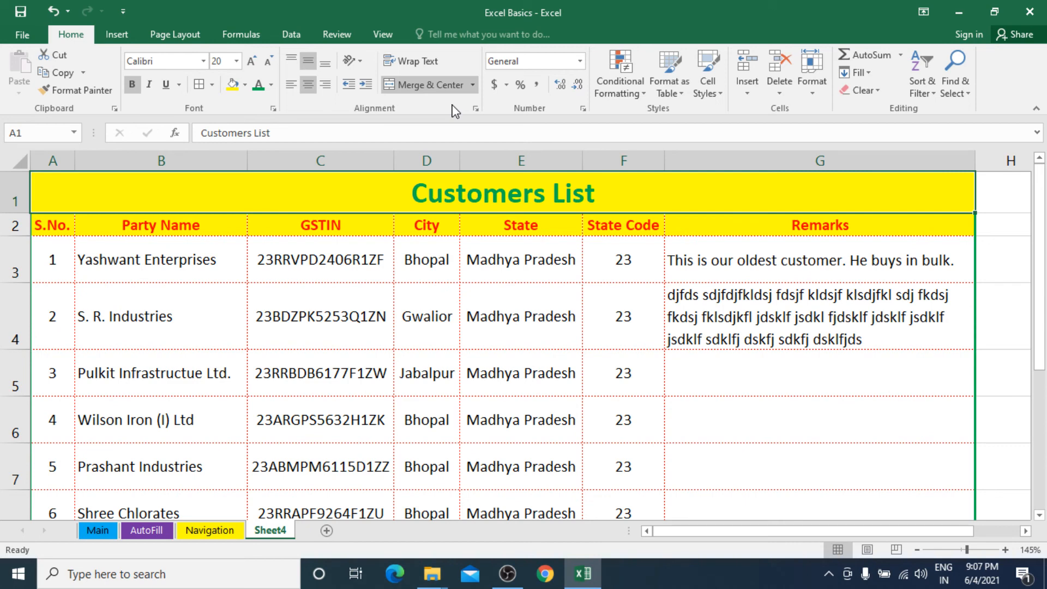
scroll(381, 334, down, 5)
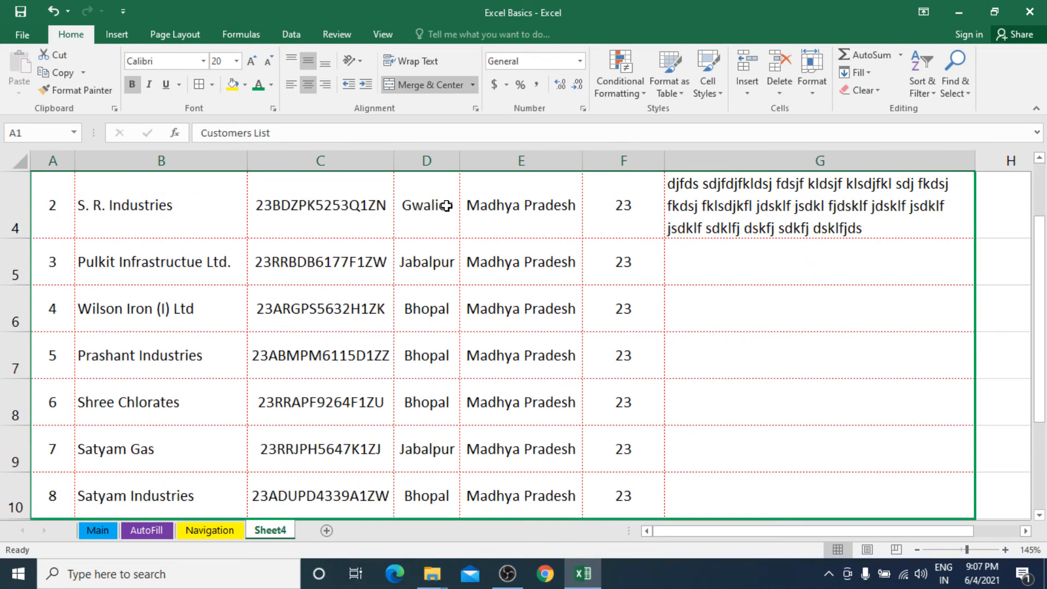
scroll(327, 262, up, 2)
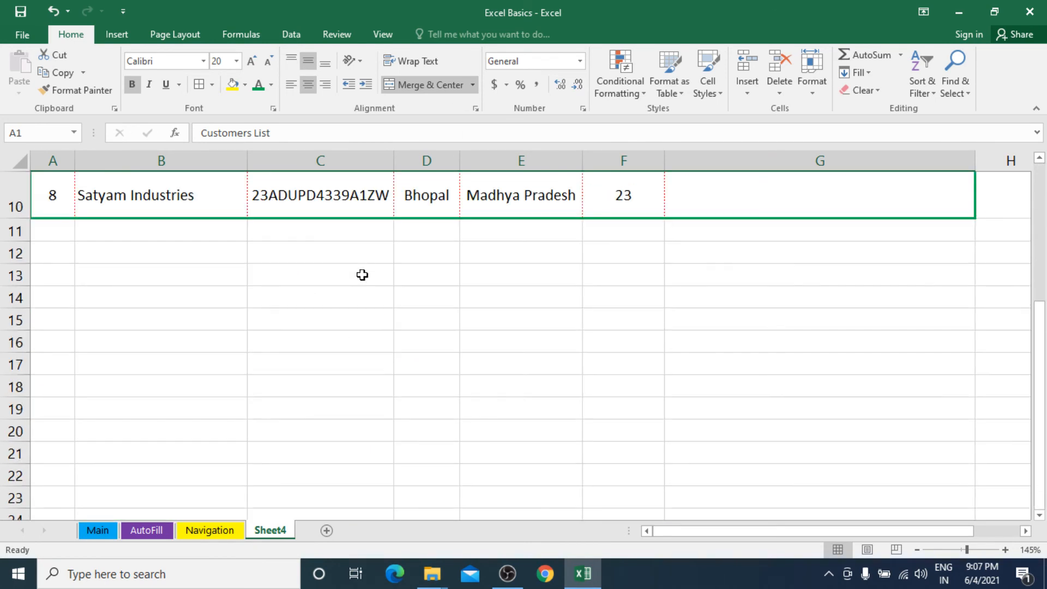
Step: Merge B12:E19, enter long filler text, and make it top-aligned, wrapped and left-aligned
drag(175, 246, 470, 411)
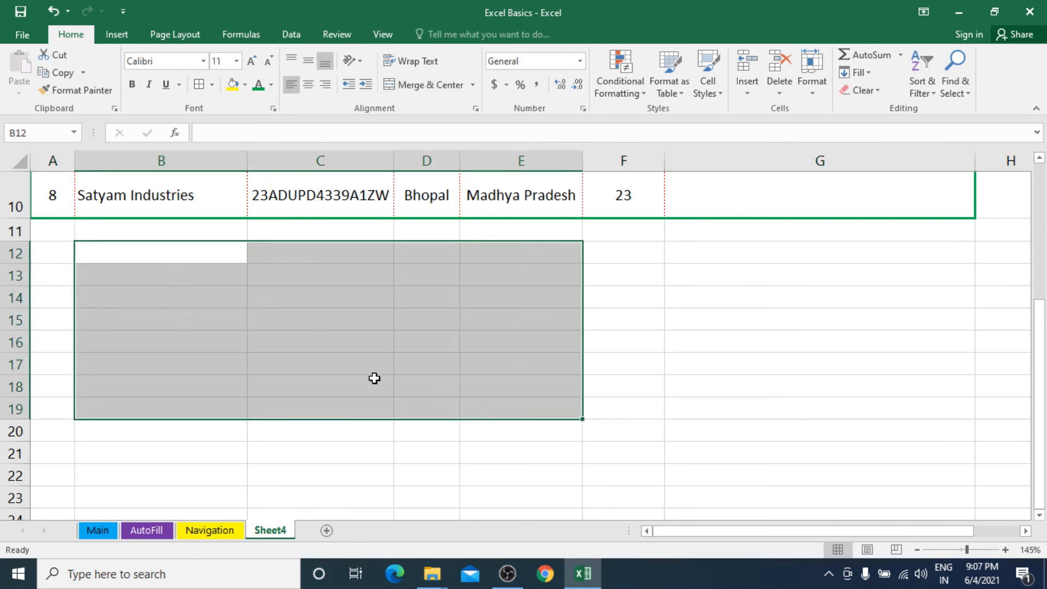
click(423, 85)
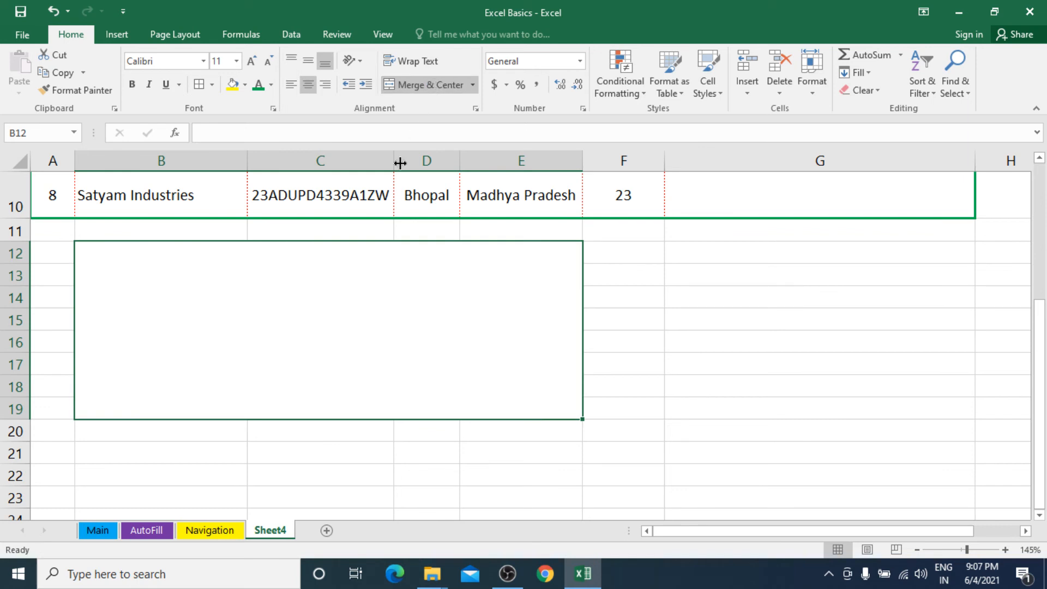
text(fdfjsdfjdsfj)
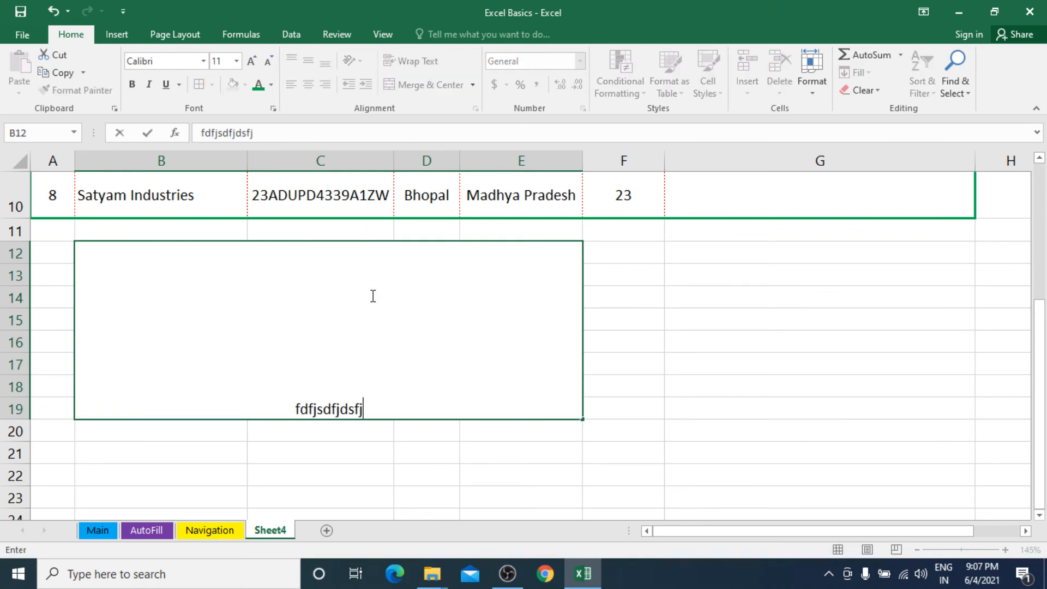
text(ldskjfslk jflksdjflksdj fldskjf ksdlj flkdsjf lksdj fkldsjf lkdsjf k)
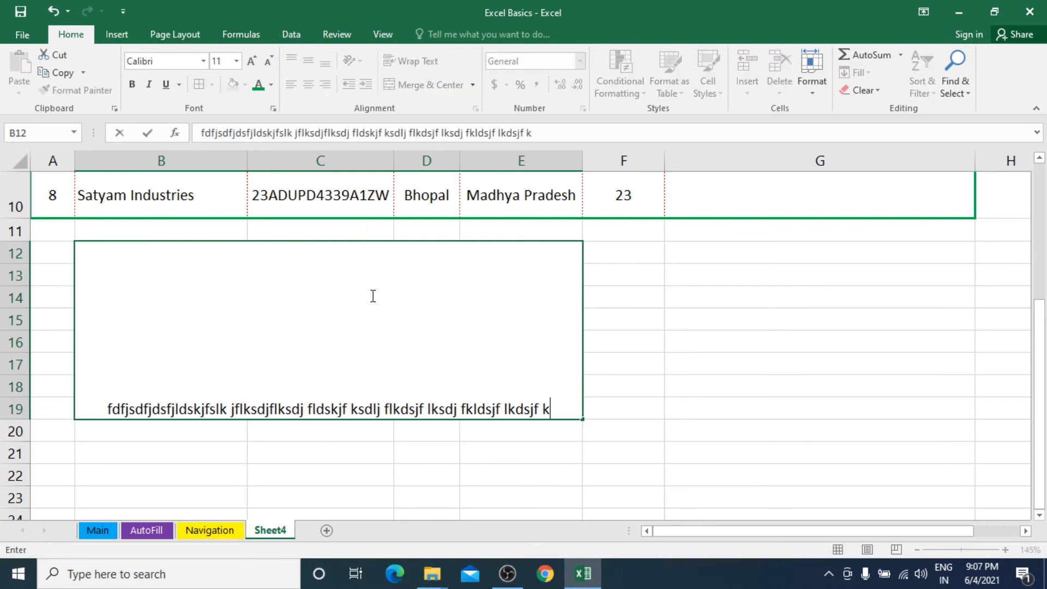
text(ldsjf lksjf lkdsjf lkdsjf lksdjfkl dsj fkldsjflk dsjfkl dsjlfk dsjfkl )
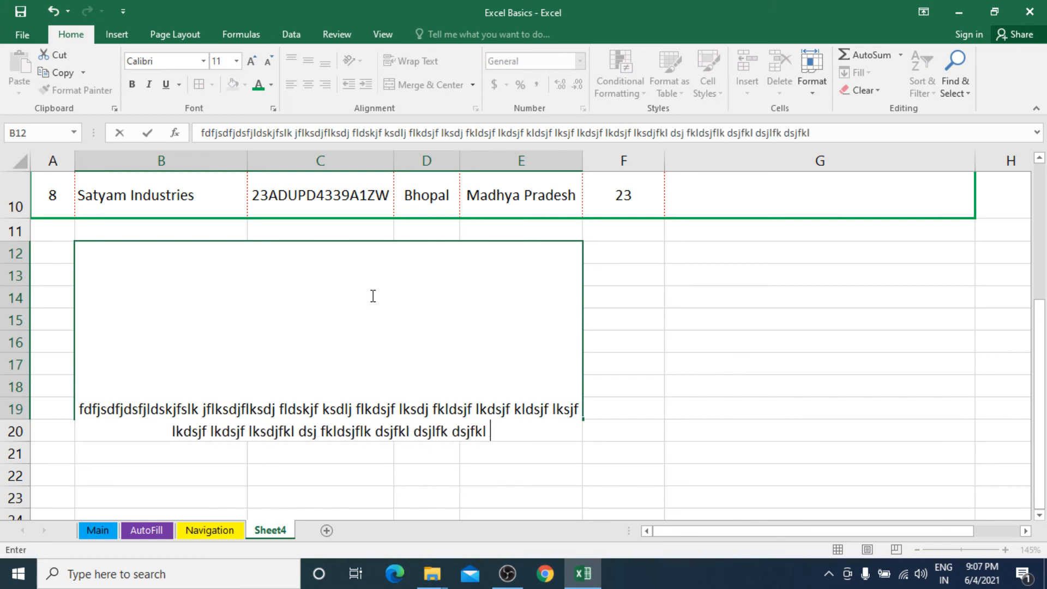
text(jdsfkldsjkfl jdslkf jdslkf jsdlkf jsdlkf jdsklfjdsklf)
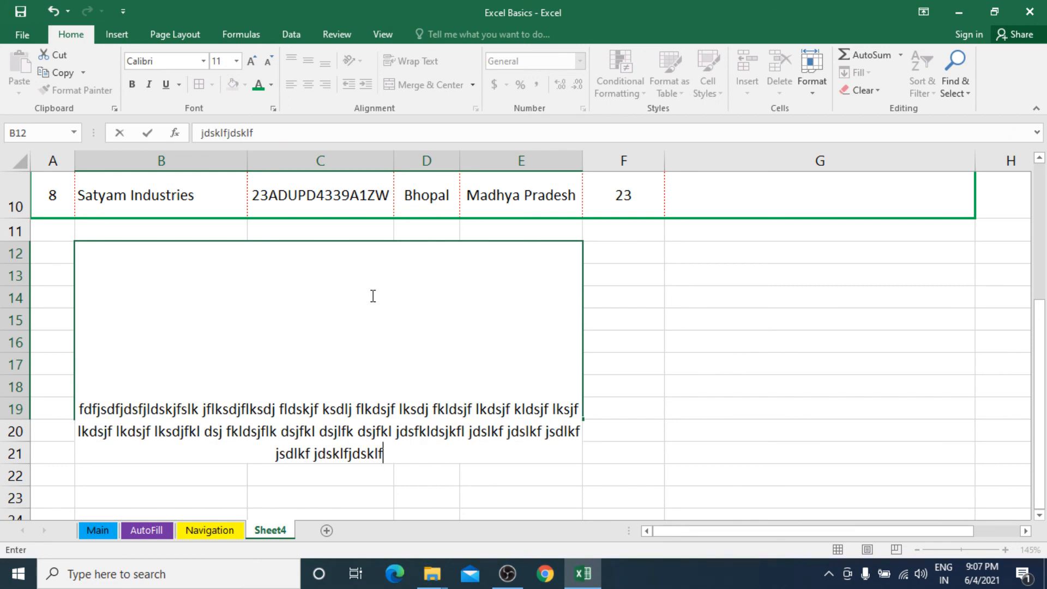
key(Return)
click(346, 318)
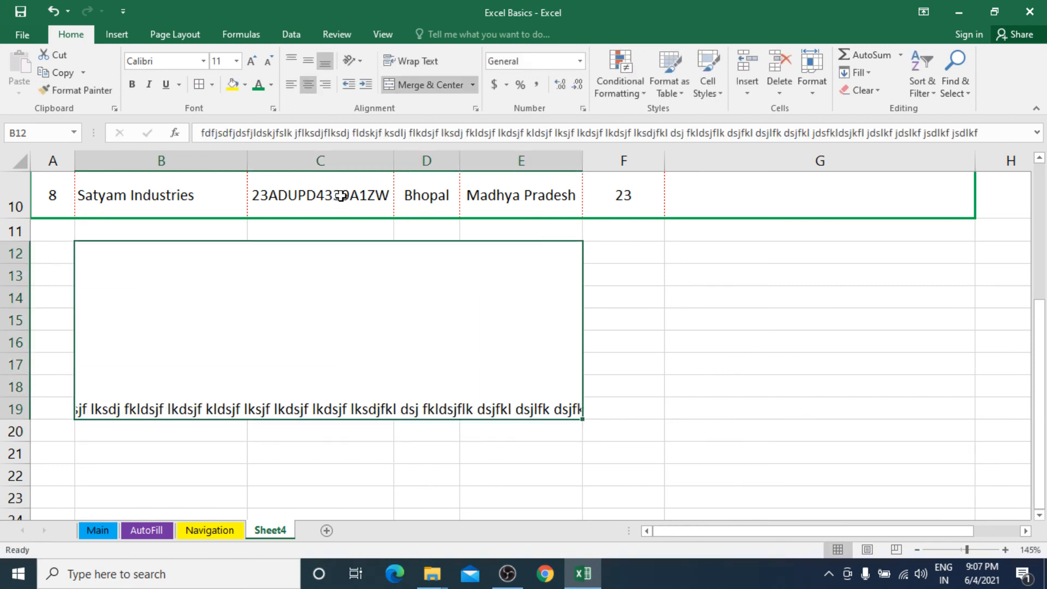
click(289, 60)
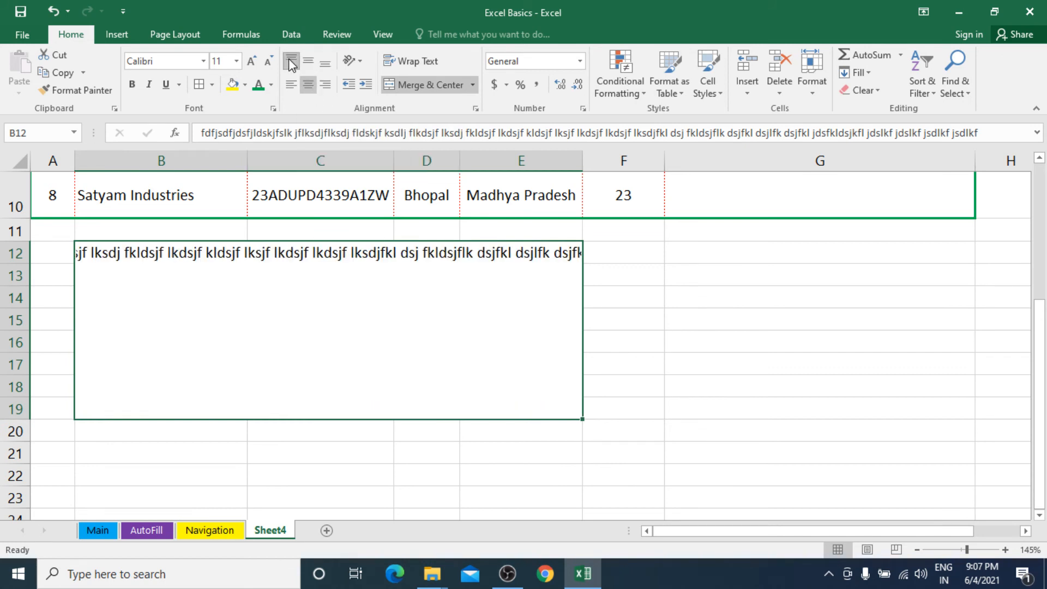
click(427, 62)
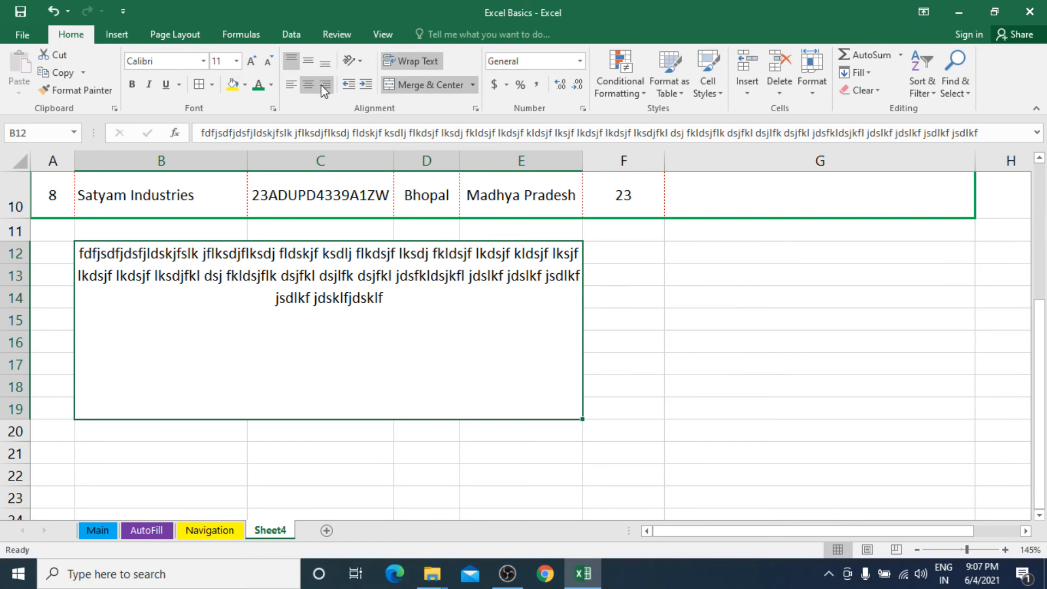
click(297, 87)
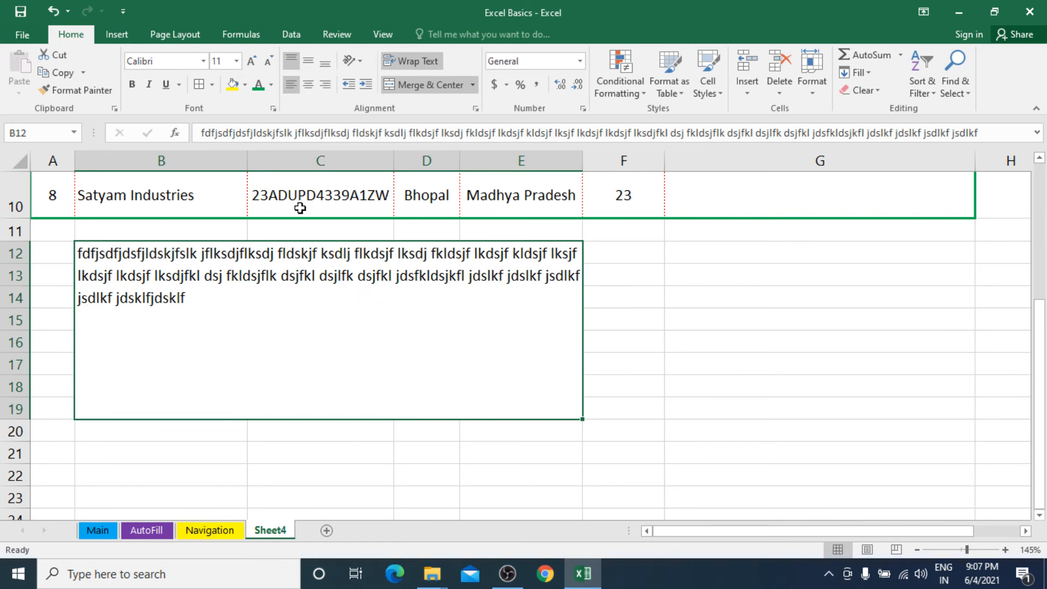
Step: Discard an extra text edit and unmerge B12:E19, ending on cell B12
double_click(262, 294)
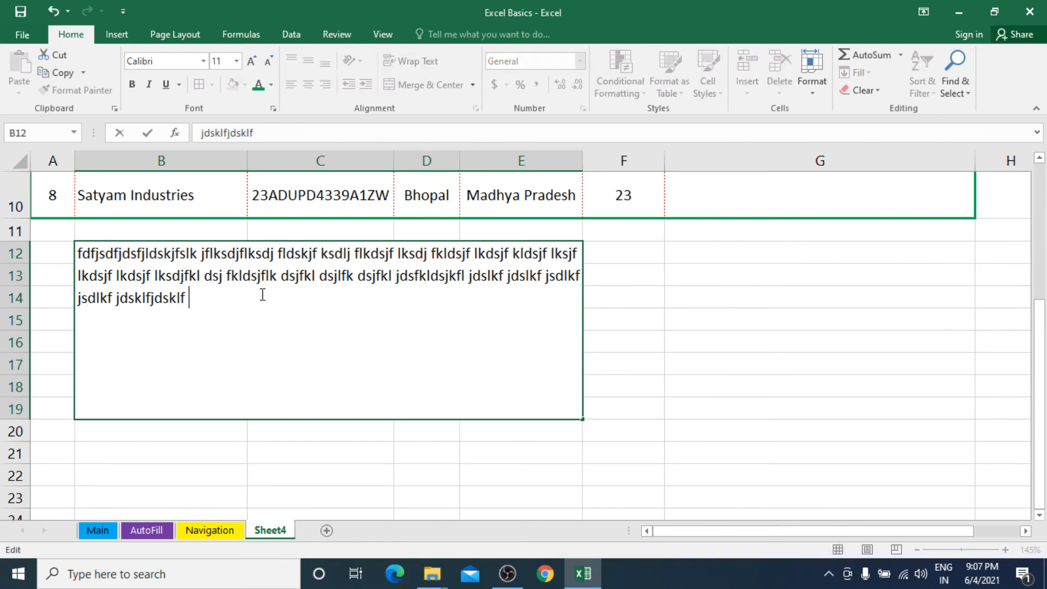
text(sdj fldsjflksdjfldsjf lkdsj flsdjfkl dsjfkl jsfkl jsdlfkjdsf )
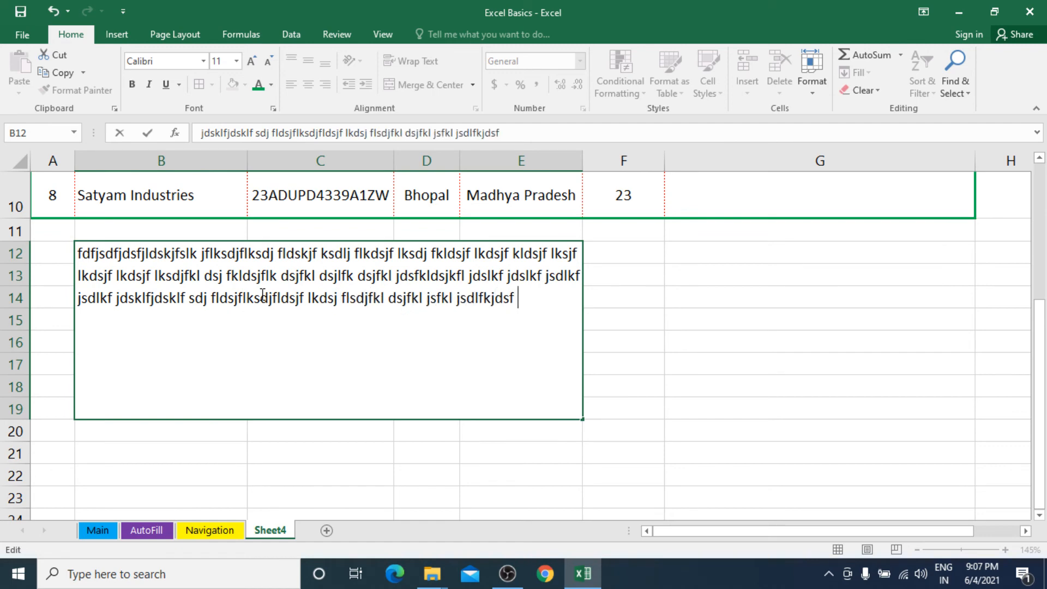
text(jsdklfjsdkl fjdslkfjdsl jdslk fjsdklfjdslkfjsdjfdsklfjlsdk)
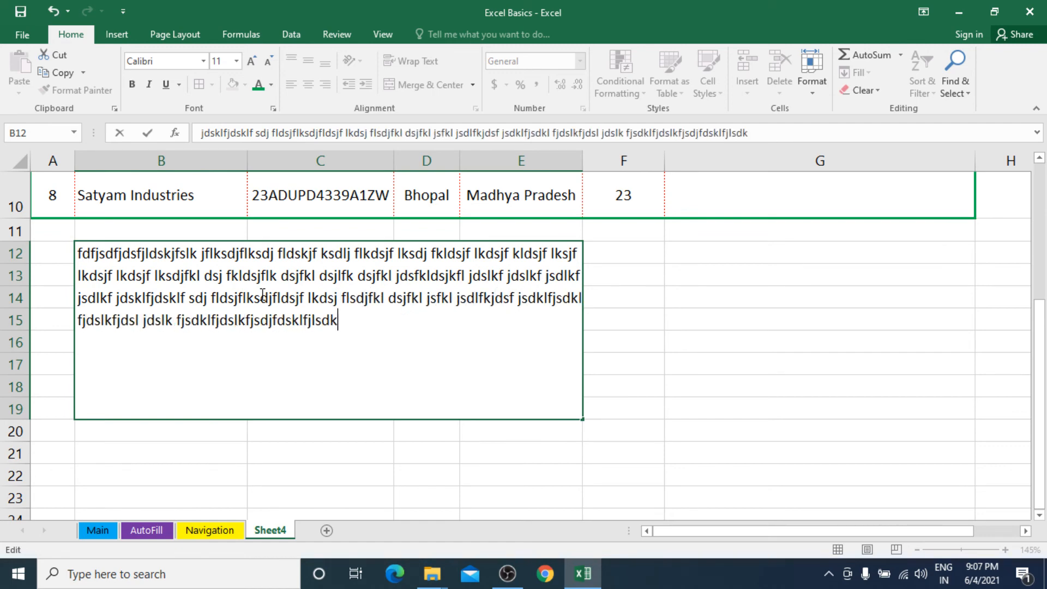
text(jflkj kldjflkjdsflkjdslkjdslfkjdslkfjdslfjlk fjdslk fjdsklfjldskjf sdlkjflsdjflsdjflk dsjfl)
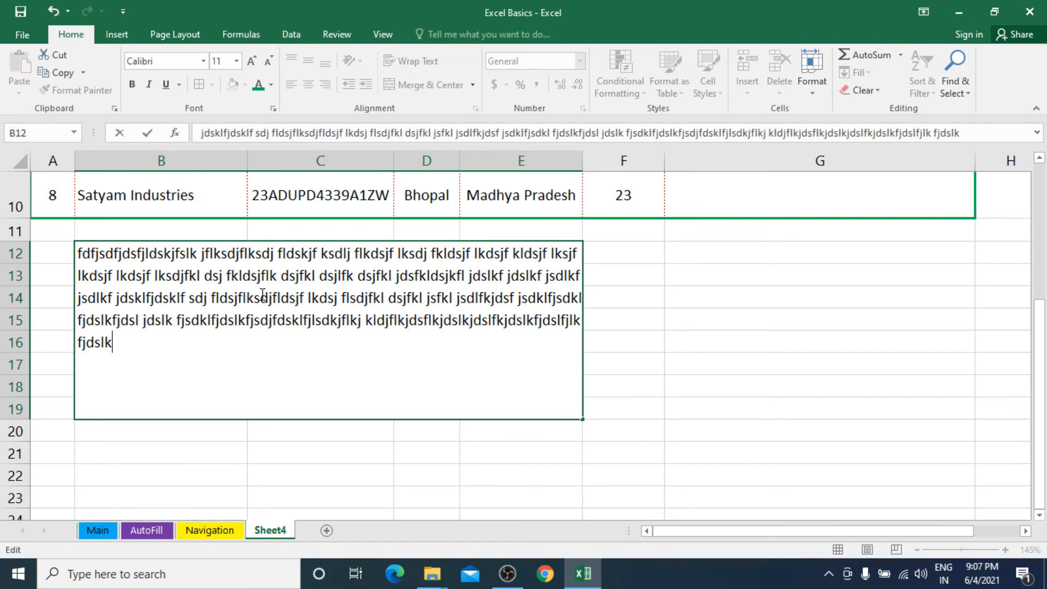
text(jsdlfkjsdlkfjsdlkfjlds)
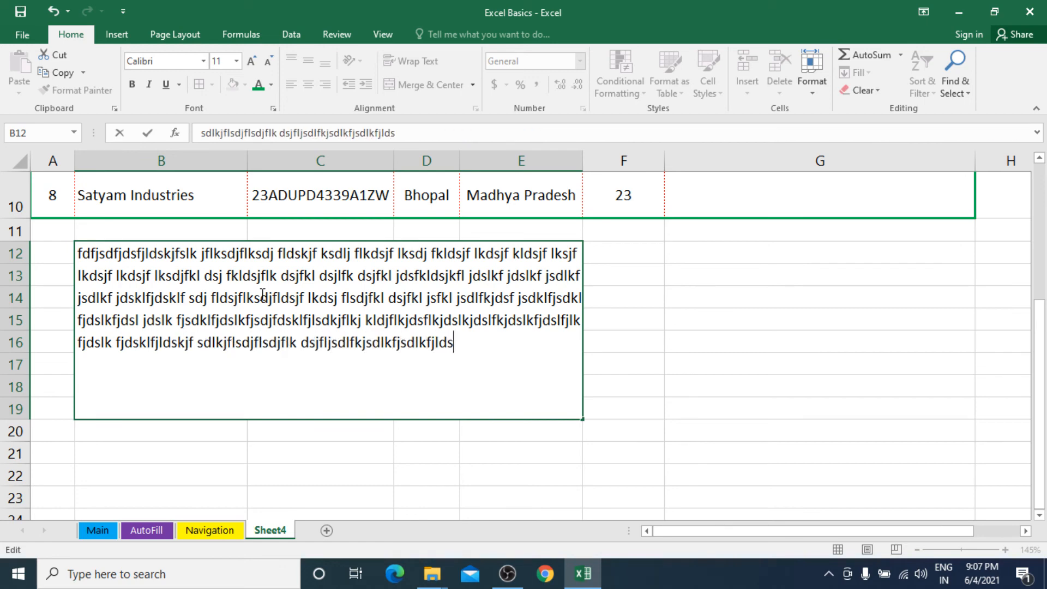
key(Escape)
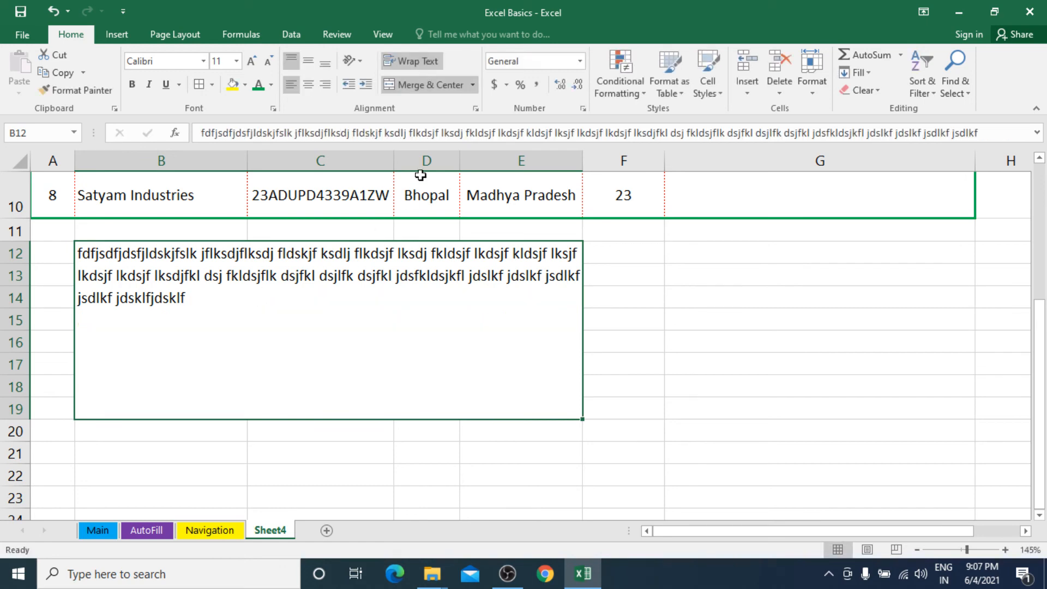
click(426, 84)
click(270, 272)
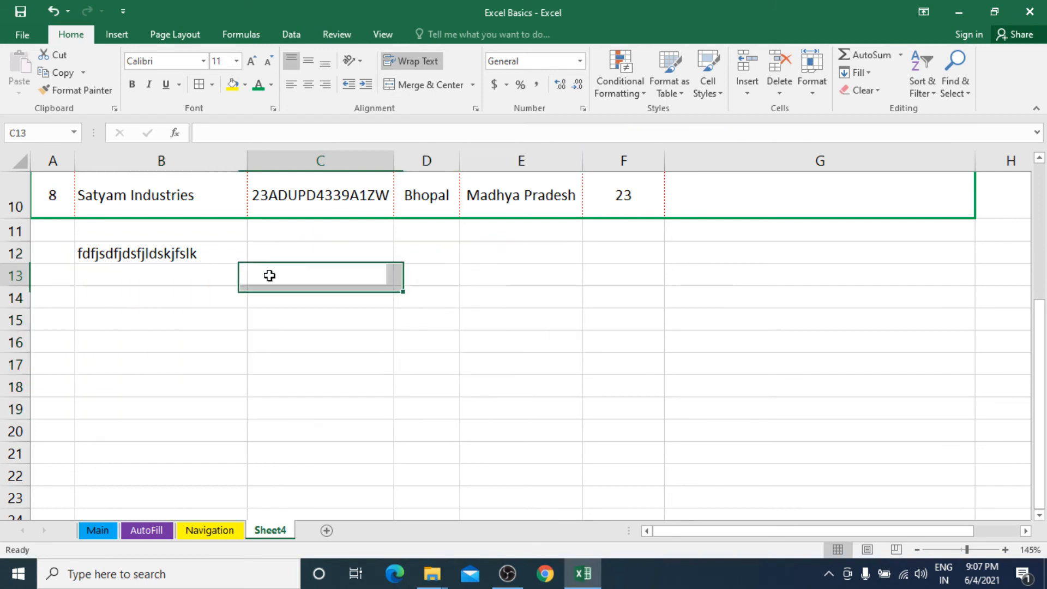
click(207, 254)
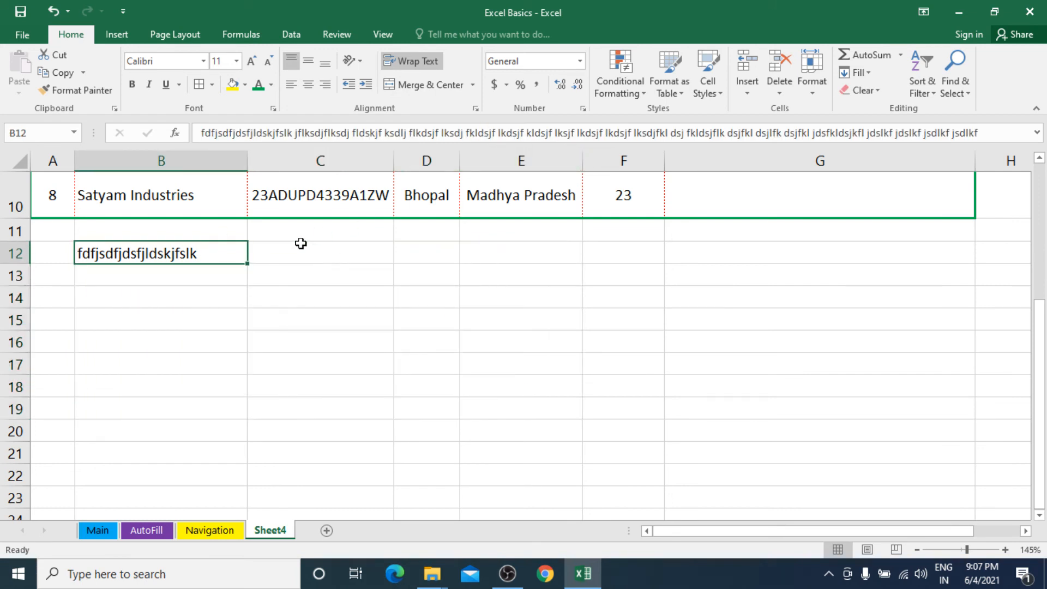
Step: Delete B12's placeholder text, leaving only the Customers List table
key(Delete)
scroll(307, 239, up, 3)
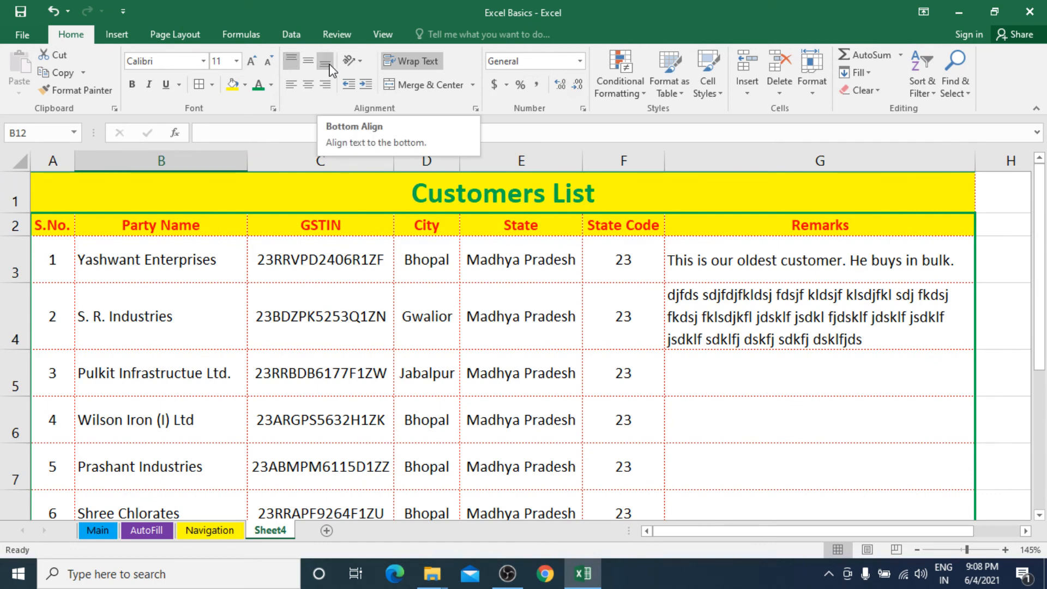
click(360, 64)
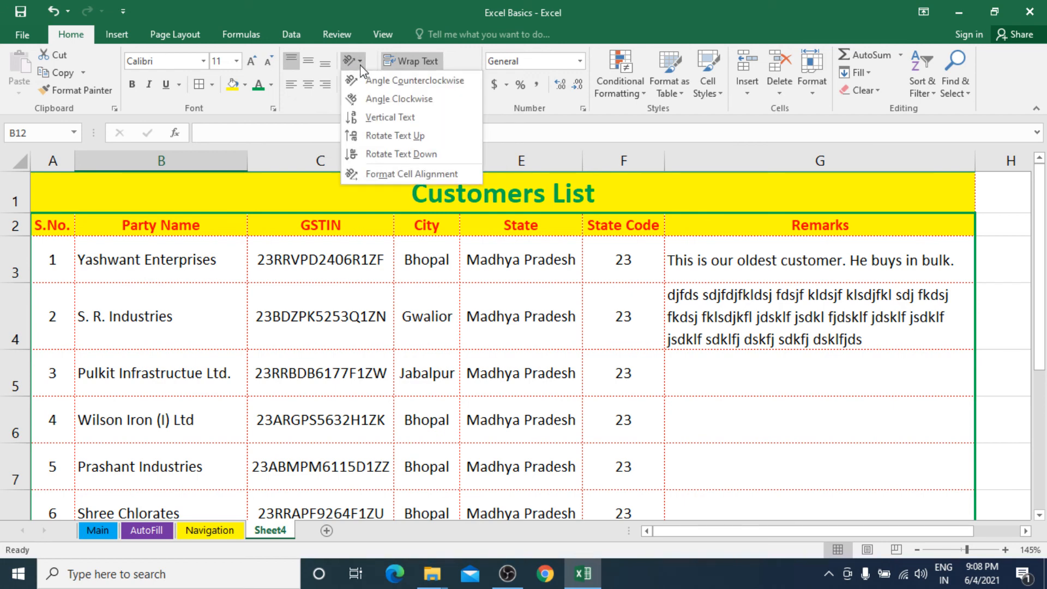
click(360, 64)
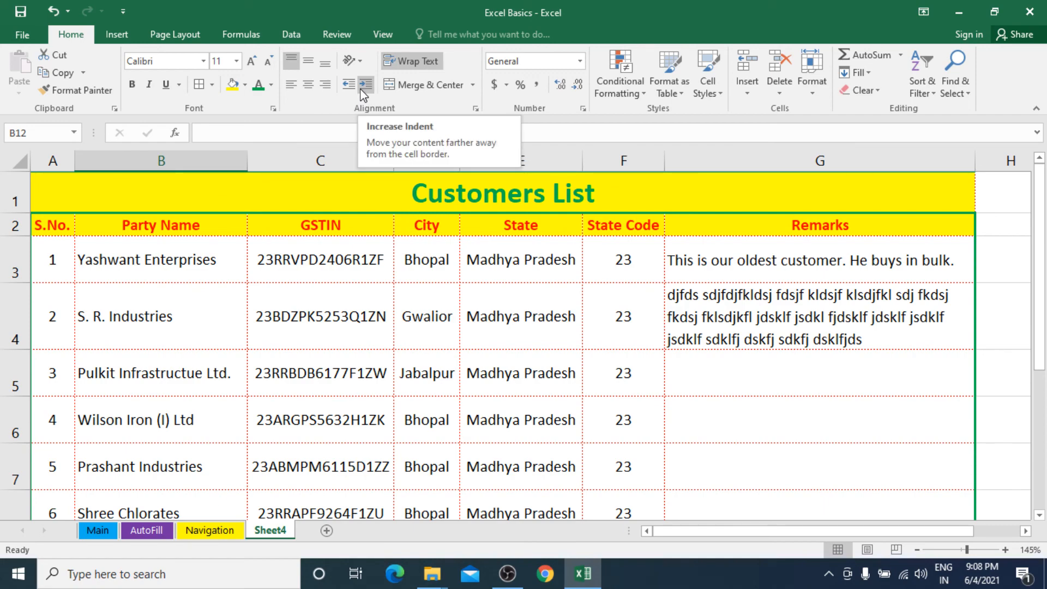
scroll(358, 331, down, 1)
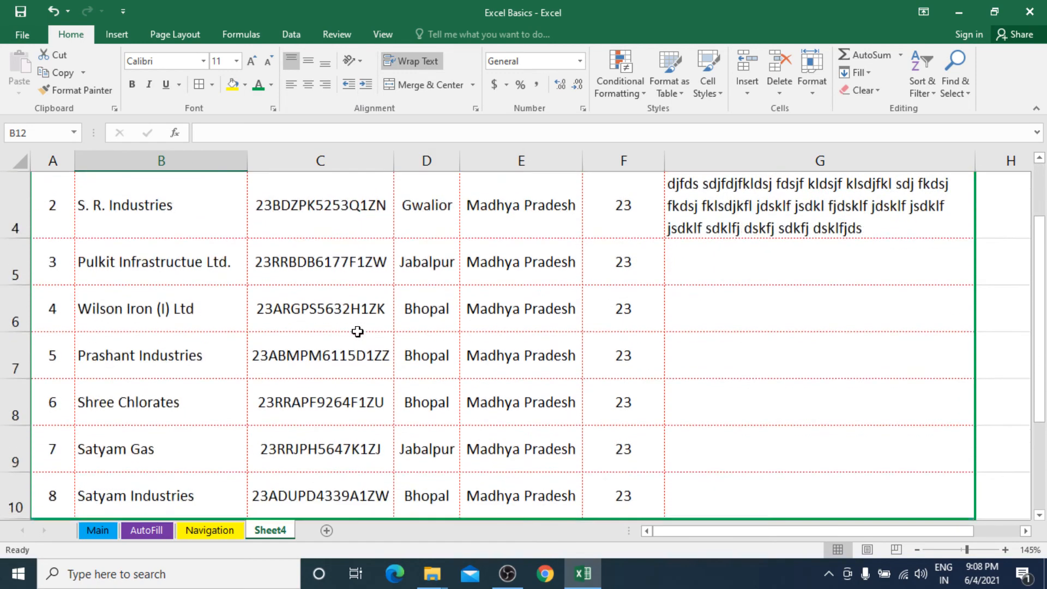
scroll(357, 330, up, 1)
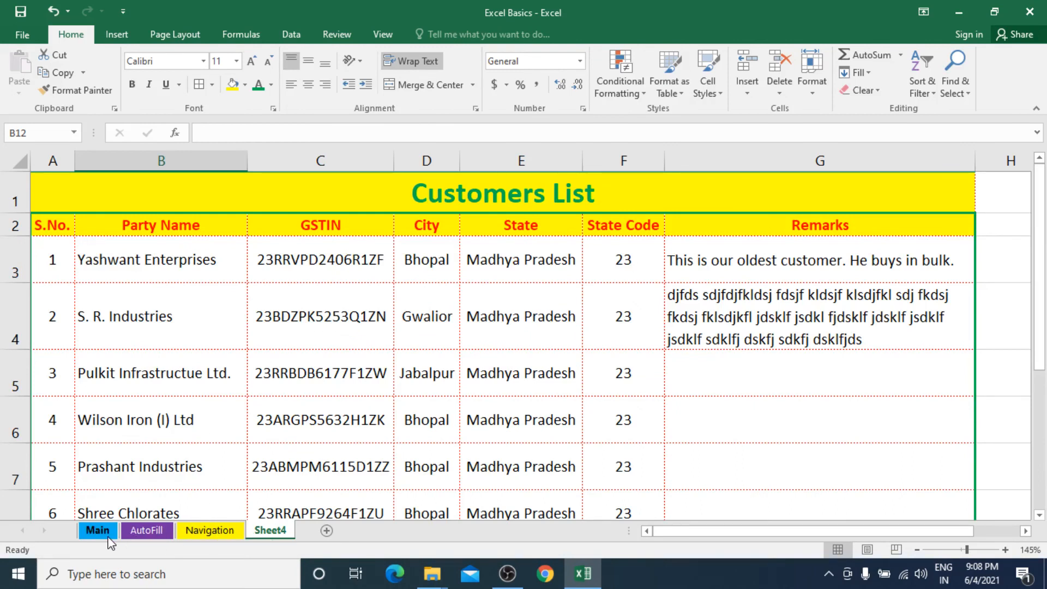
Step: Move the AutoFill tab to the end and colour the Navigation tab yellow
click(160, 534)
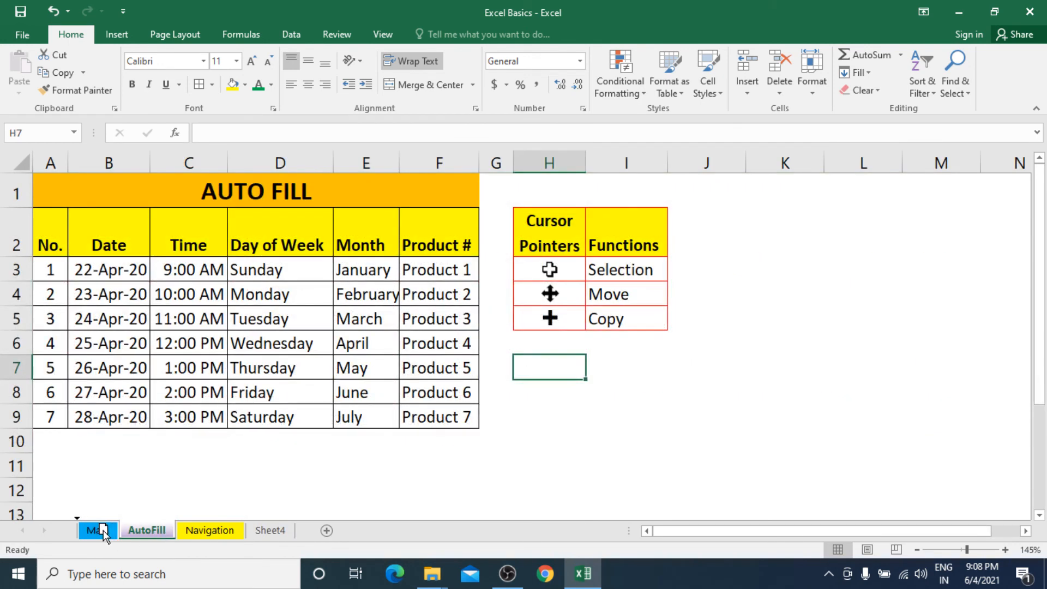
drag(99, 530, 99, 530)
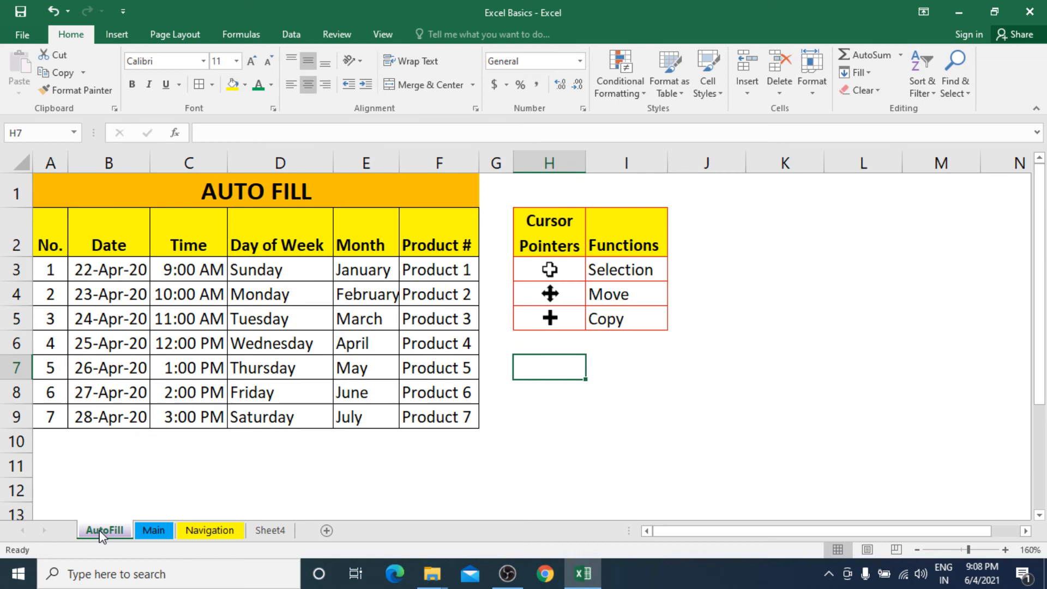
mouse_move(102, 535)
mouse_down()
mouse_move(101, 517)
mouse_move(129, 493)
mouse_move(254, 494)
mouse_move(325, 511)
mouse_up()
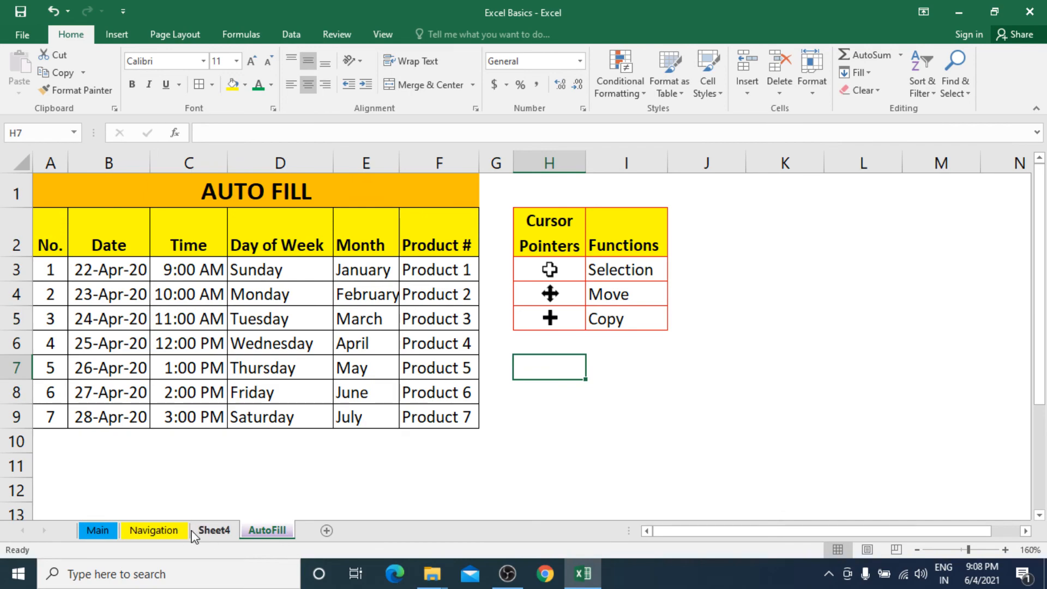
click(145, 530)
right_click(172, 539)
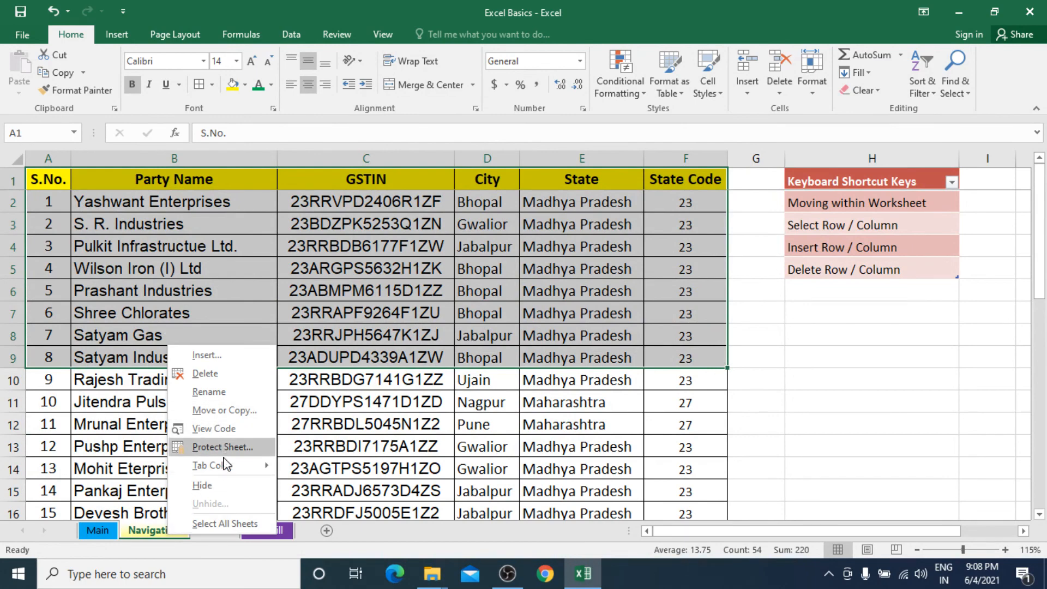
mouse_move(226, 468)
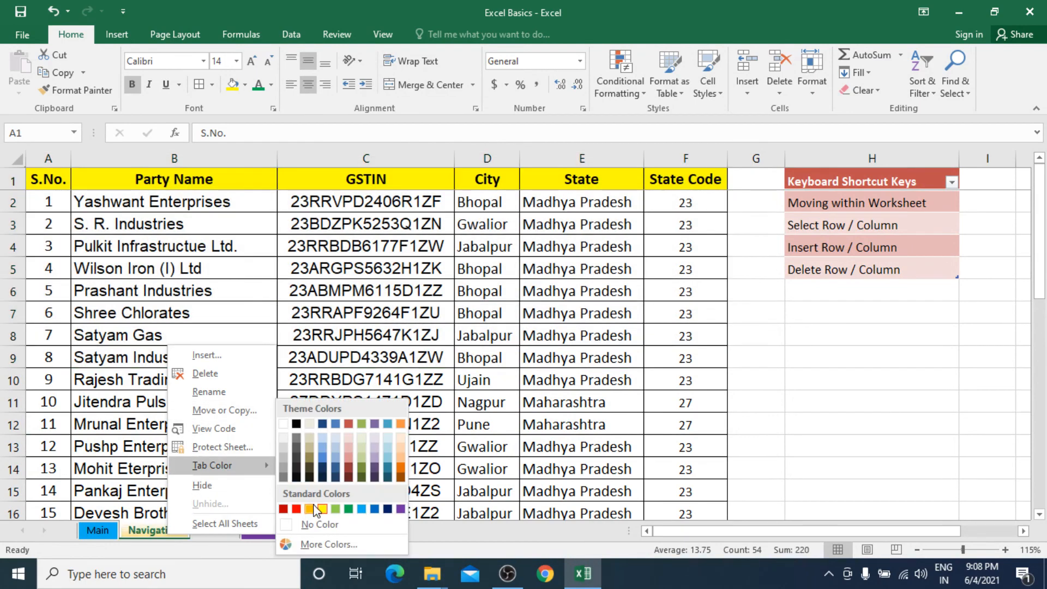
click(321, 508)
click(255, 507)
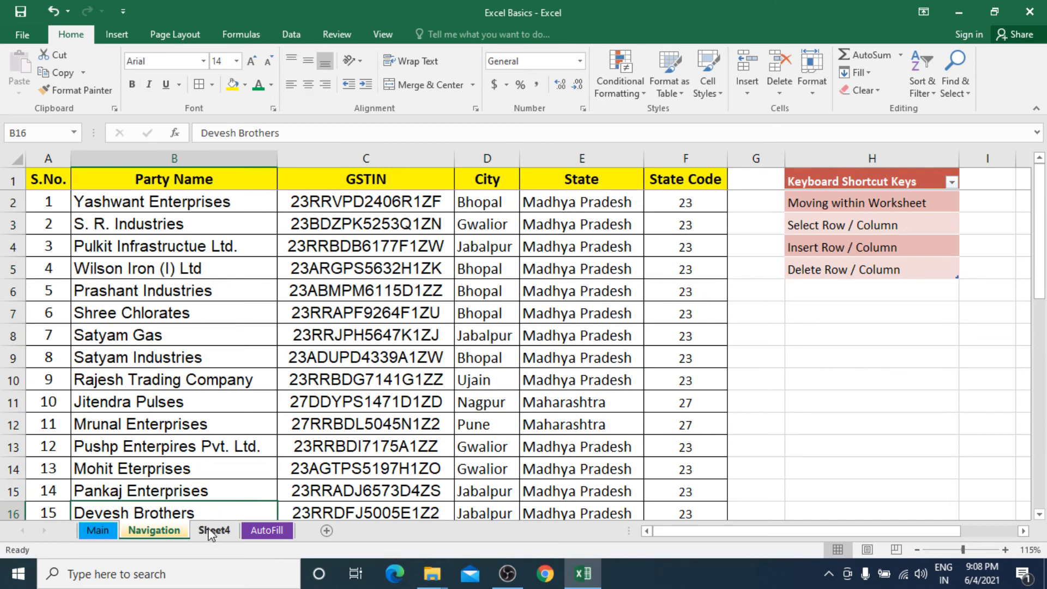
Step: Colour Sheet4's tab red
click(212, 532)
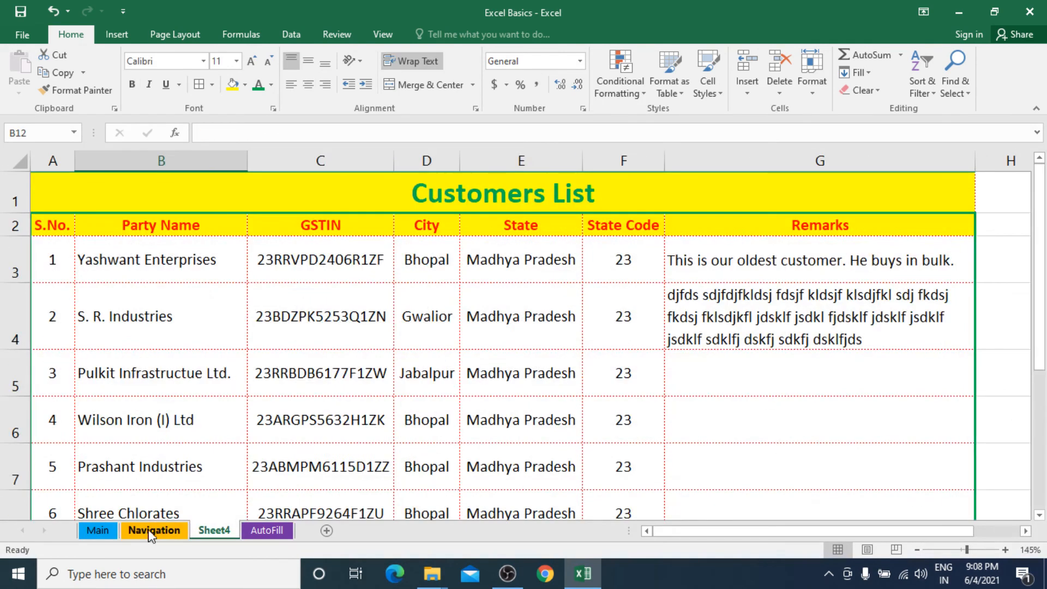
right_click(212, 532)
mouse_move(275, 470)
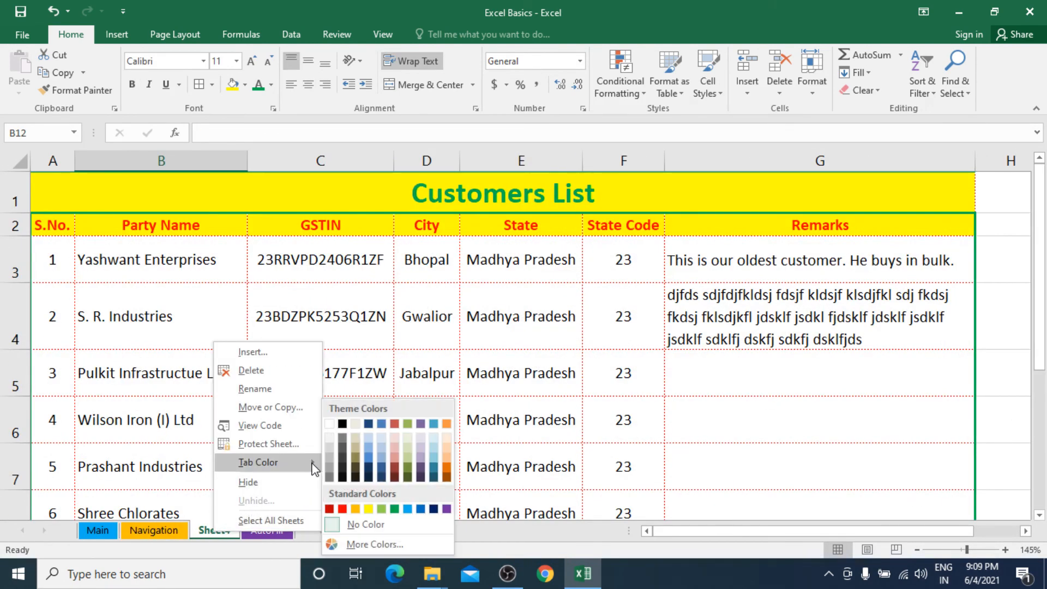
click(324, 511)
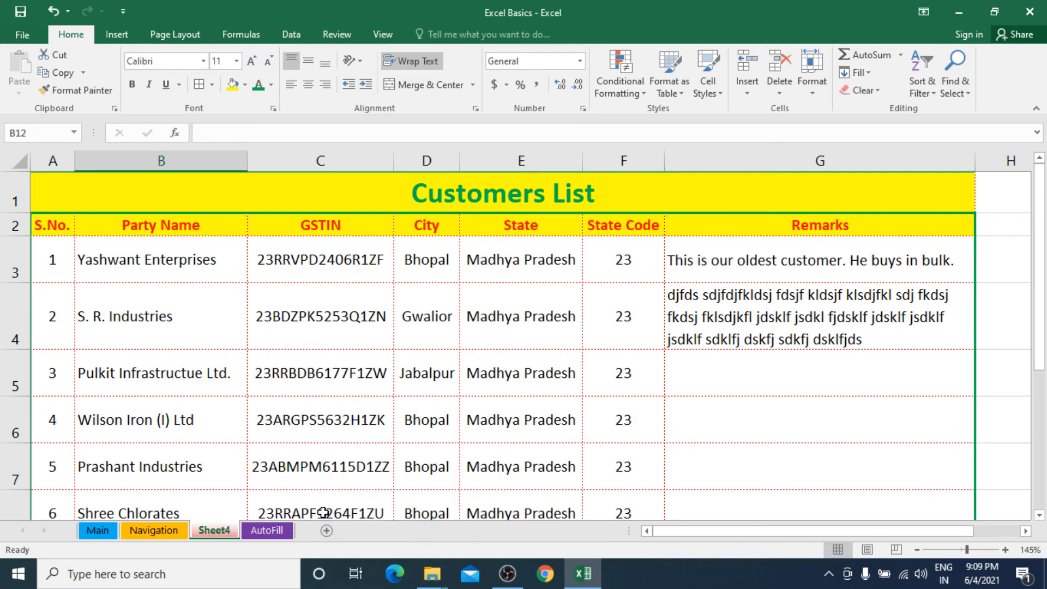
click(263, 532)
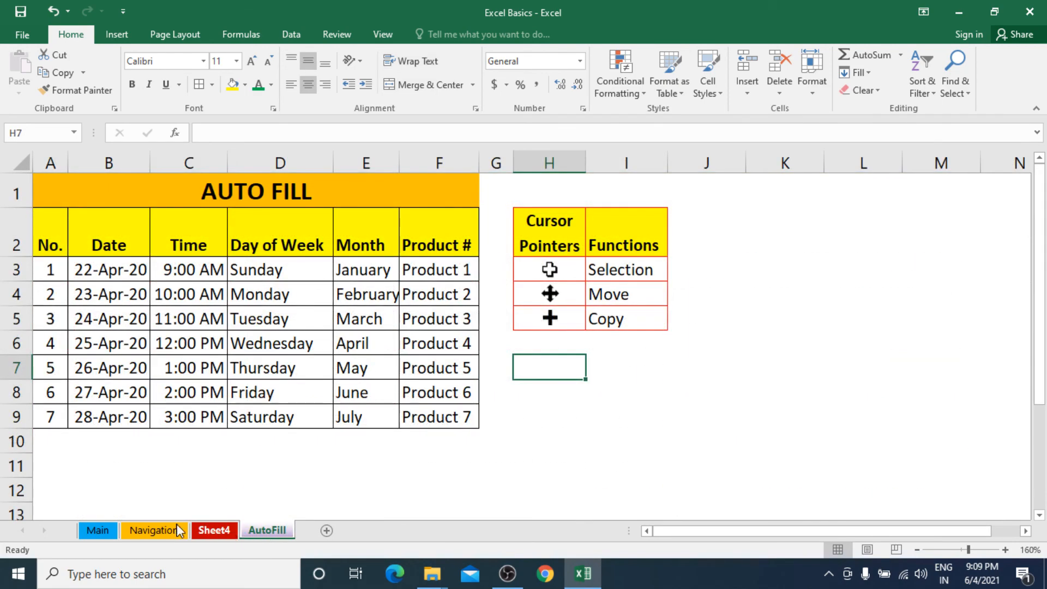
click(99, 531)
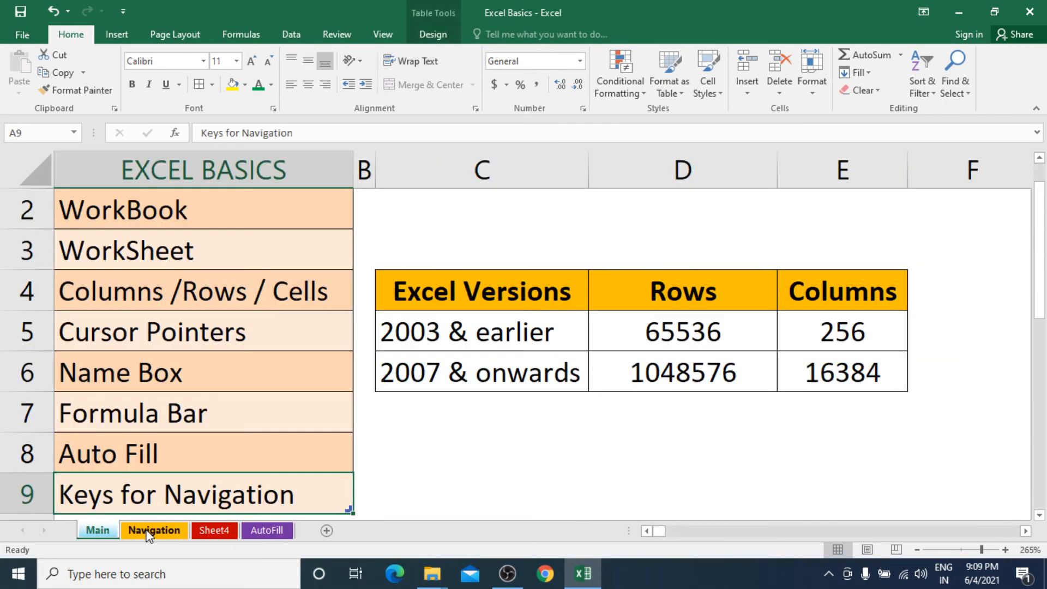
right_click(147, 533)
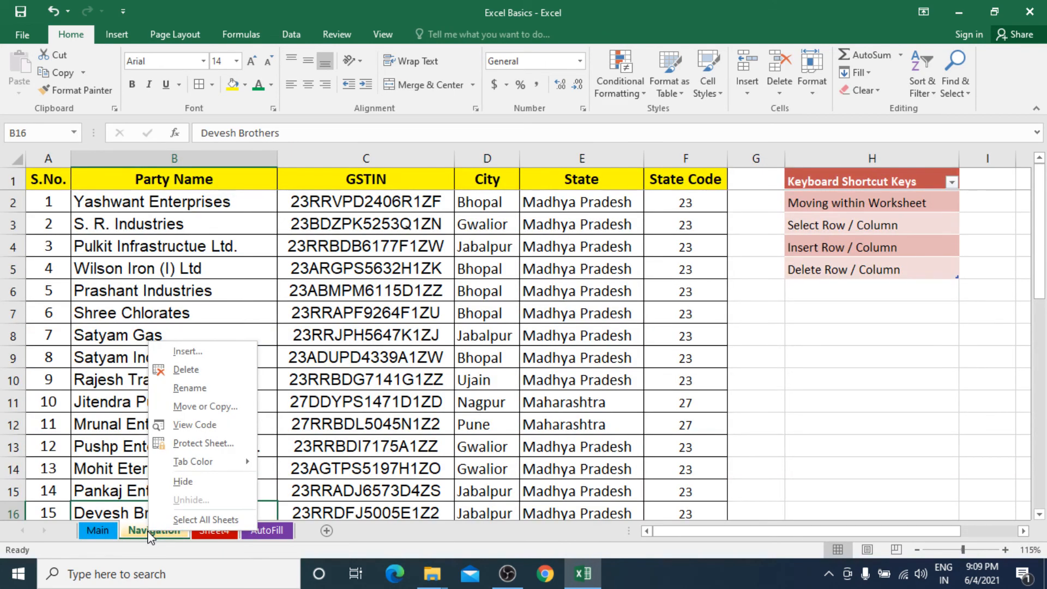
mouse_move(210, 467)
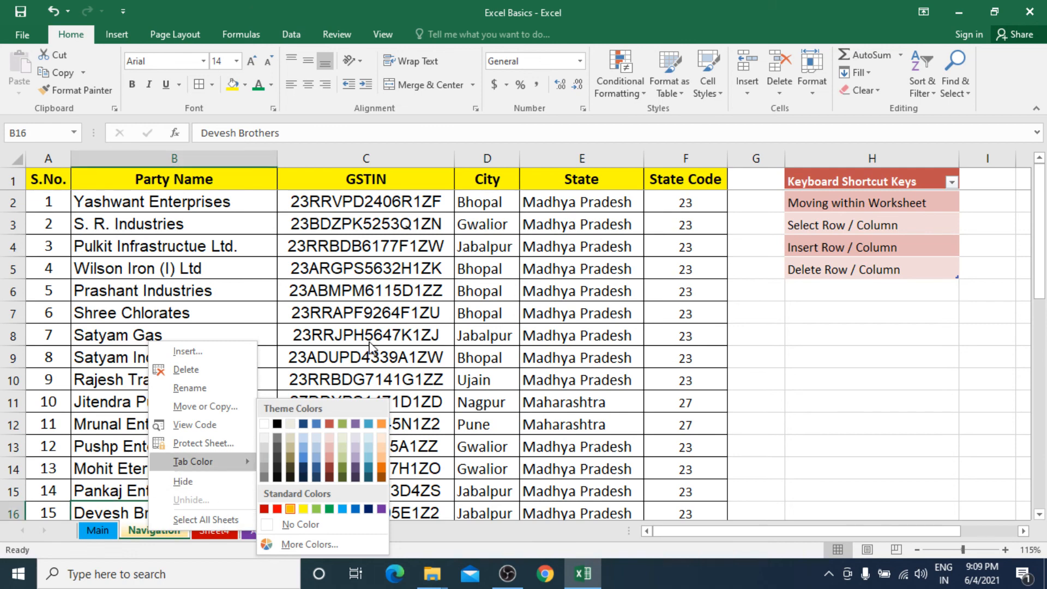
click(376, 328)
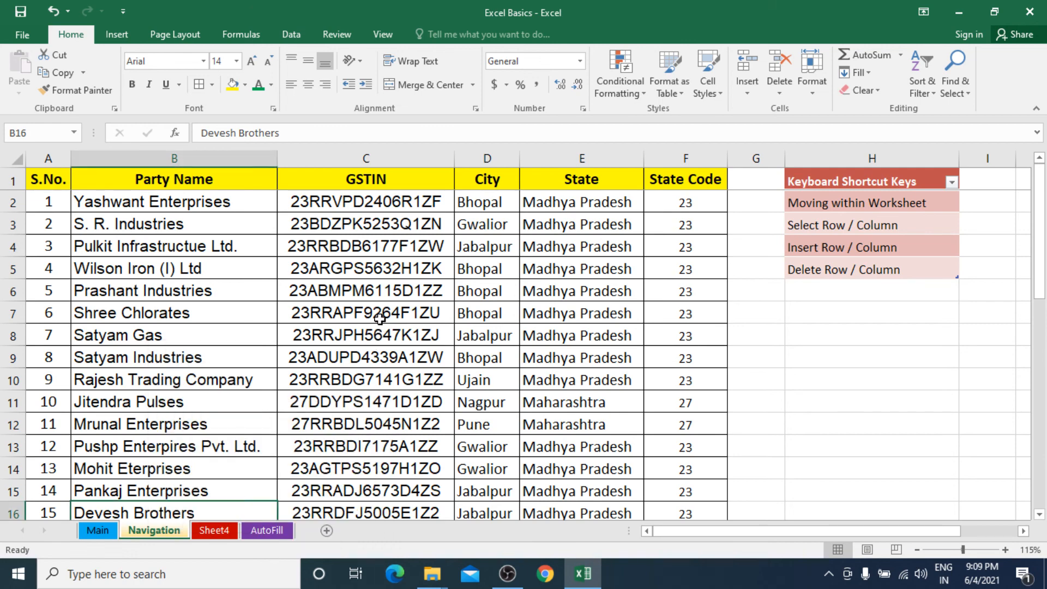
Step: Hide Navigation, Sheet4 and AutoFill, dismissing the warning when Main can't be hidden
right_click(158, 531)
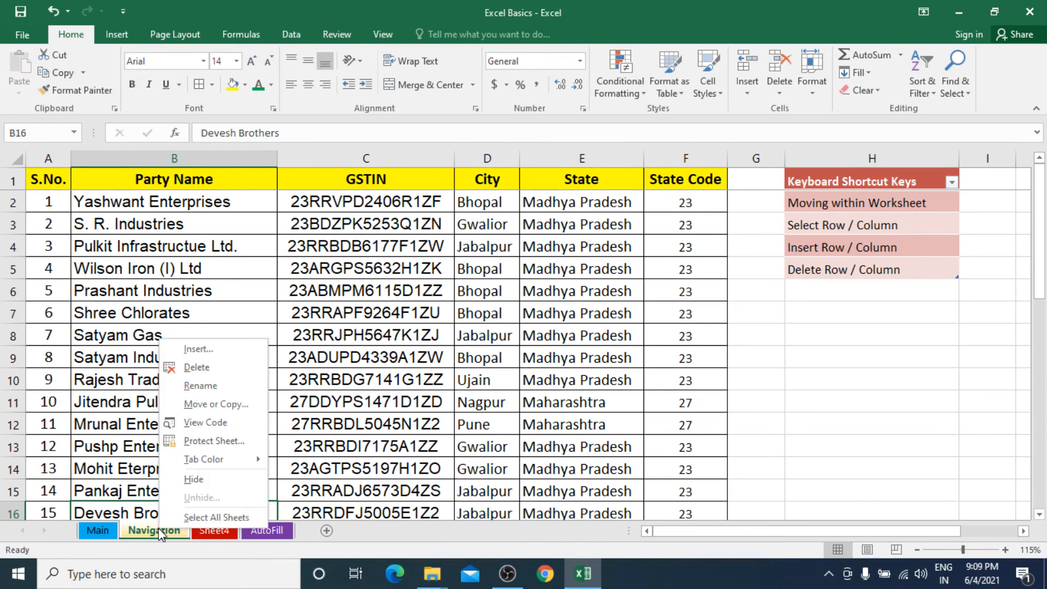
click(203, 478)
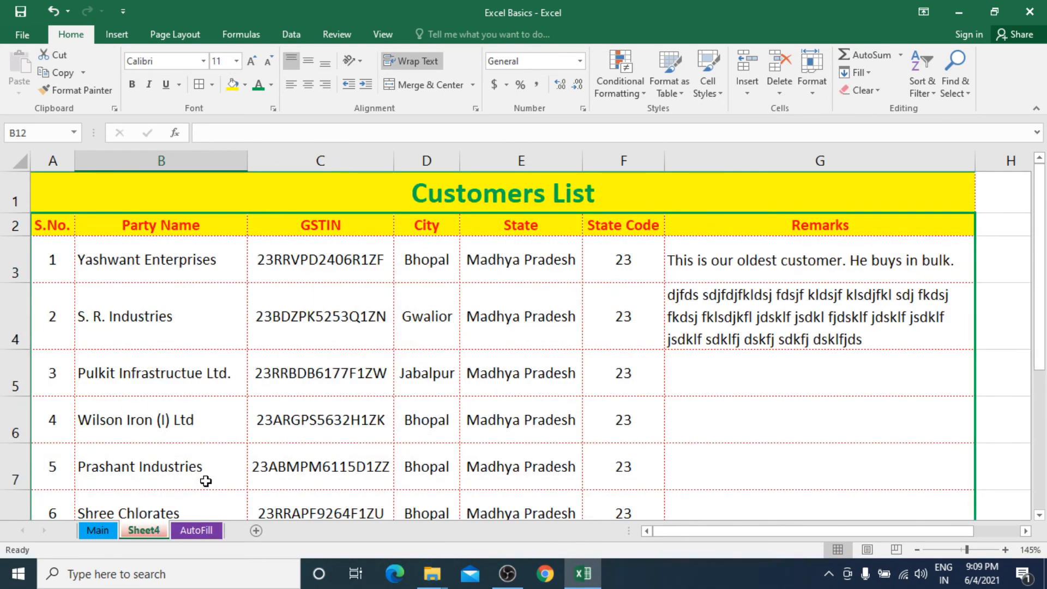
right_click(152, 532)
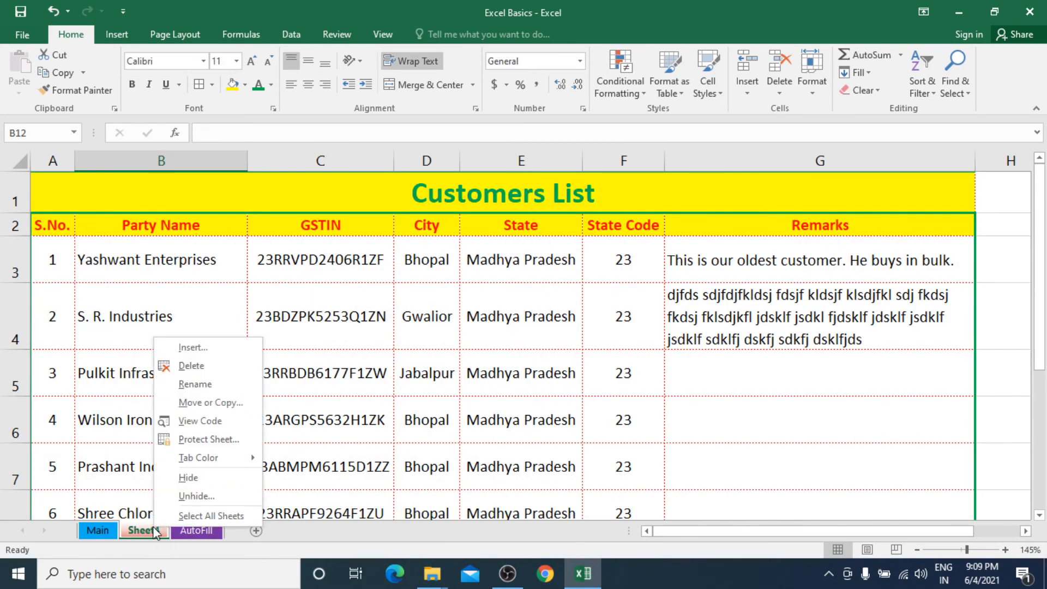
click(187, 480)
right_click(154, 531)
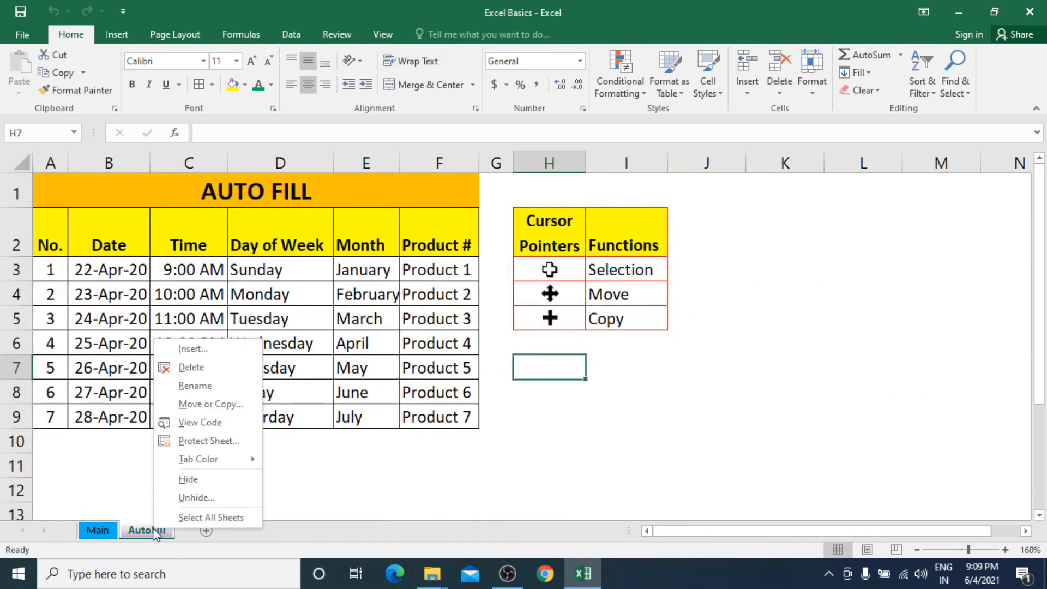
click(199, 480)
right_click(104, 531)
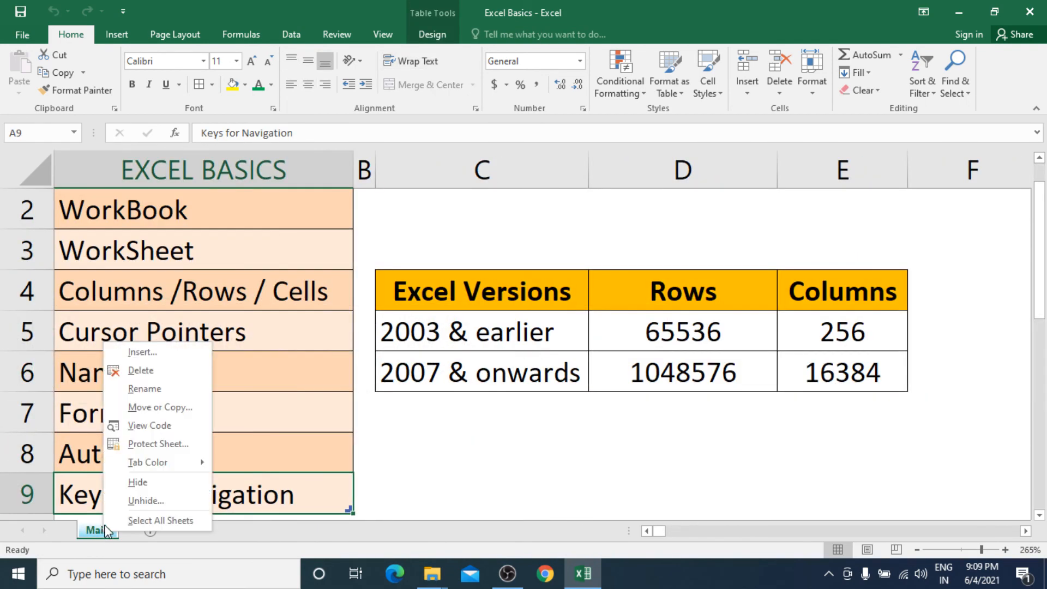
click(138, 481)
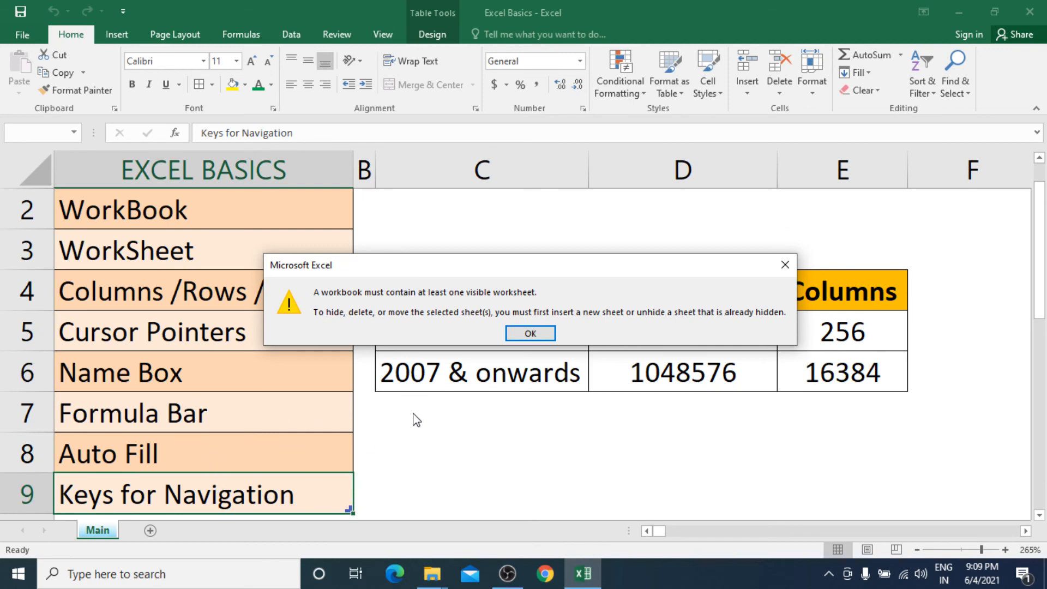
click(541, 333)
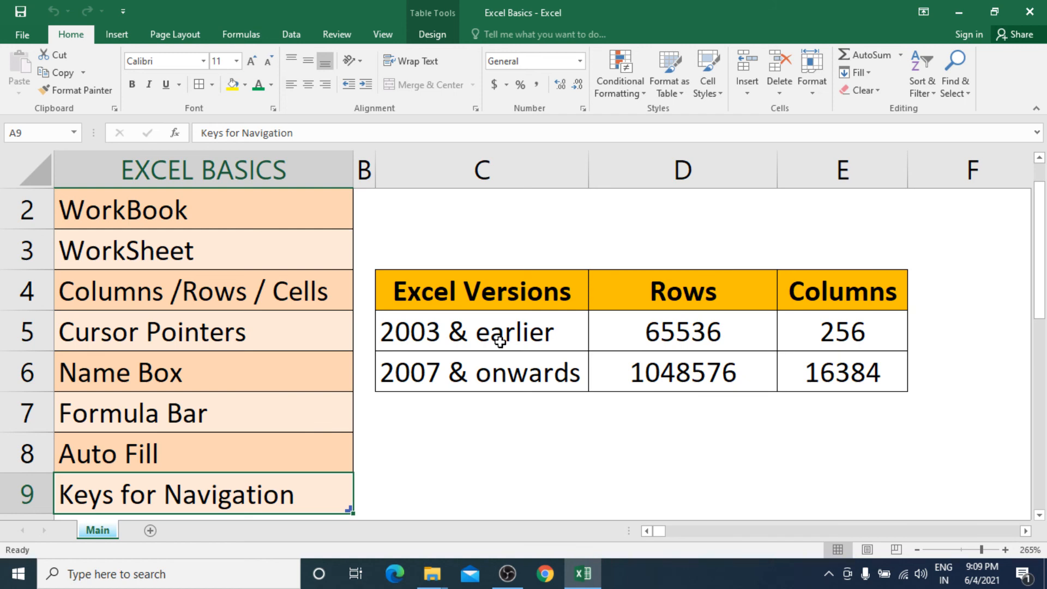
Step: Unhide the Navigation sheet and Sheet4
right_click(104, 529)
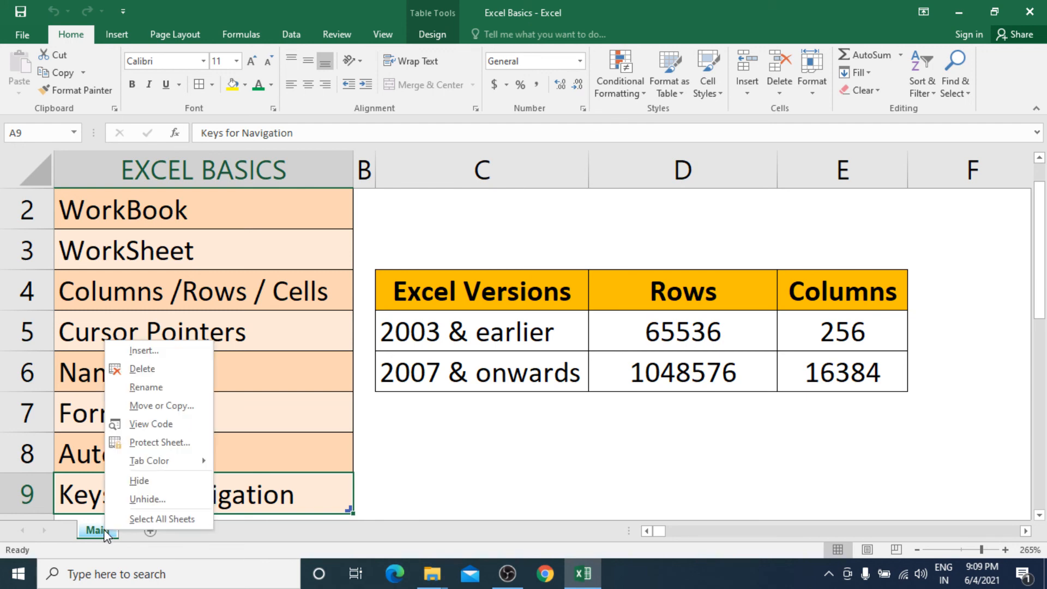
click(143, 499)
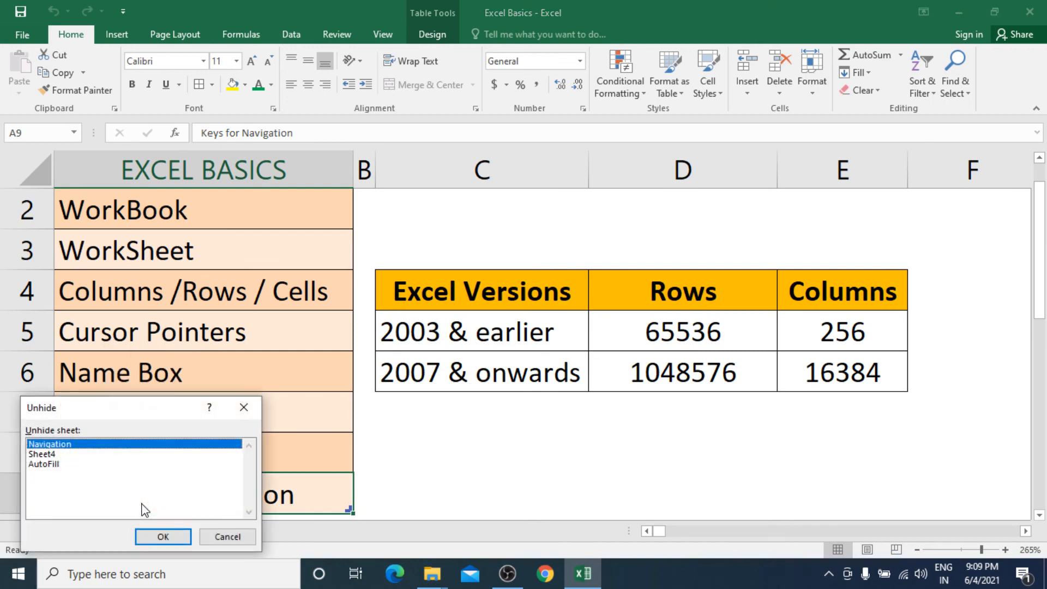
drag(164, 417, 441, 242)
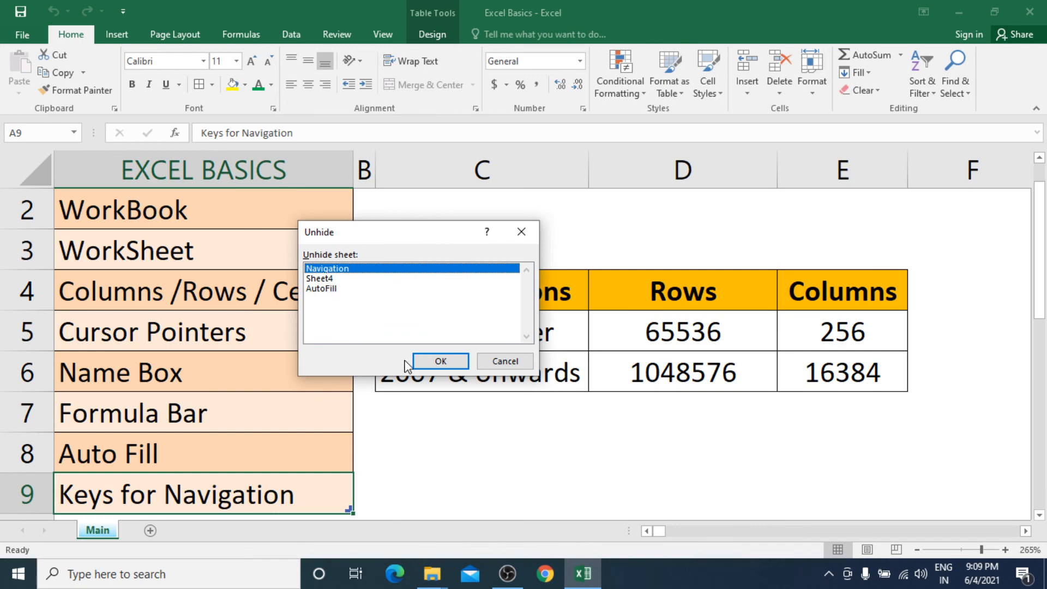
click(436, 359)
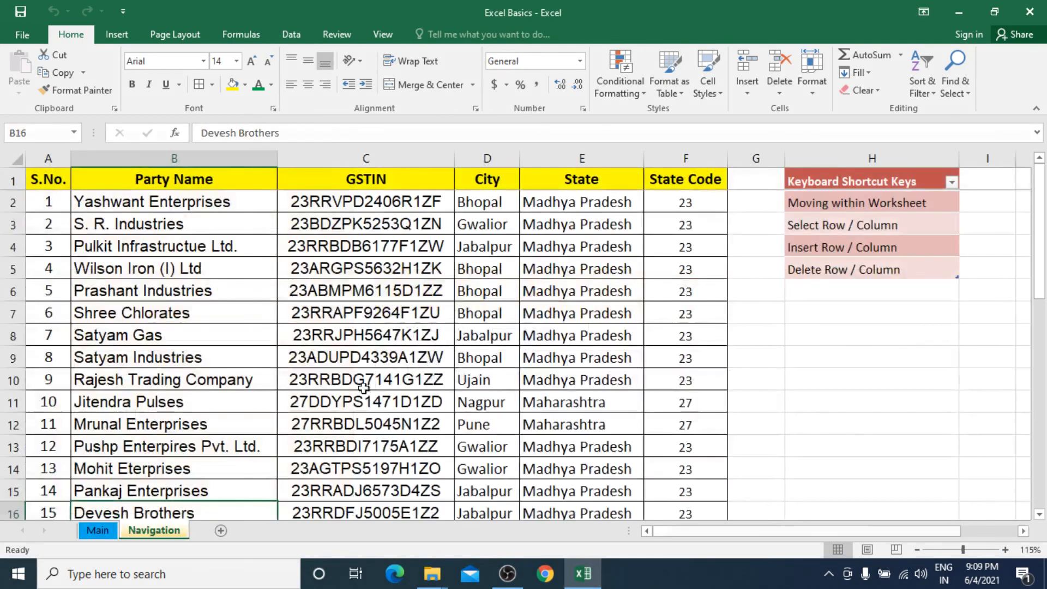
right_click(107, 530)
click(146, 504)
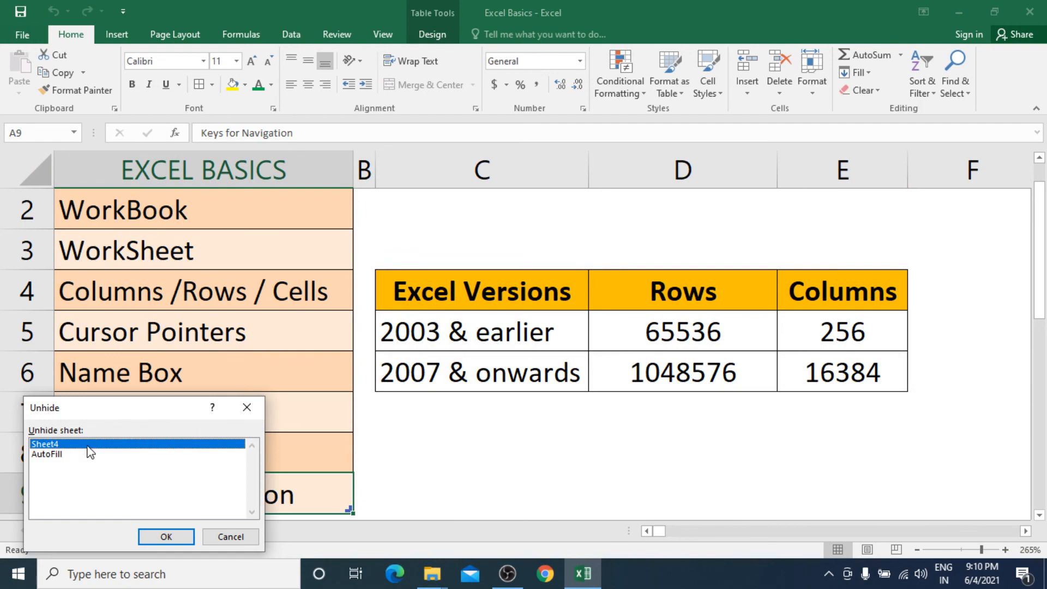
click(159, 535)
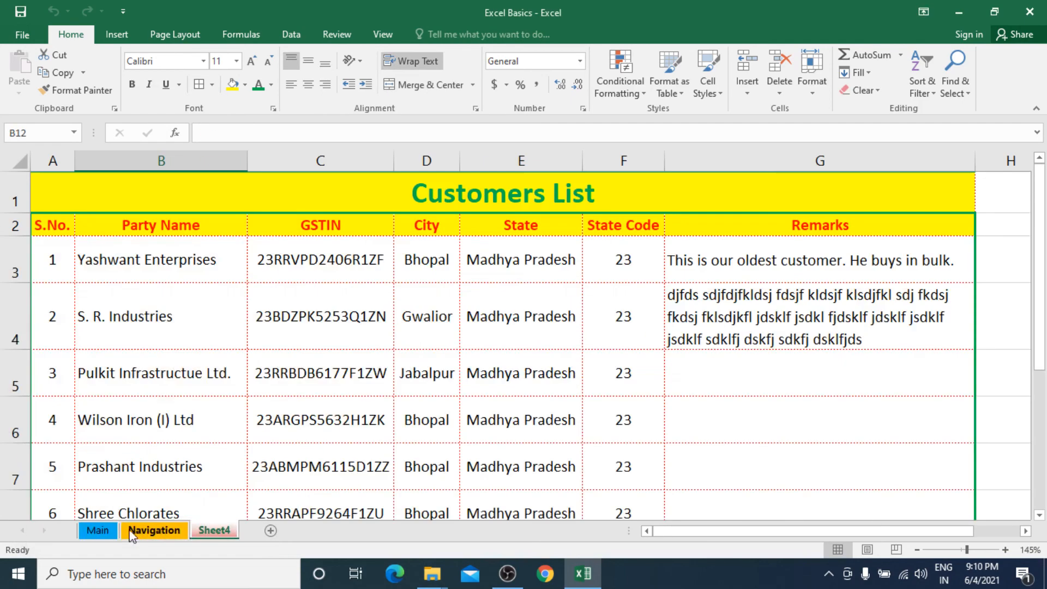
Step: Unhide the AutoFill sheet, check Navigation, then return to Main
right_click(108, 530)
click(147, 499)
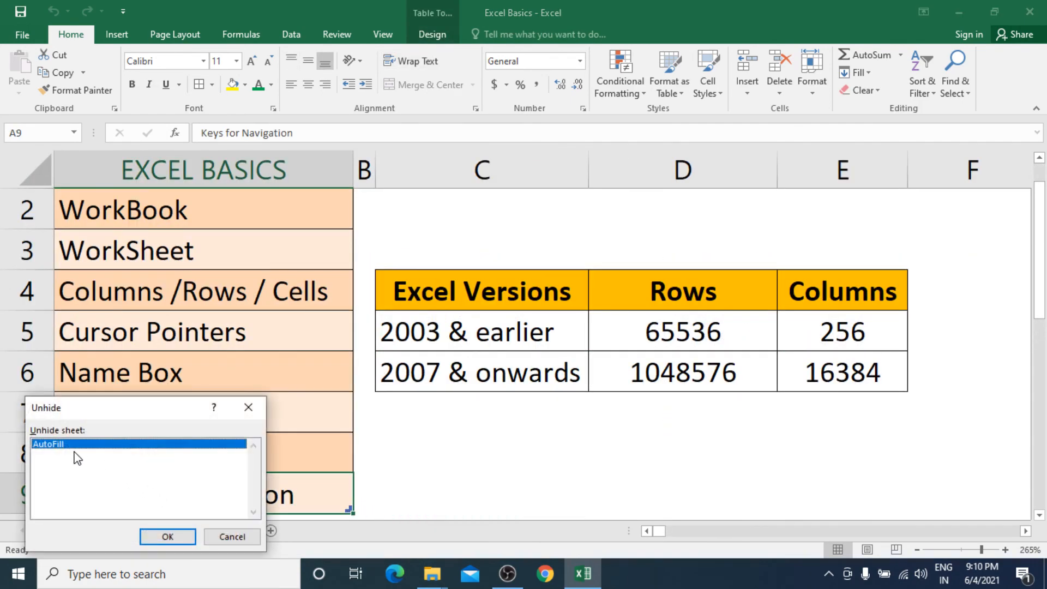
click(169, 537)
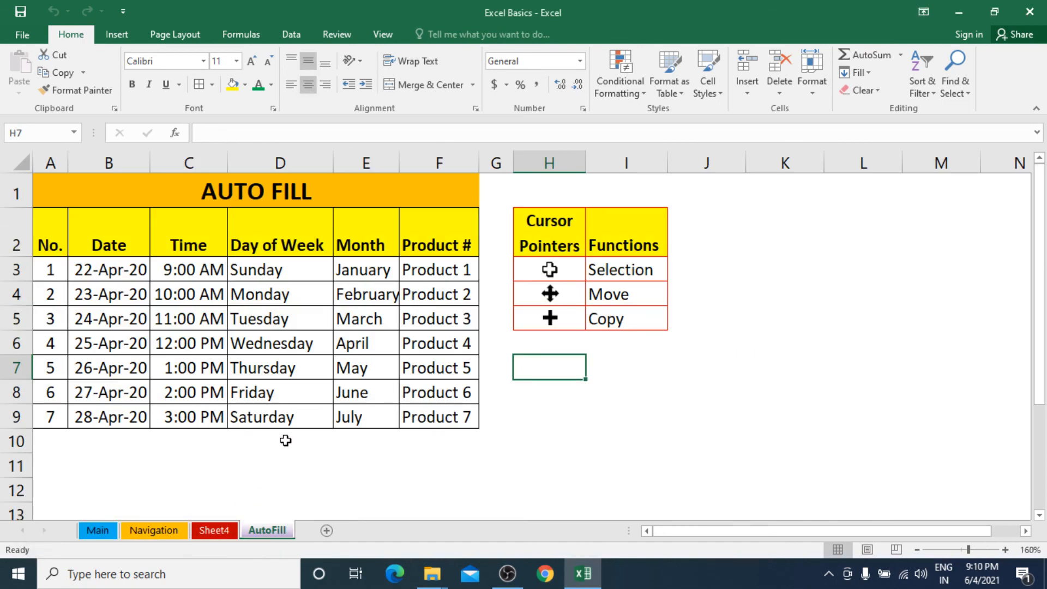
click(167, 528)
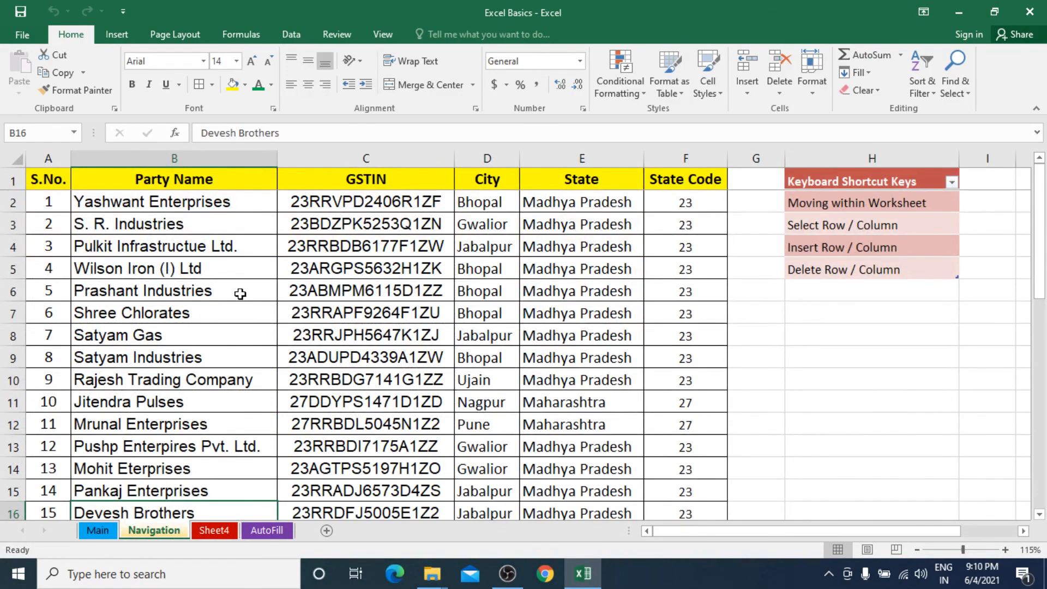
click(216, 228)
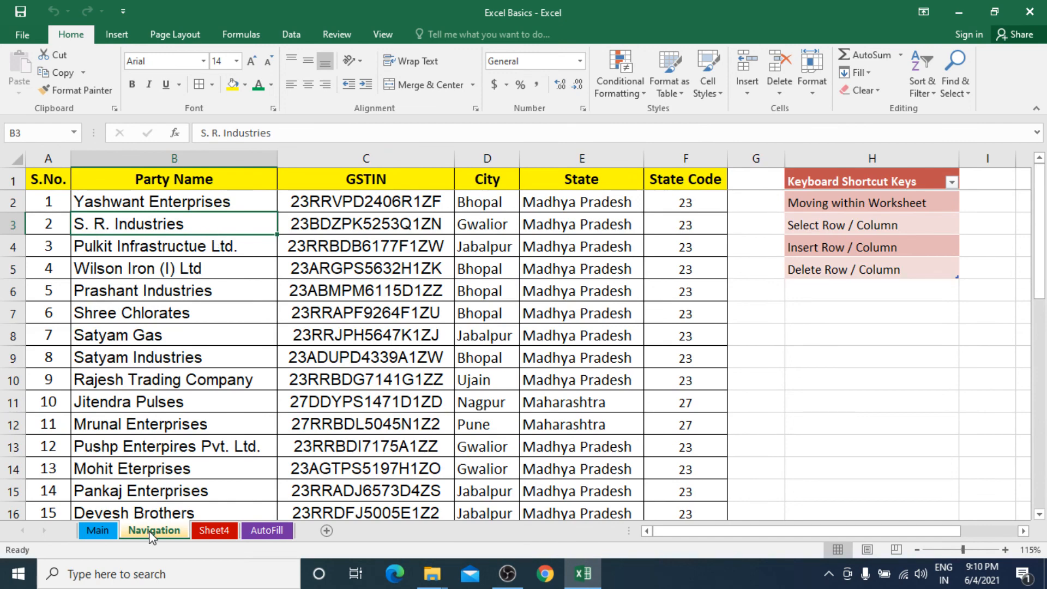
click(109, 532)
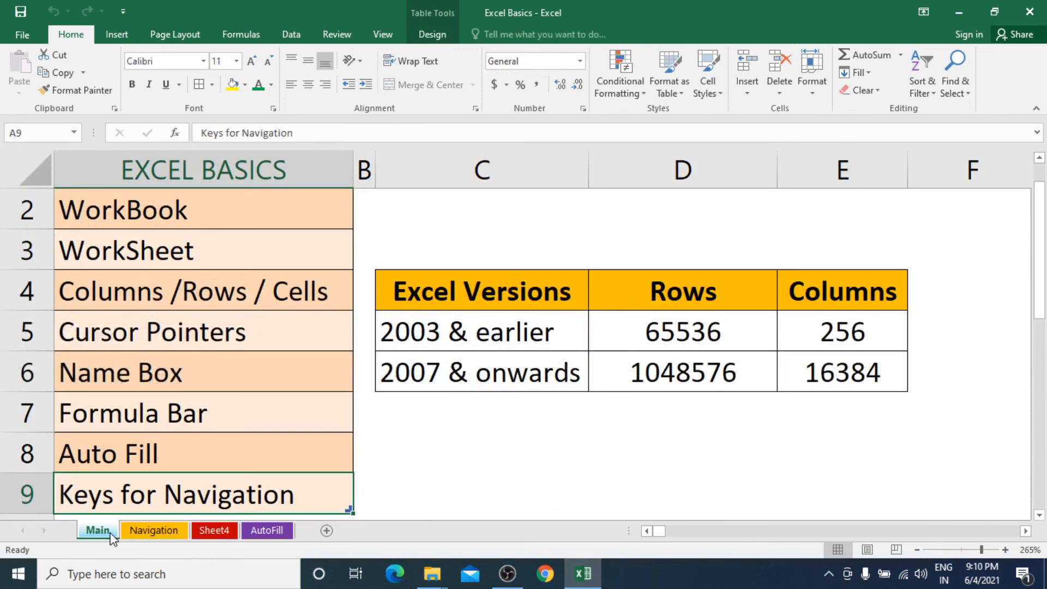
Step: Protect the Navigation sheet with a password, entering it twice to confirm
click(158, 531)
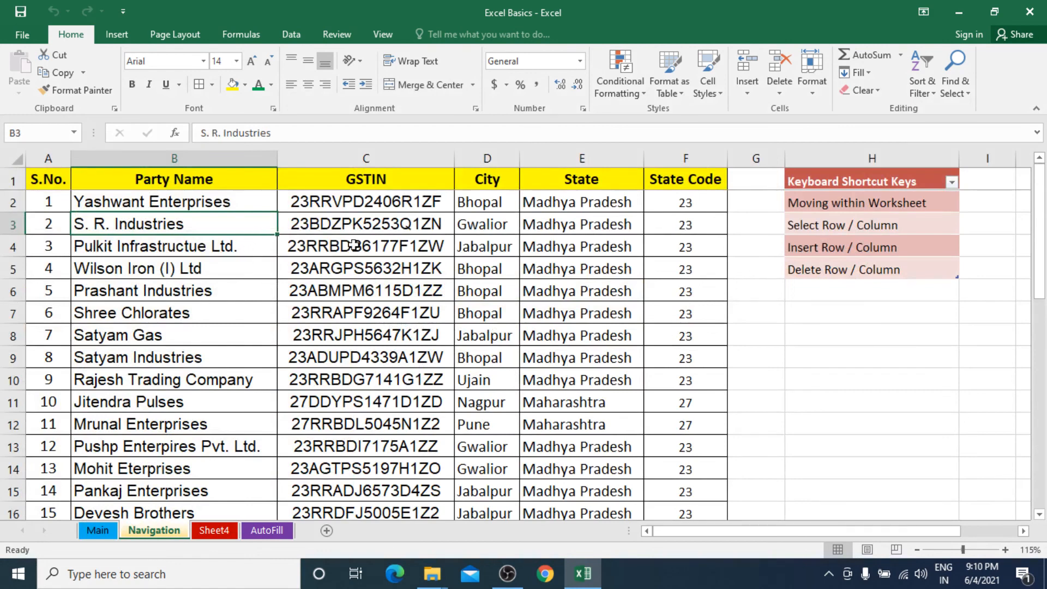
right_click(163, 531)
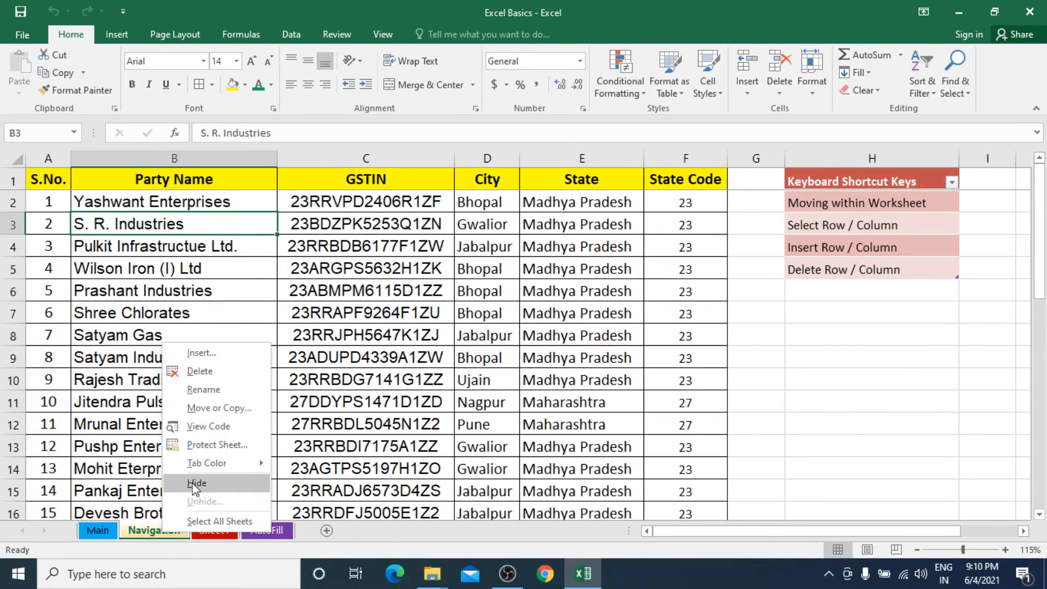
click(221, 445)
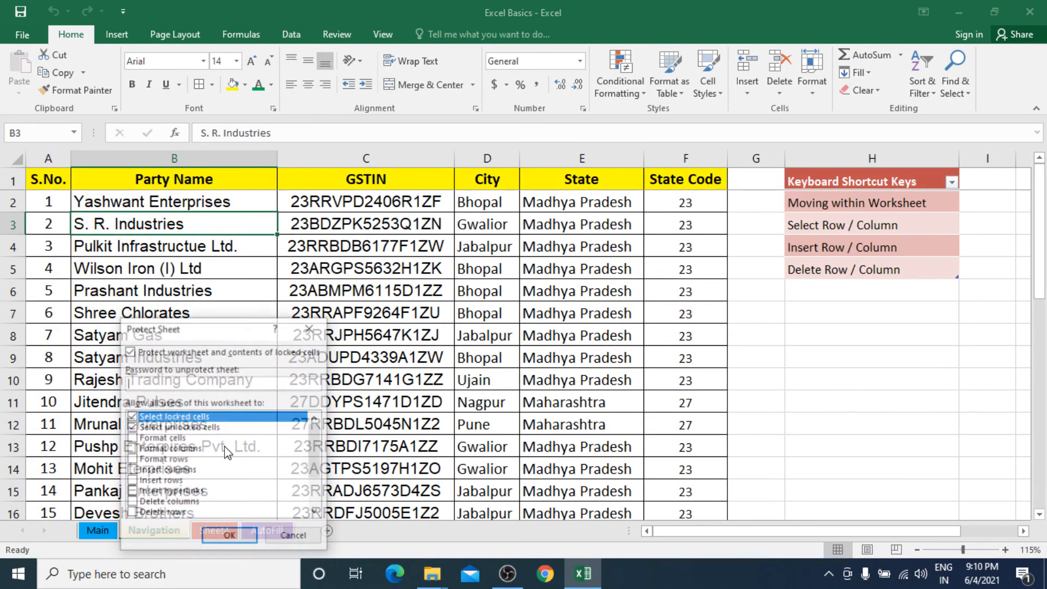
drag(234, 328, 527, 207)
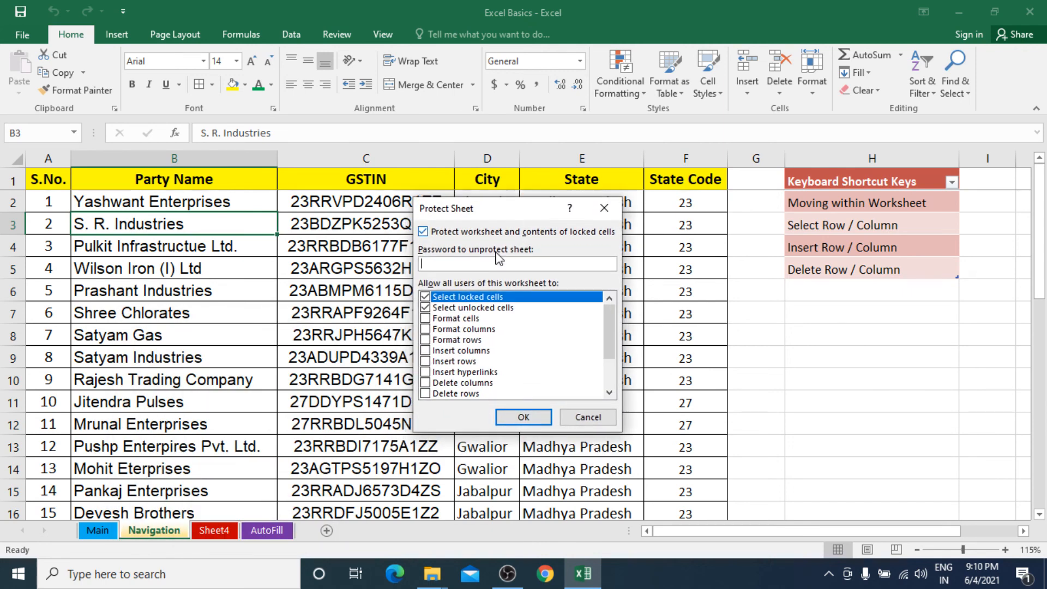
text(123)
click(524, 418)
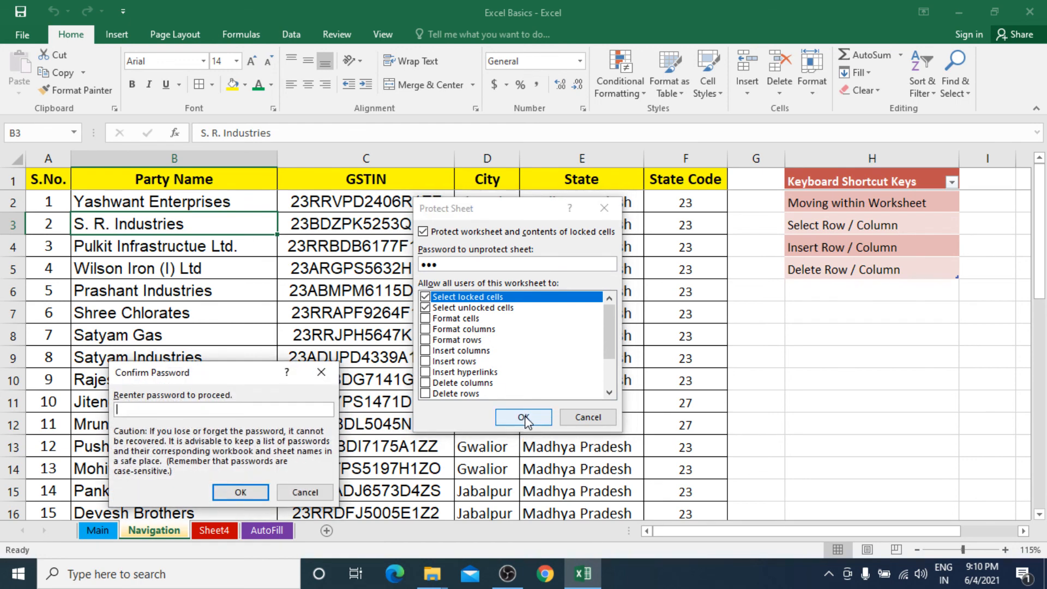
text(123)
click(243, 493)
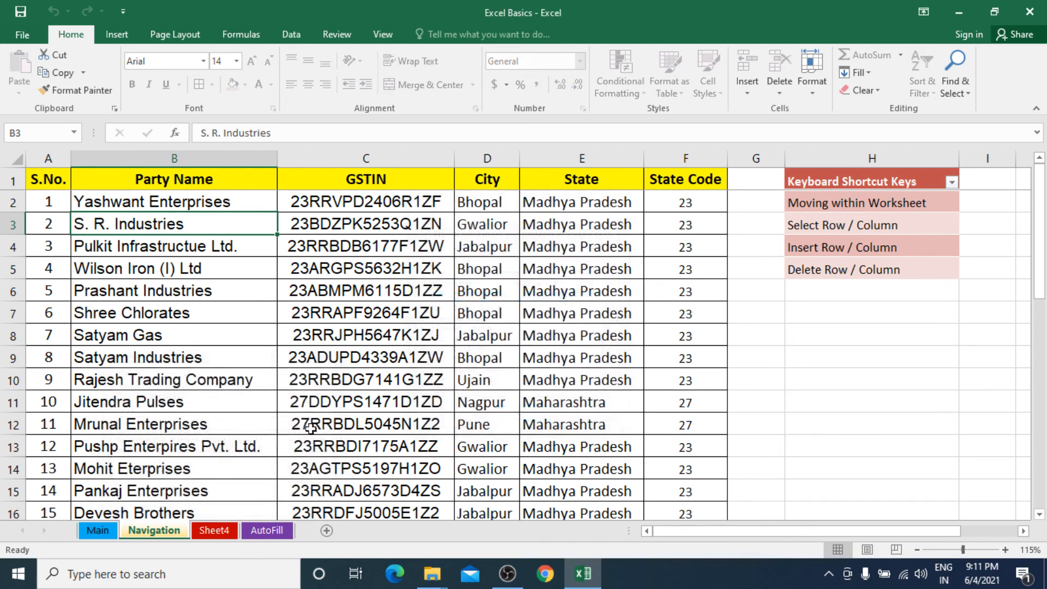
click(369, 274)
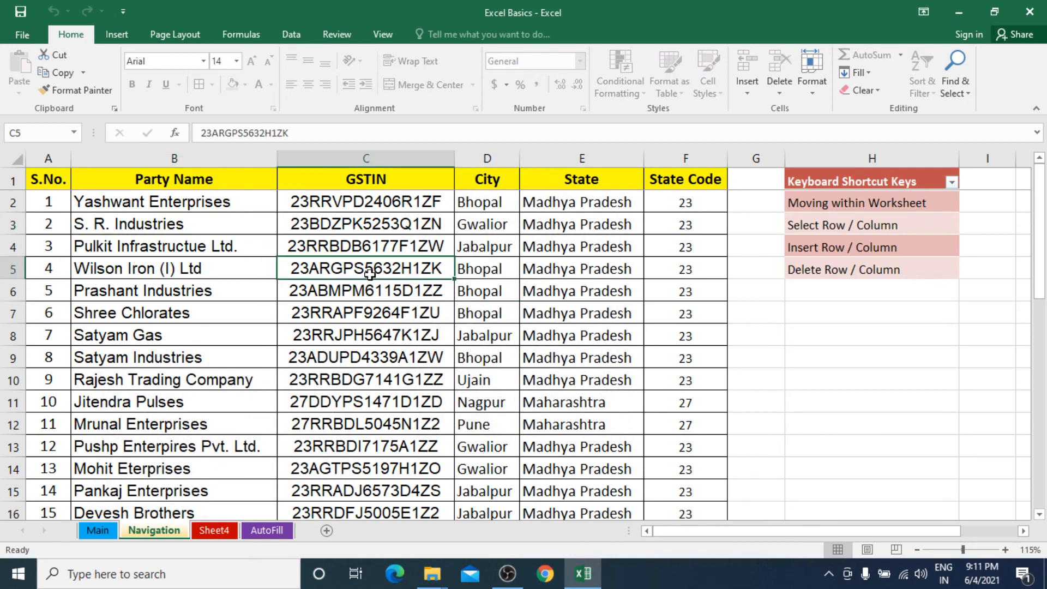
double_click(370, 274)
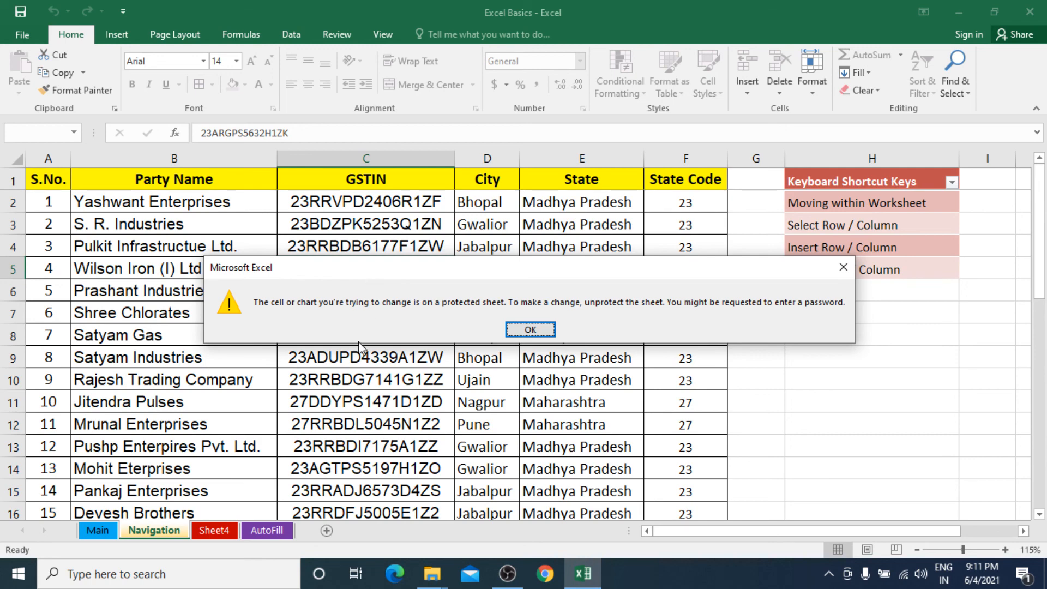
click(533, 326)
click(400, 282)
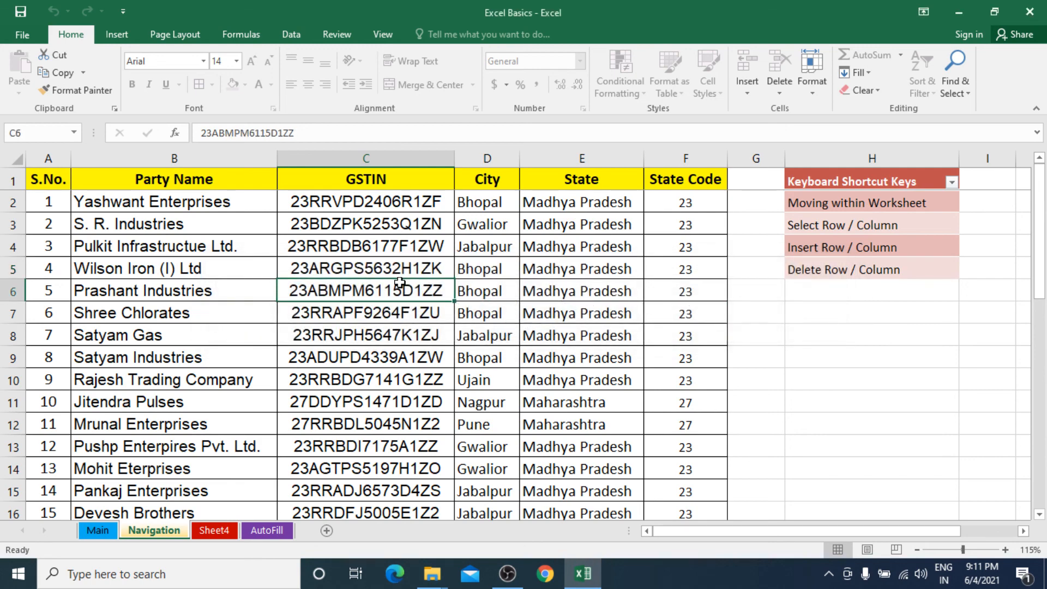
double_click(400, 282)
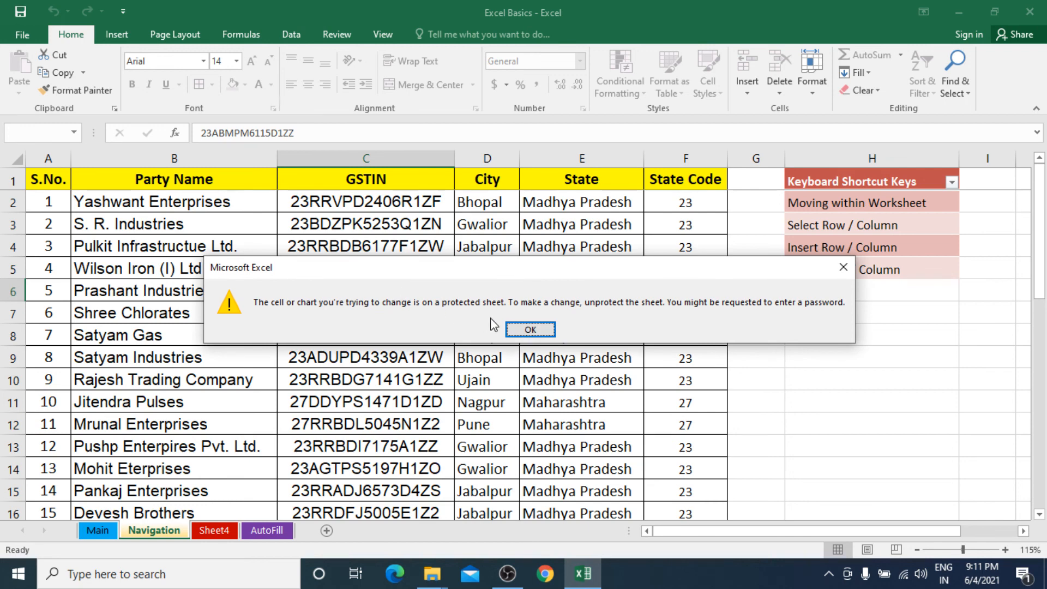
click(524, 332)
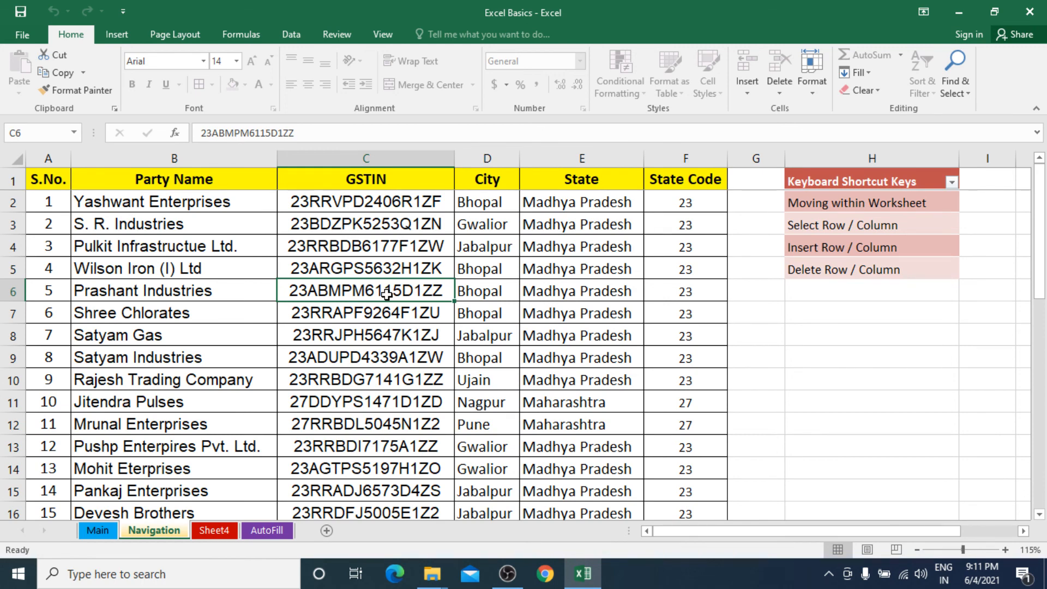
drag(160, 217, 480, 373)
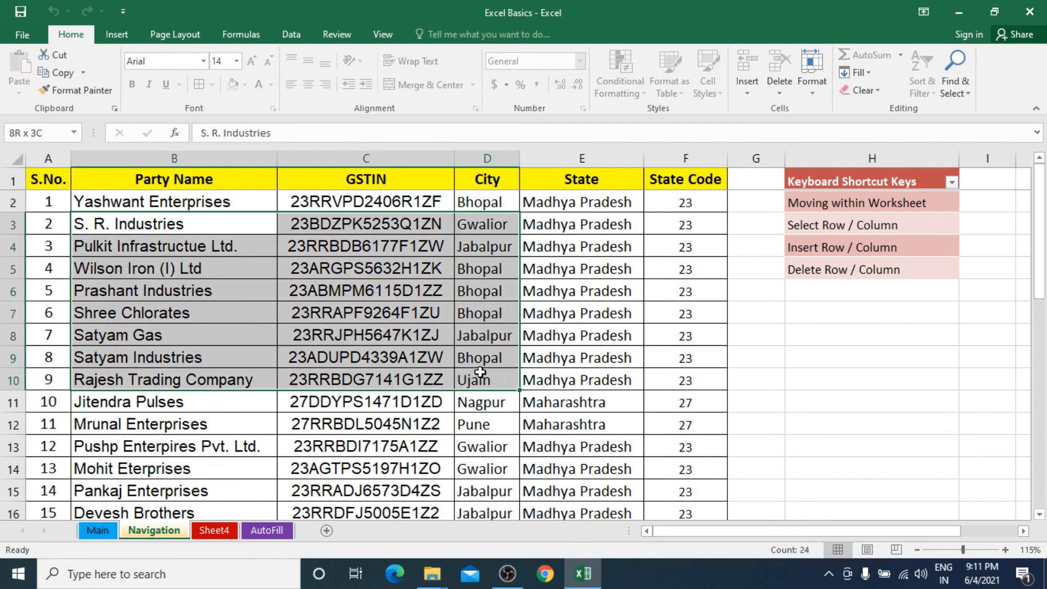
right_click(449, 328)
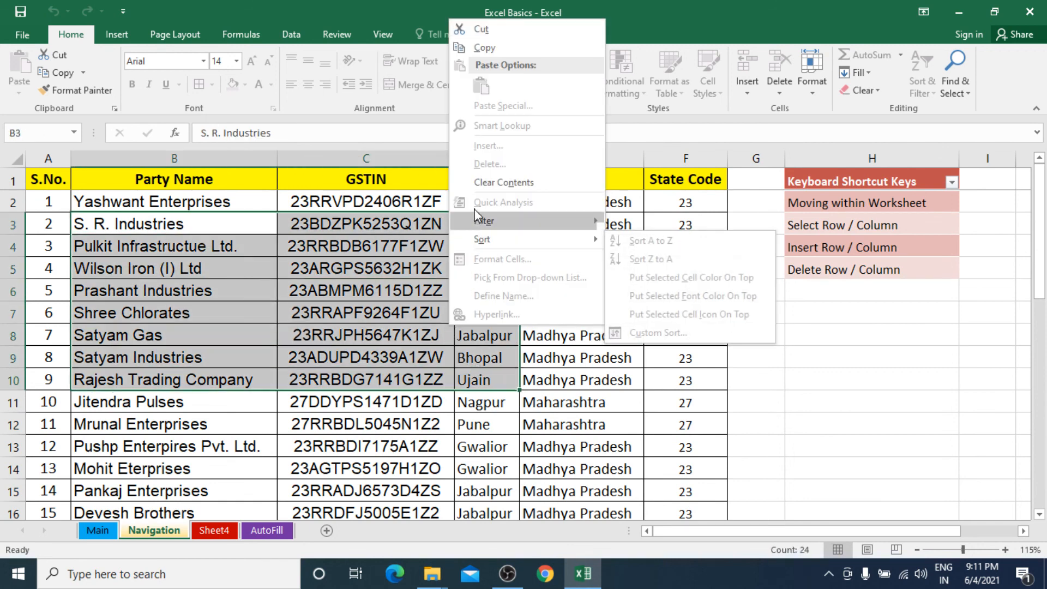
click(507, 38)
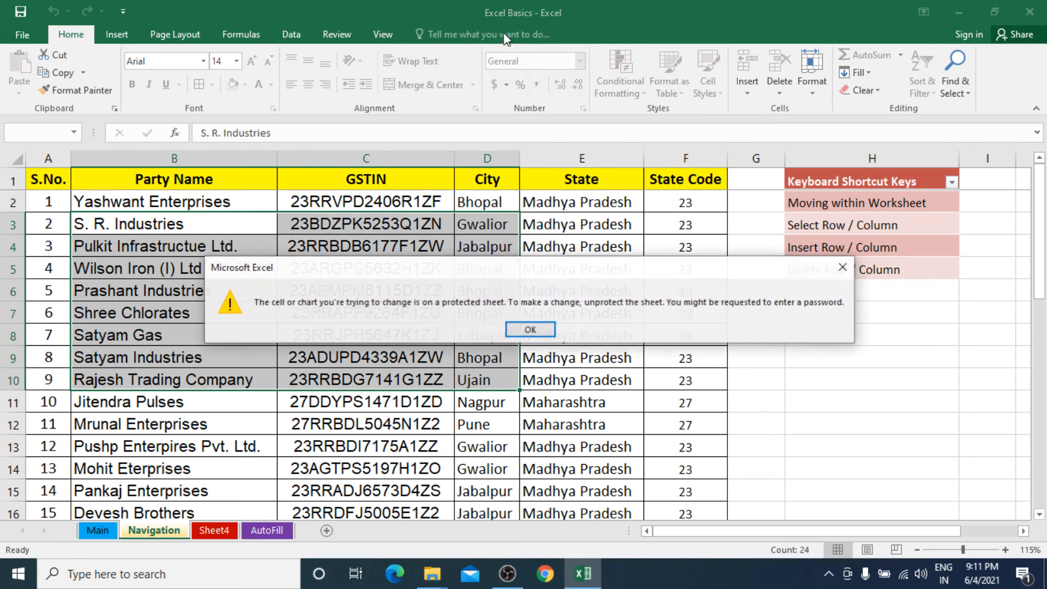
click(518, 328)
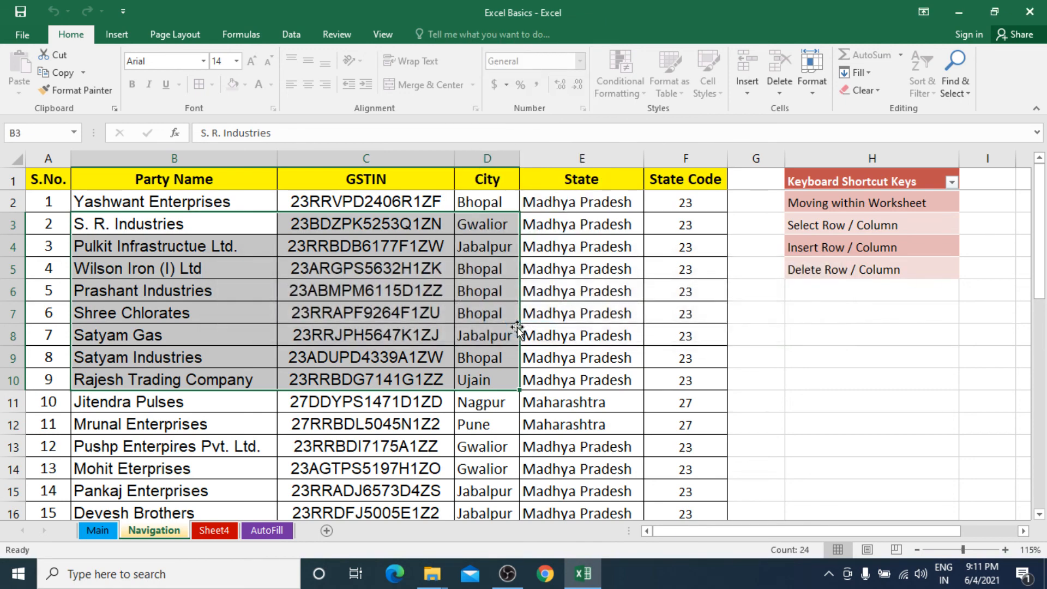
click(322, 244)
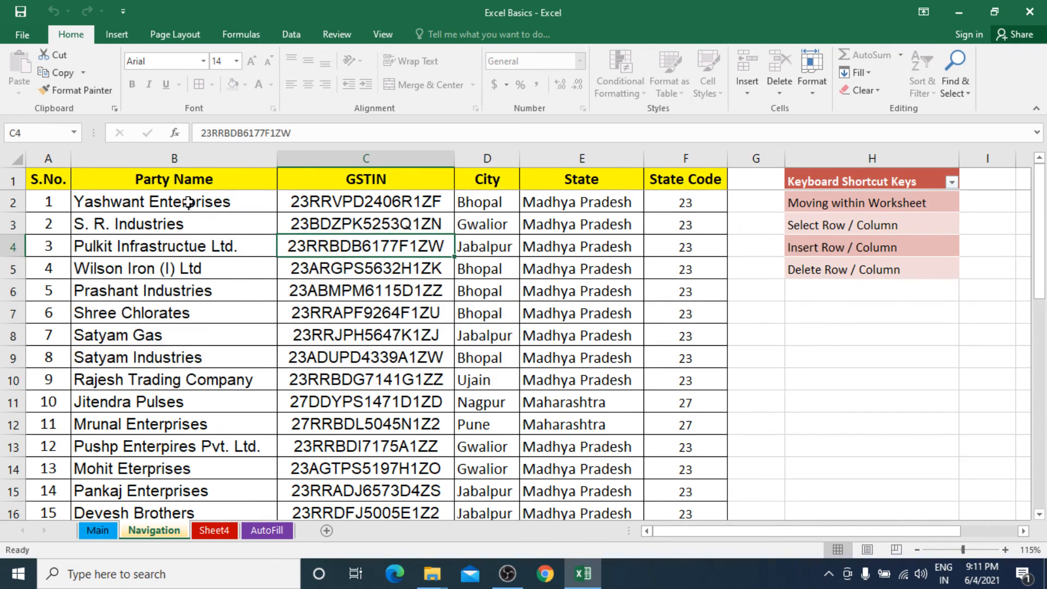
Step: Go to Sheet4 and enter a test remark in cell G6
right_click(158, 530)
key(Escape)
click(214, 532)
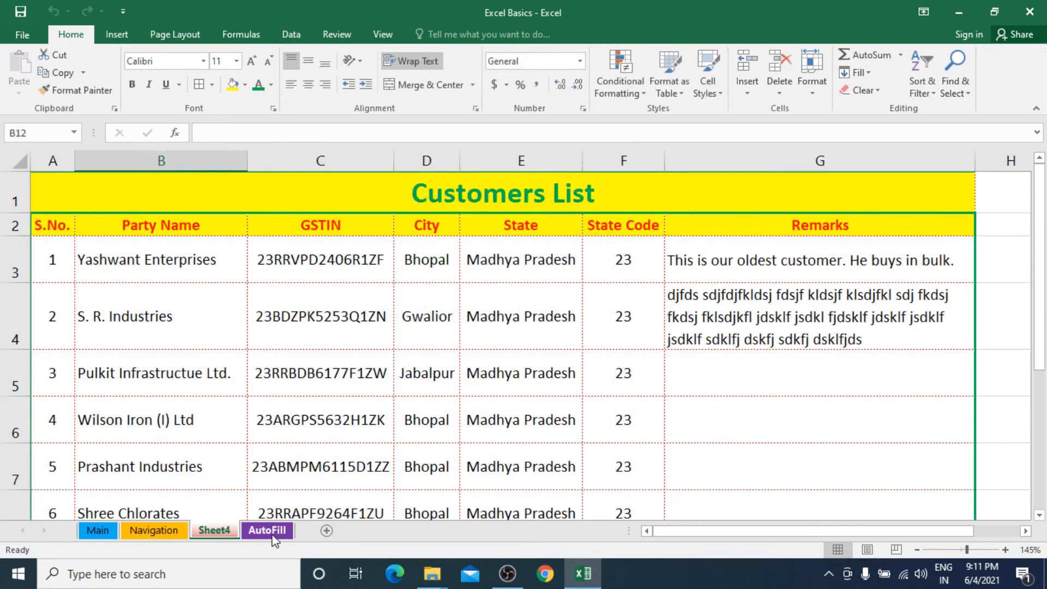
click(768, 406)
text(cdsfdsfdsfd)
key(Return)
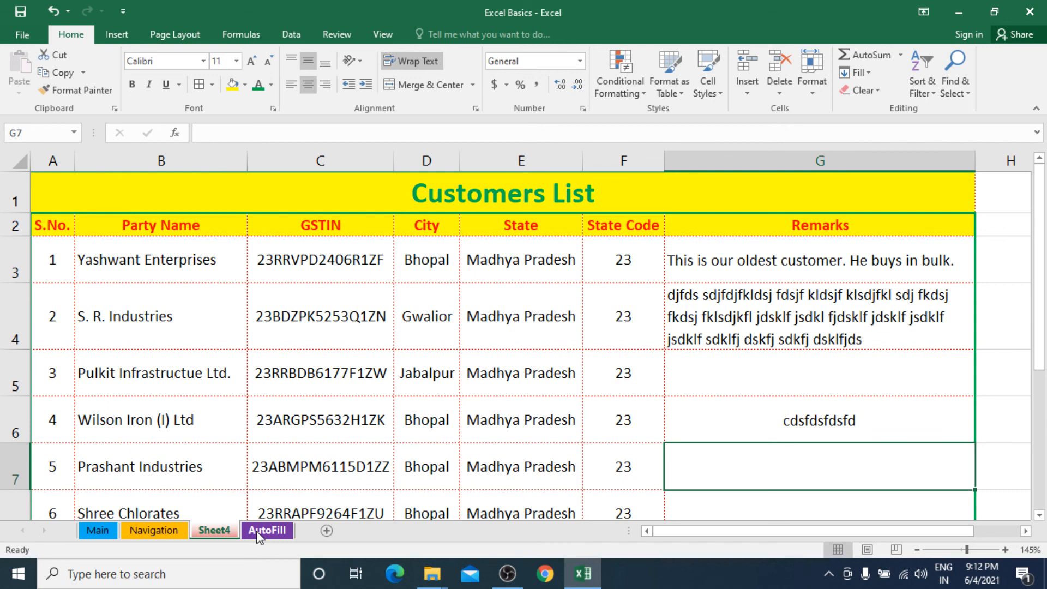
Step: Unprotect the Navigation sheet by entering its password
right_click(217, 532)
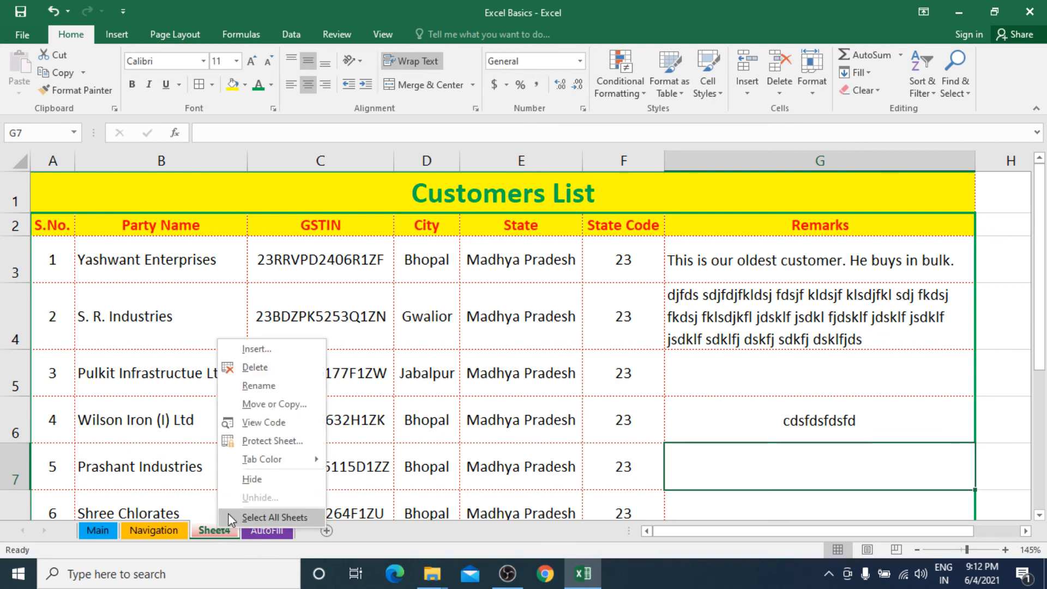
click(161, 532)
right_click(163, 532)
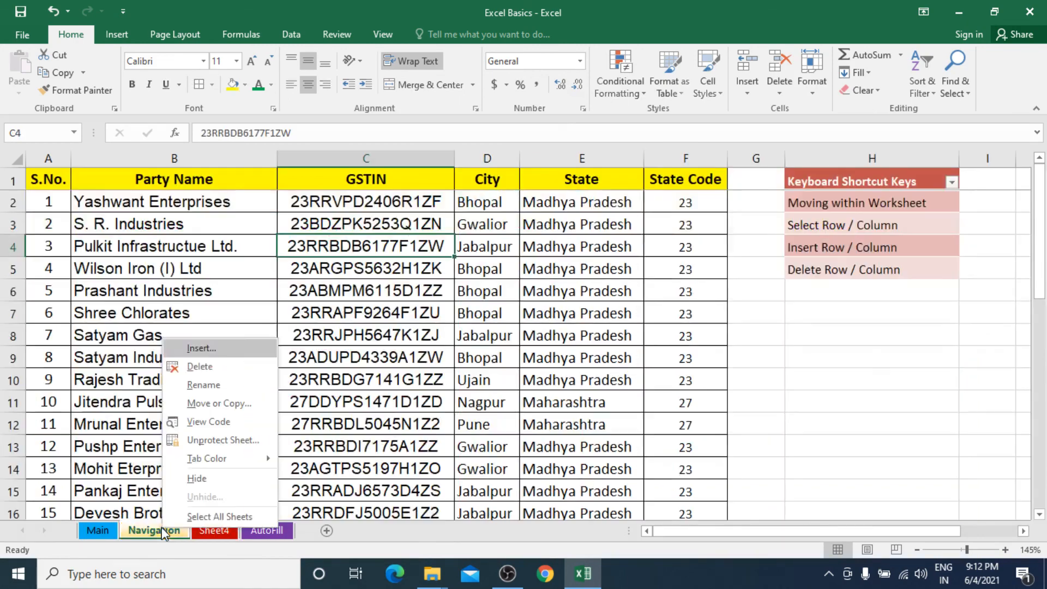
click(235, 440)
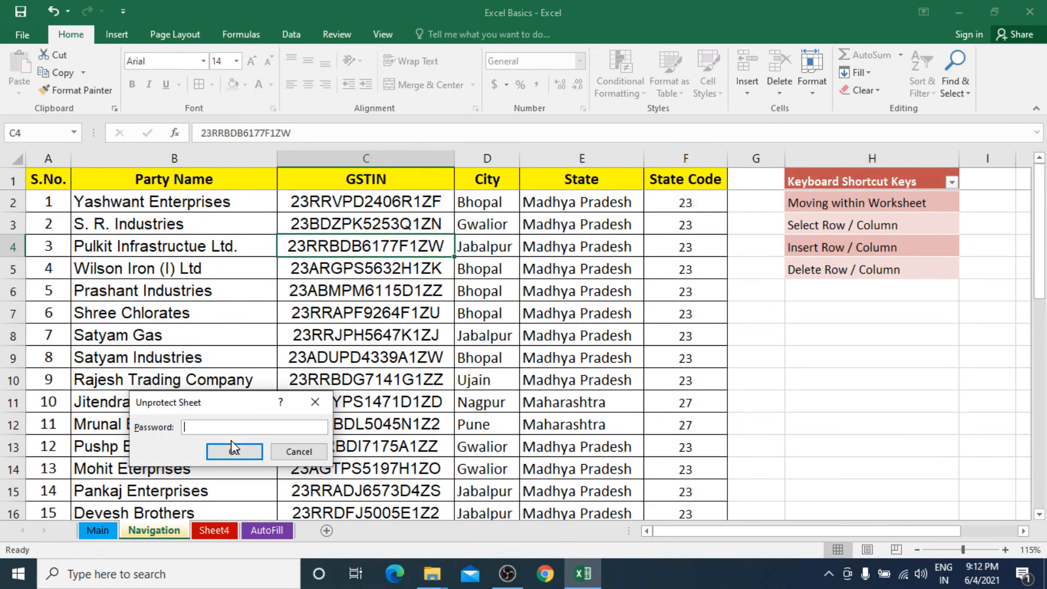
text(123)
key(Return)
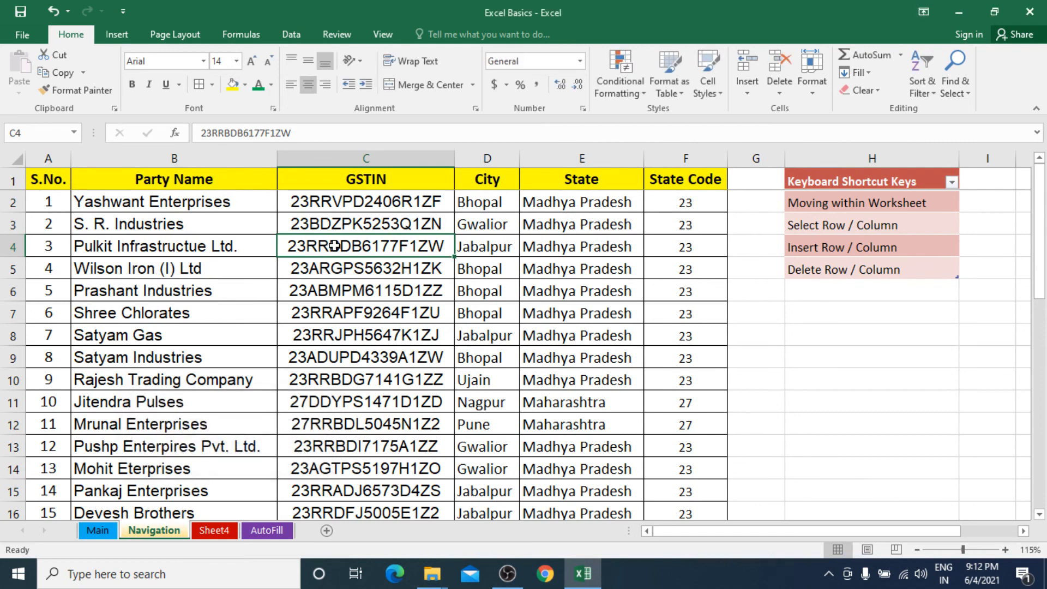
Step: Type test entries into G9 and G12, undo them, then select B5
click(752, 357)
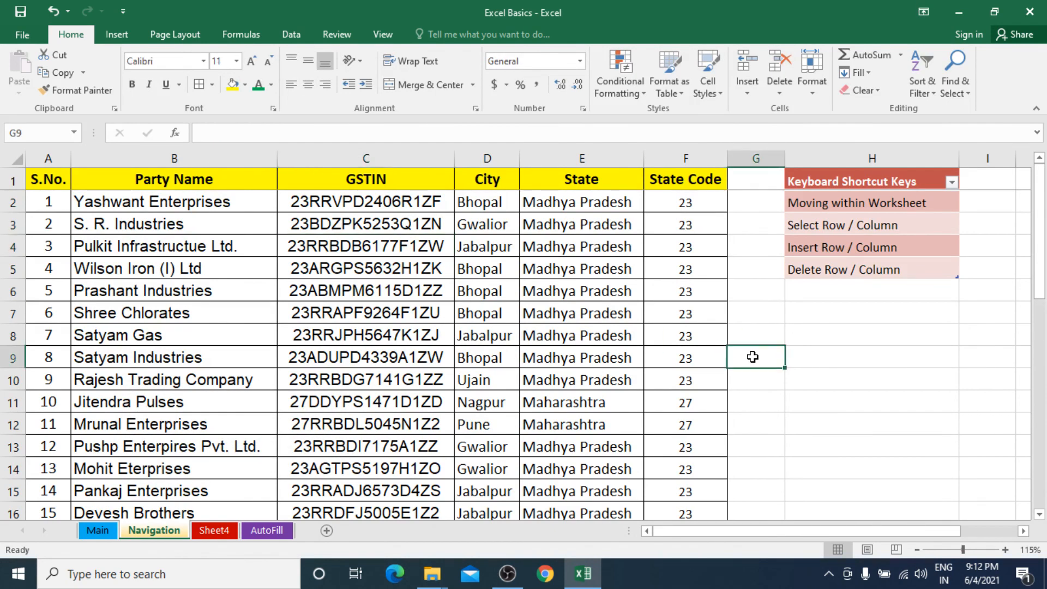
text(ccxzc)
click(769, 417)
text(xzcxz)
click(773, 443)
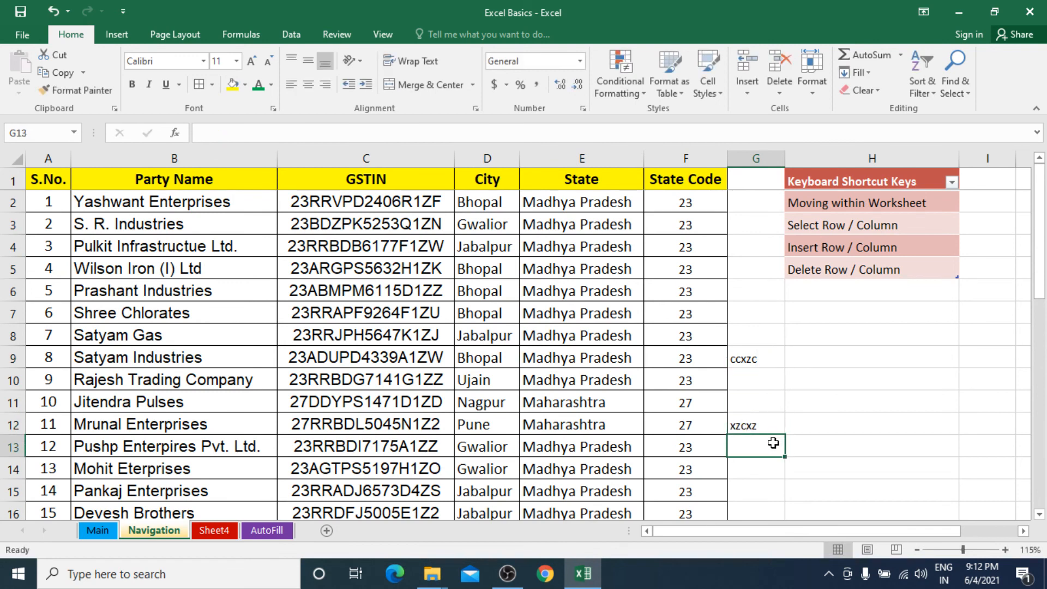
key(ctrl+z)
key(ctrl+z)
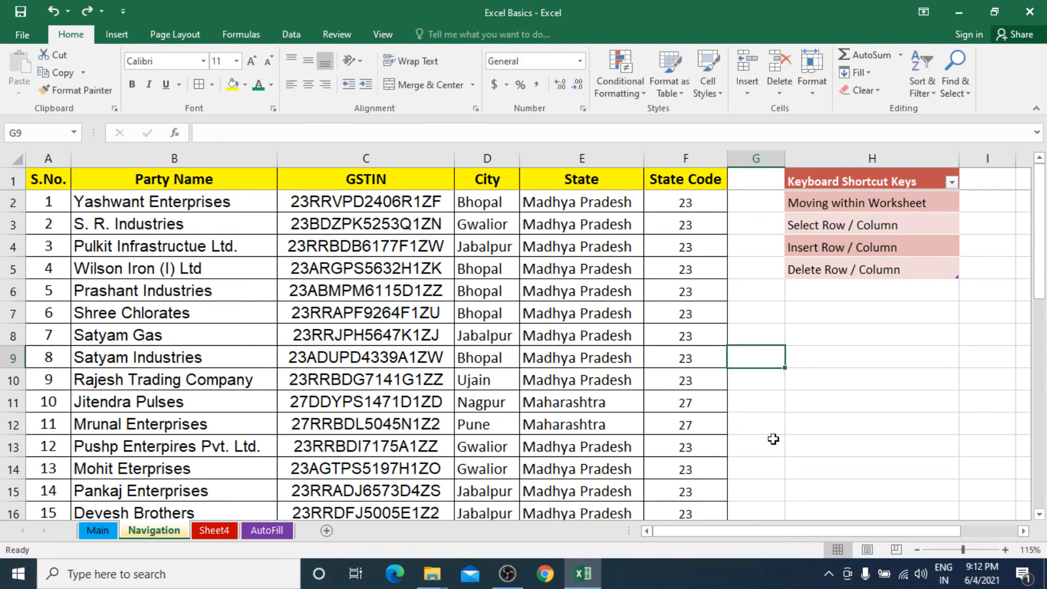
click(274, 268)
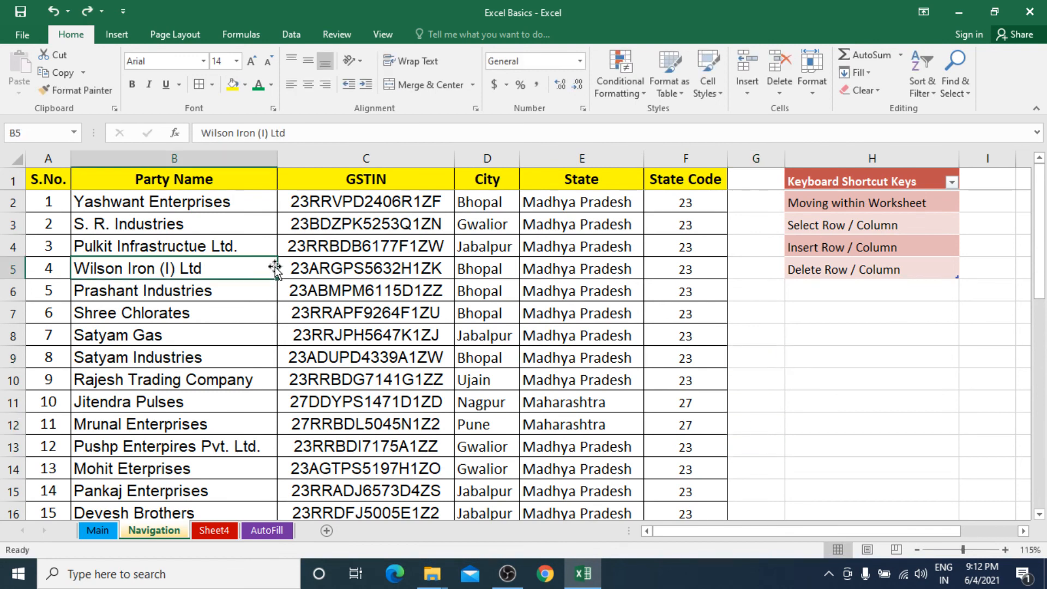